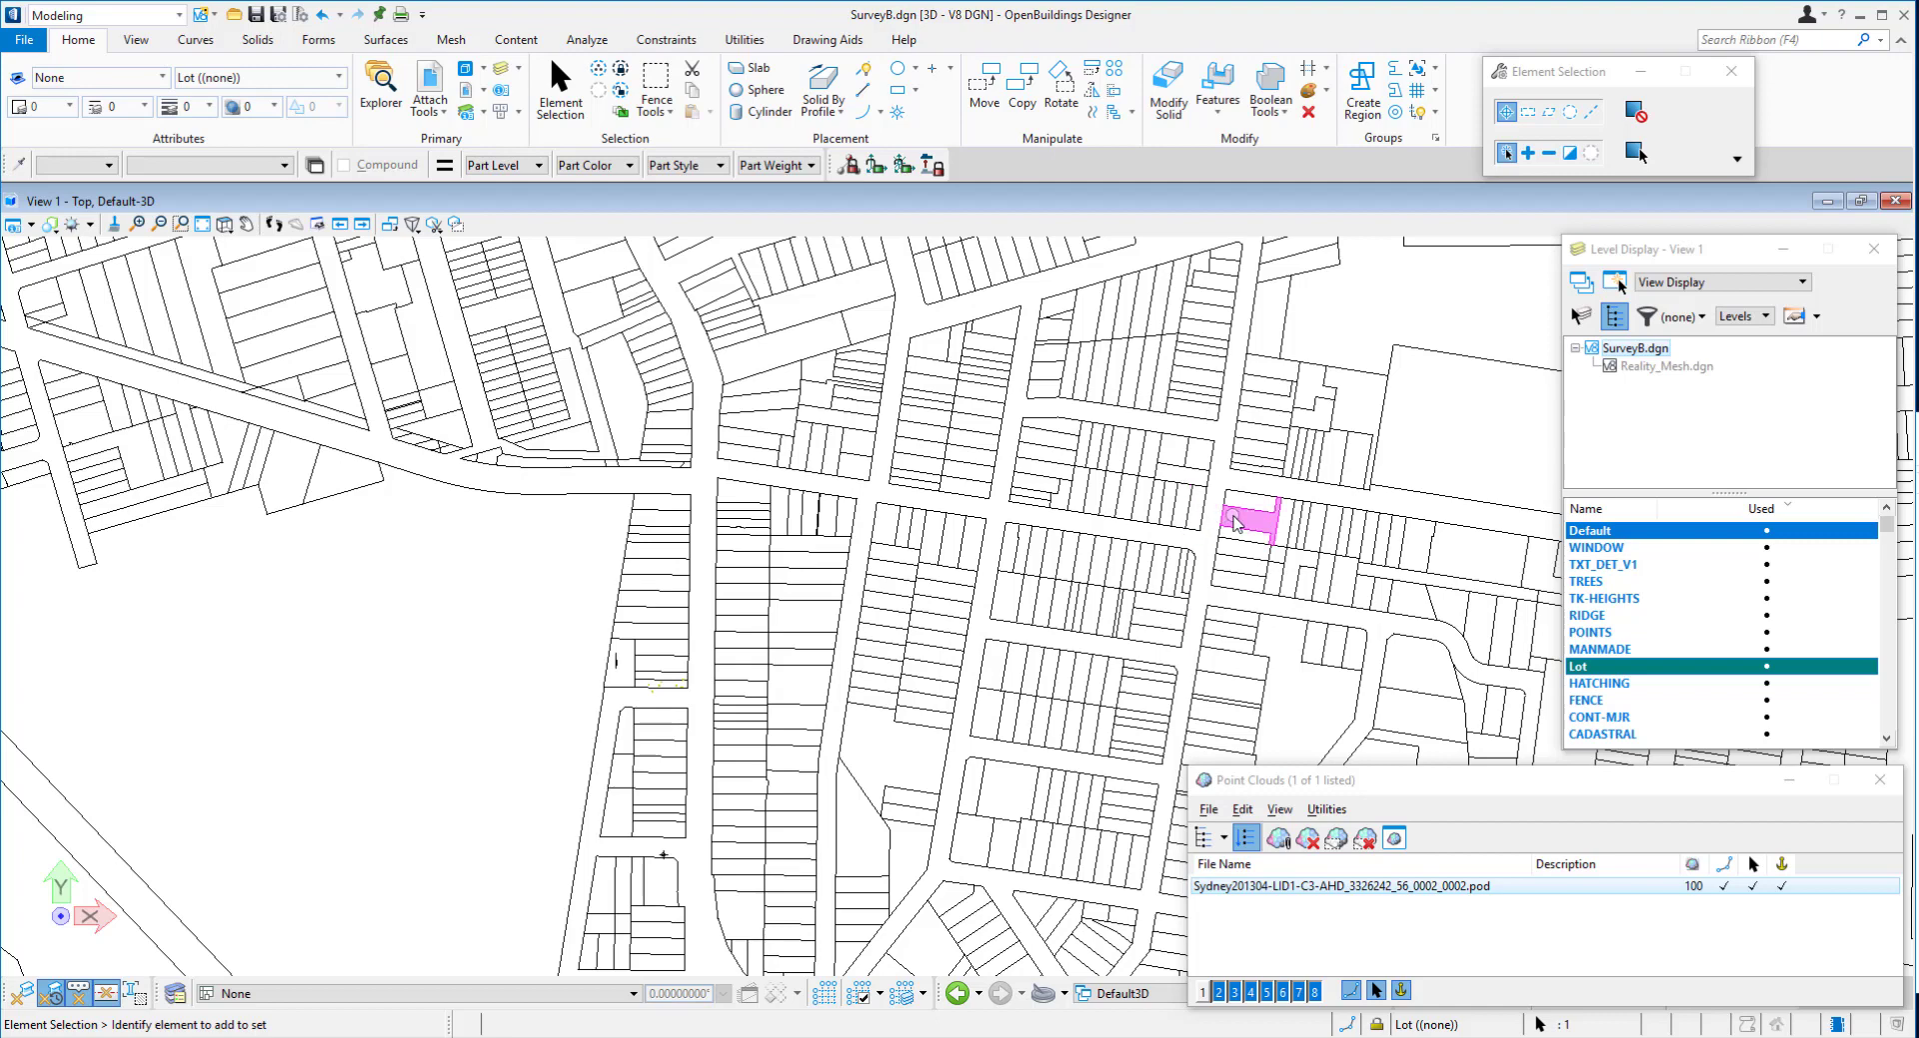
Display the Sydney point cloud in View 1, inspect it at an angle over the street lots, and hide it again.
{"action": "scroll", "coordinate": [1310, 511], "scroll_direction": "down", "scroll_amount": 4}
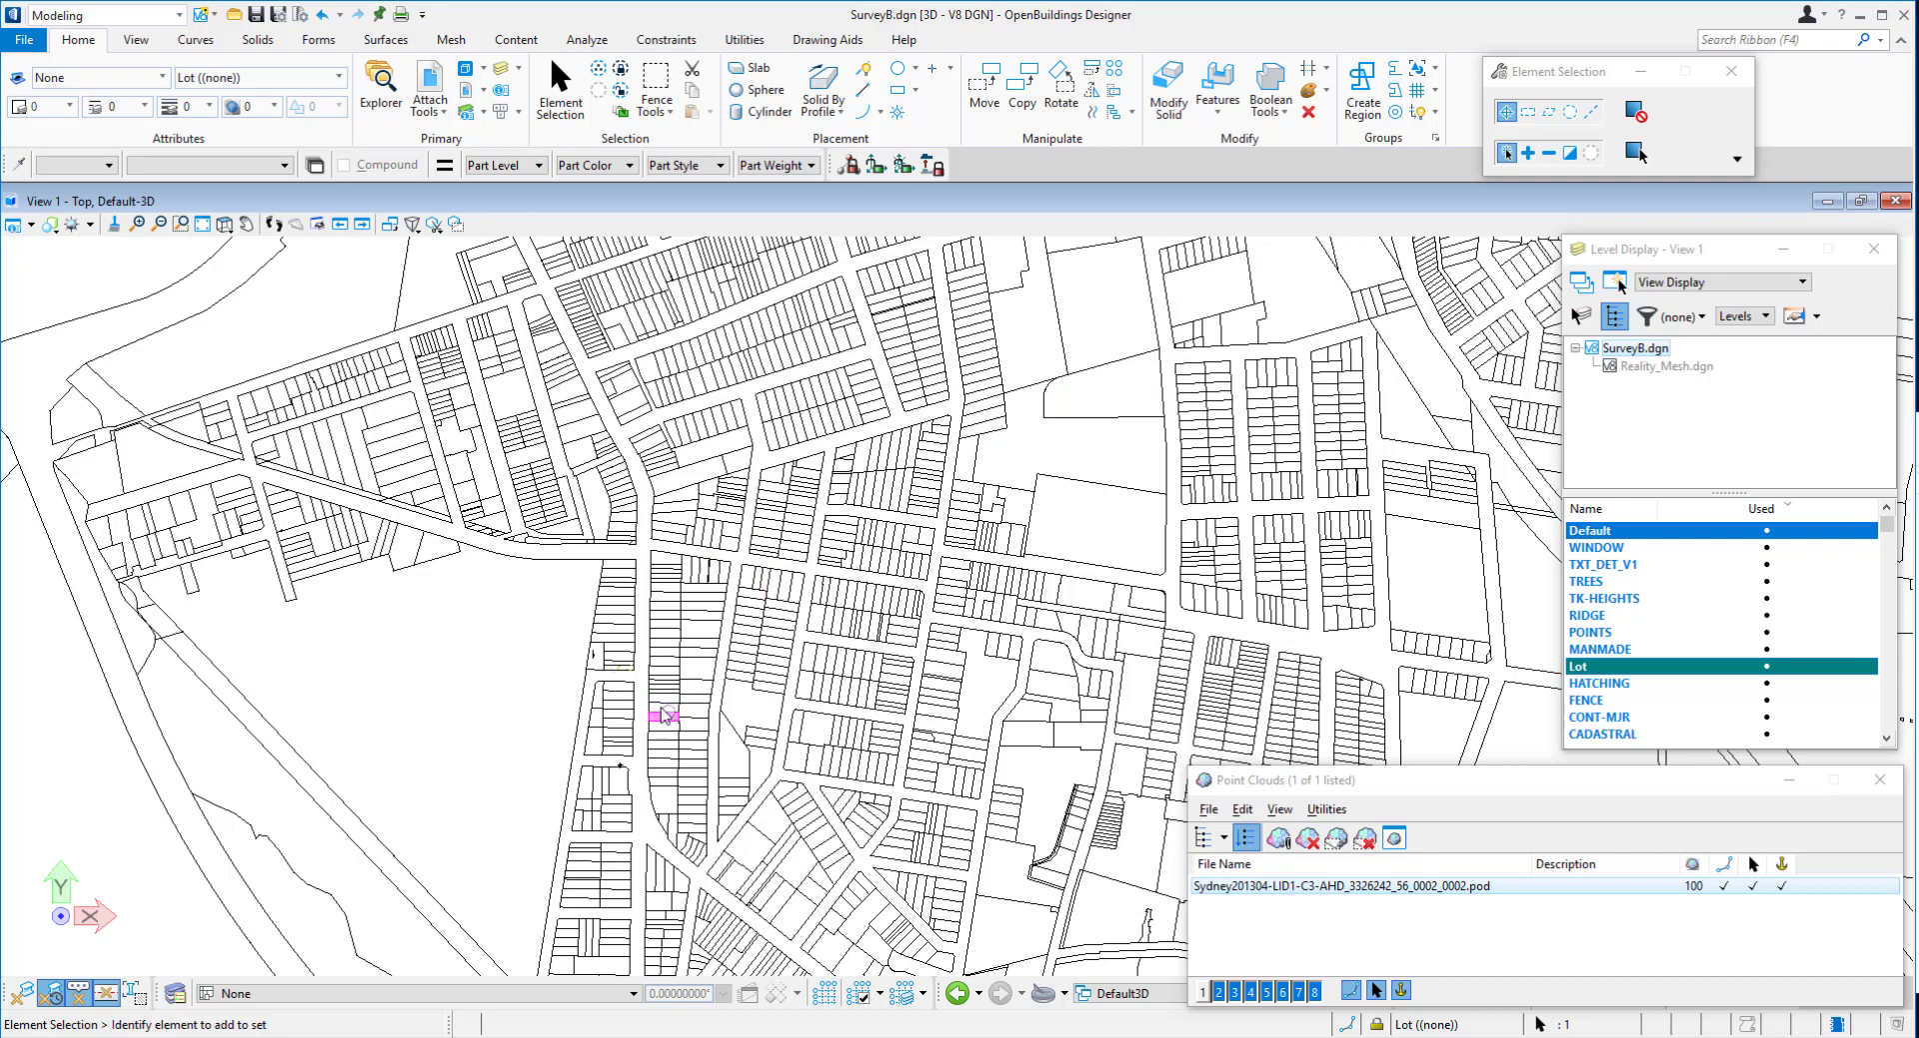
{"action": "scroll", "coordinate": [618, 694], "scroll_direction": "up", "scroll_amount": 3}
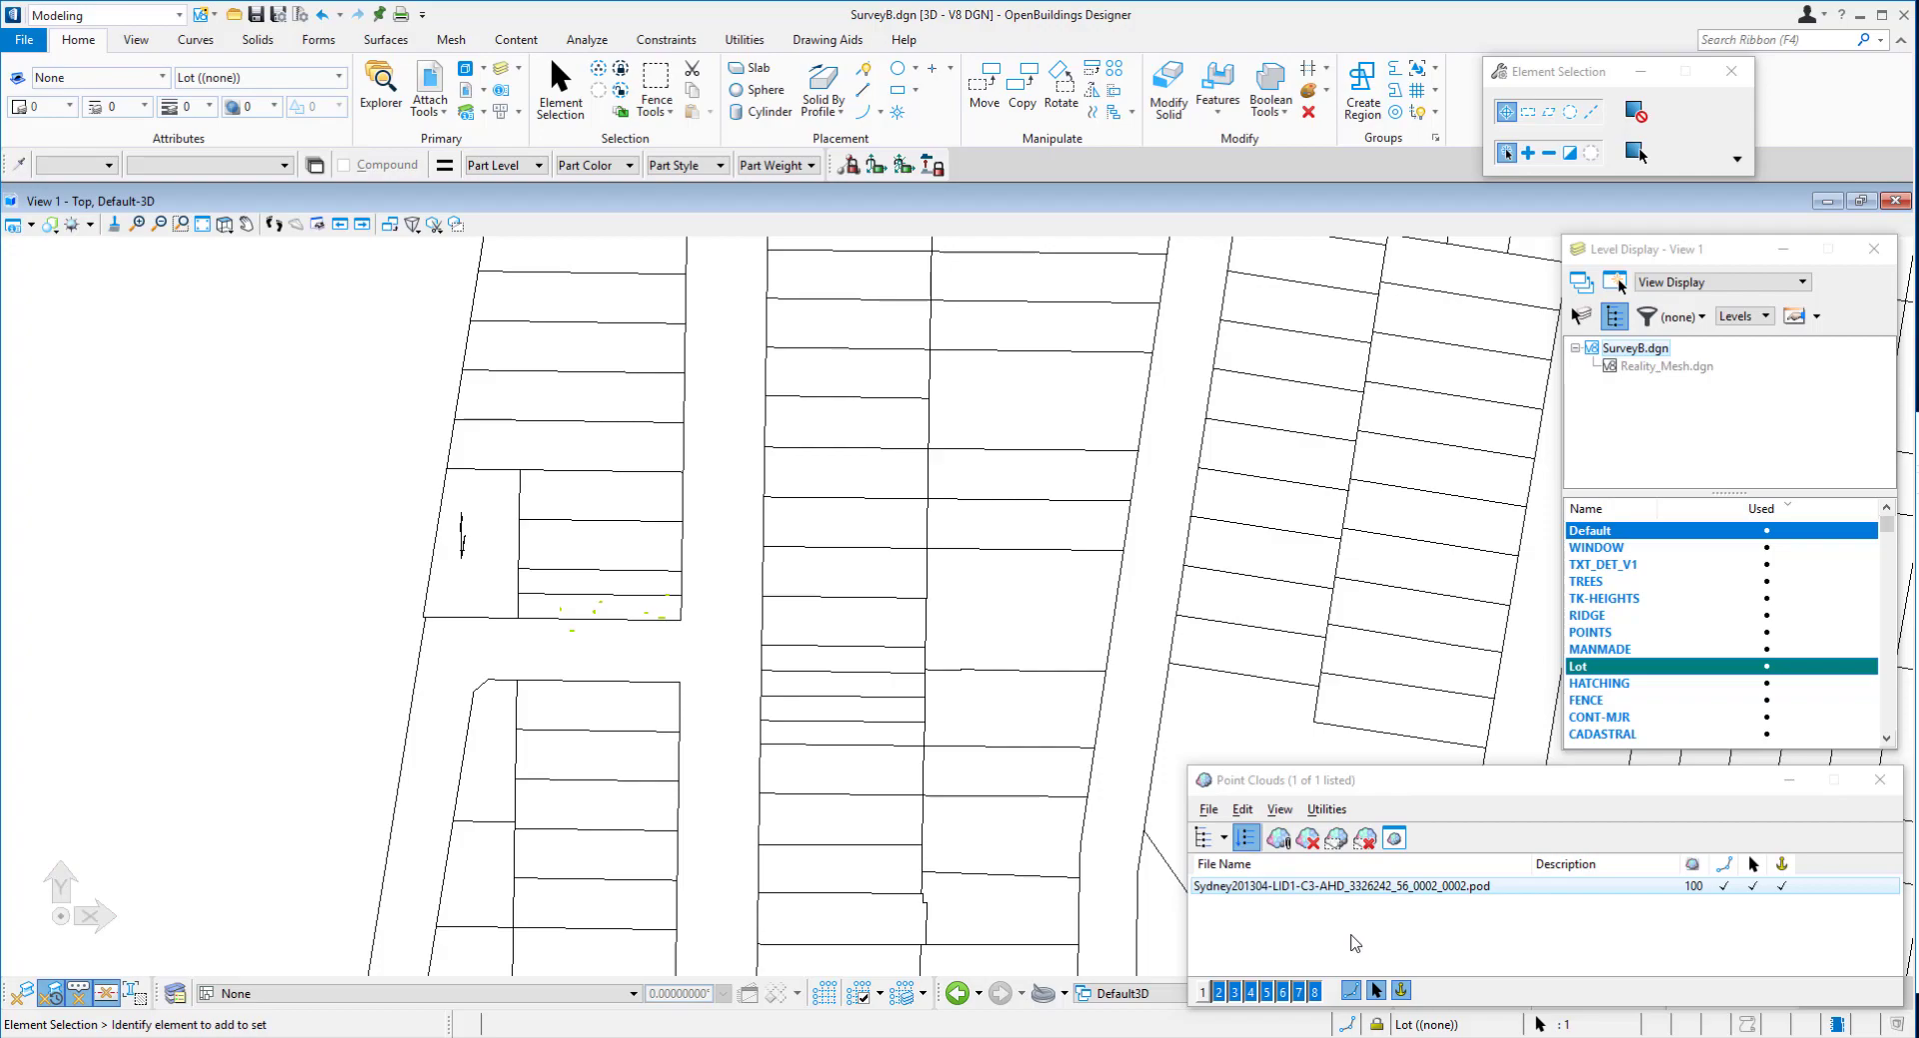
{"action": "left_click", "coordinate": [1205, 991]}
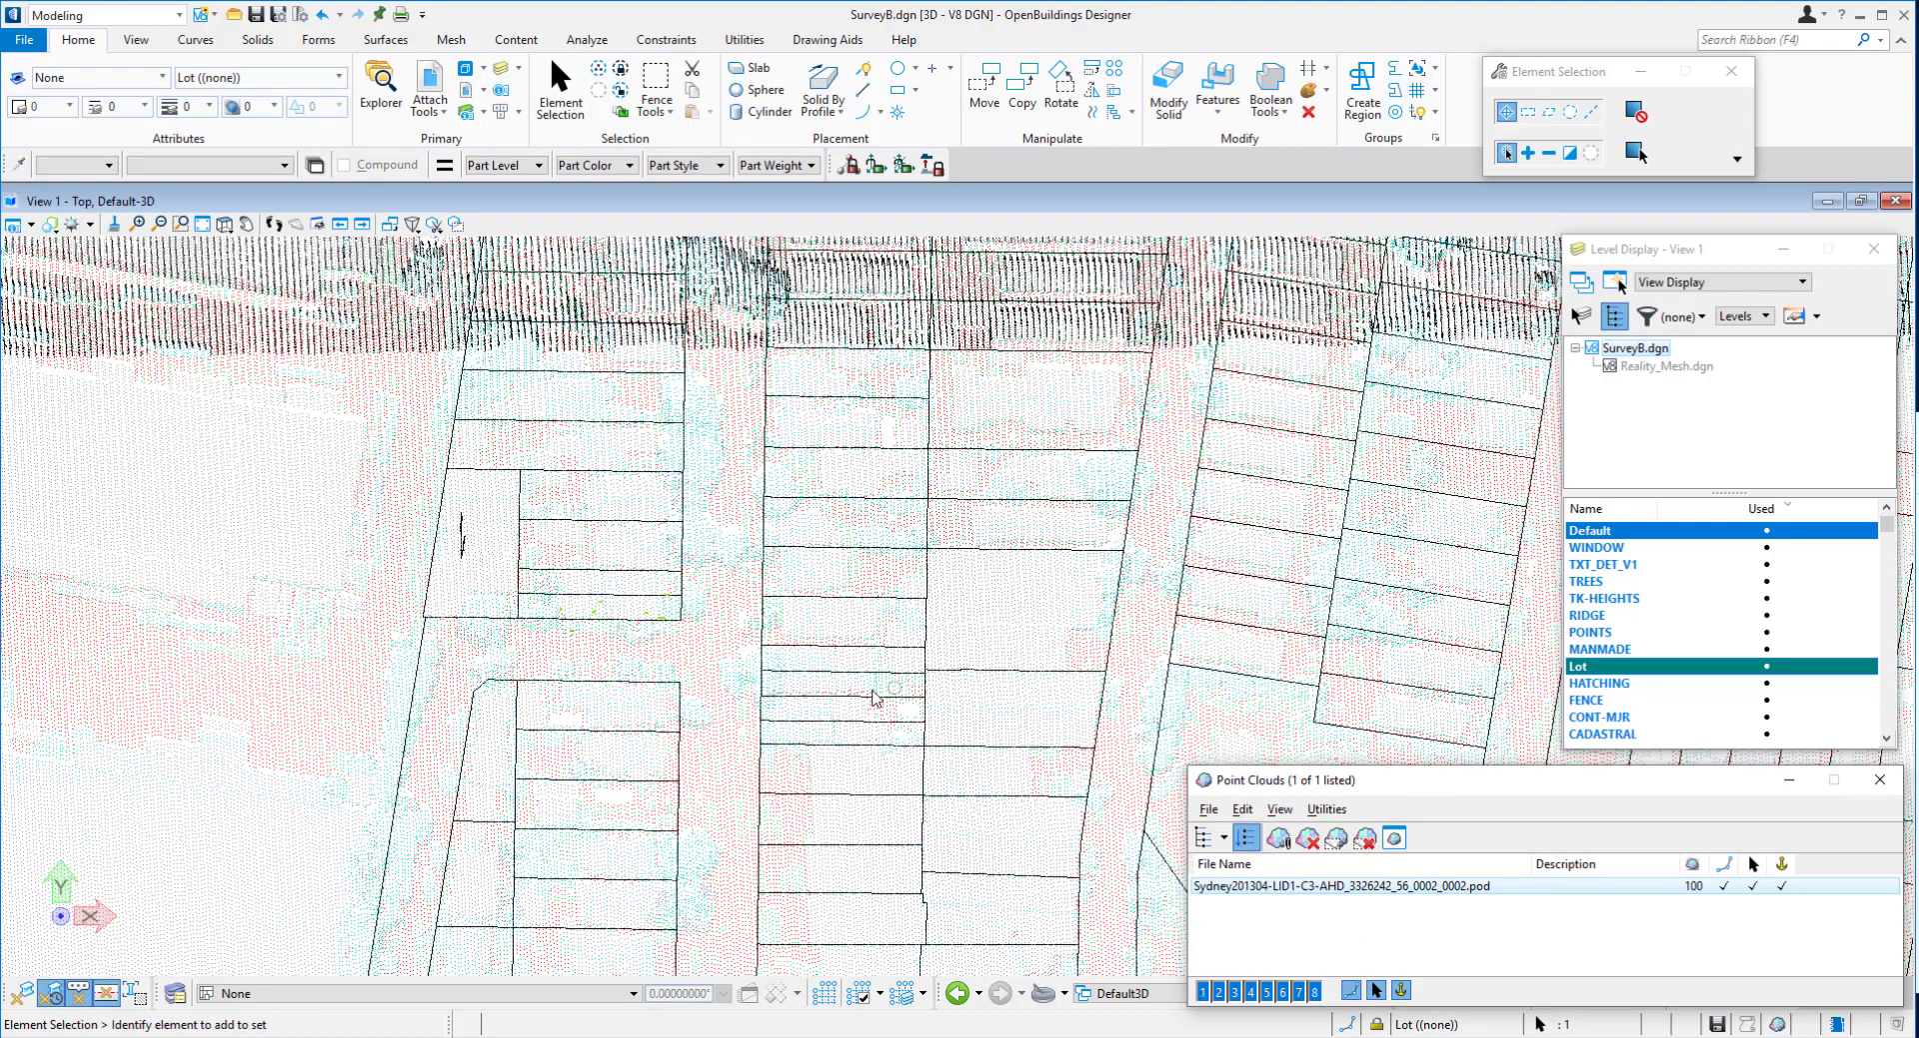
{"action": "middle_click_drag", "start_coordinate": [681, 660], "coordinate": [700, 622], "text": "shift"}
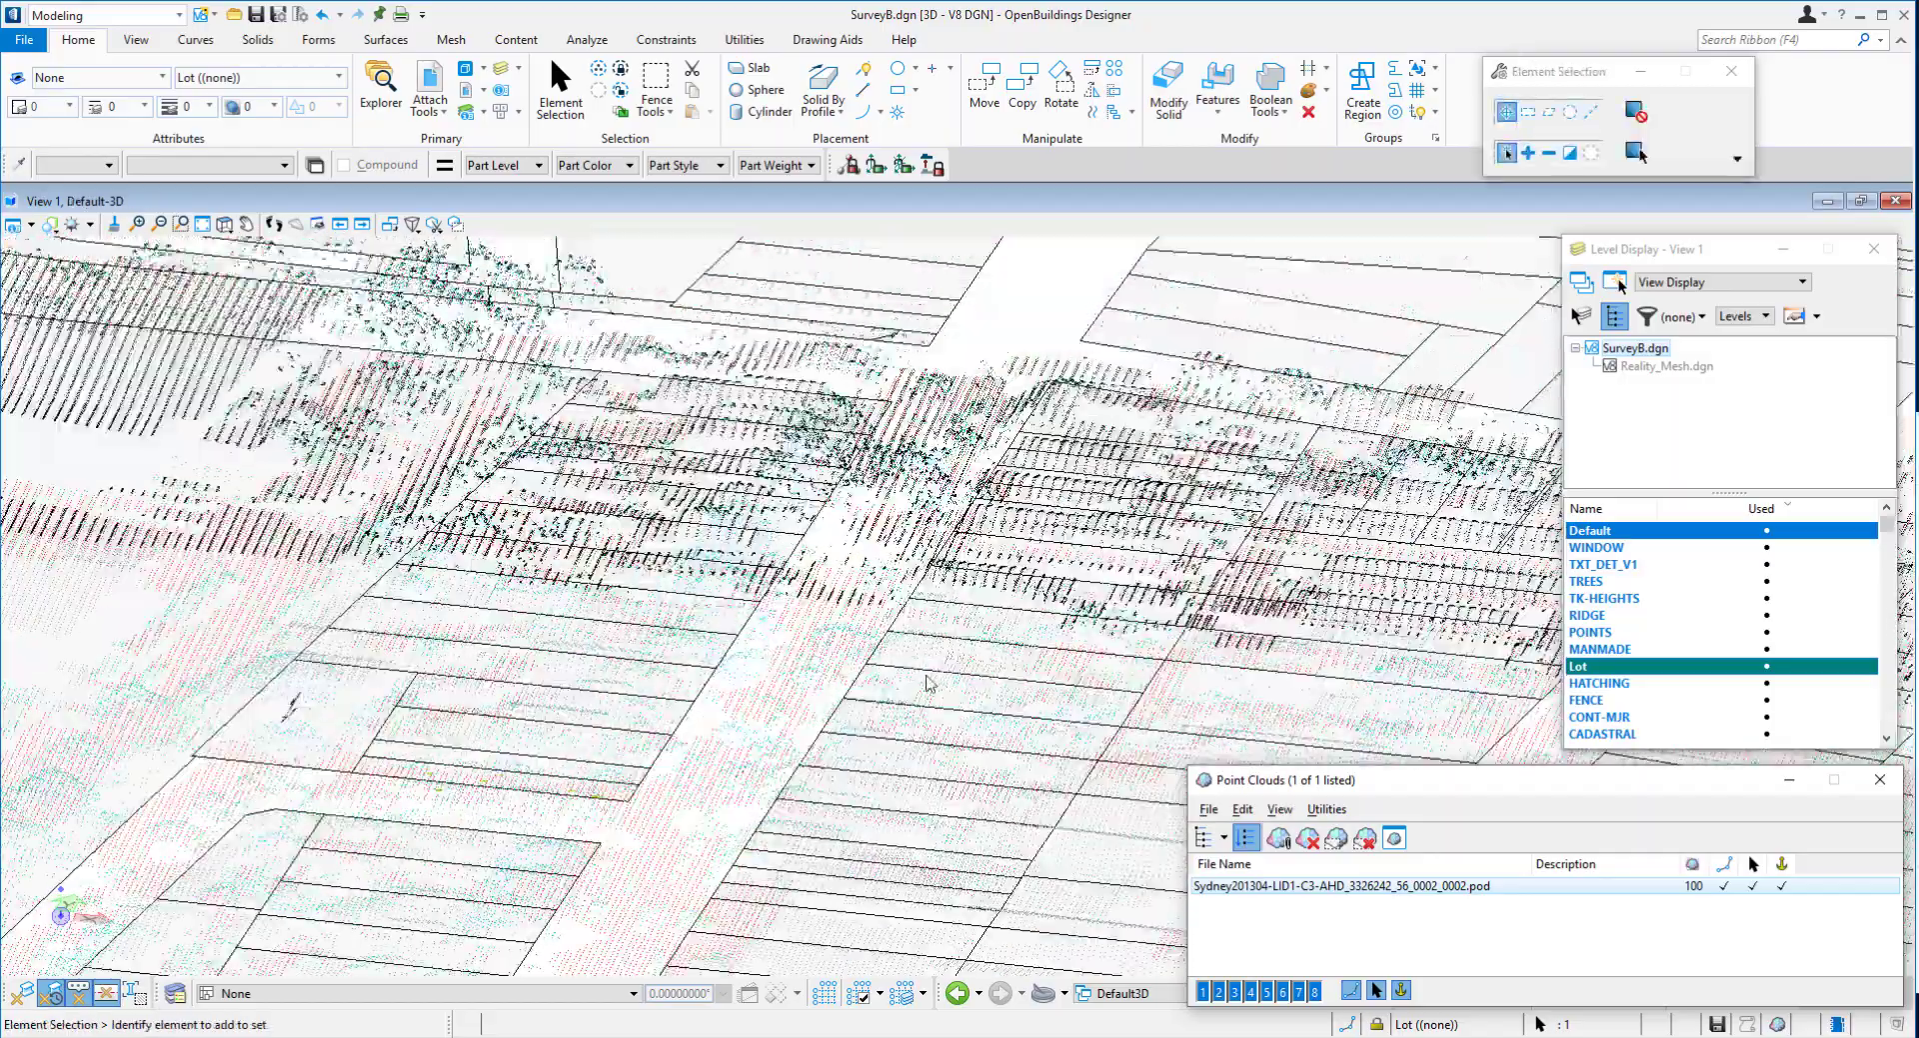
{"action": "middle_click_drag", "start_coordinate": [928, 683], "coordinate": [993, 479], "text": "shift"}
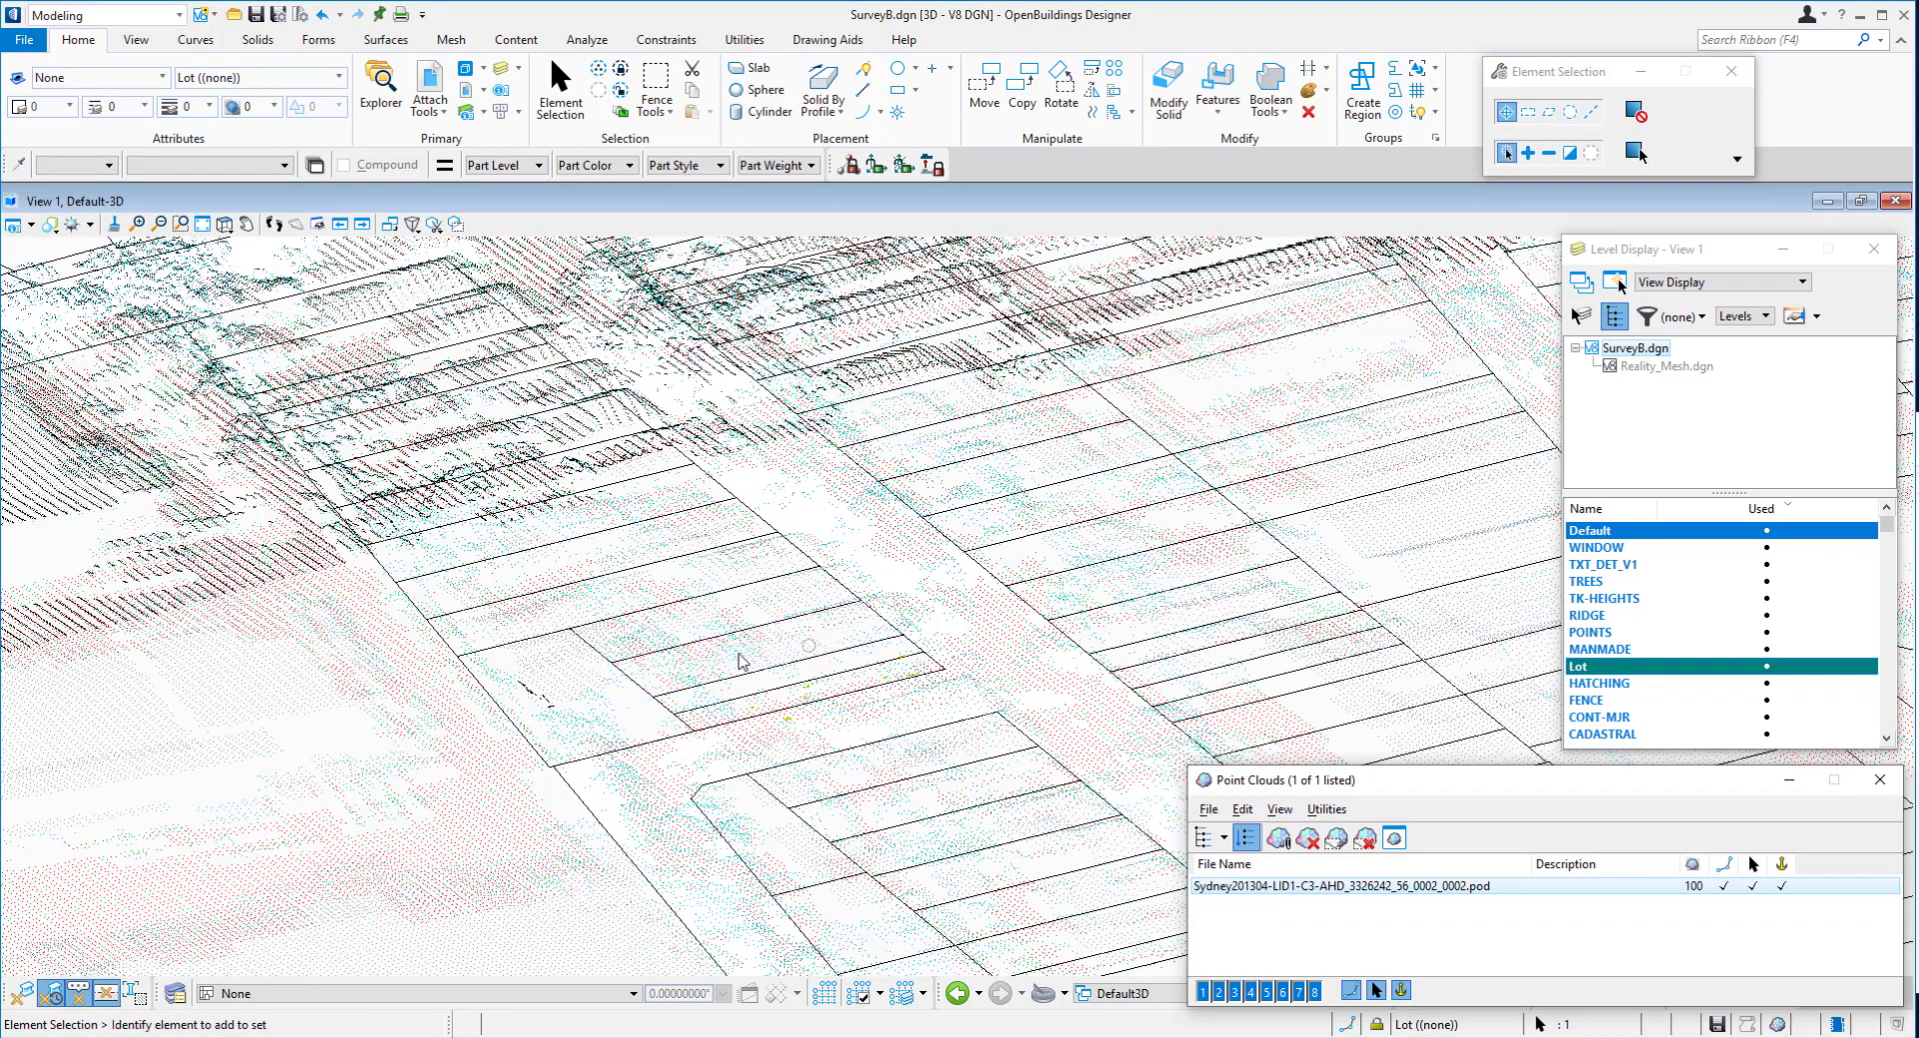
{"action": "middle_click_drag", "start_coordinate": [731, 656], "coordinate": [726, 697], "text": "shift"}
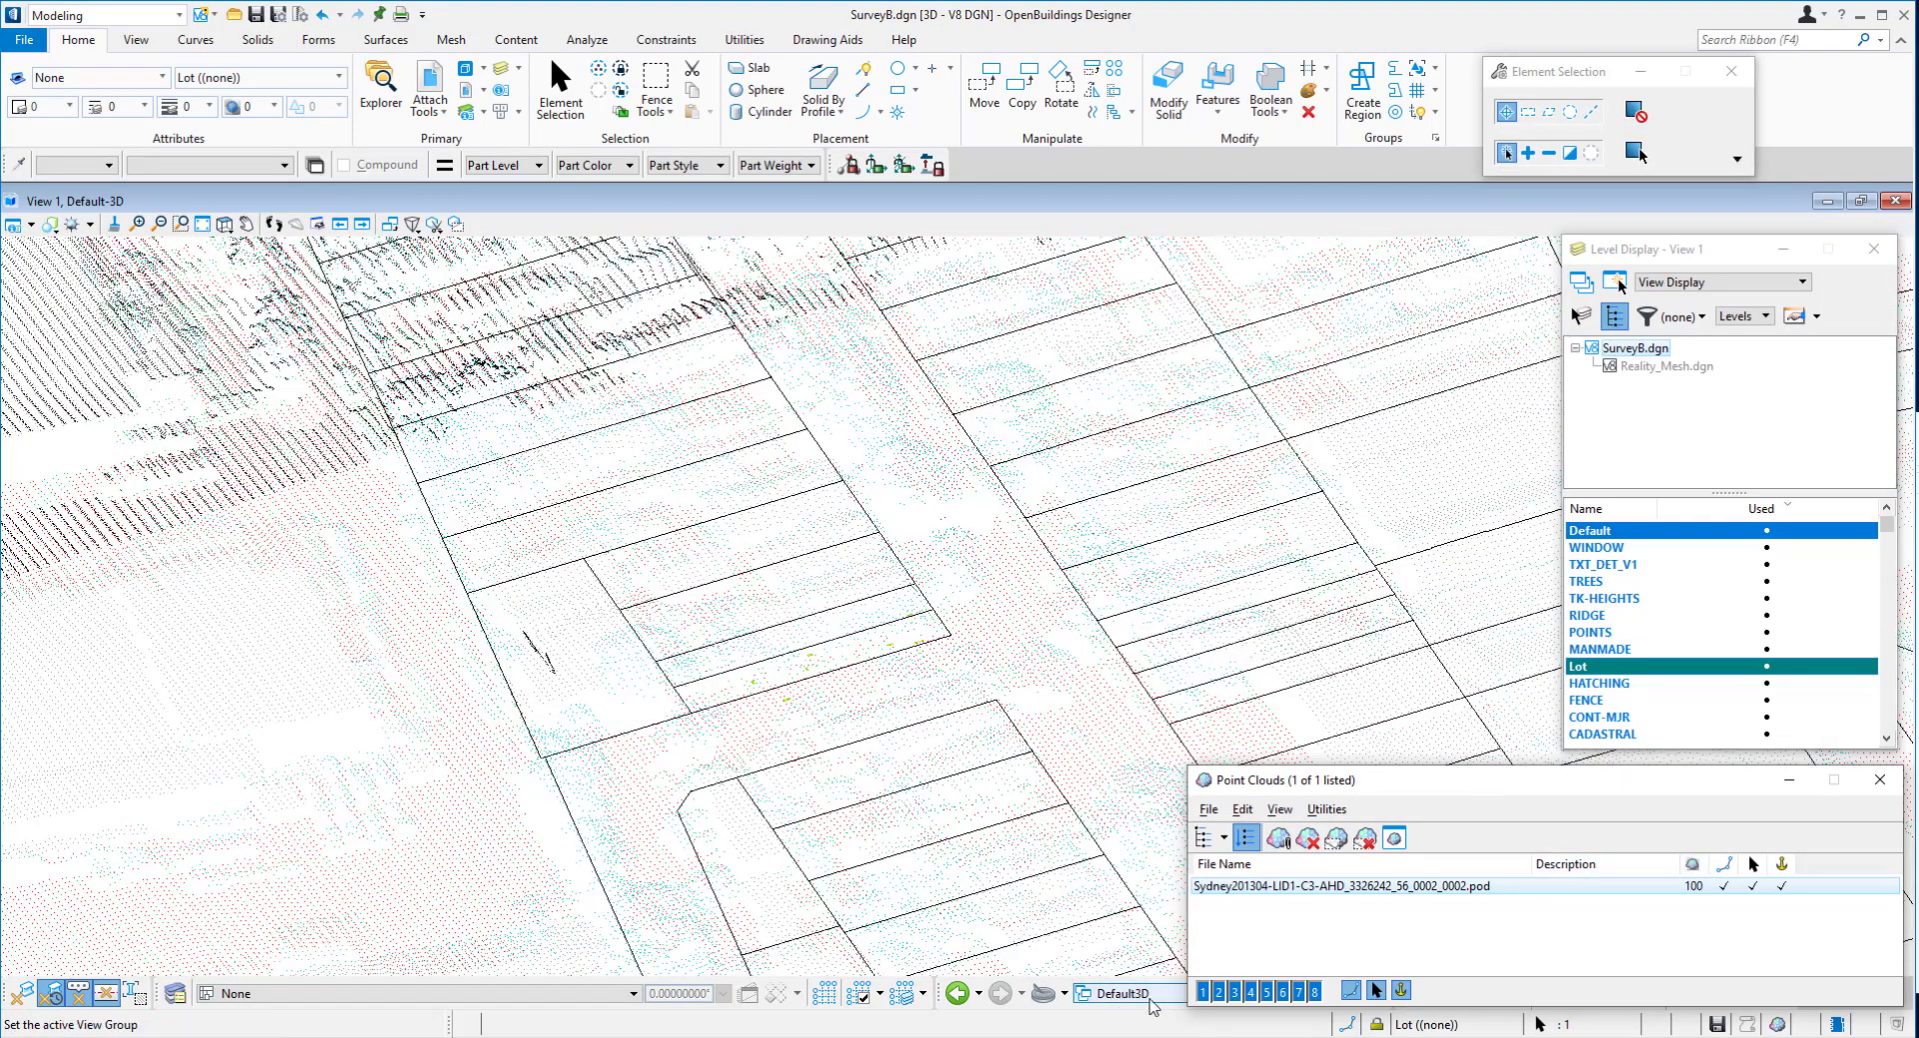
{"action": "left_click", "coordinate": [1202, 990]}
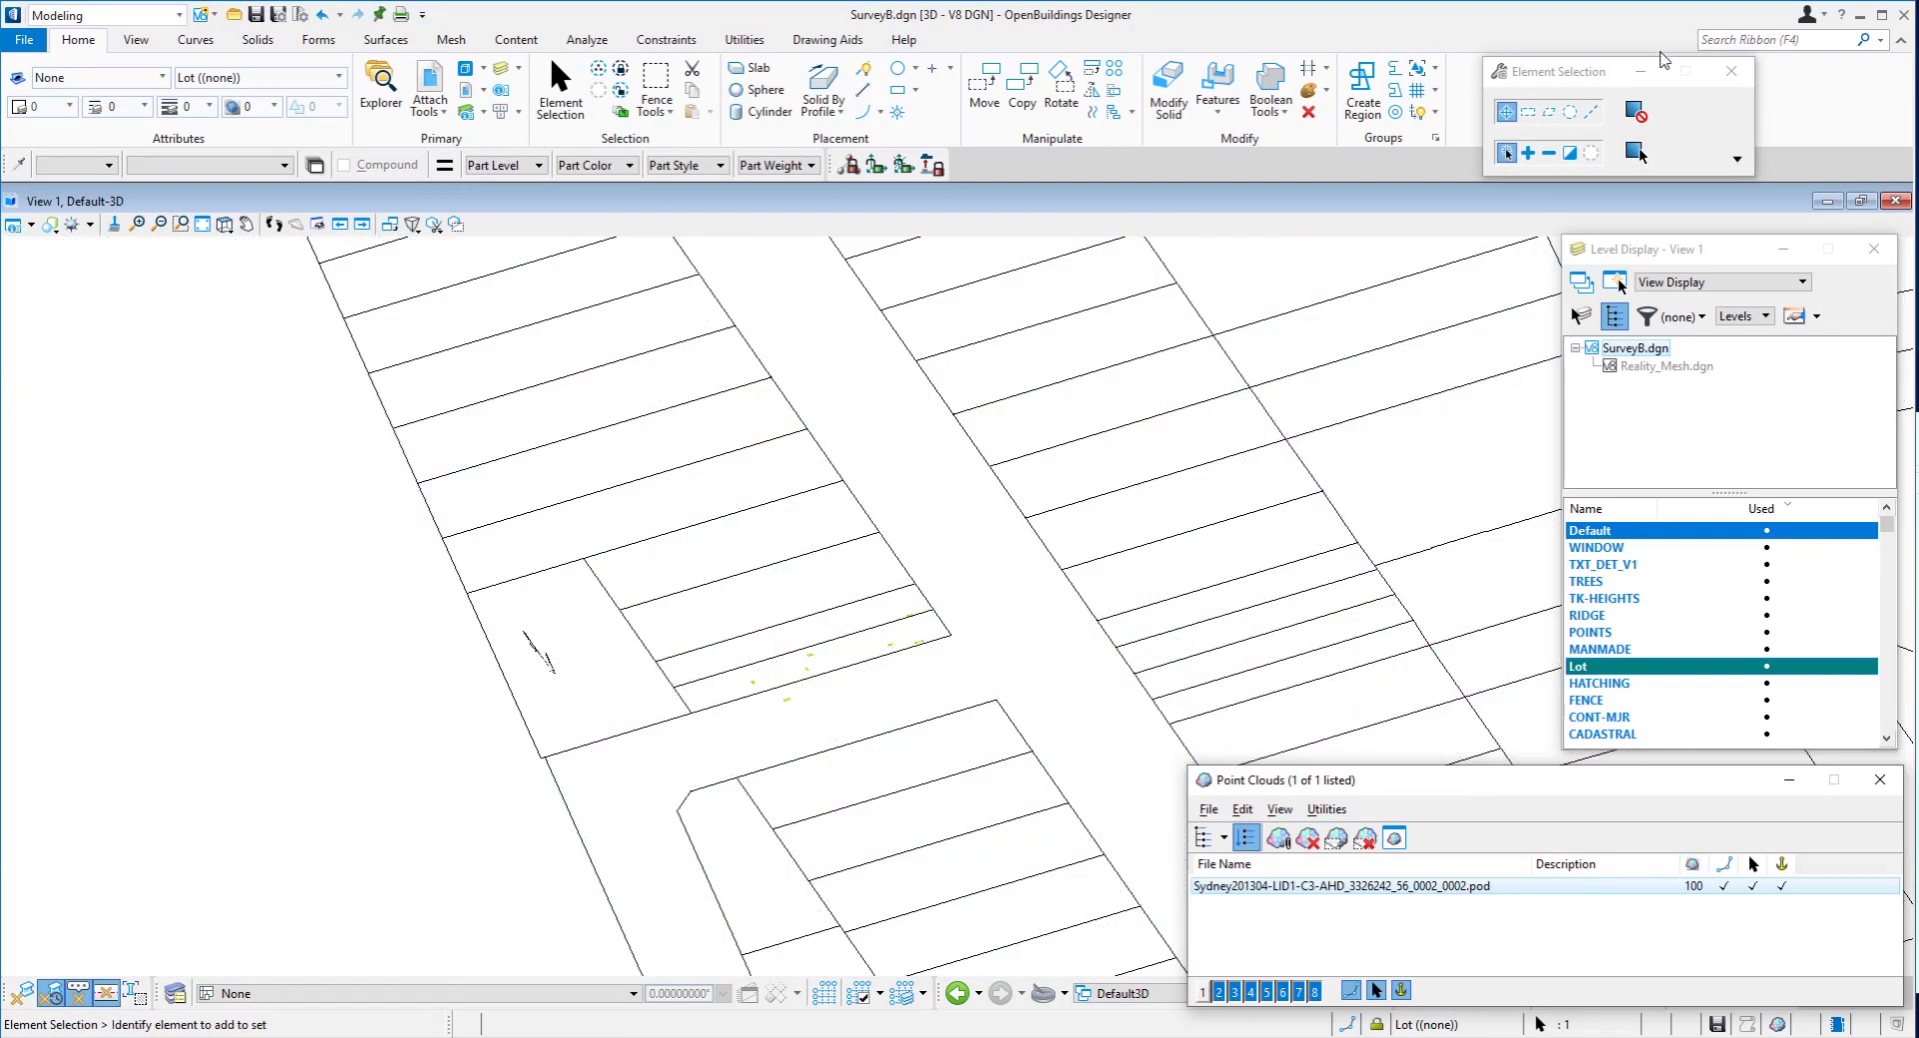
Display the Reality_Mesh.dgn reference in the view and move the References dialog clear of the model.
{"action": "left_click", "coordinate": [1764, 42]}
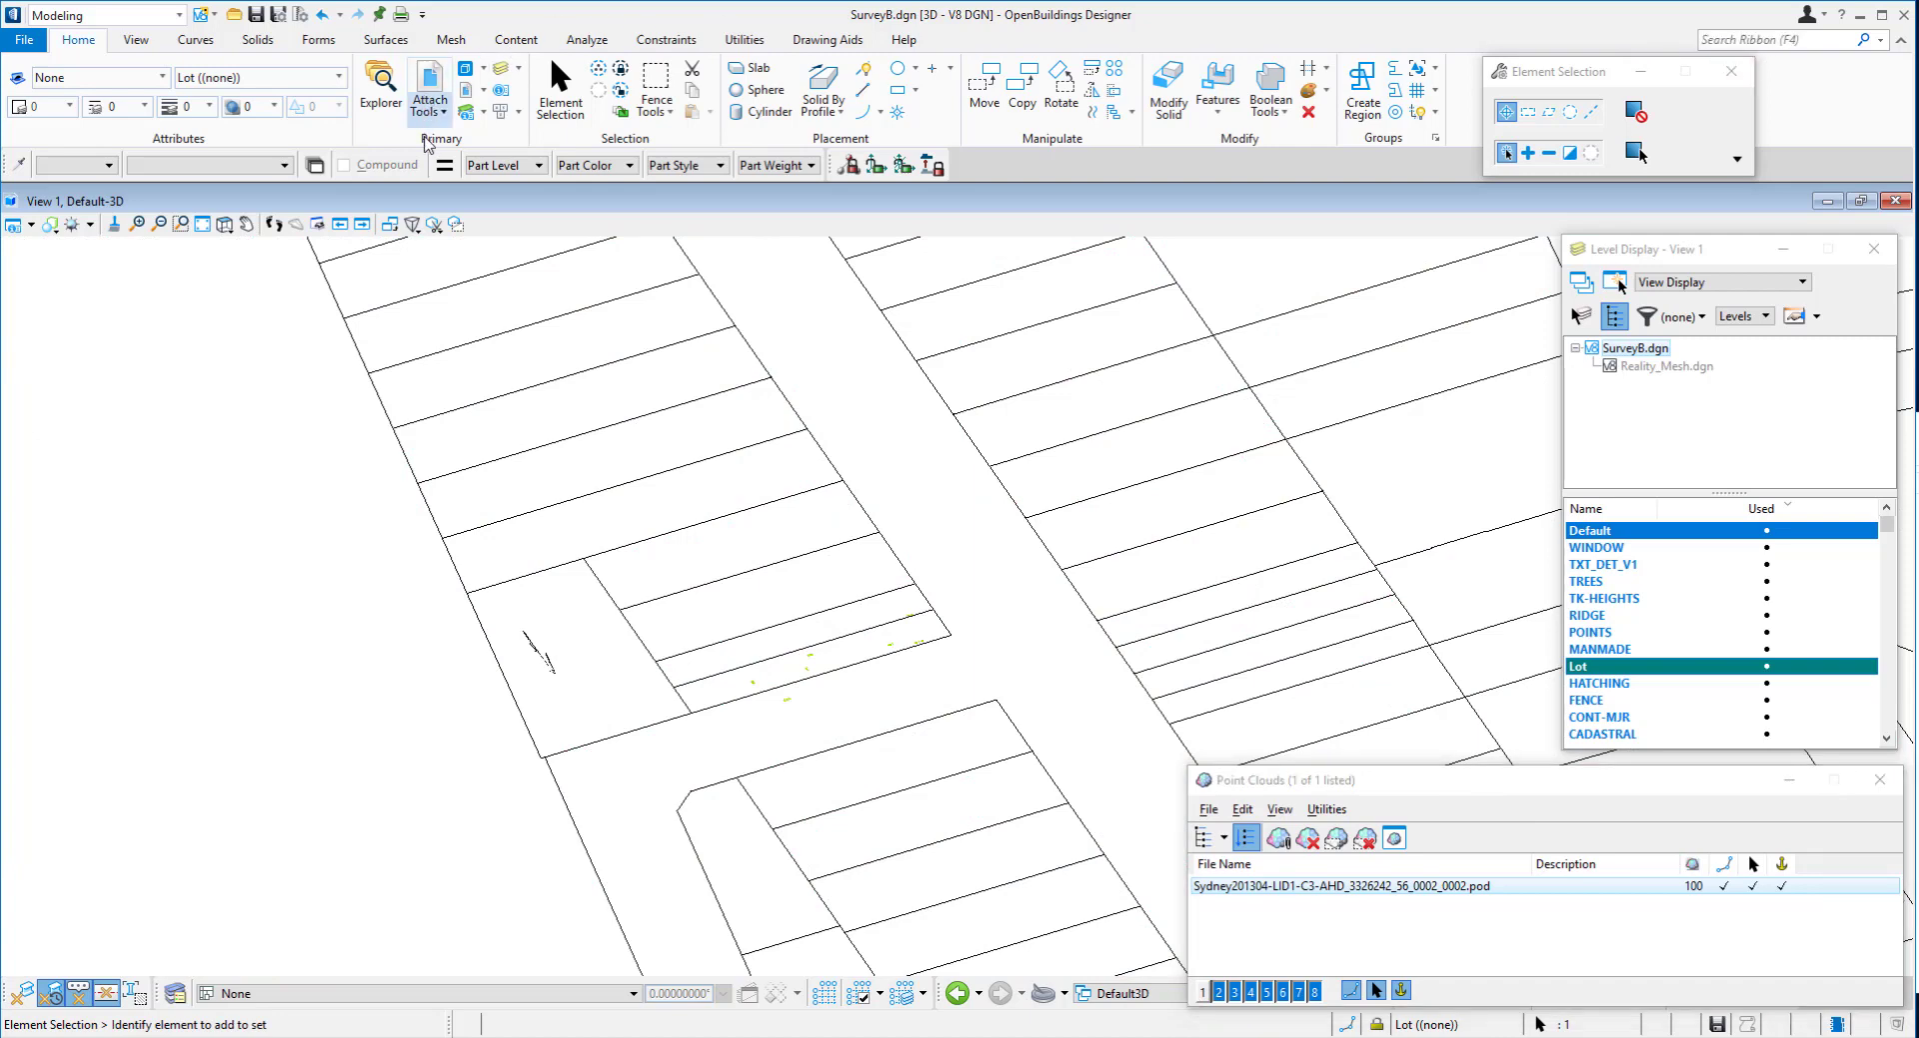
{"action": "left_click", "coordinate": [430, 105]}
{"action": "left_click", "coordinate": [464, 142]}
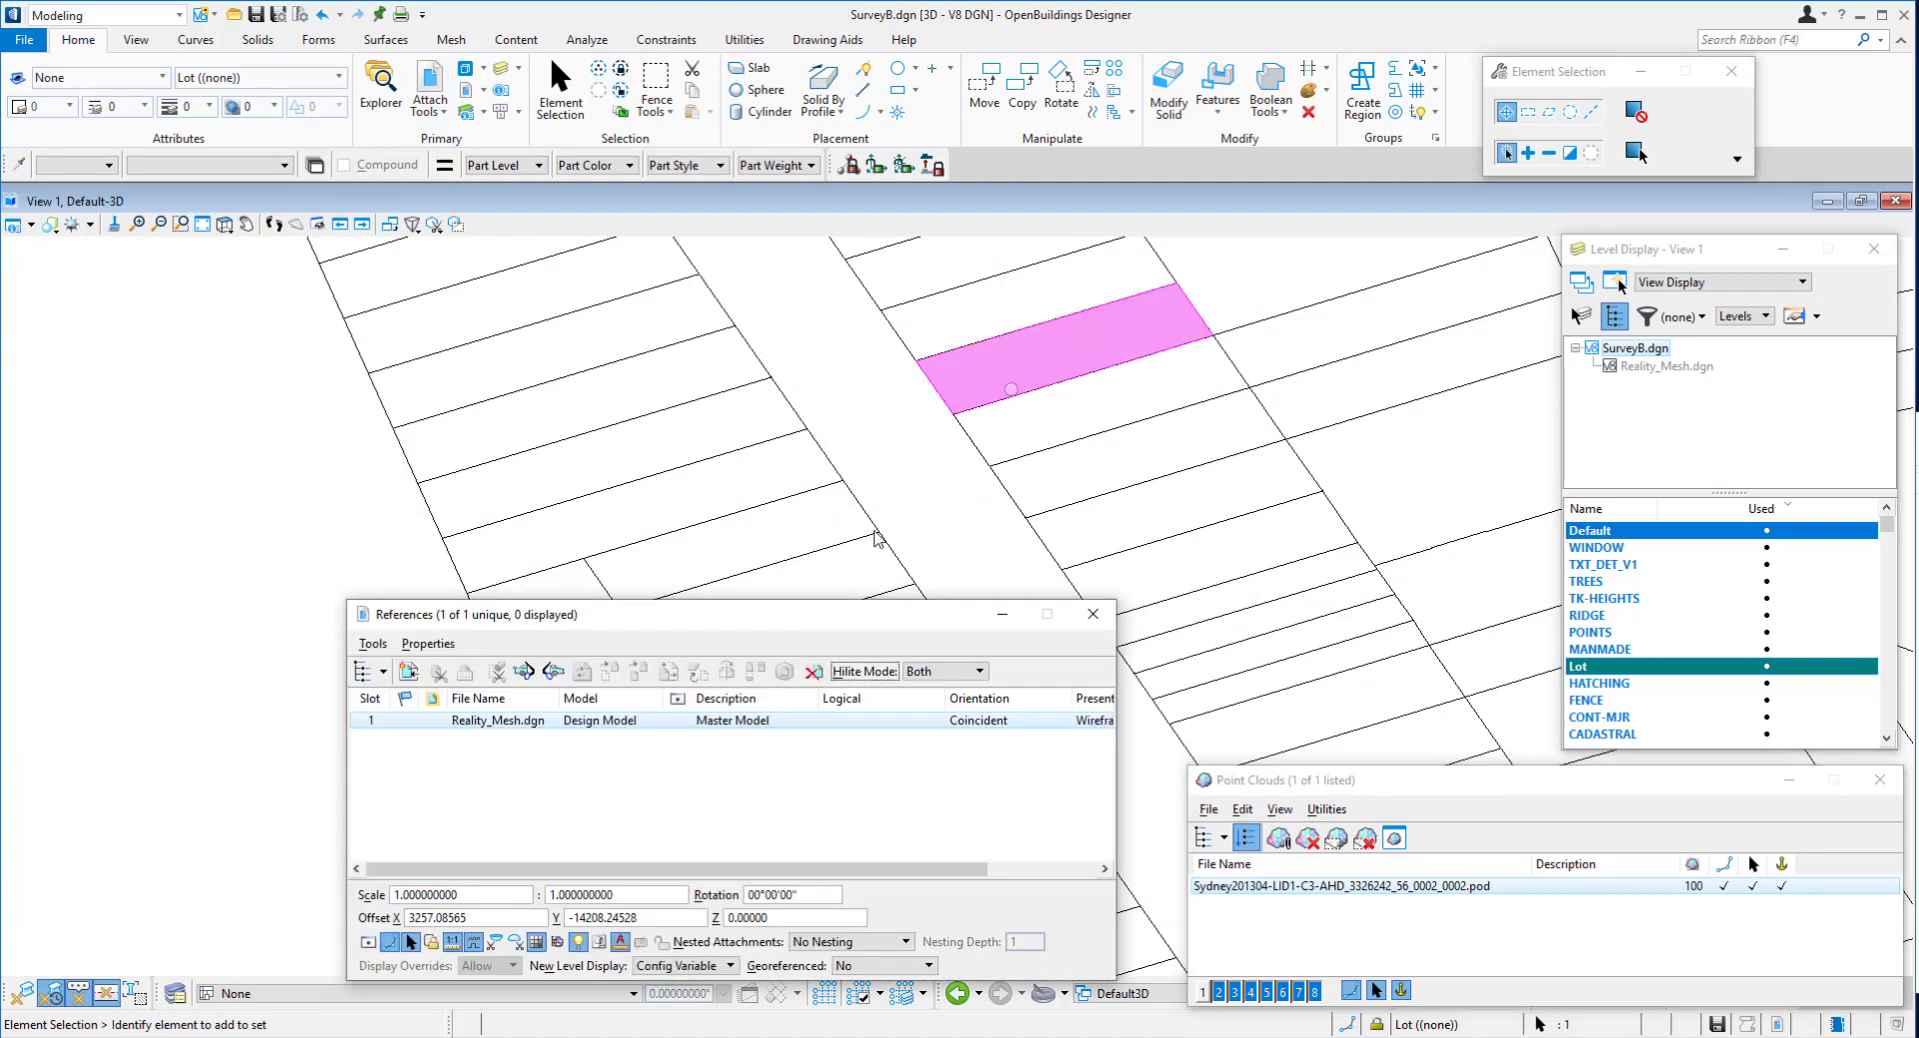
{"action": "left_click", "coordinate": [680, 722]}
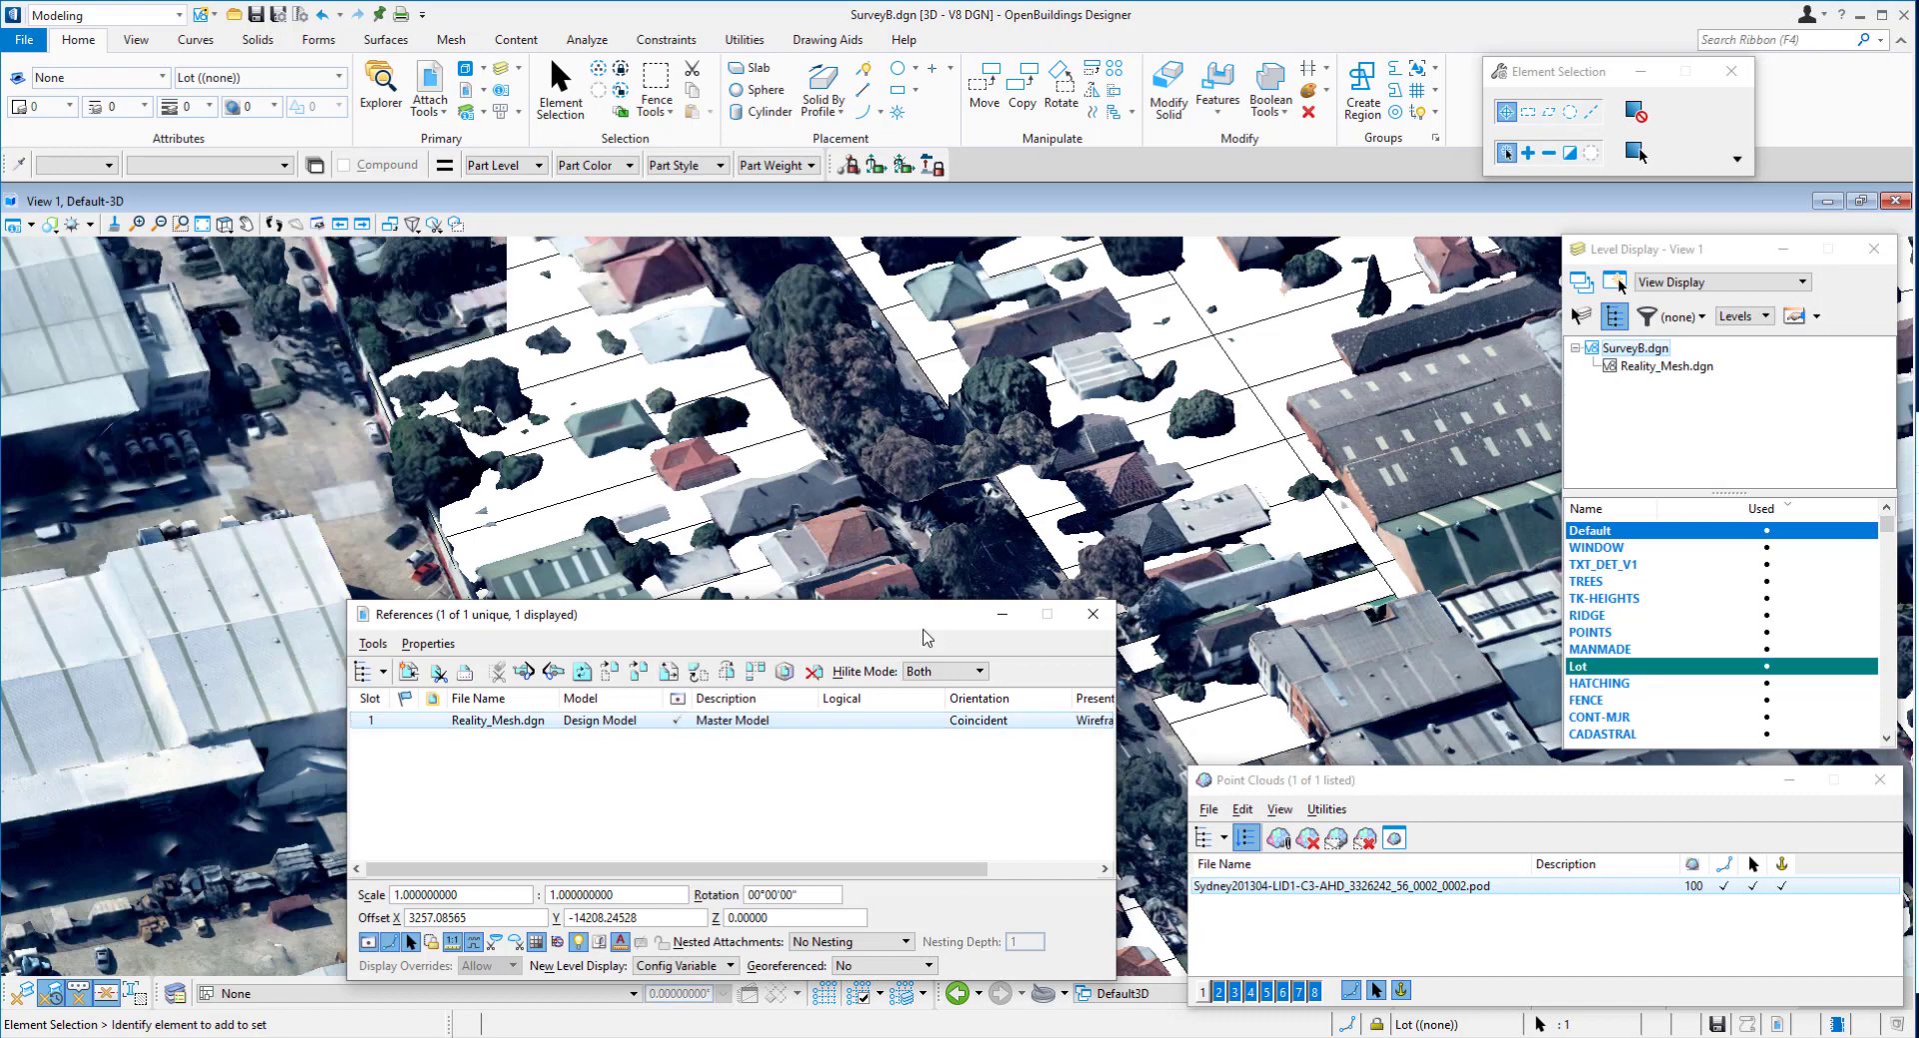
{"action": "scroll", "coordinate": [1177, 562], "scroll_direction": "down", "scroll_amount": 1}
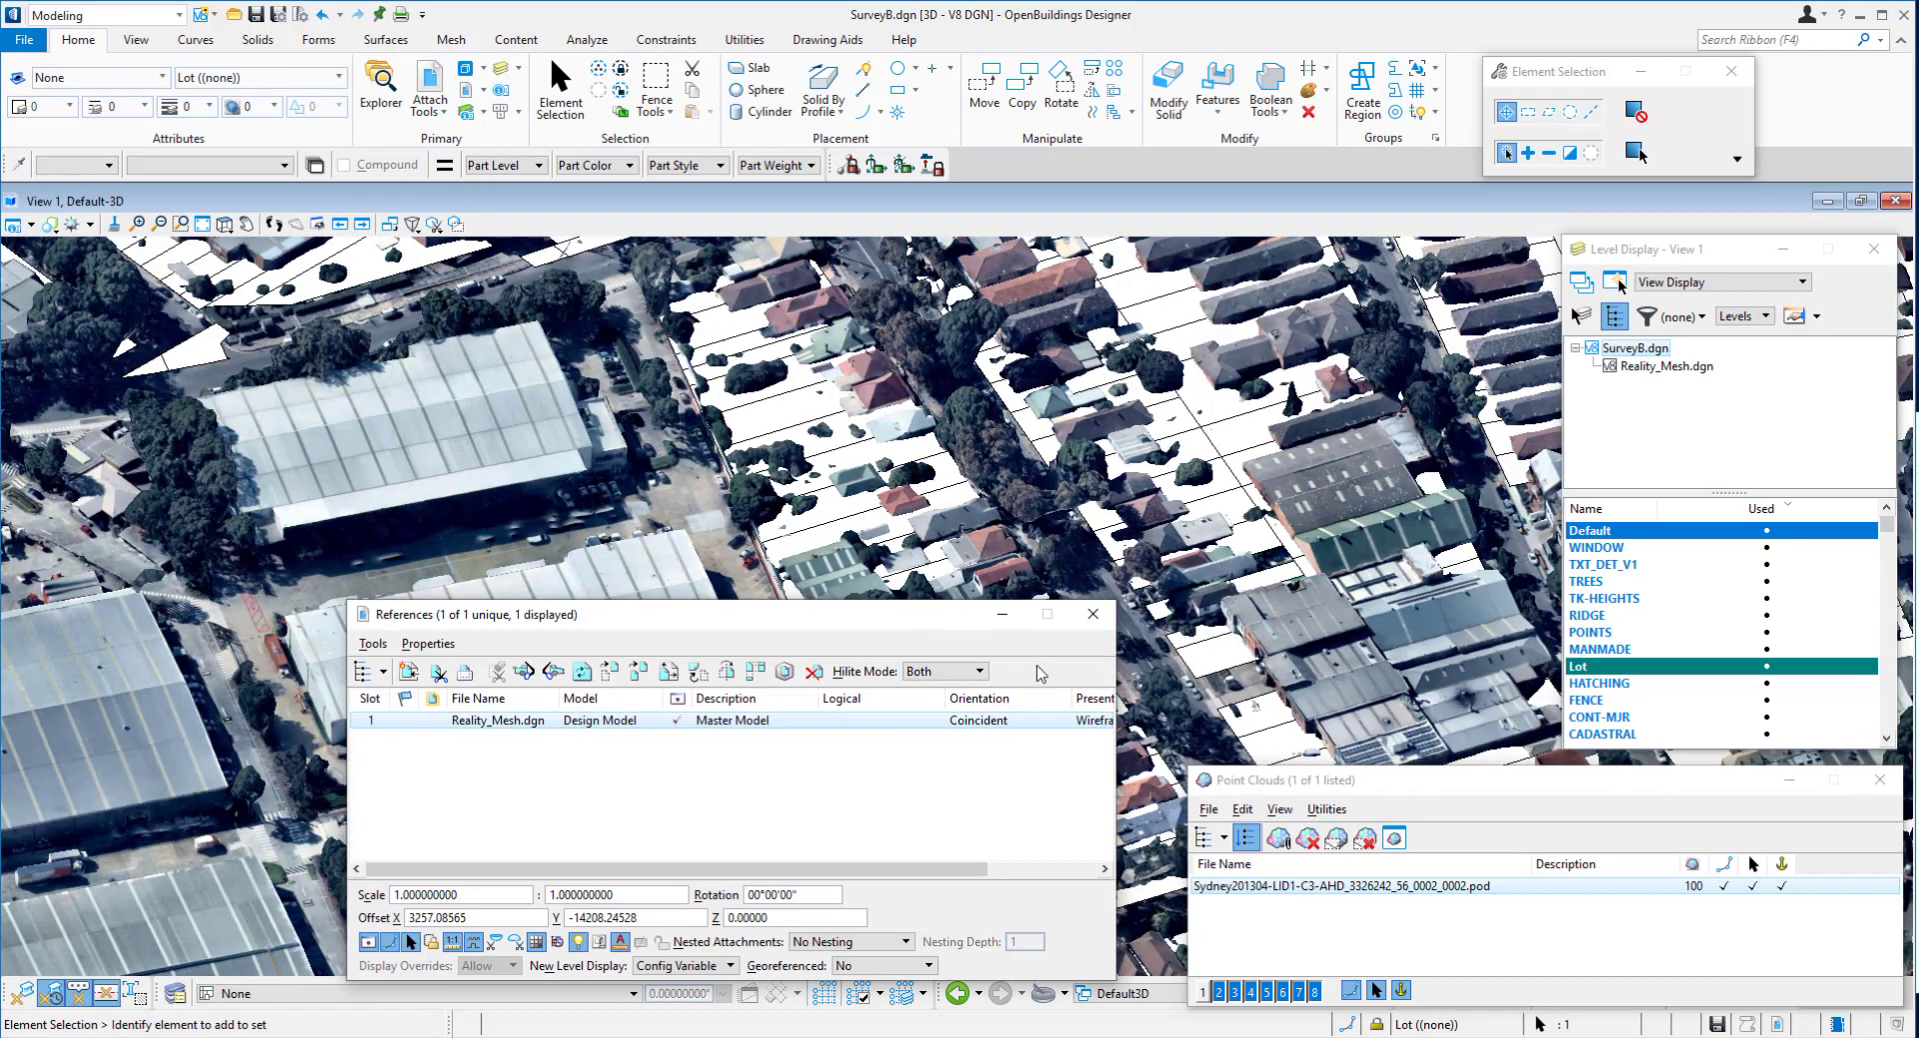
{"action": "left_click_drag", "start_coordinate": [929, 614], "coordinate": [928, 994]}
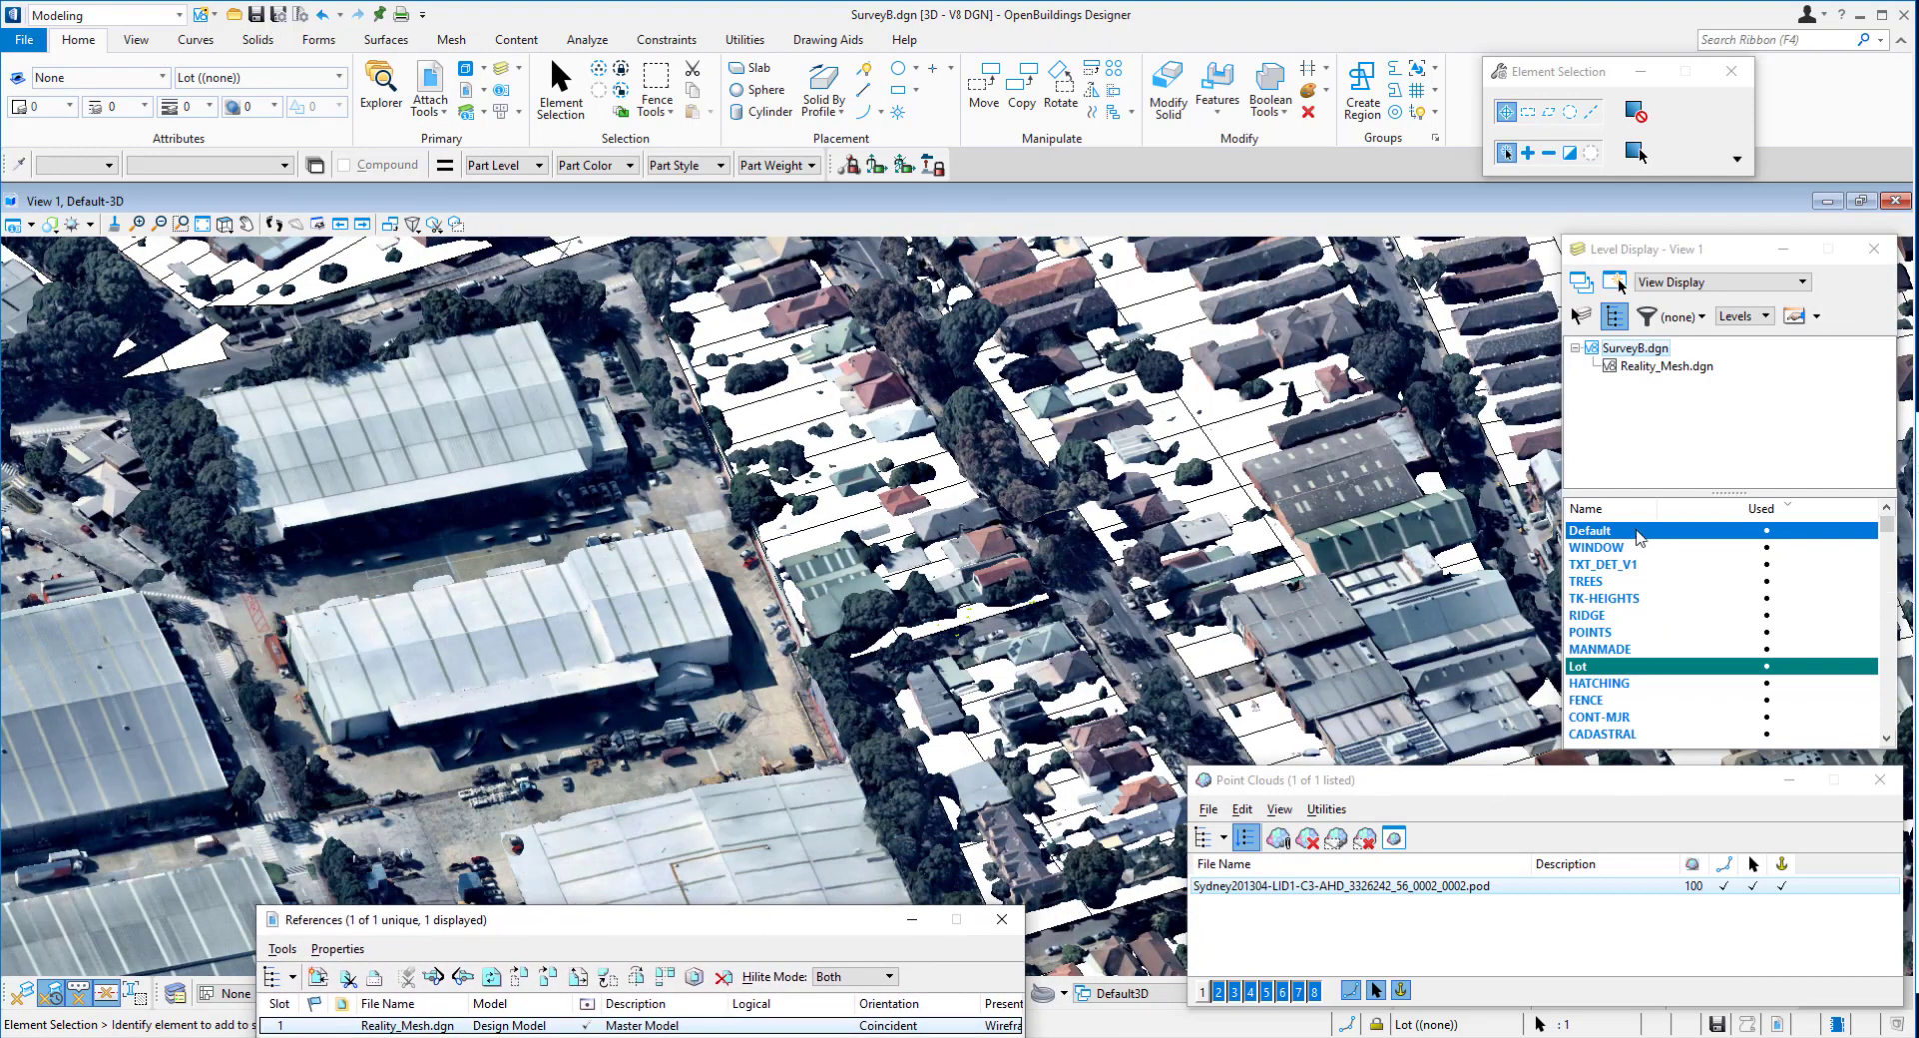
Make Default the active level, turn off the Lot level, and inspect the reality mesh of the neighbourhood from several angles.
{"action": "right_click", "coordinate": [1657, 522]}
{"action": "left_click", "coordinate": [1691, 525]}
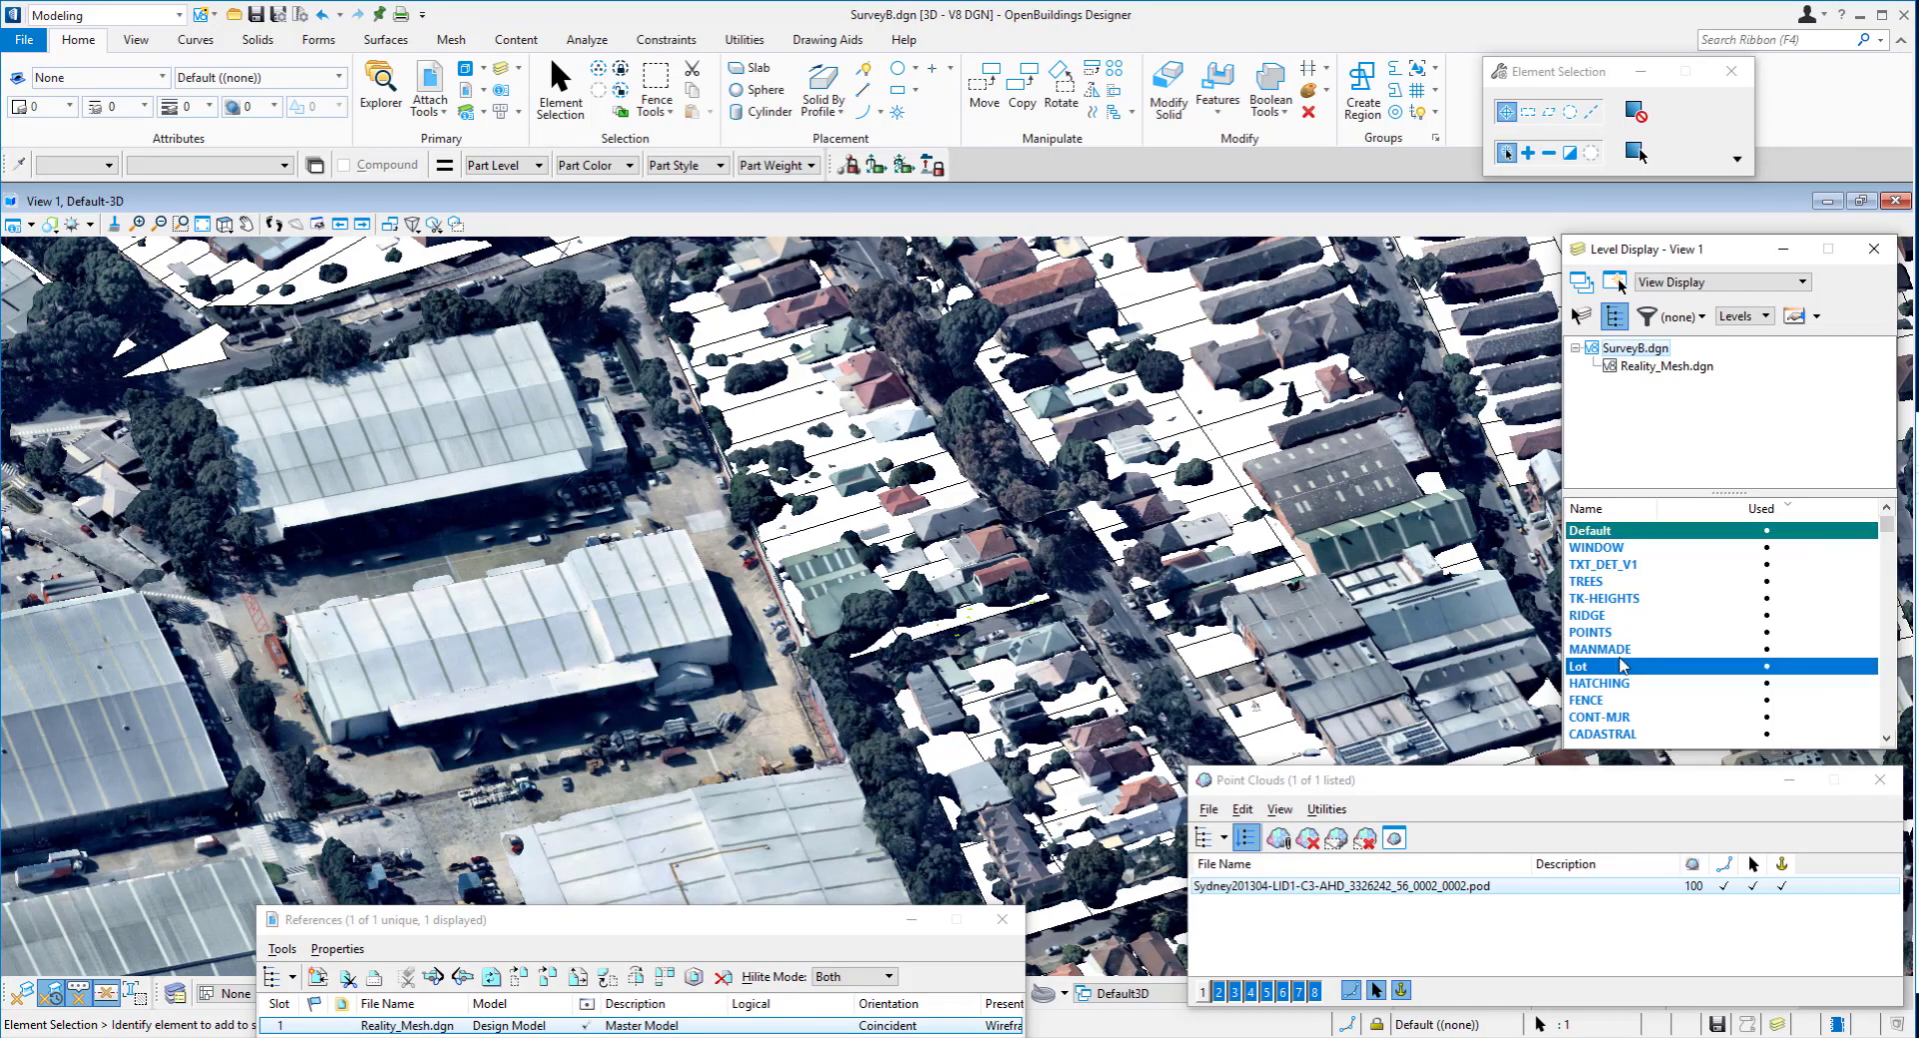
{"action": "left_click", "coordinate": [1599, 665]}
{"action": "middle_click_drag", "start_coordinate": [1089, 625], "coordinate": [887, 665], "text": "shift"}
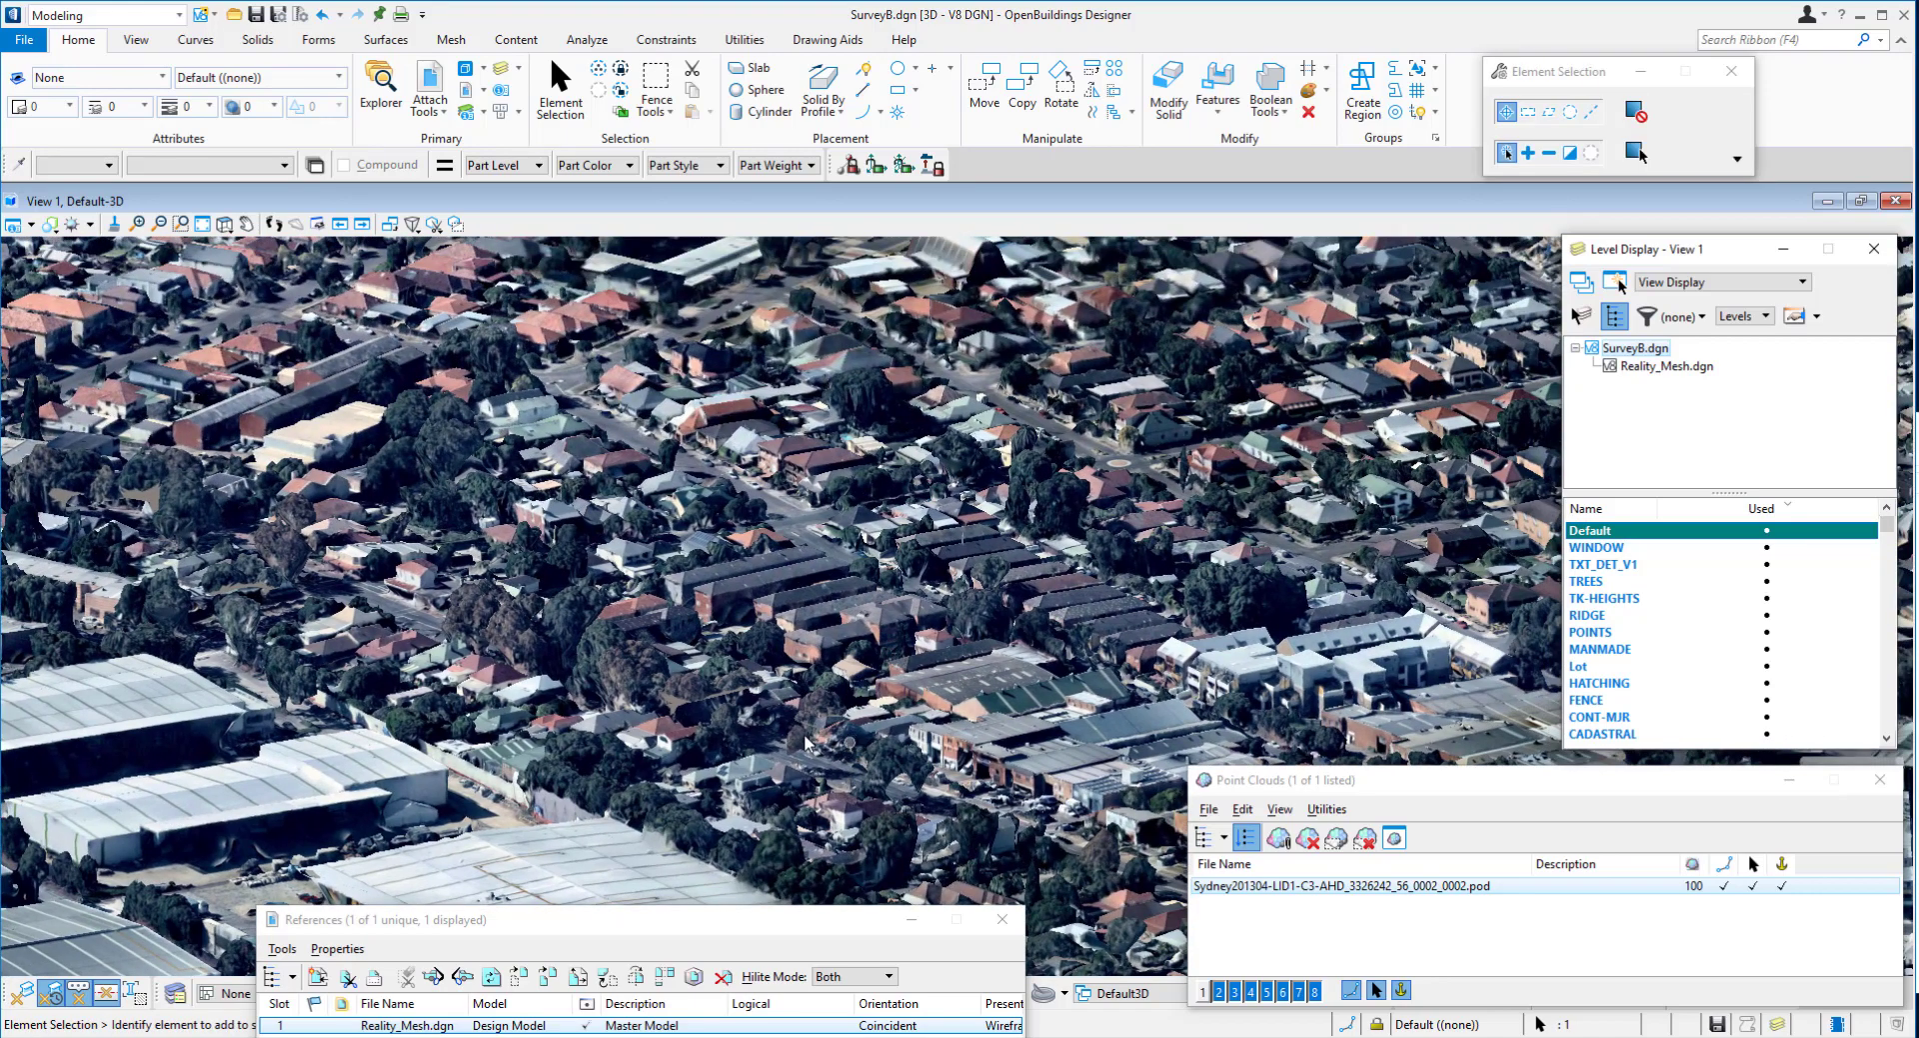
{"action": "middle_click_drag", "start_coordinate": [802, 741], "coordinate": [710, 678], "text": "shift"}
{"action": "scroll", "coordinate": [718, 675], "scroll_direction": "up", "scroll_amount": 3}
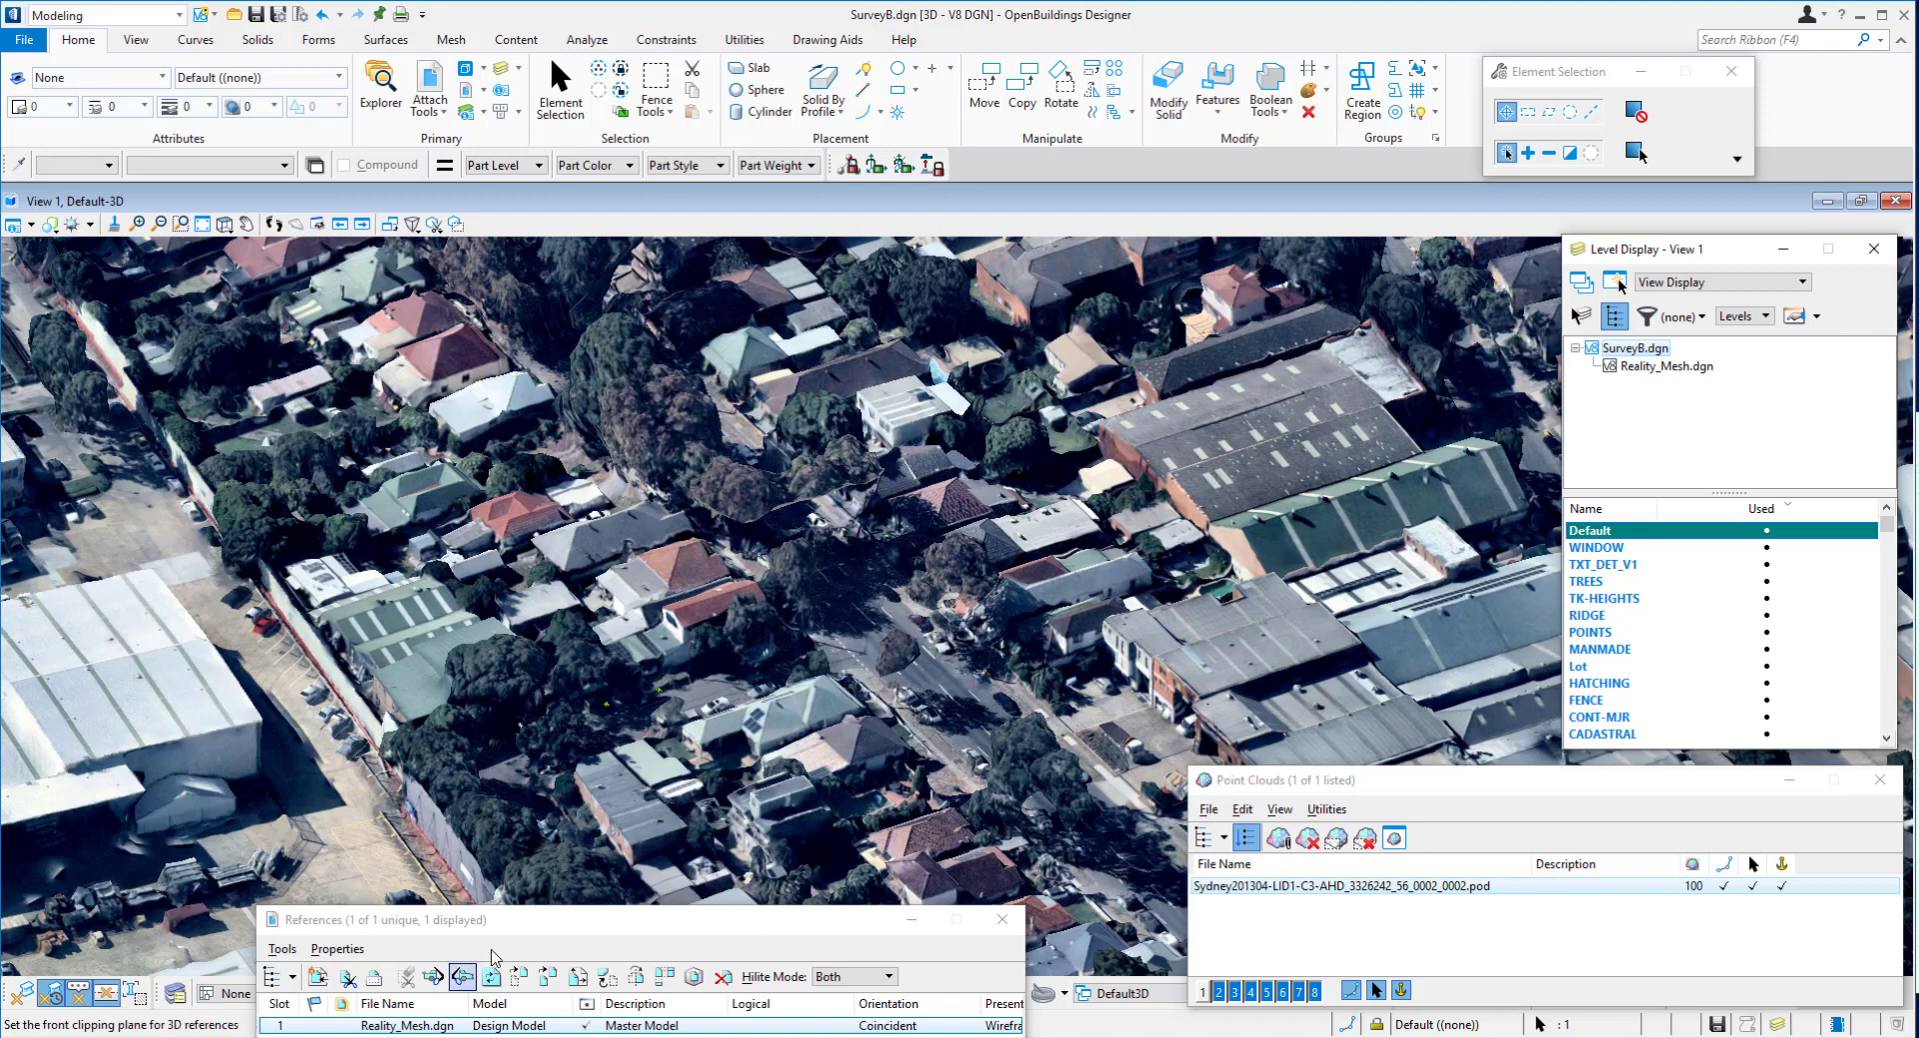
Turn off the display of the Reality_Mesh.dgn reference and close the References dialog.
{"action": "left_click_drag", "start_coordinate": [745, 920], "coordinate": [904, 700]}
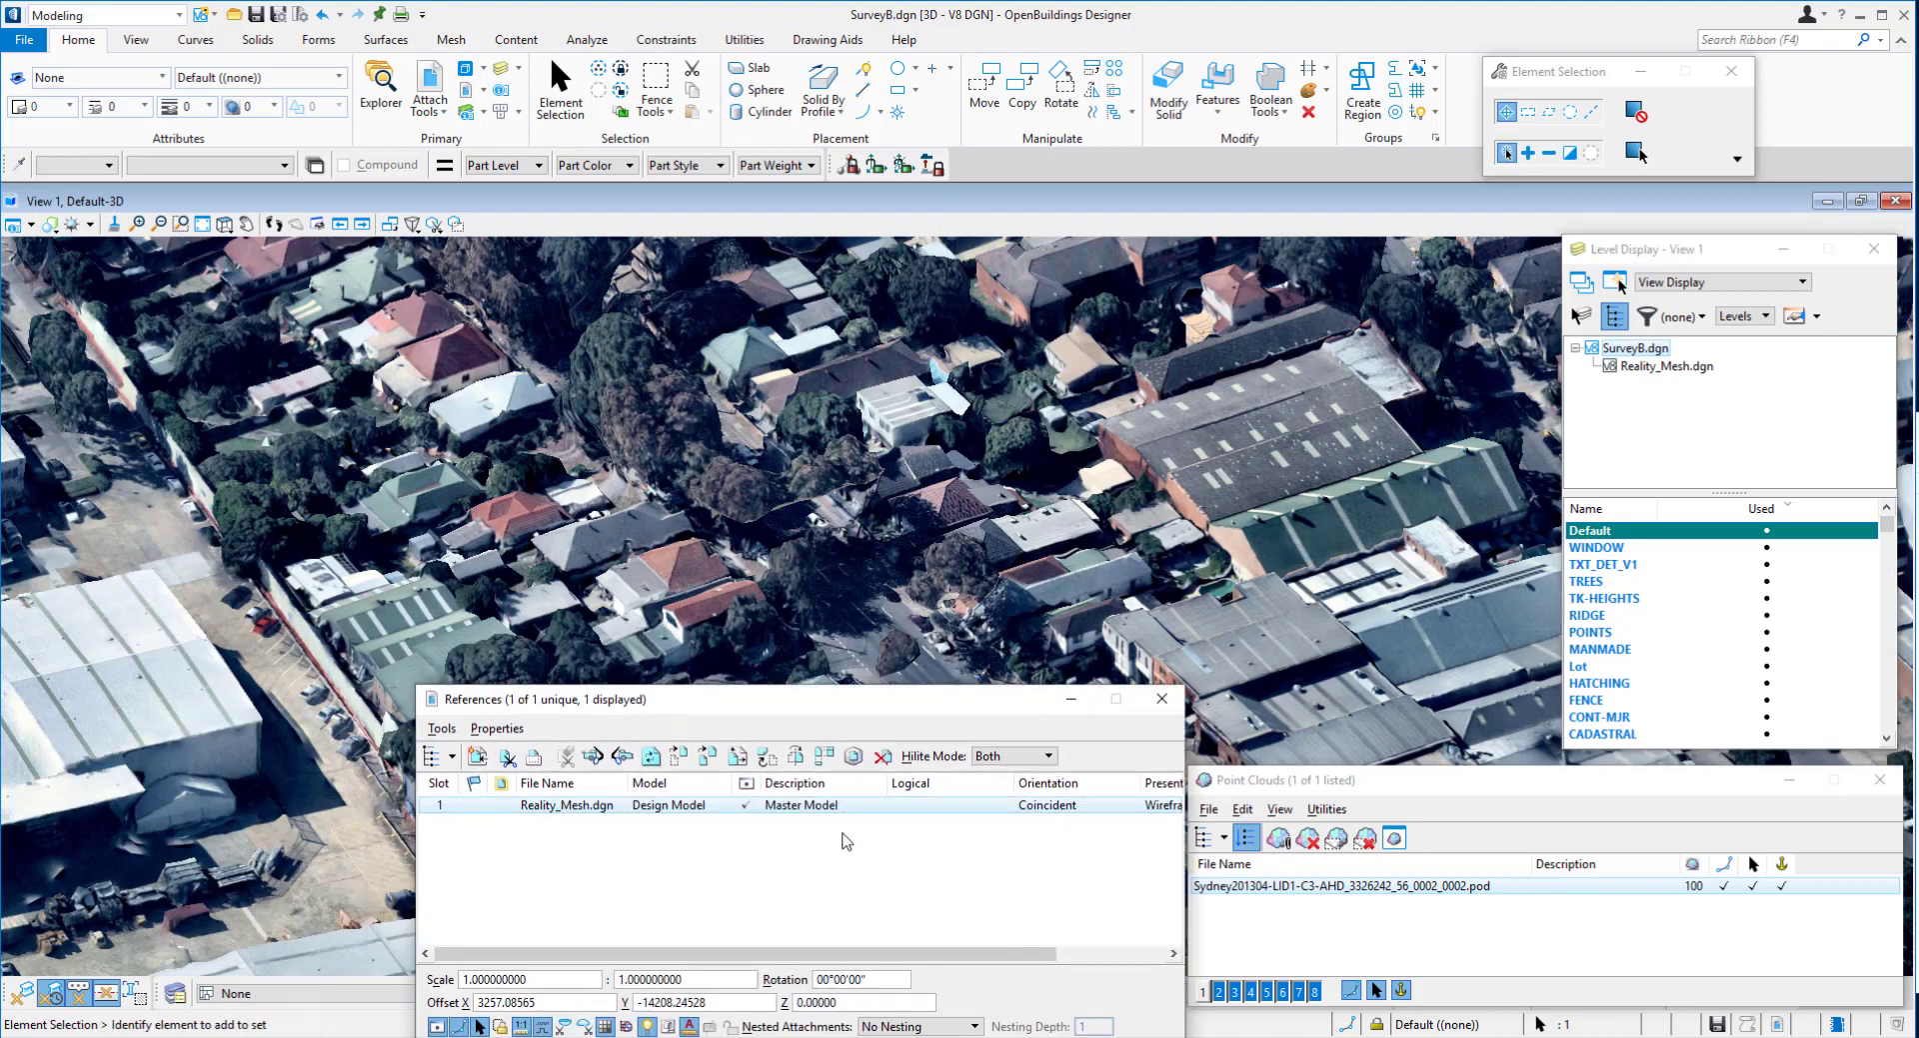
{"action": "left_click", "coordinate": [745, 806]}
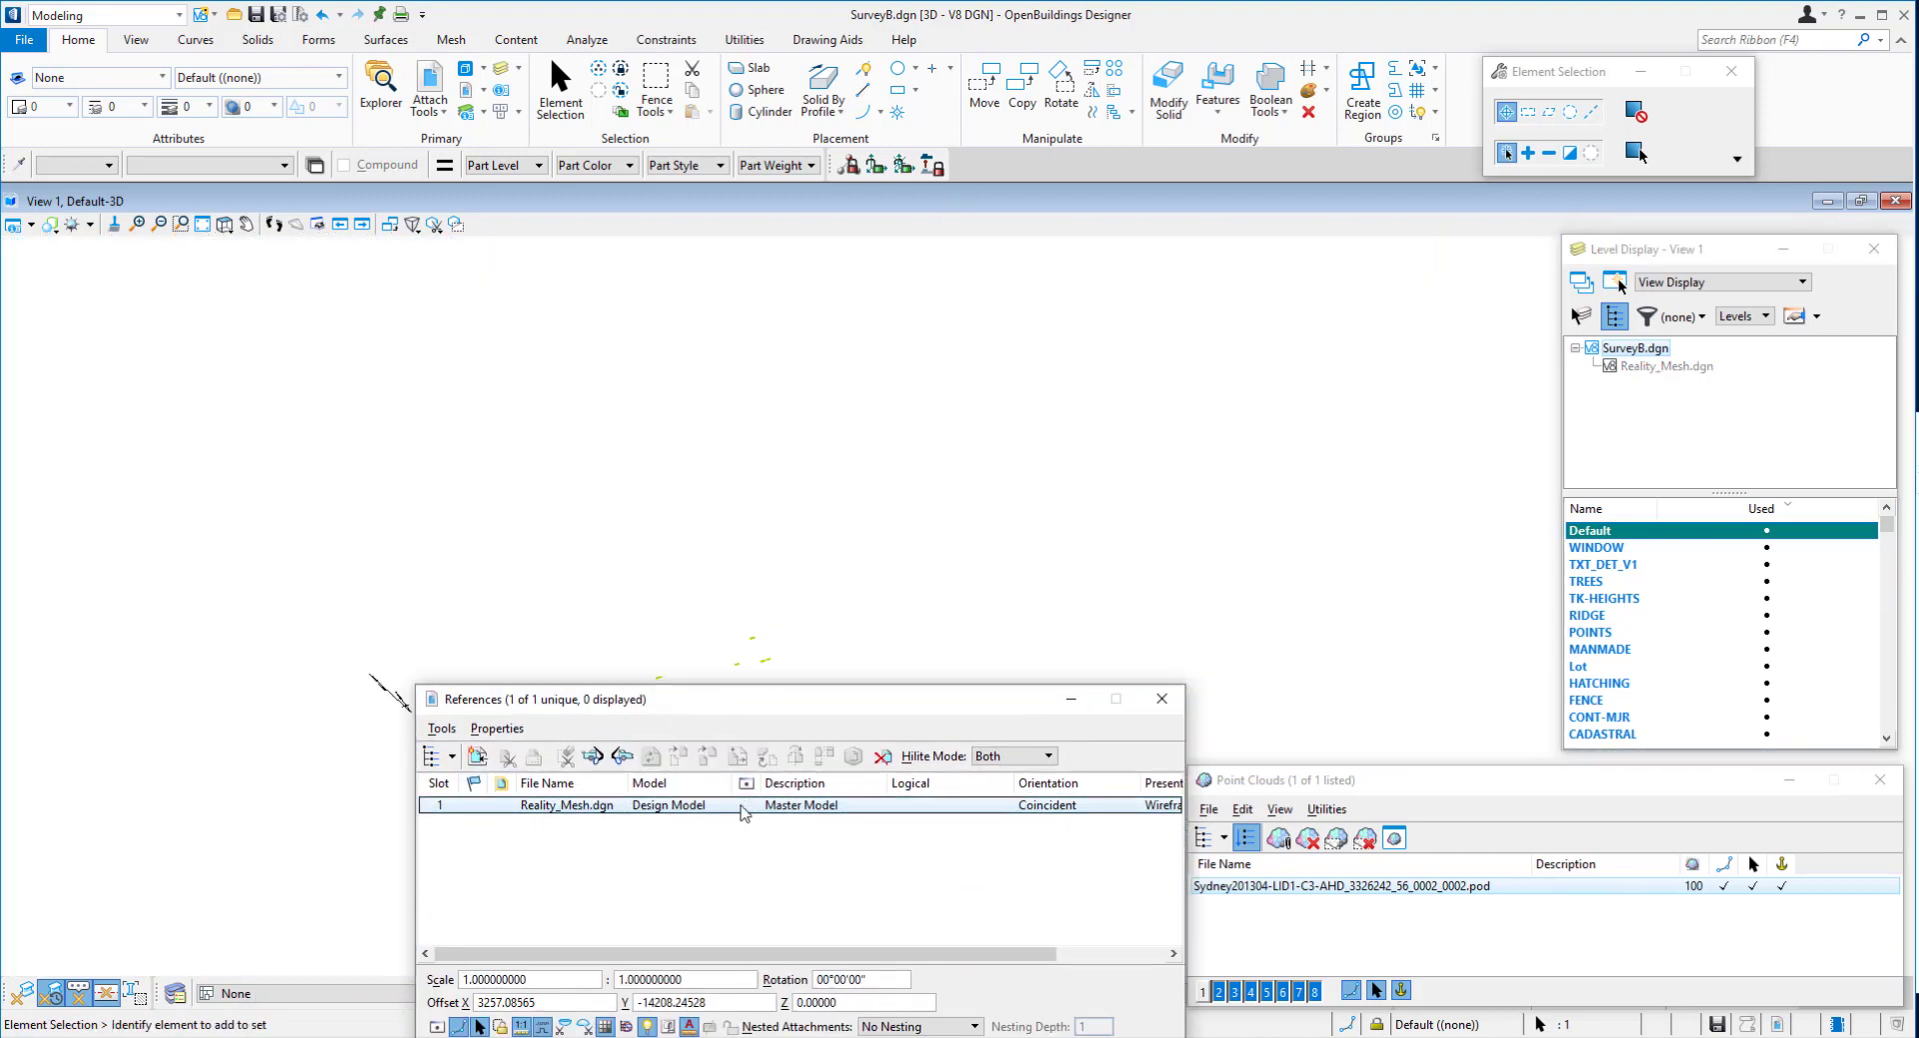
{"action": "left_click", "coordinate": [1162, 700]}
Turn on all levels of SurveyB.dgn except Lot so that only the site survey drawing is displayed.
{"action": "right_click", "coordinate": [1656, 600]}
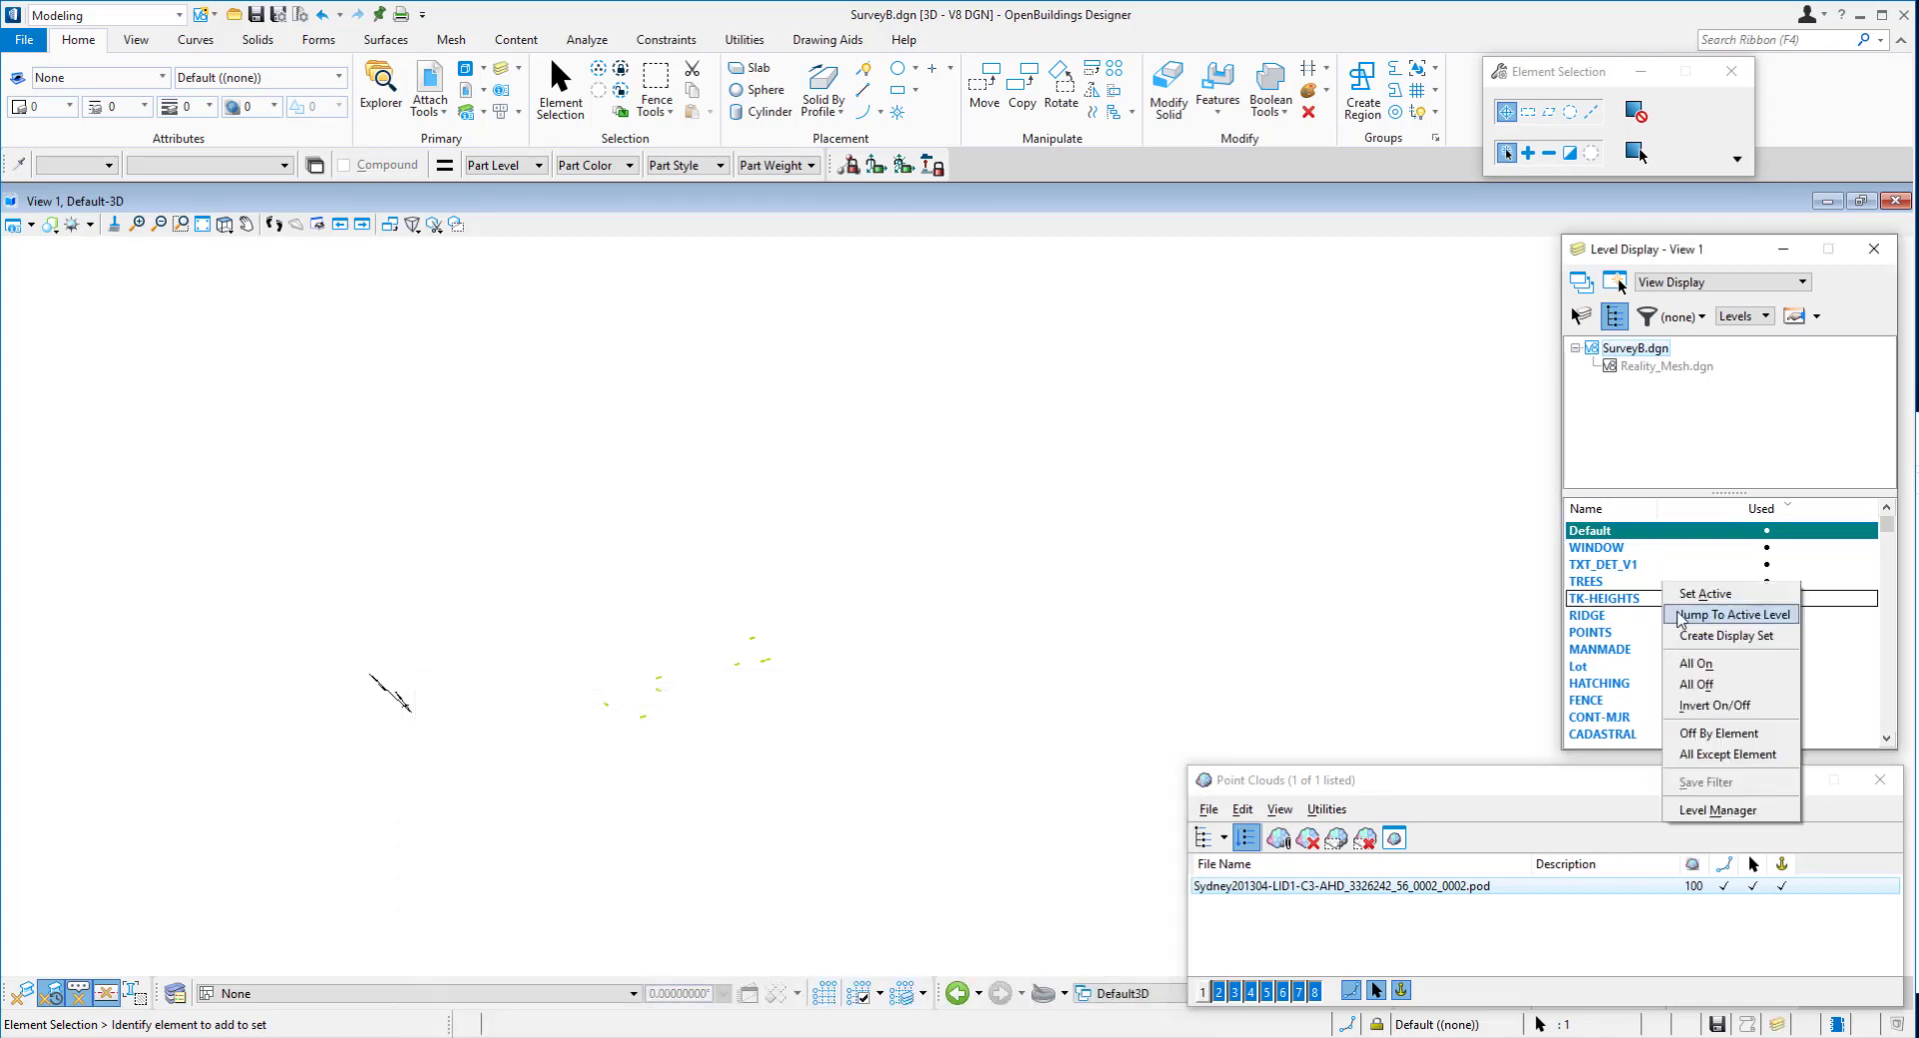
{"action": "left_click", "coordinate": [1673, 664]}
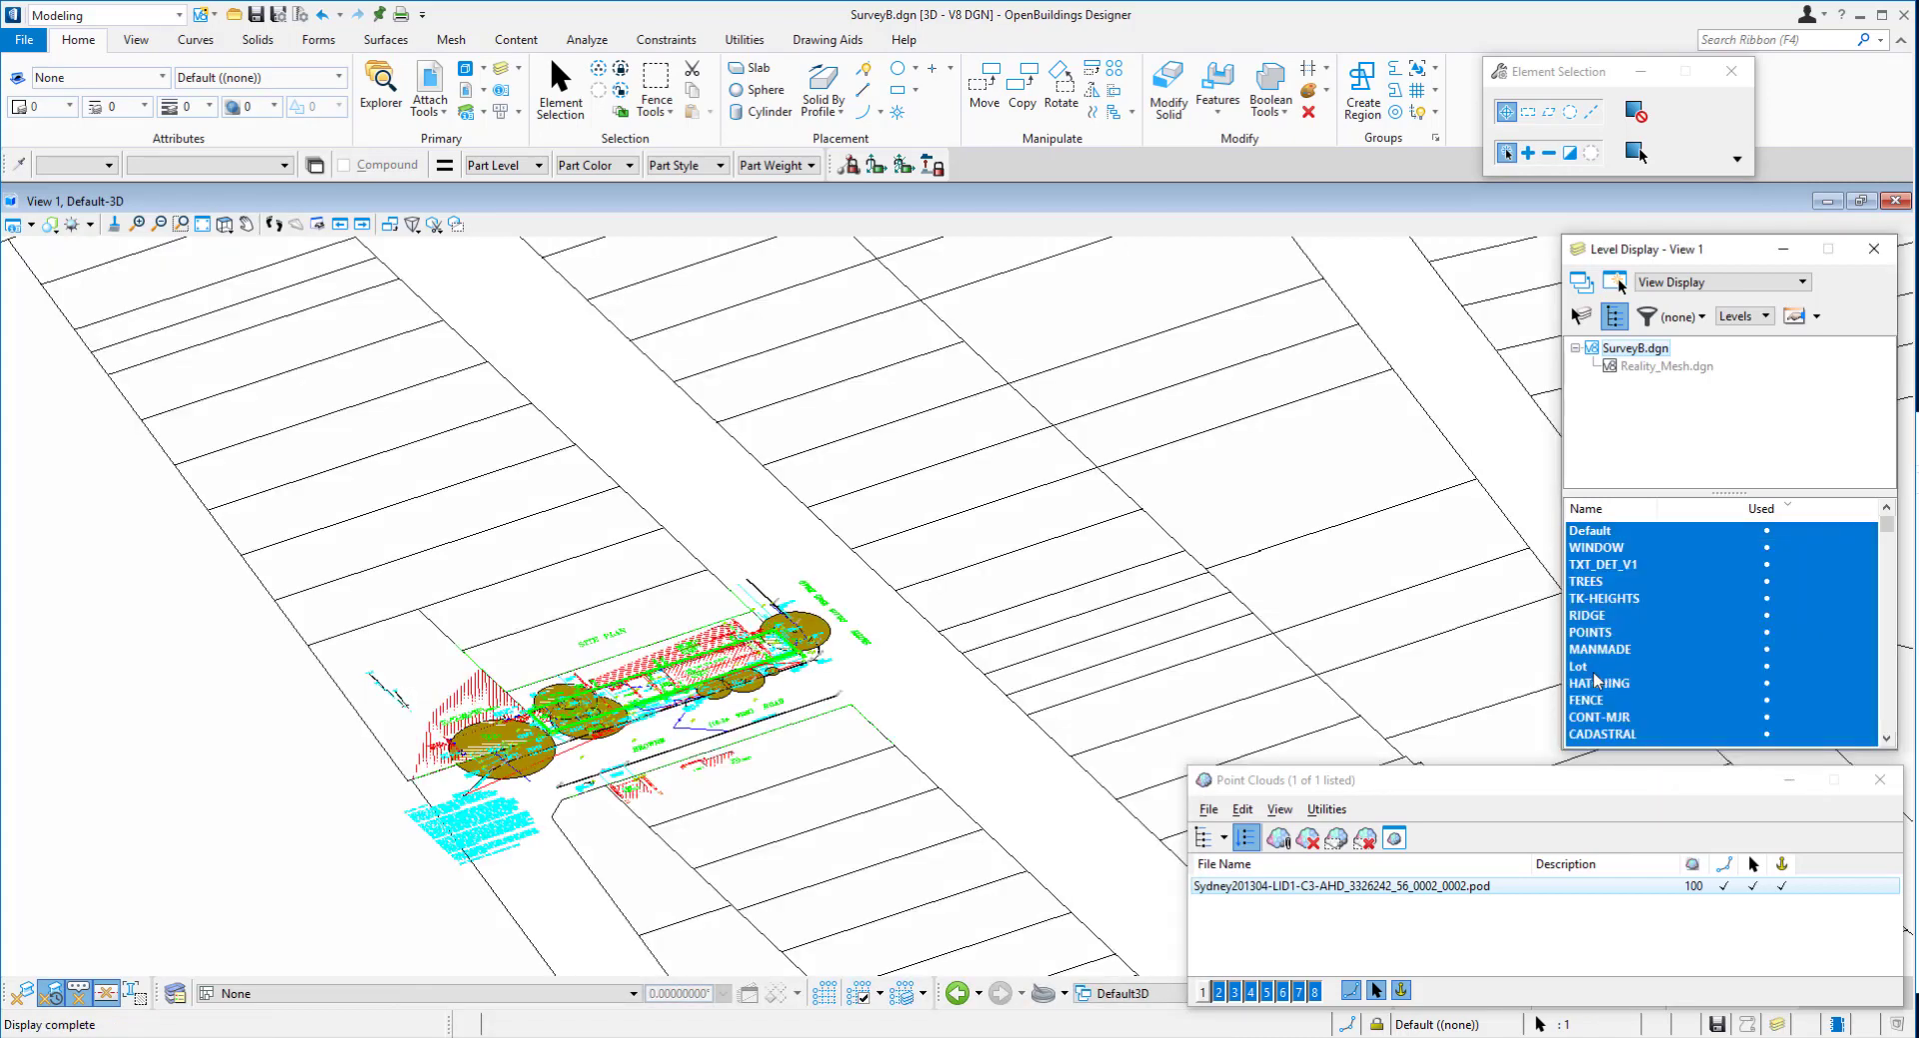
{"action": "left_click", "coordinate": [1596, 668]}
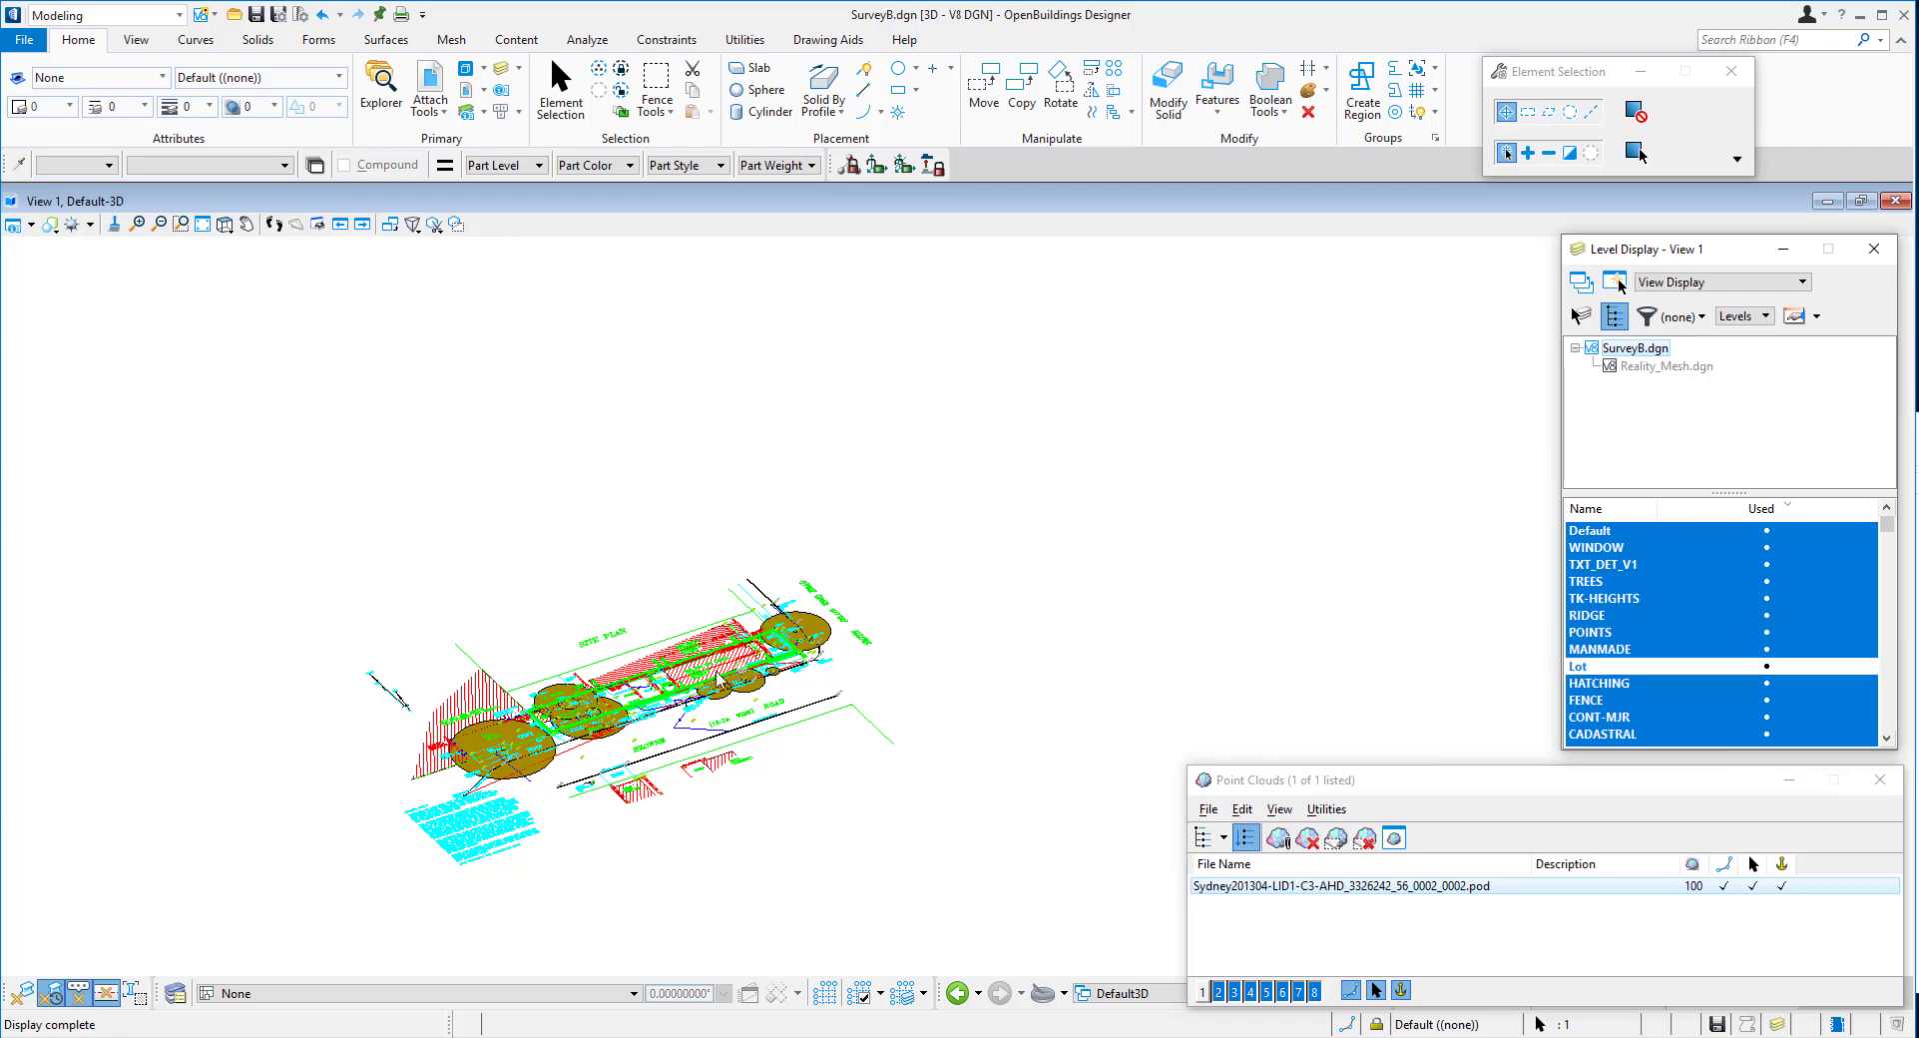
{"action": "scroll", "coordinate": [700, 668], "scroll_direction": "up", "scroll_amount": 3}
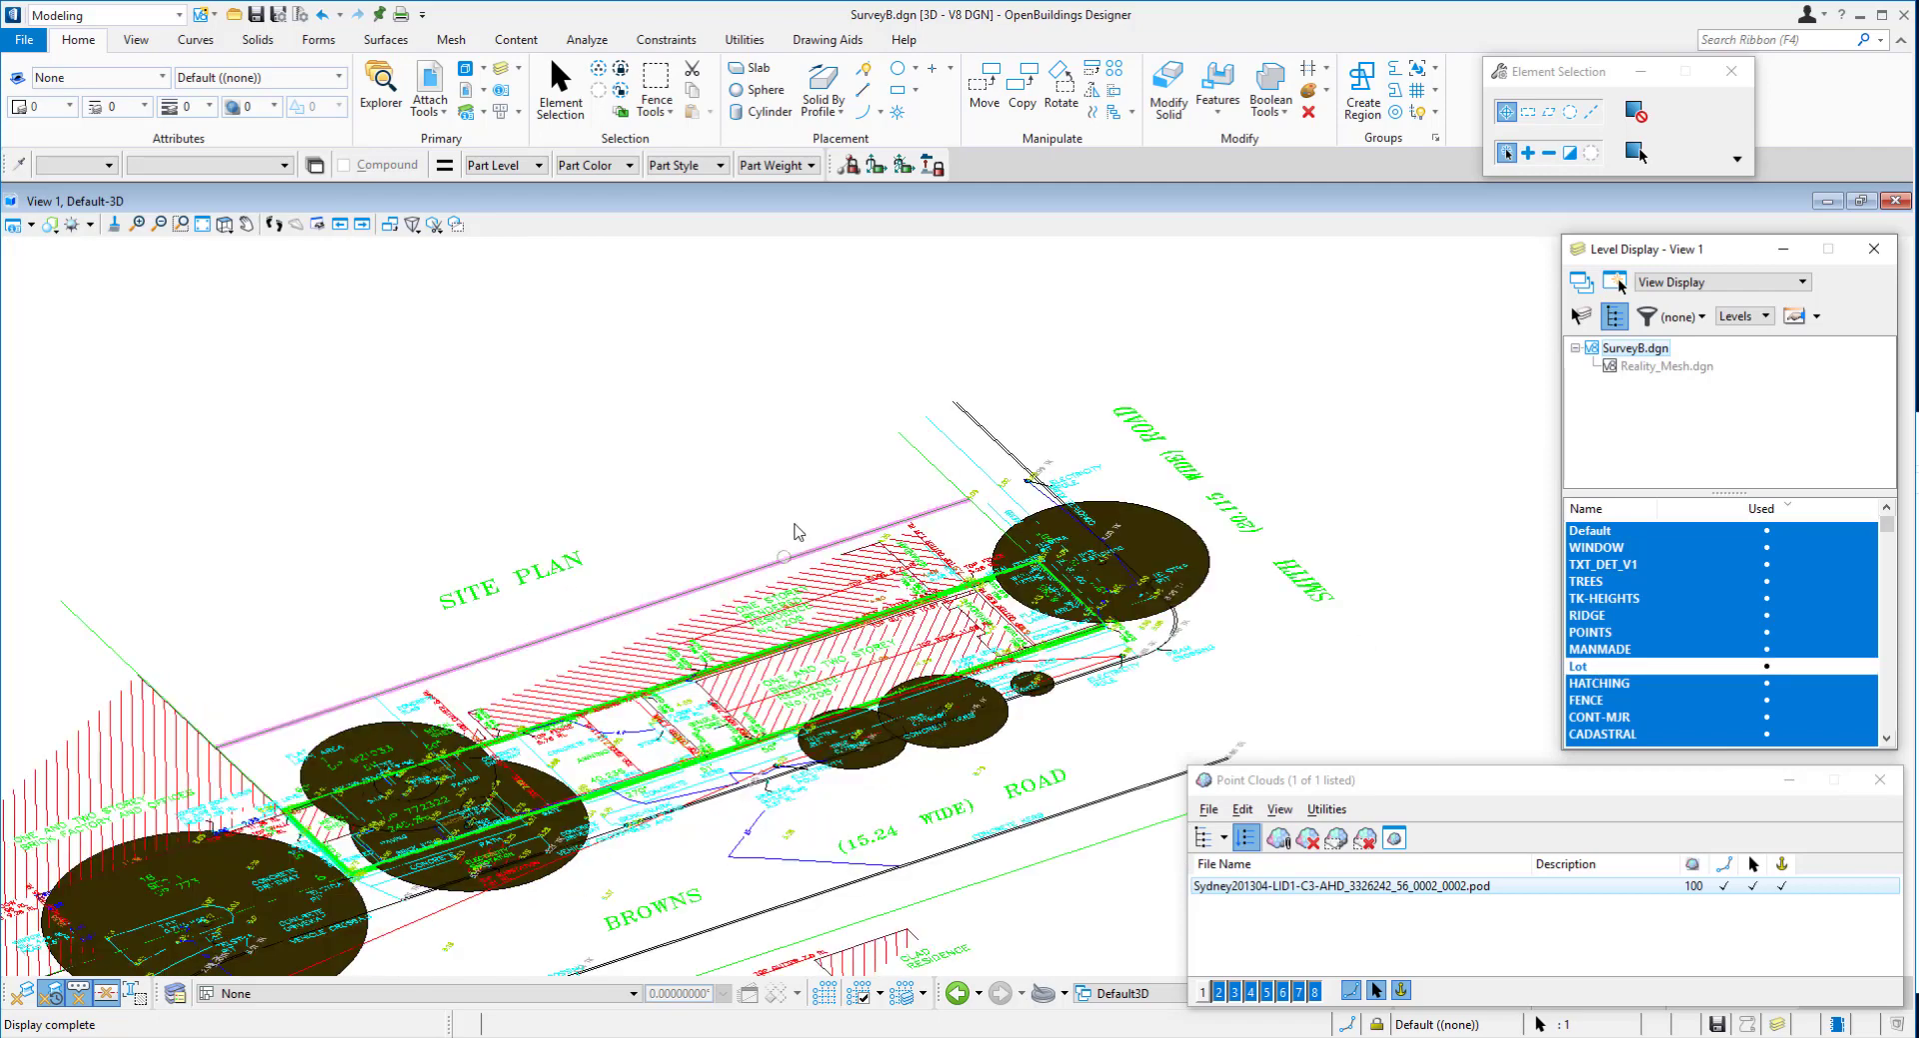
Change the display style of View 1 to Wireframe and check the whole site plan.
{"action": "left_click", "coordinate": [50, 225]}
{"action": "mouse_move", "coordinate": [272, 484]}
{"action": "left_click", "coordinate": [369, 481]}
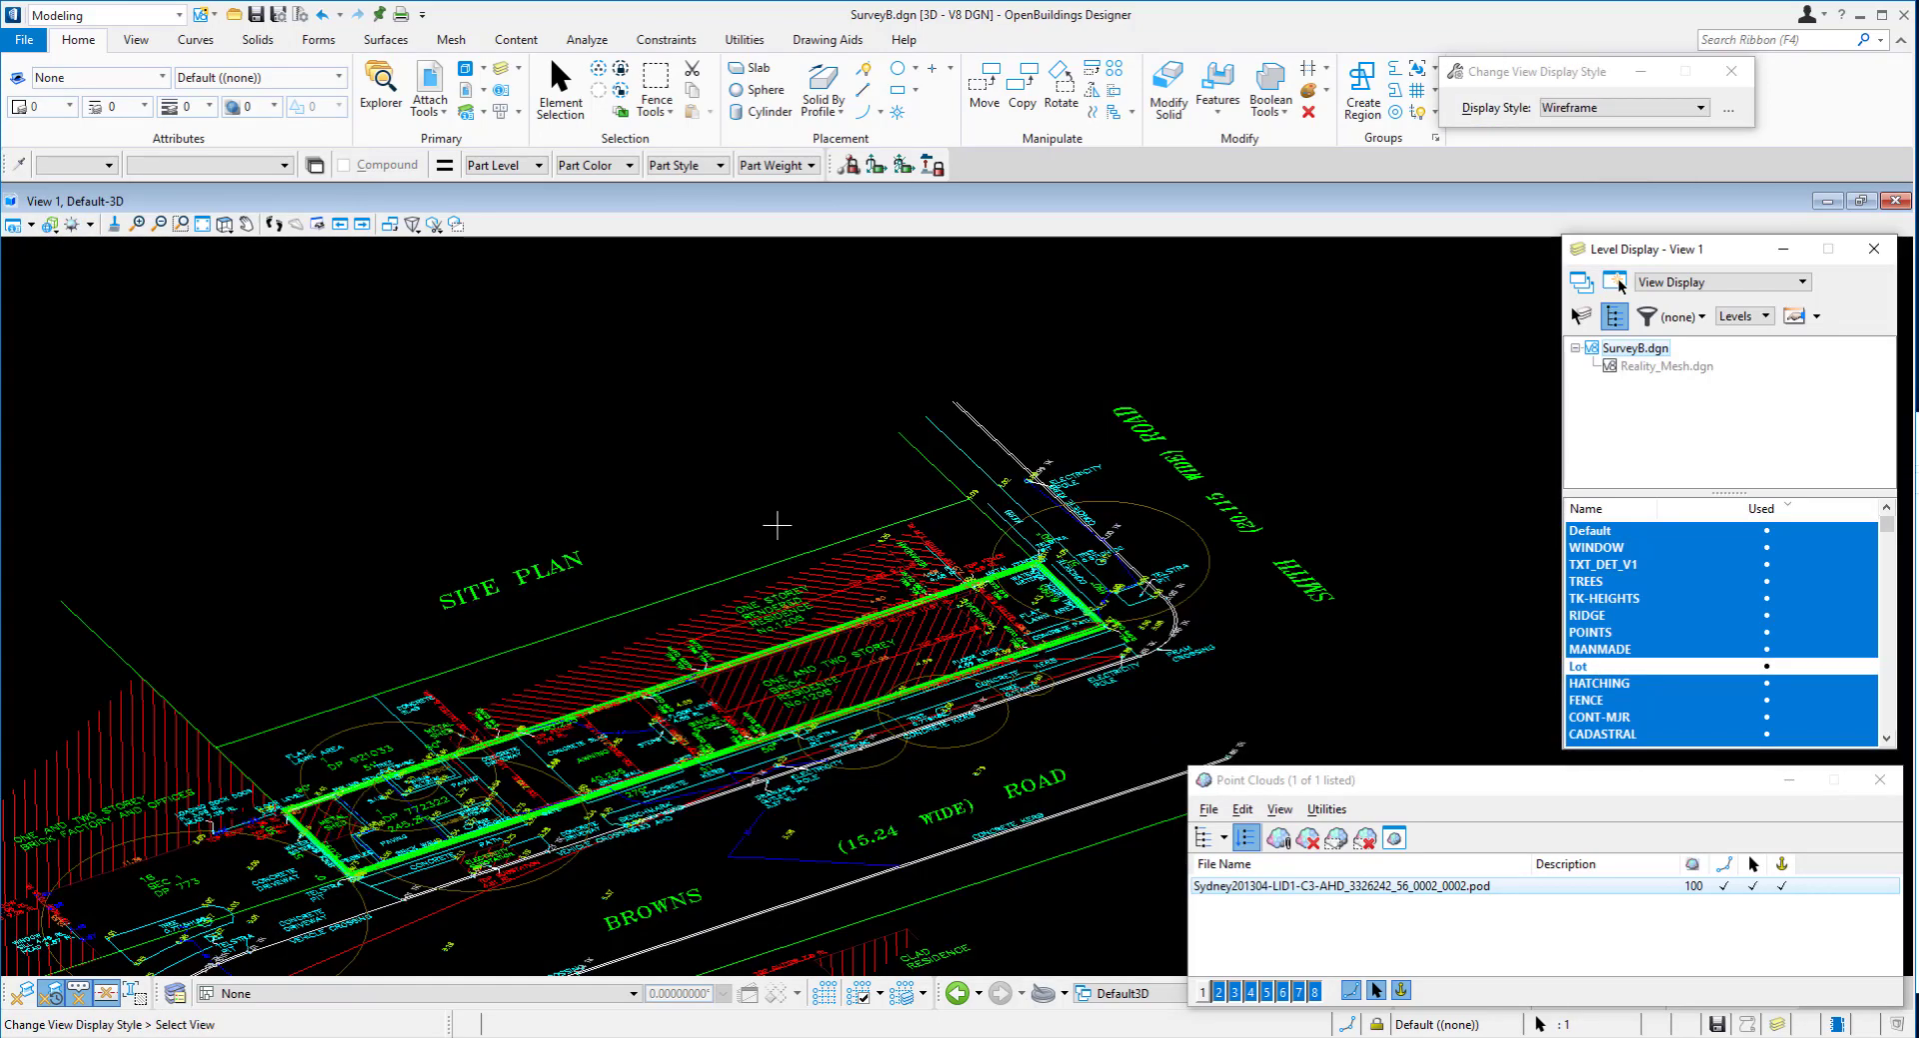
{"action": "scroll", "coordinate": [799, 521], "scroll_direction": "down", "scroll_amount": 3}
{"action": "middle_click_drag", "start_coordinate": [771, 490], "coordinate": [783, 434], "text": "shift"}
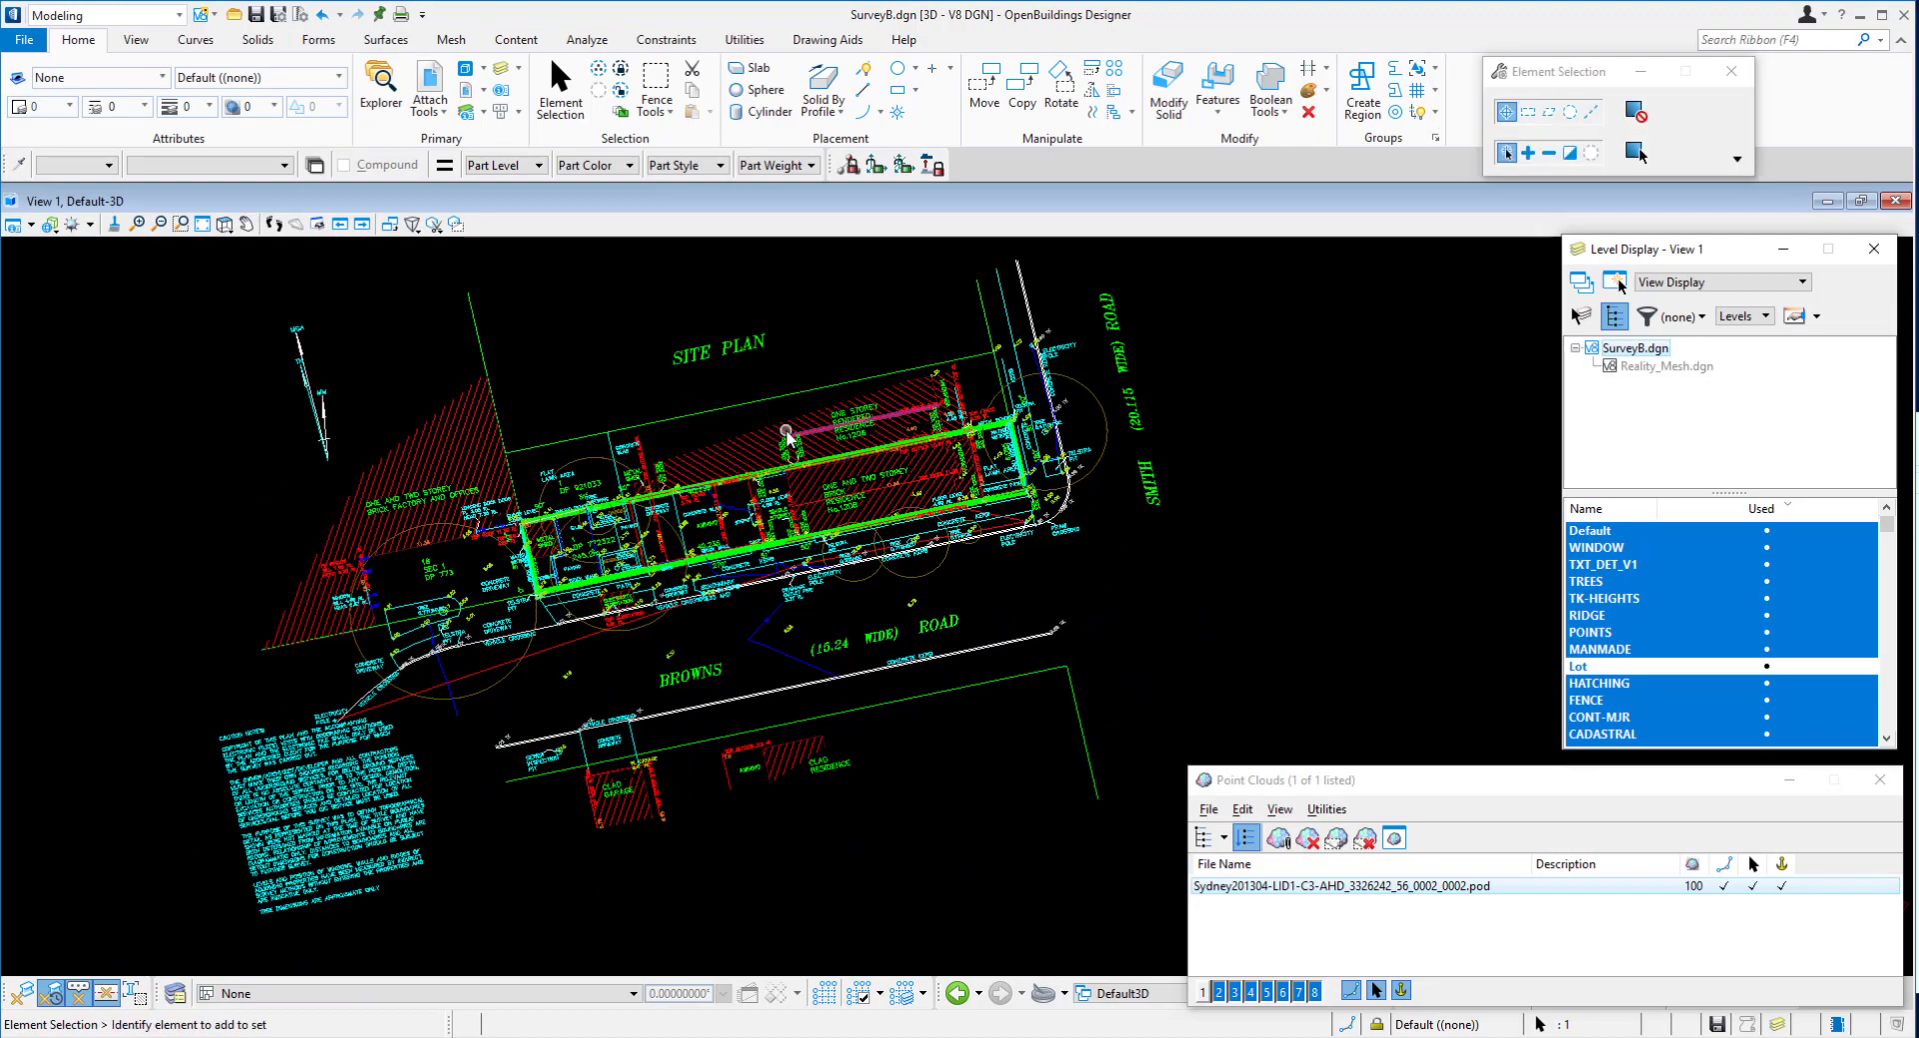
Switch View 1 to the top view and examine the survey levels and labels around residence No.1208.
{"action": "left_click", "coordinate": [224, 226]}
{"action": "left_click", "coordinate": [269, 267]}
{"action": "scroll", "coordinate": [805, 363], "scroll_direction": "up", "scroll_amount": 3}
{"action": "scroll", "coordinate": [650, 500], "scroll_direction": "down", "scroll_amount": 2}
{"action": "scroll", "coordinate": [609, 554], "scroll_direction": "up", "scroll_amount": 2}
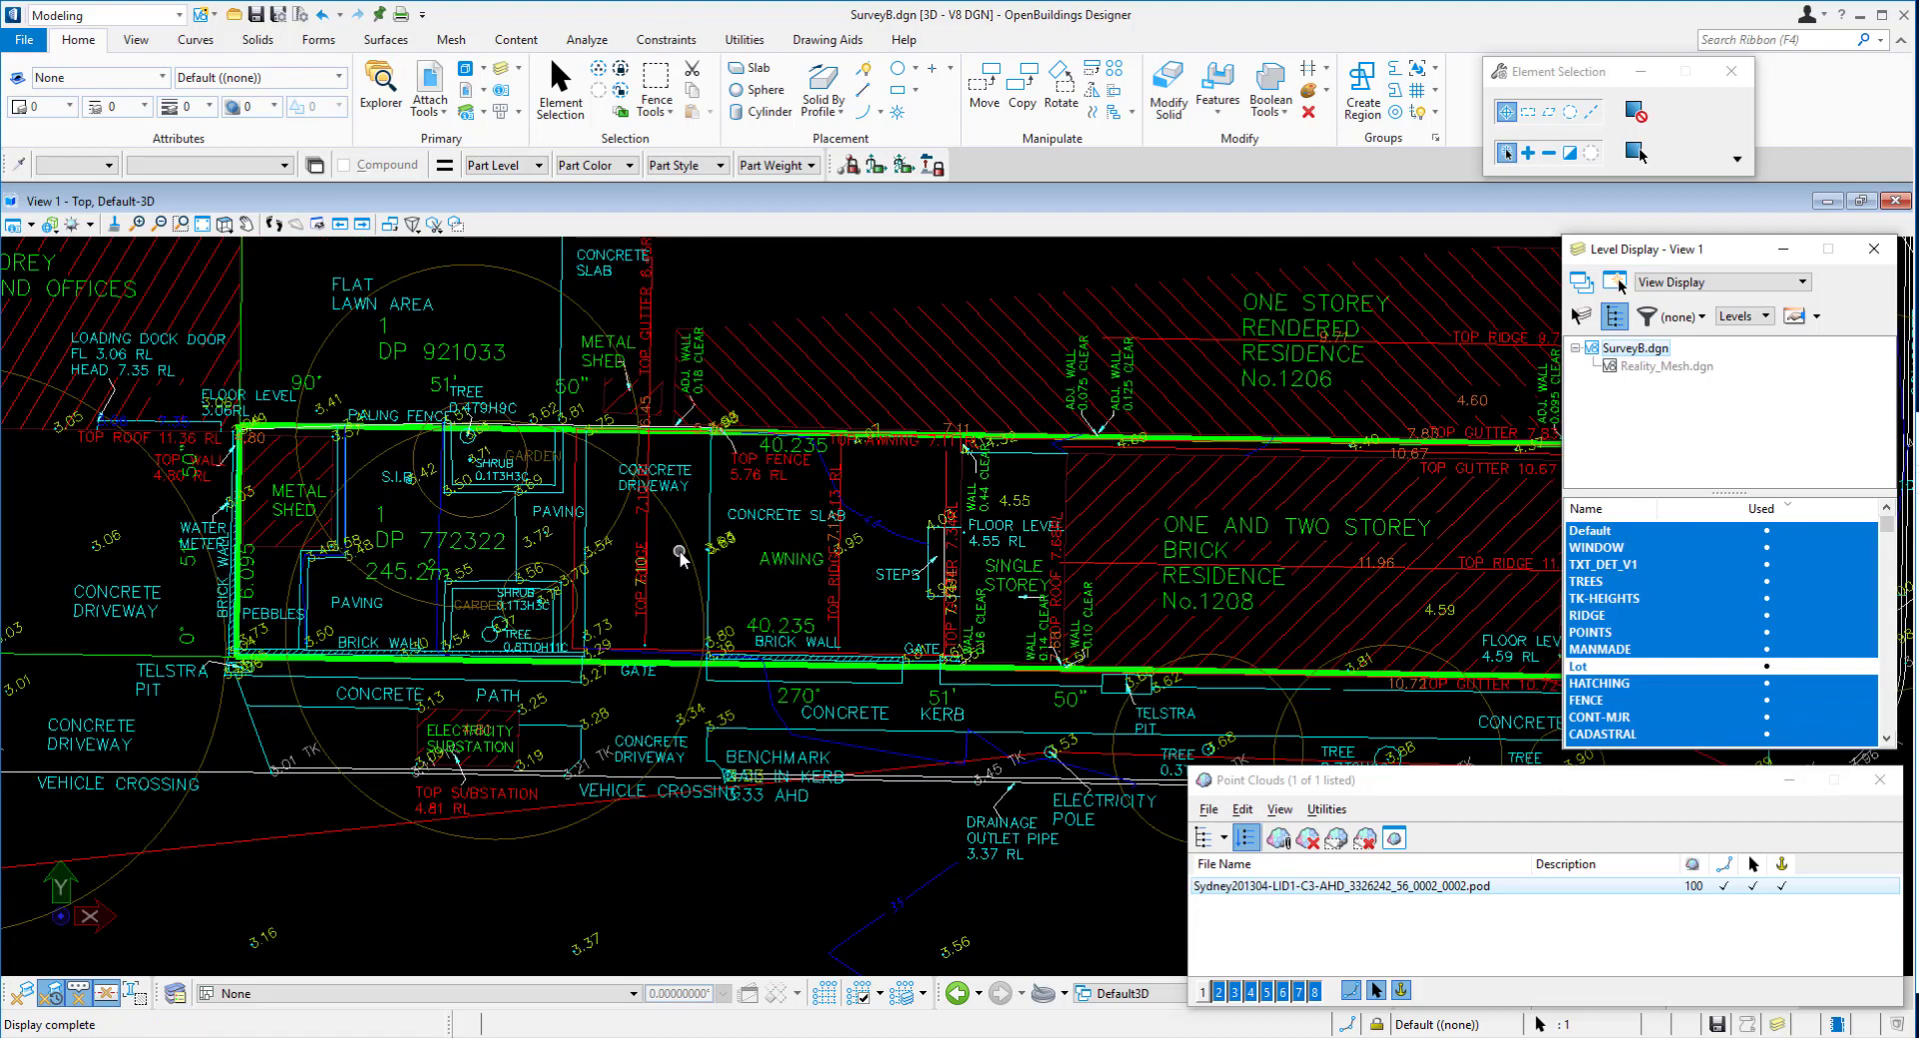
{"action": "scroll", "coordinate": [835, 552], "scroll_direction": "down", "scroll_amount": 1}
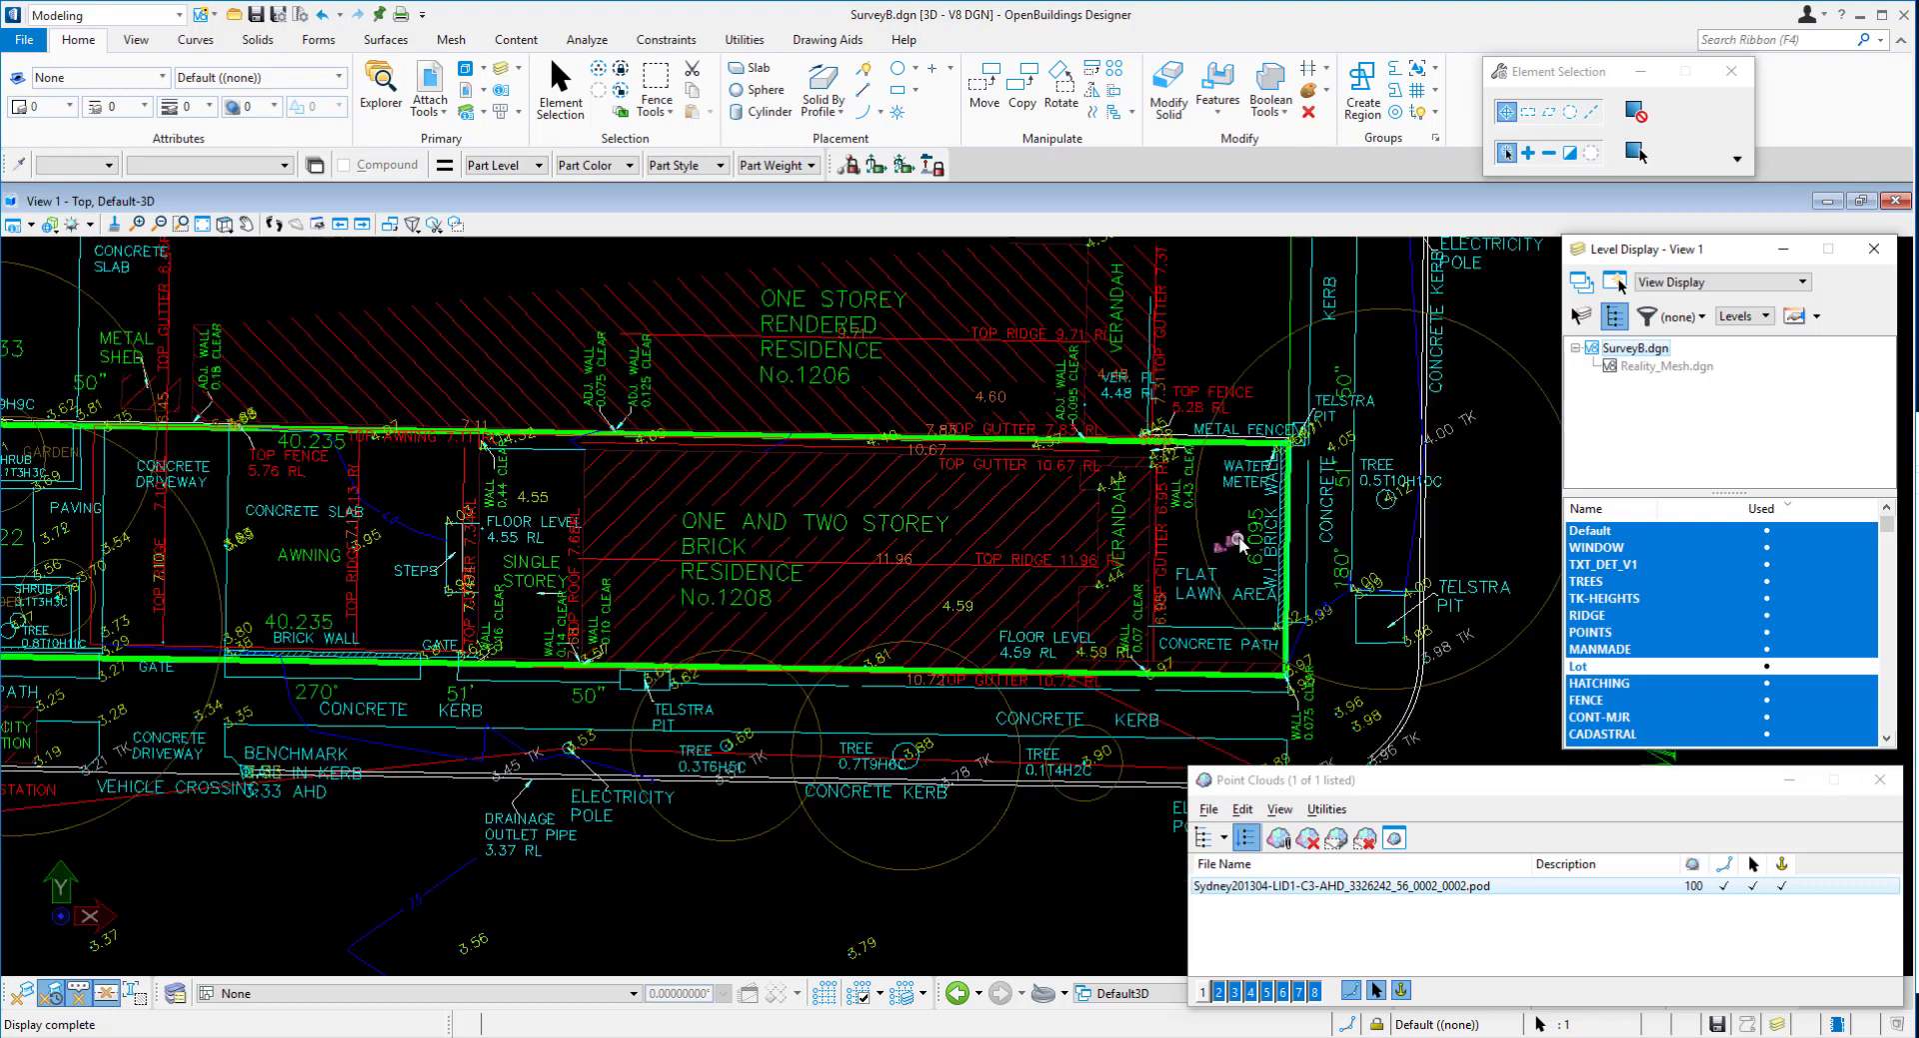
{"action": "scroll", "coordinate": [1200, 540], "scroll_direction": "up", "scroll_amount": 4}
{"action": "scroll", "coordinate": [1220, 502], "scroll_direction": "down", "scroll_amount": 1}
{"action": "scroll", "coordinate": [1051, 522], "scroll_direction": "down", "scroll_amount": 1}
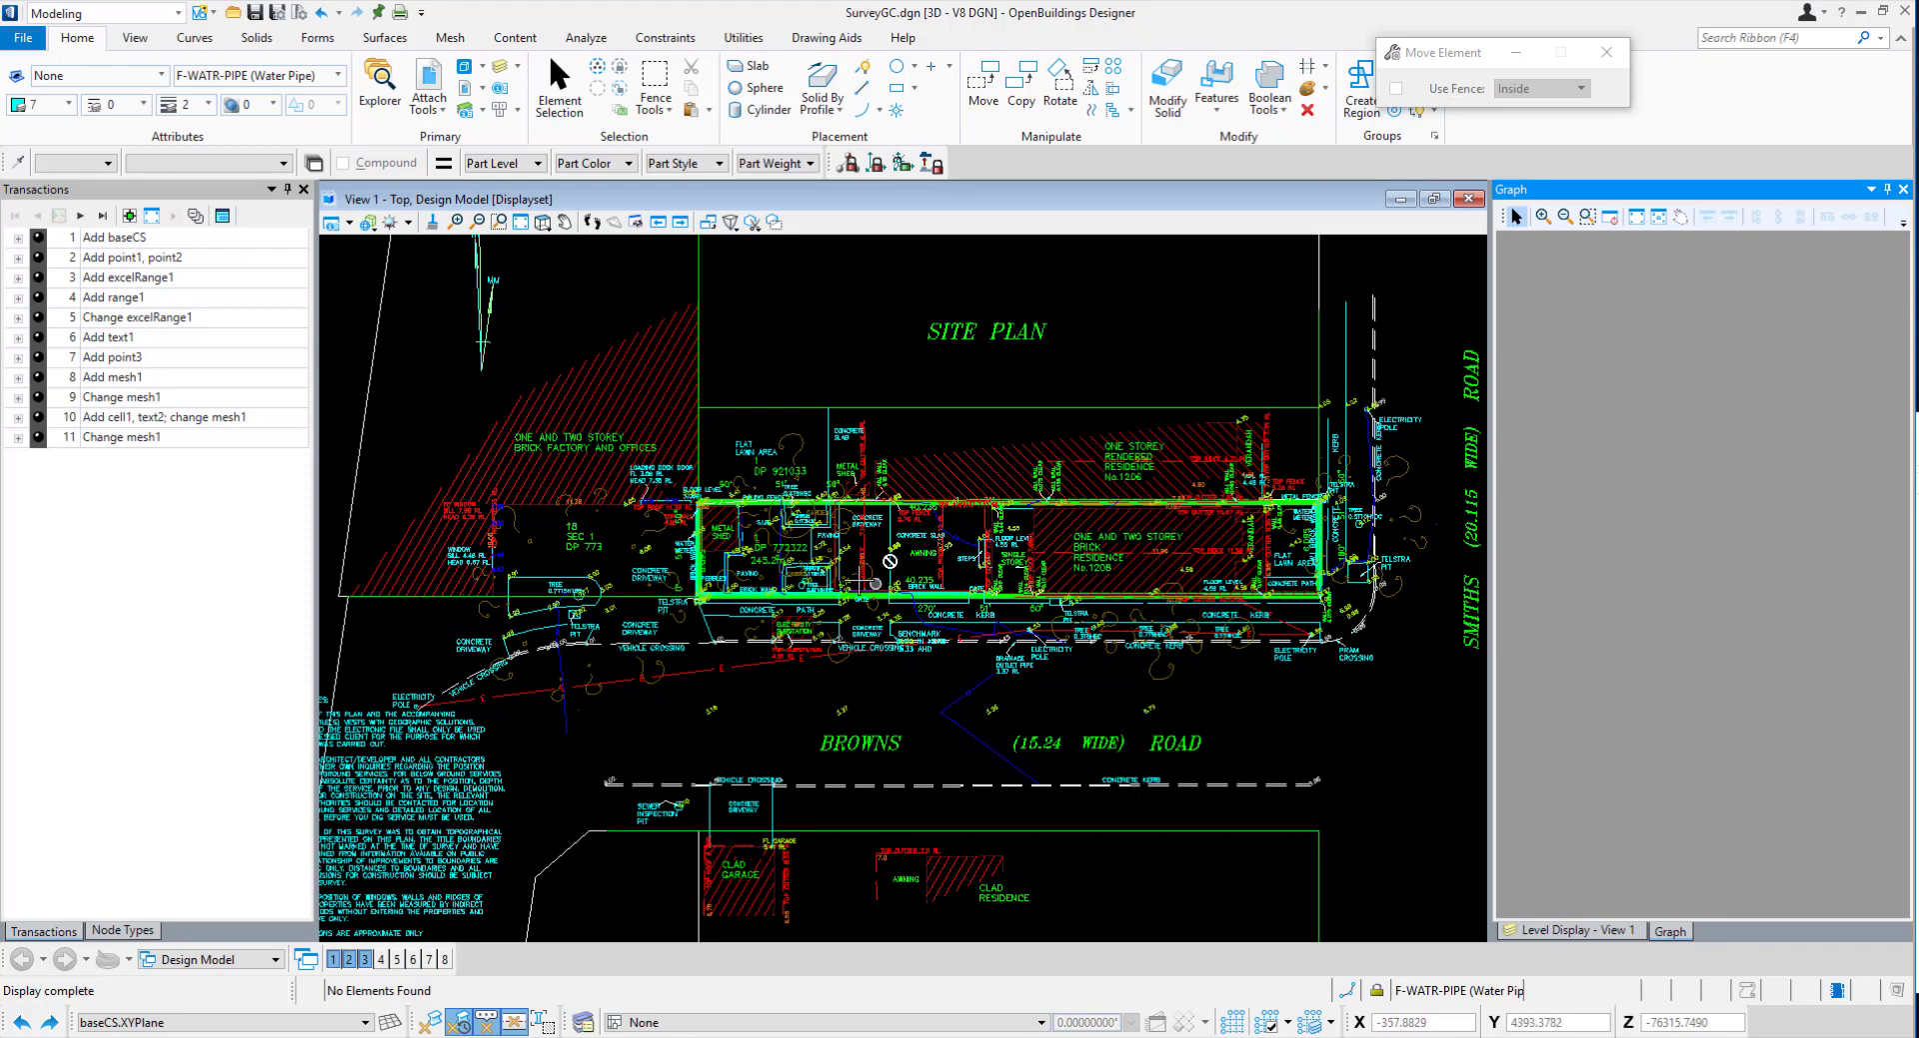
Turn off all levels of the SurveyB.dgn reference attached to SurveyGC.dgn.
{"action": "scroll", "coordinate": [864, 579], "scroll_direction": "up", "scroll_amount": 4}
{"action": "scroll", "coordinate": [1017, 420], "scroll_direction": "up", "scroll_amount": 1}
{"action": "scroll", "coordinate": [832, 447], "scroll_direction": "down", "scroll_amount": 1}
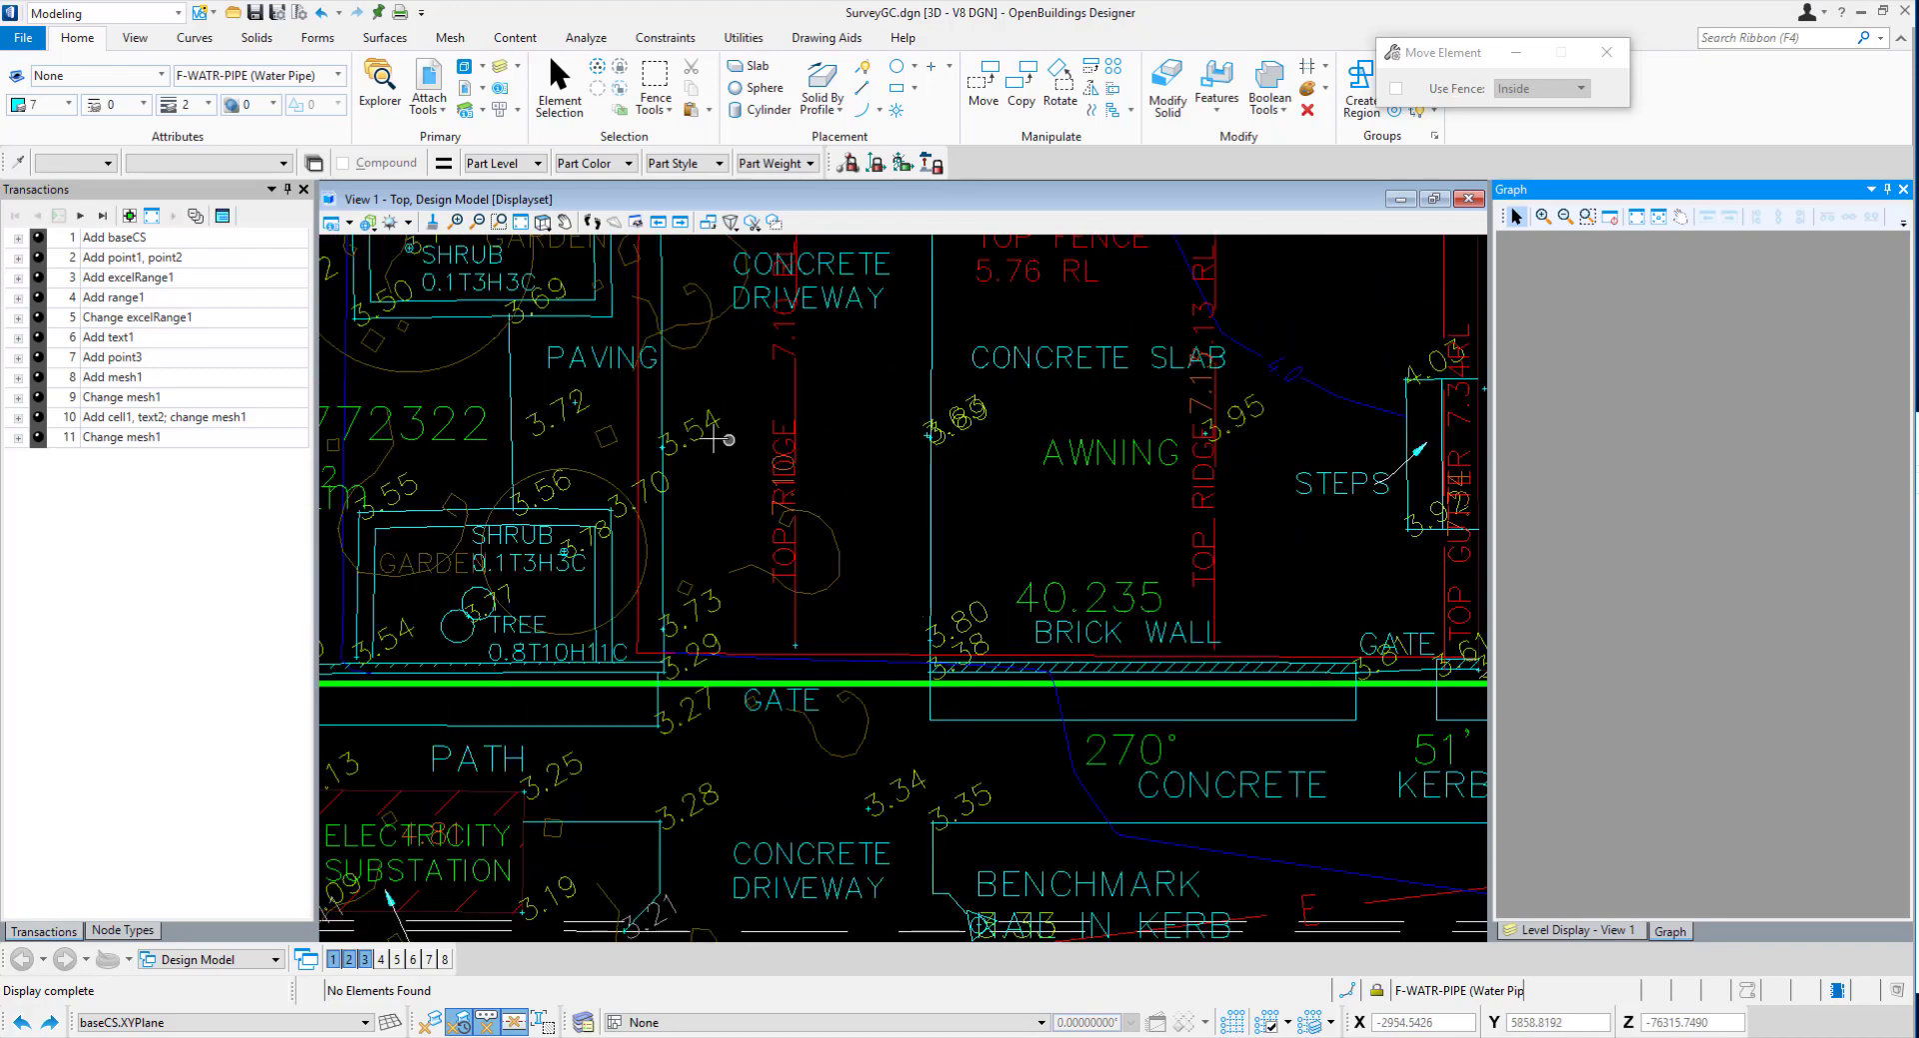
{"action": "left_click", "coordinate": [1629, 935]}
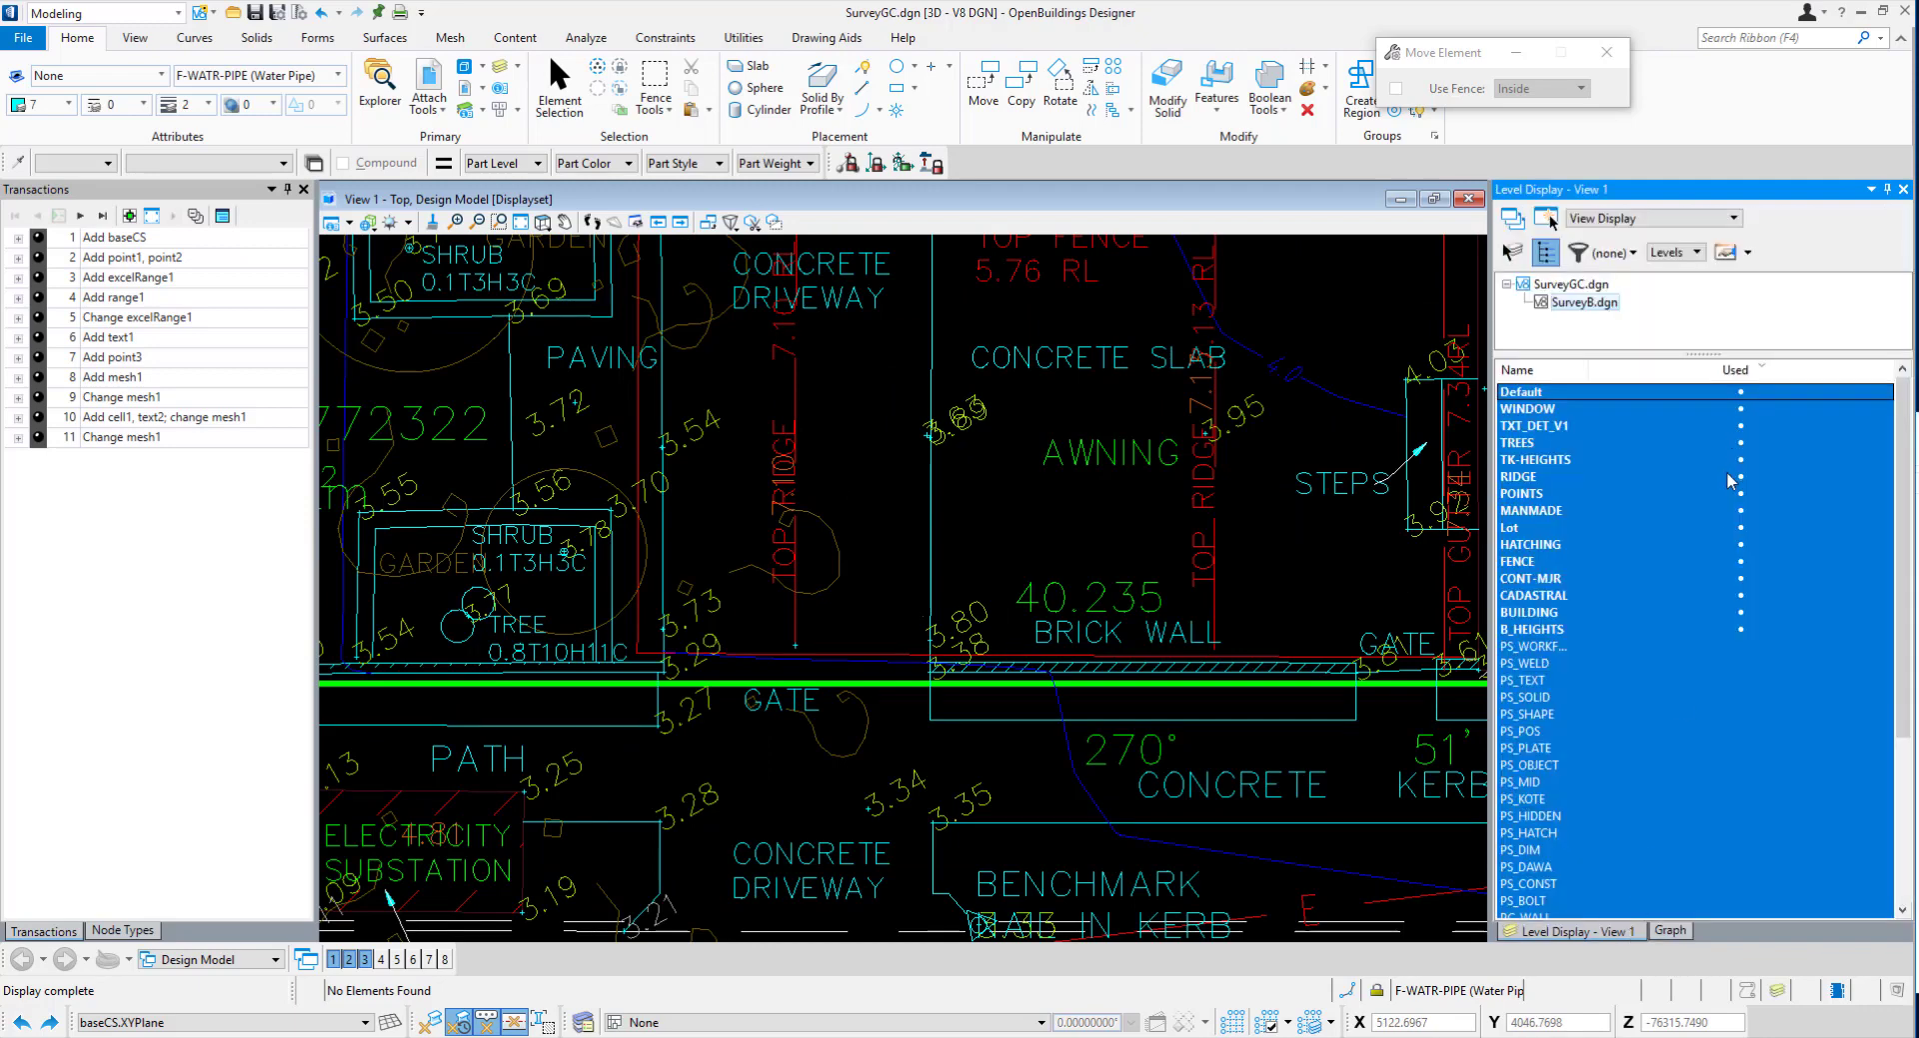
{"action": "right_click", "coordinate": [1636, 492]}
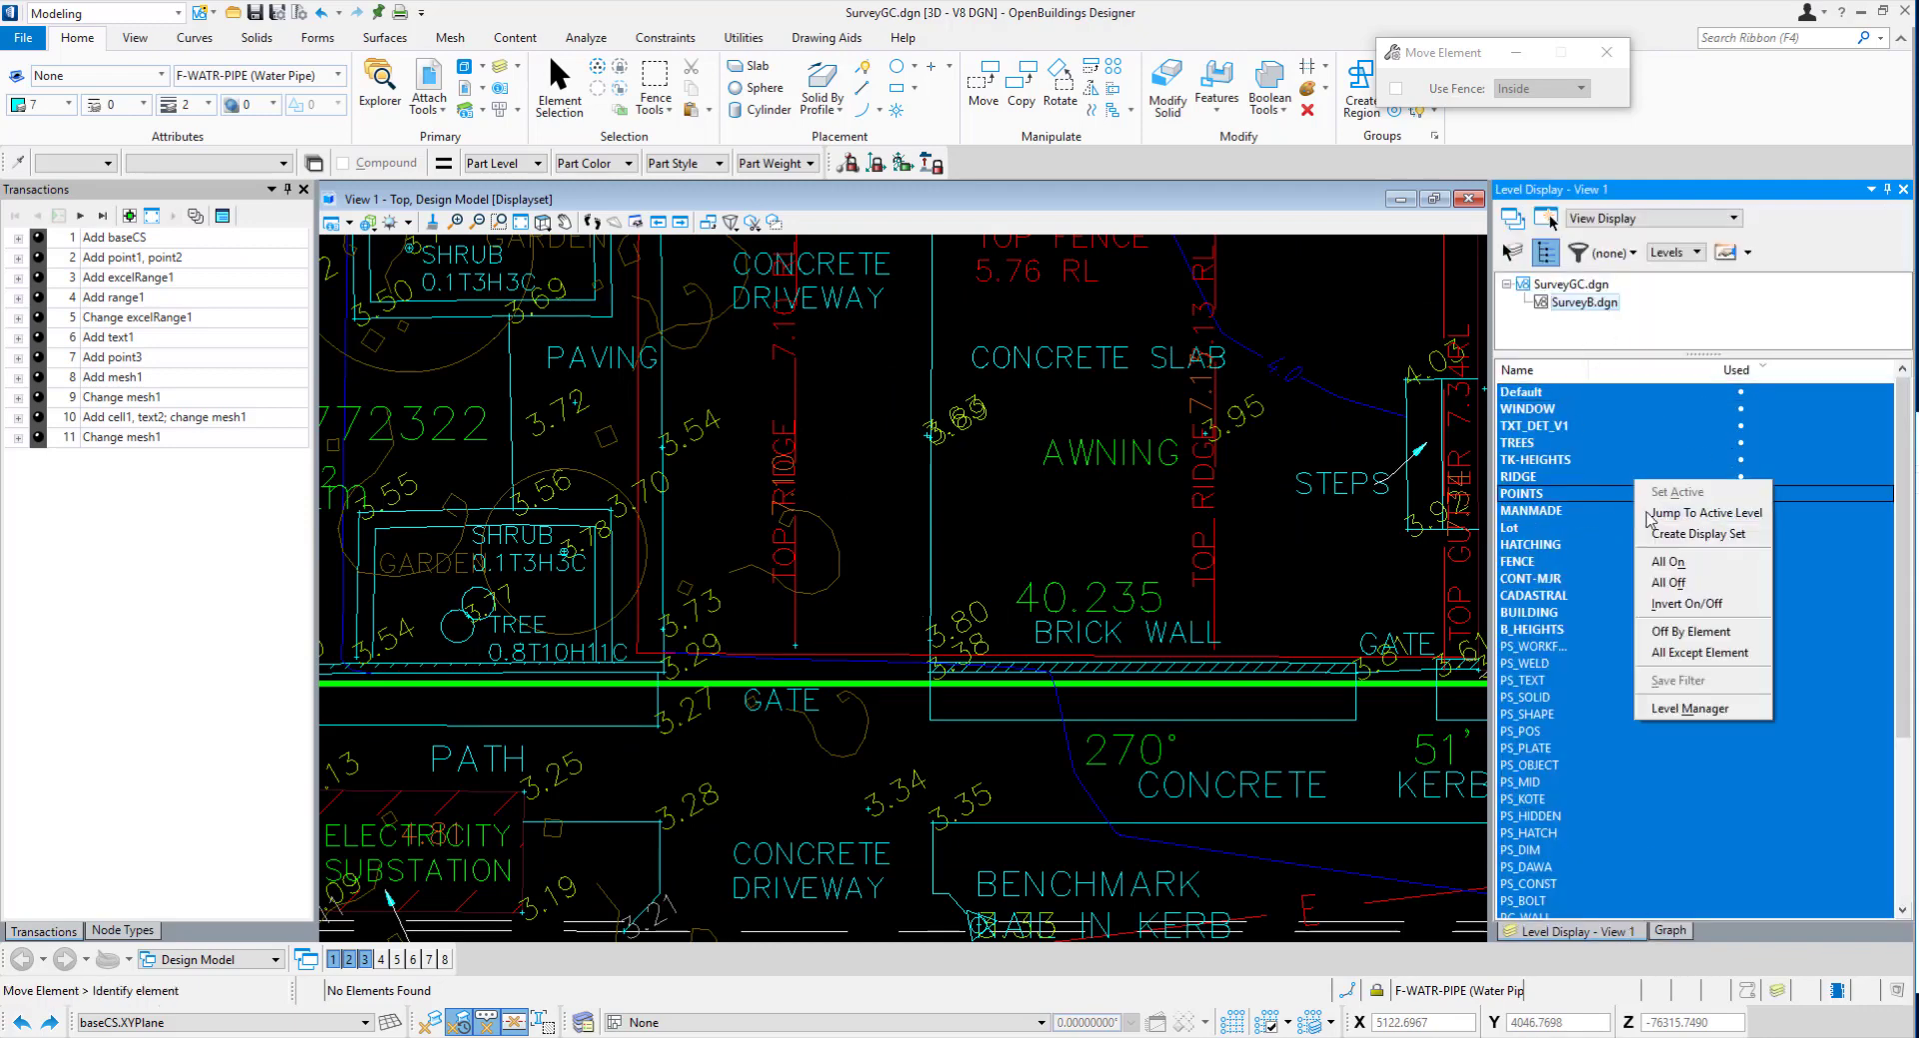
{"action": "left_click", "coordinate": [1665, 584]}
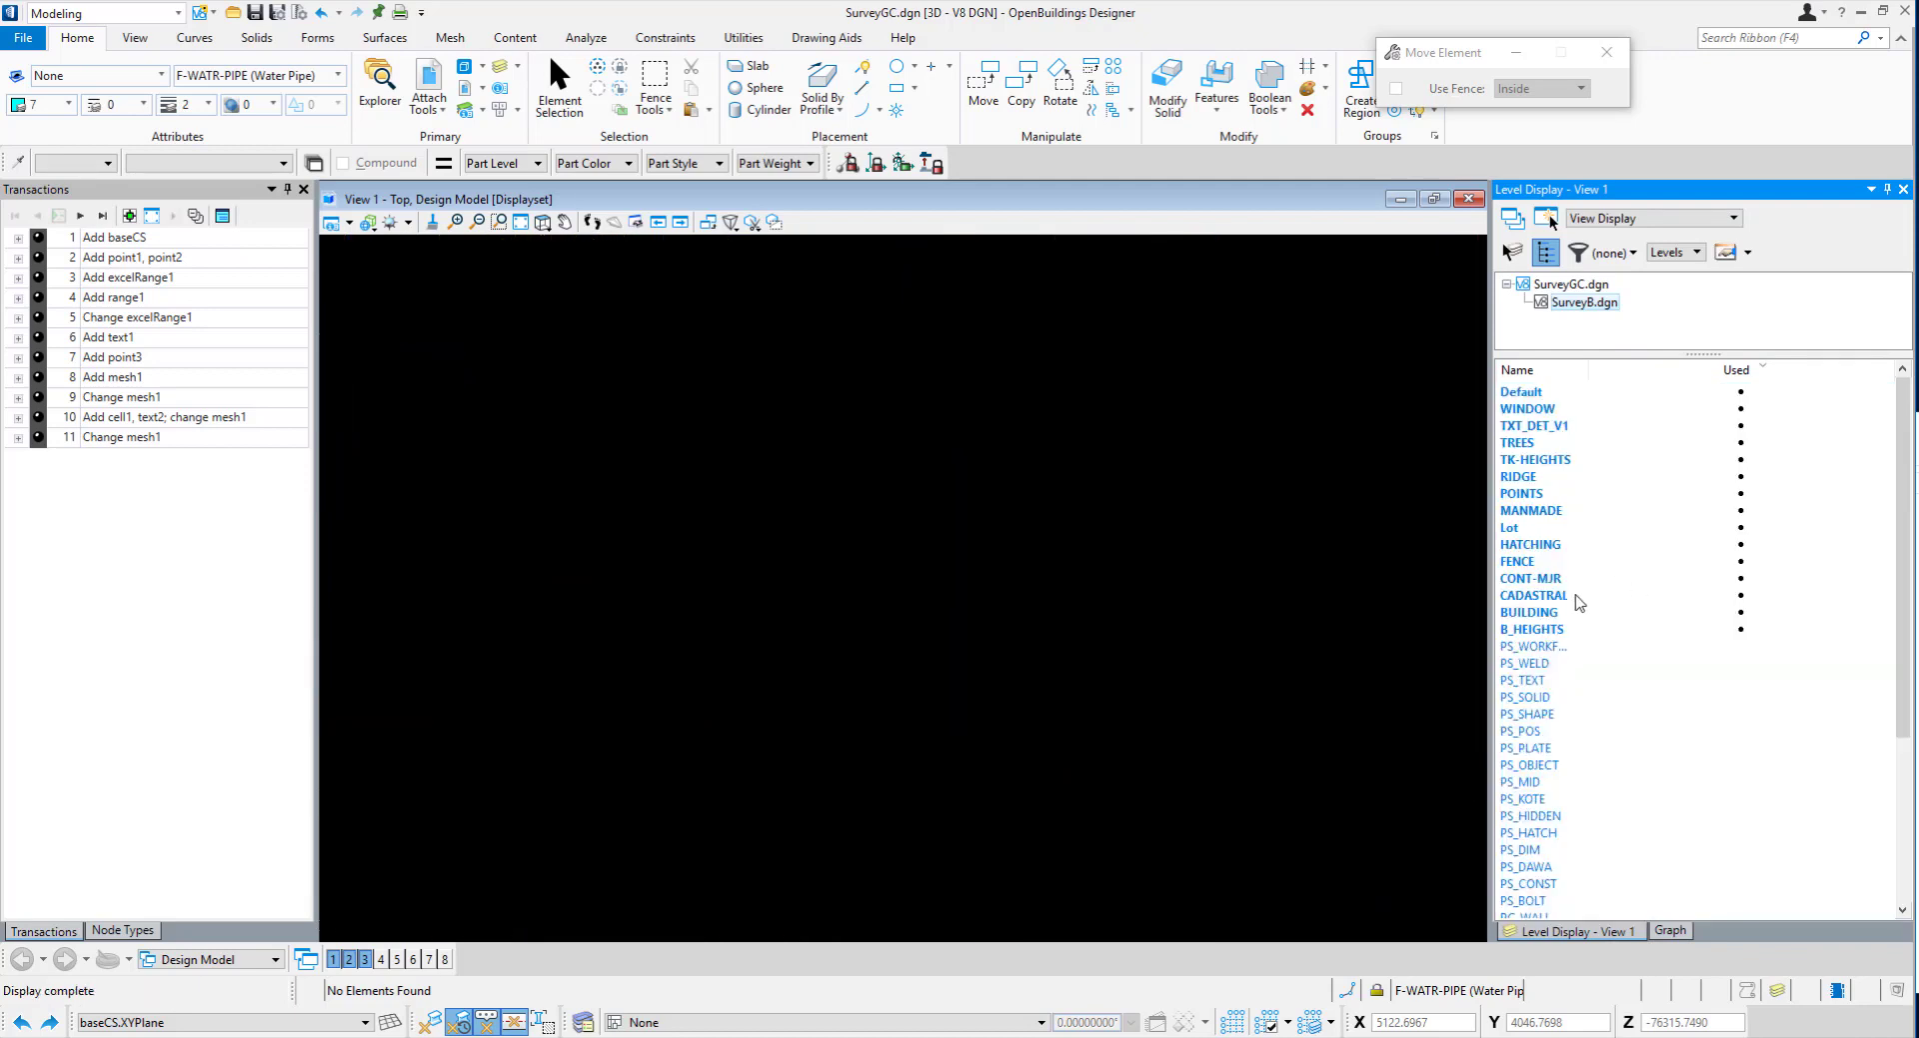
Turn on the B_HEIGHTS, POINTS, TK-HEIGHTS and WINDOW levels of the SurveyB.dgn reference to isolate the height texts.
{"action": "left_click", "coordinate": [1533, 629]}
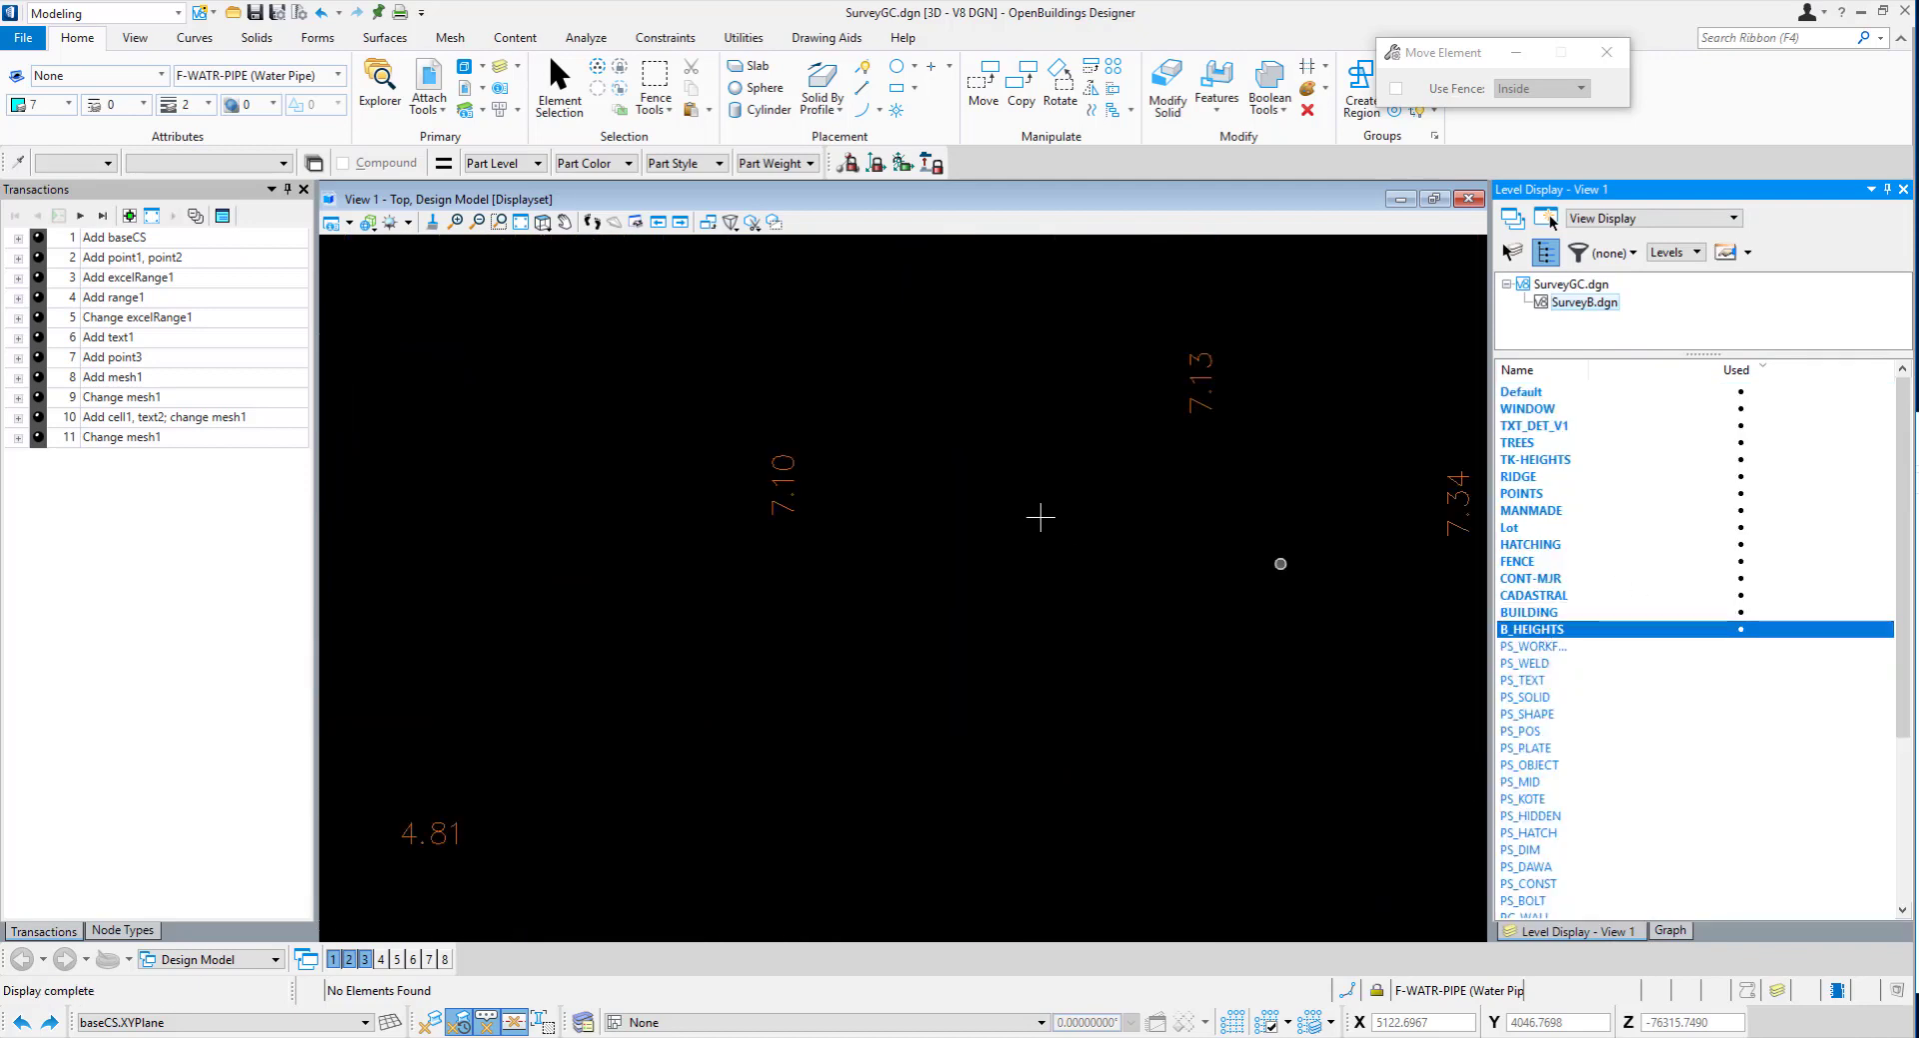
{"action": "scroll", "coordinate": [1029, 514], "scroll_direction": "down", "scroll_amount": 5}
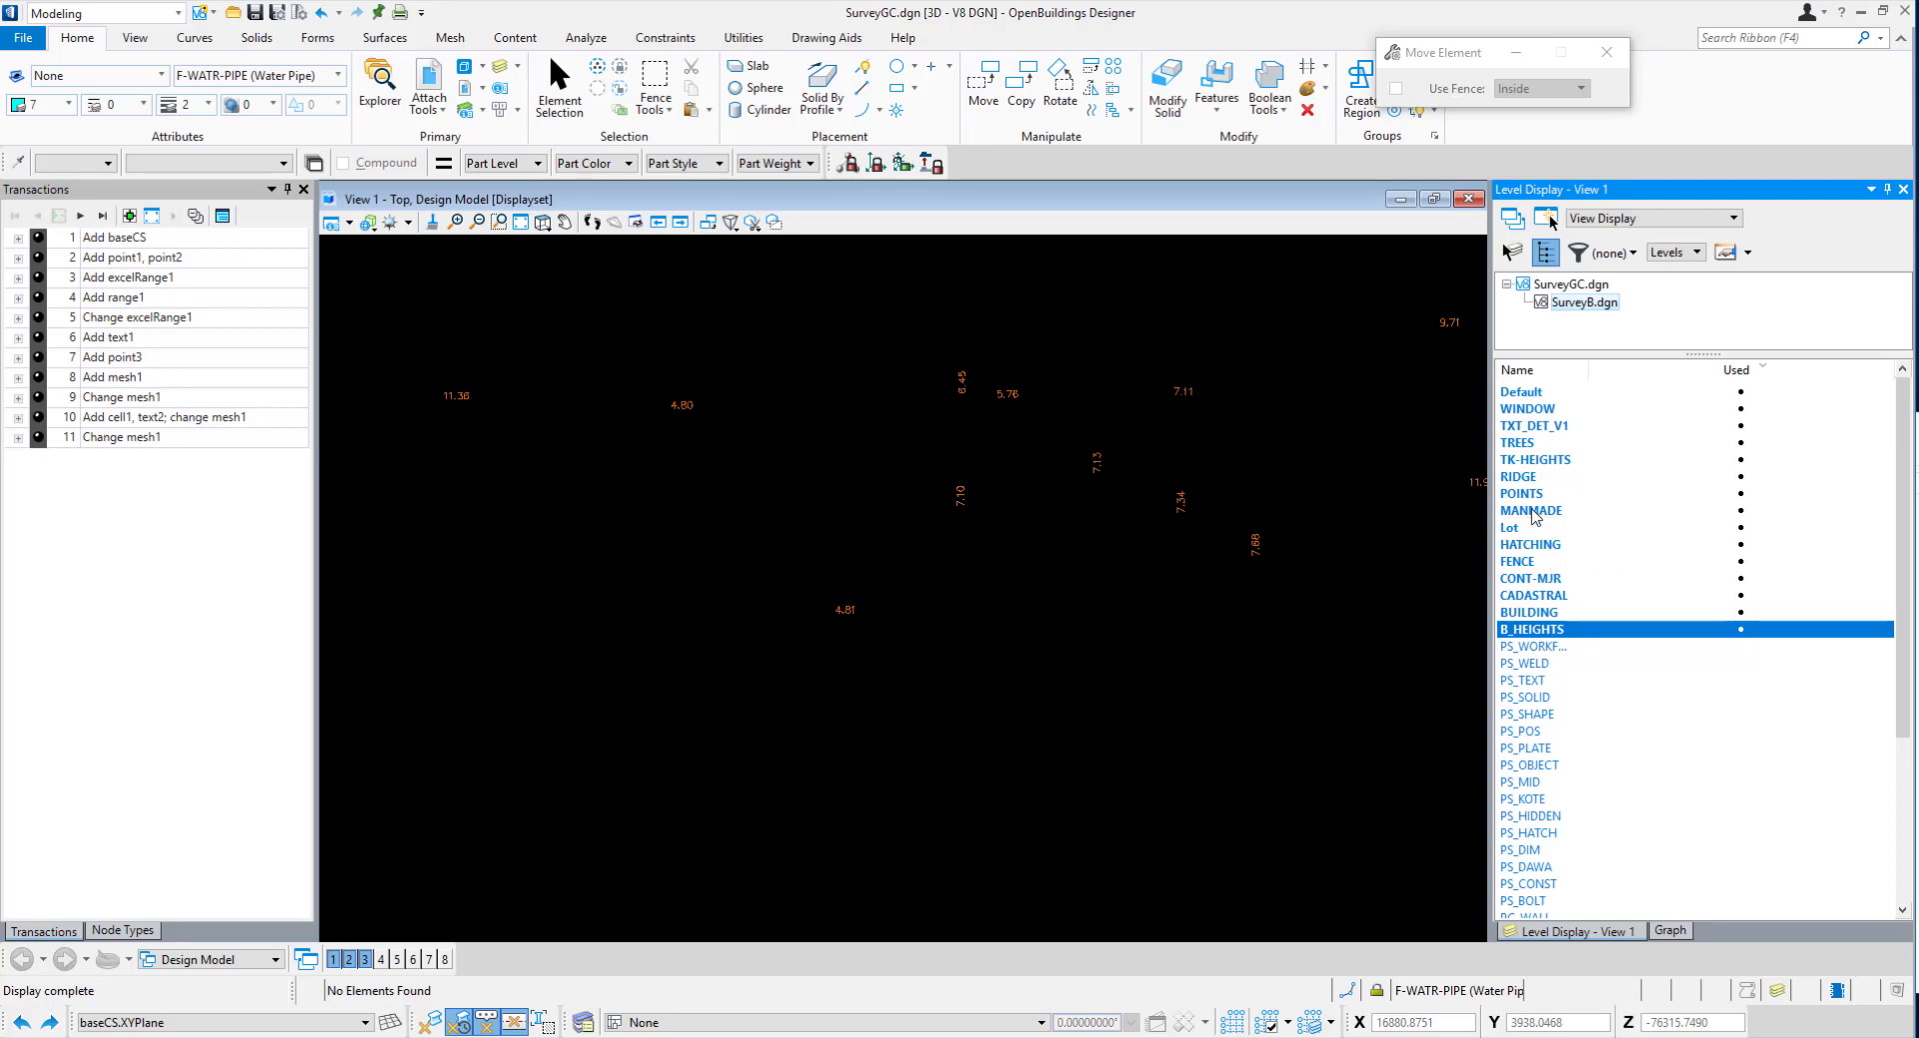
{"action": "left_click", "coordinate": [1537, 494], "text": "ctrl"}
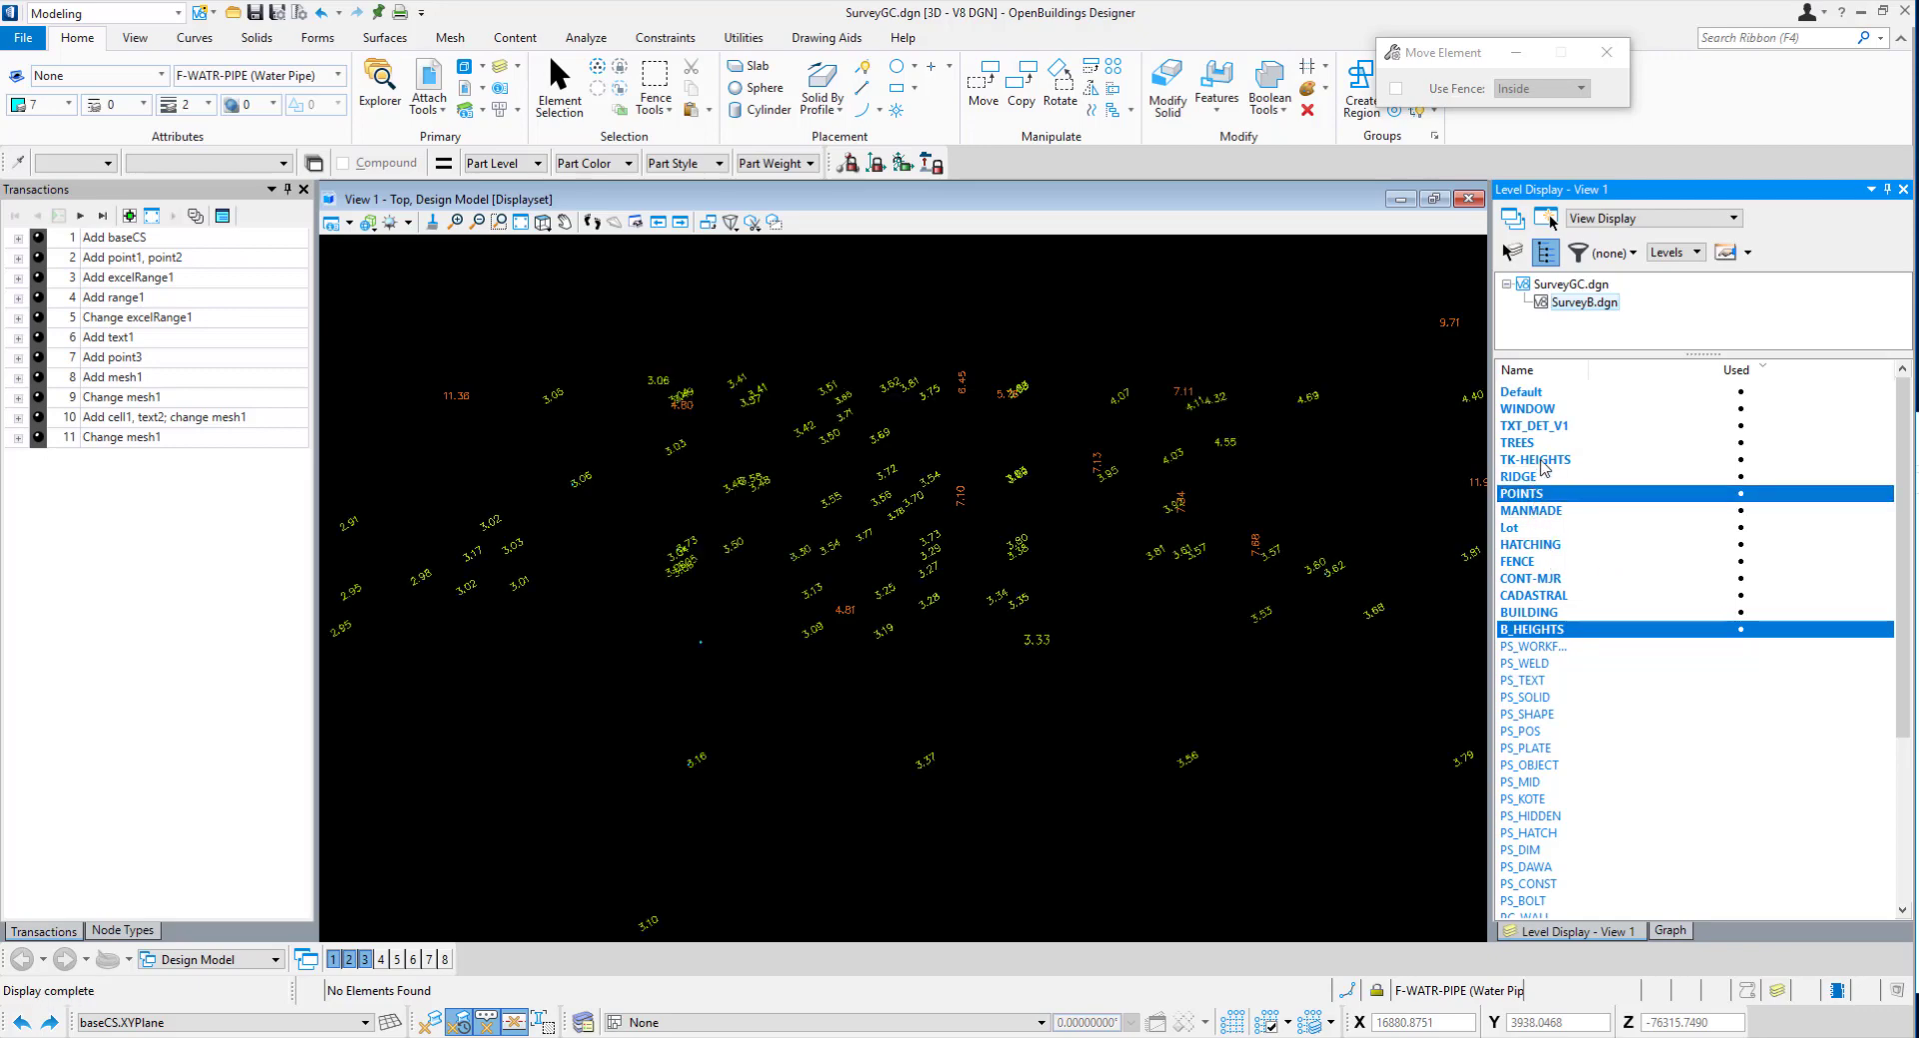
{"action": "left_click", "coordinate": [1543, 460], "text": "ctrl"}
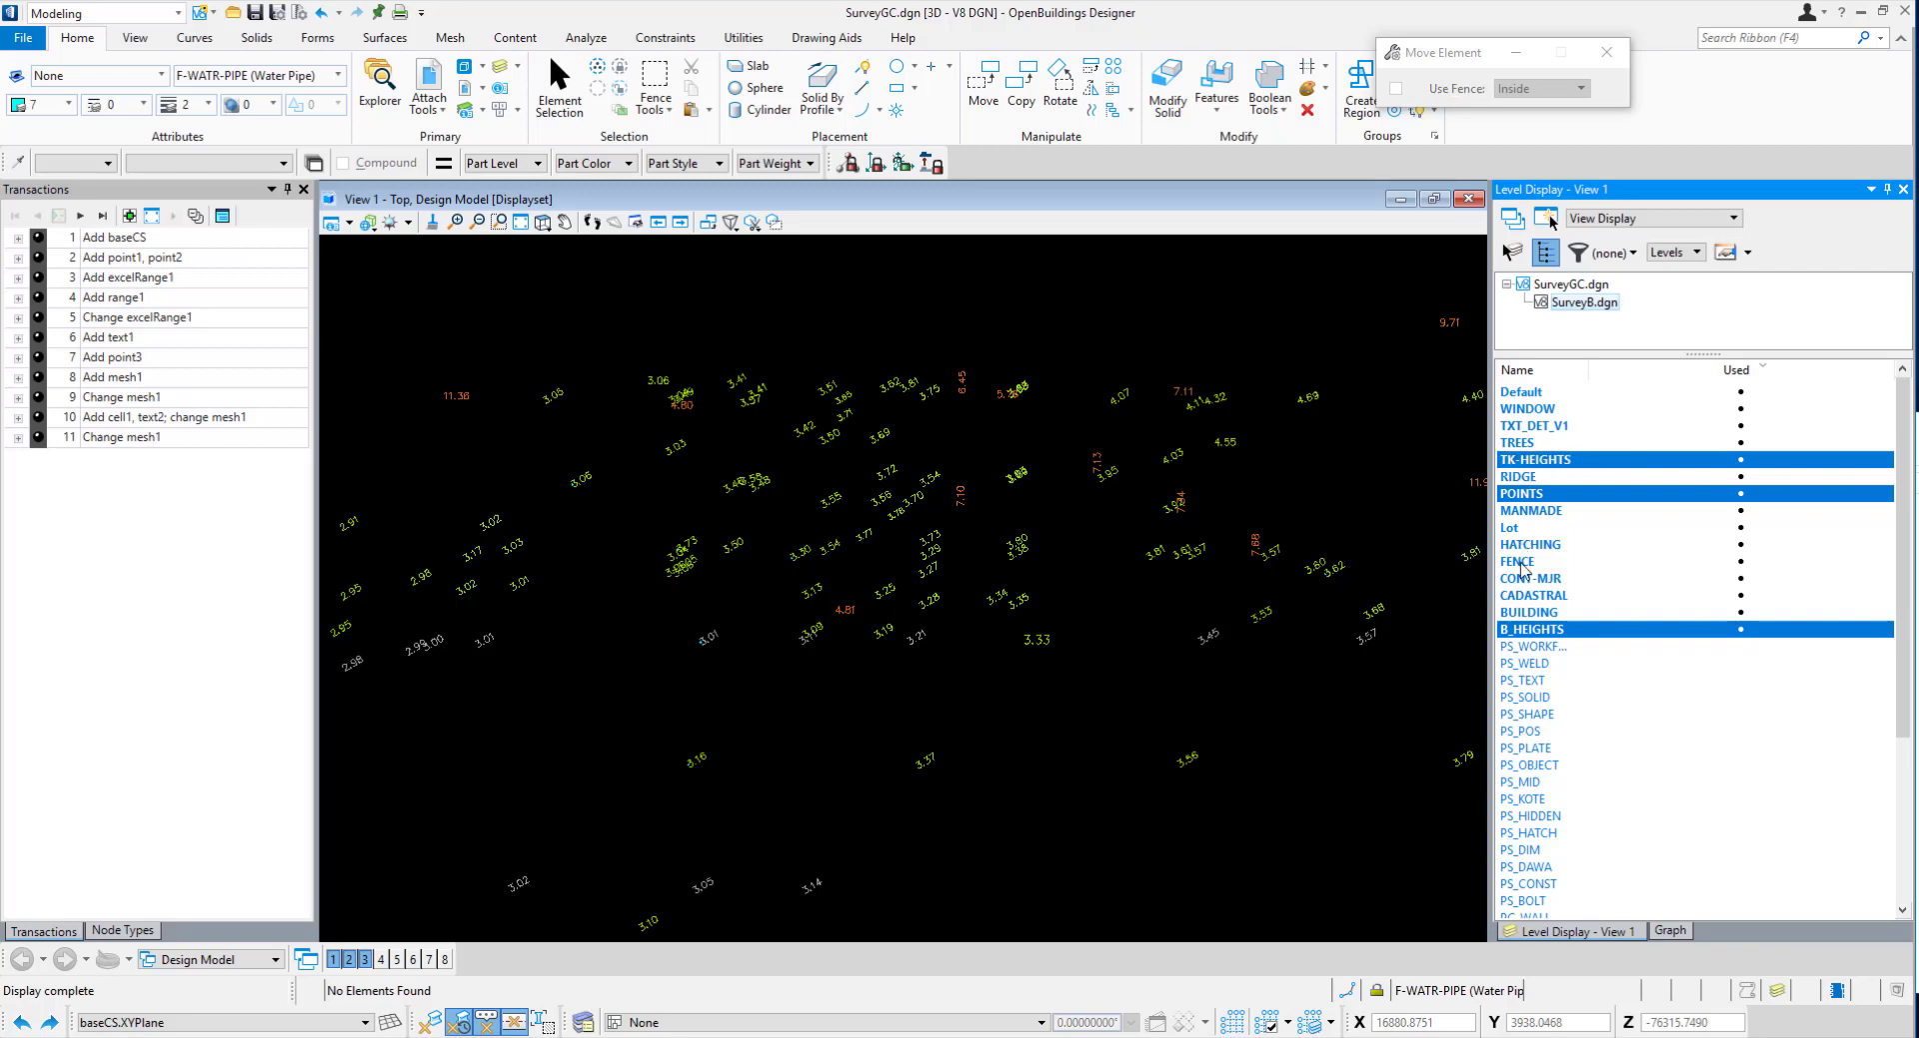
{"action": "left_click", "coordinate": [1540, 408], "text": "ctrl"}
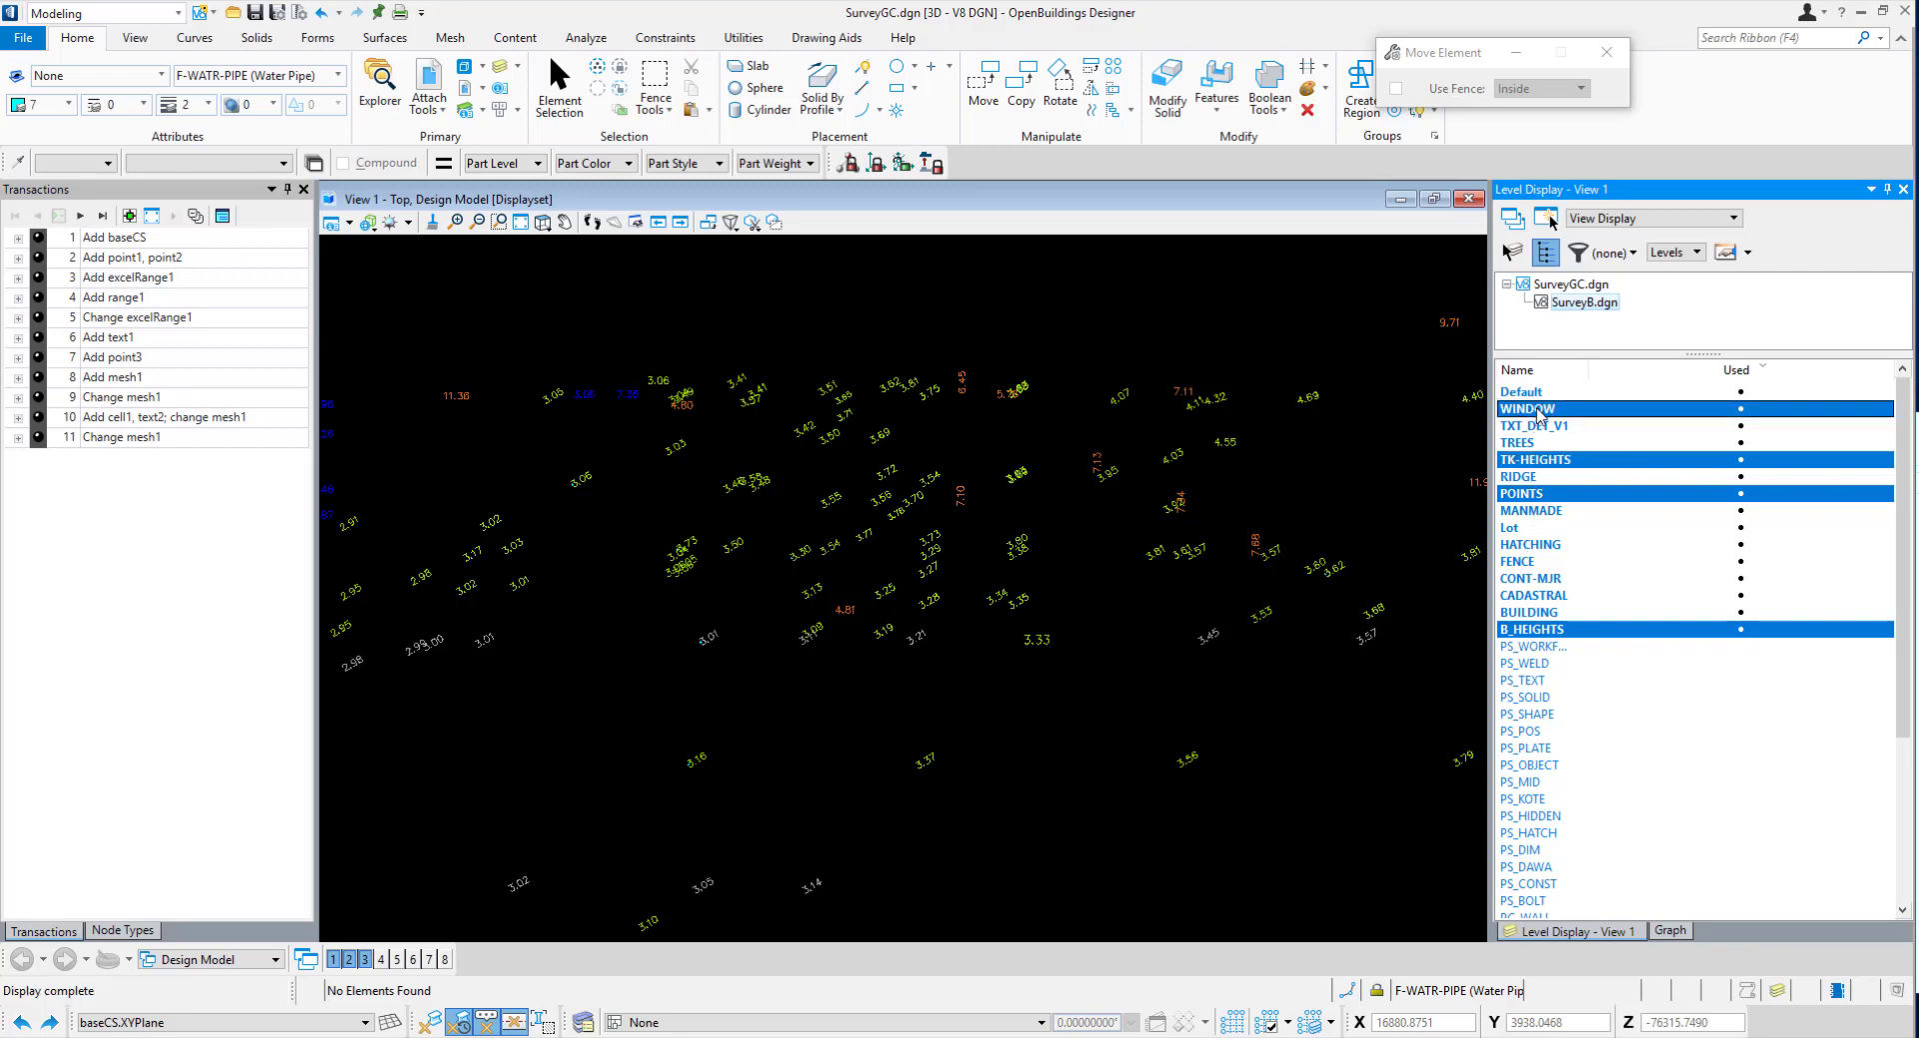
Inspect the isolated height texts from an angled 3D view and return View 1 to the top view.
{"action": "scroll", "coordinate": [1108, 478], "scroll_direction": "down", "scroll_amount": 2}
{"action": "middle_click_drag", "start_coordinate": [940, 649], "coordinate": [1111, 424], "text": "shift"}
{"action": "left_click", "coordinate": [547, 231]}
{"action": "left_click", "coordinate": [560, 272]}
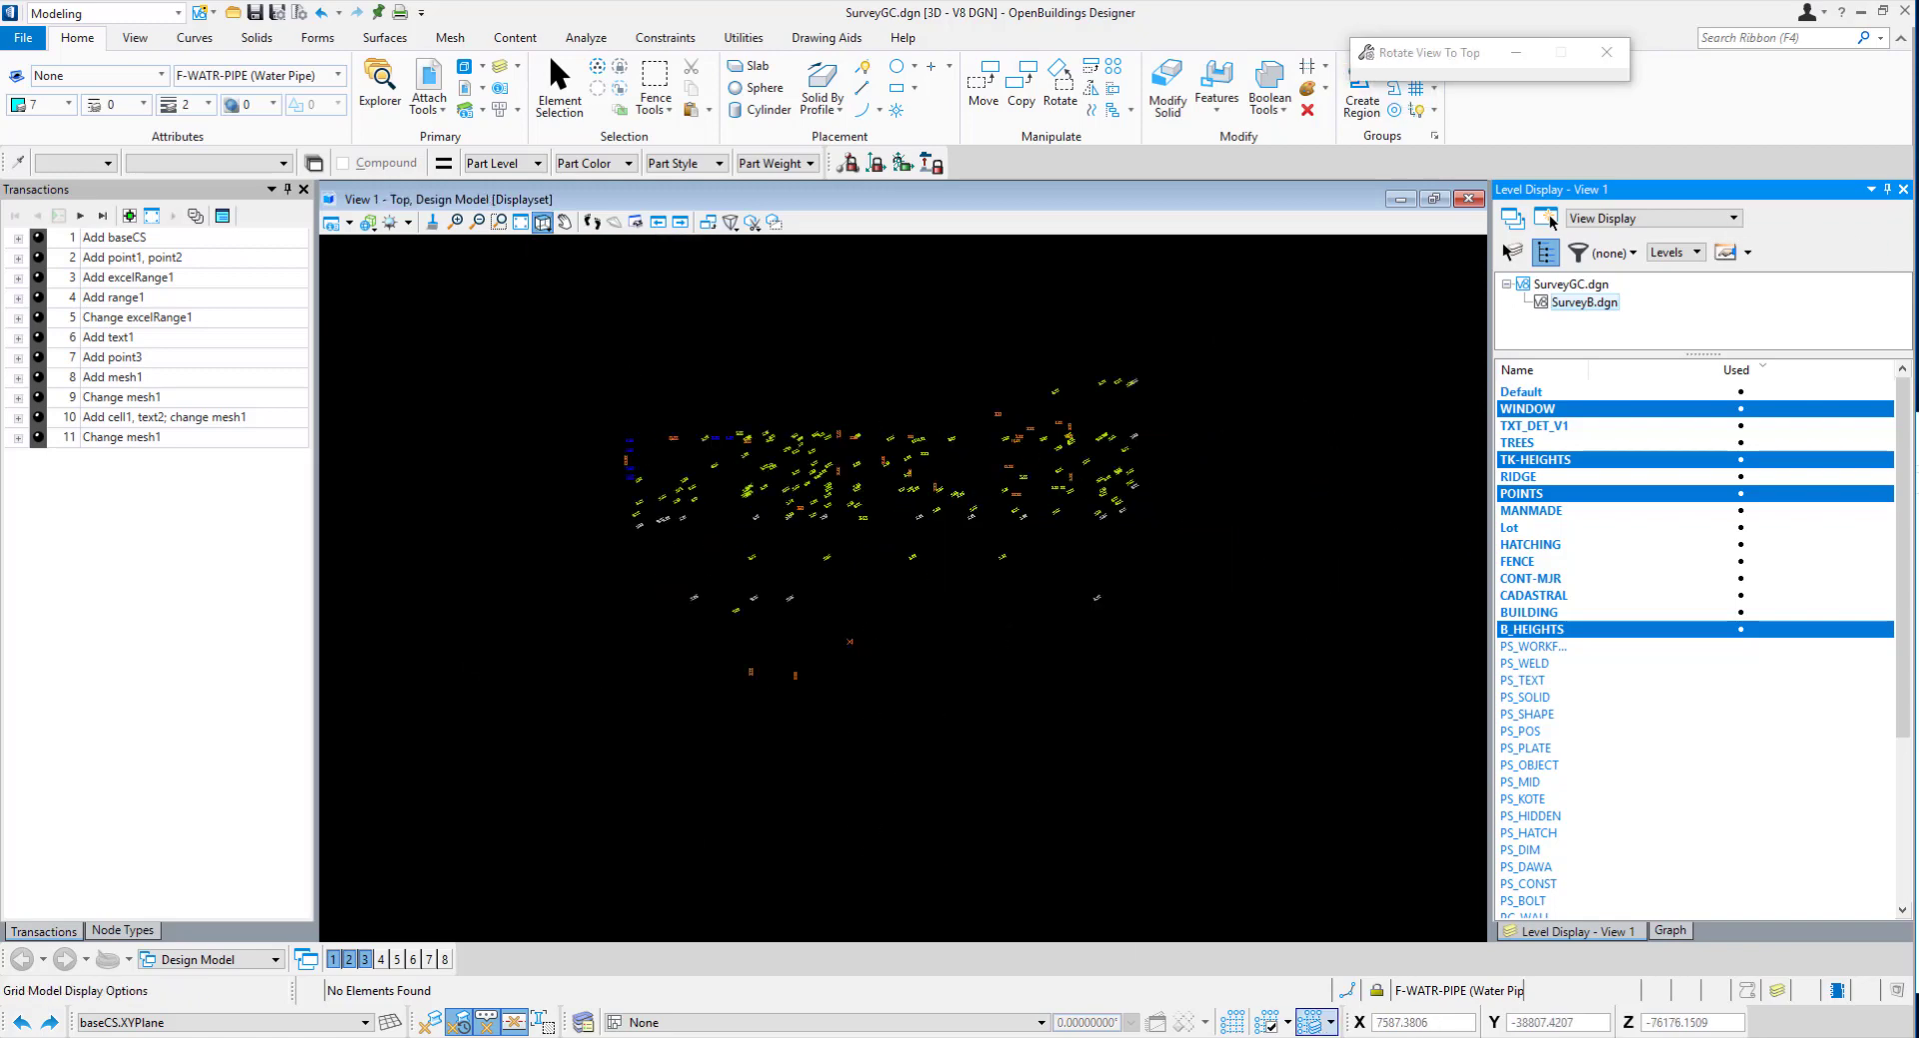
Show the graph and replay the transactions from Add baseCS through Add range1.
{"action": "left_click", "coordinate": [1659, 930]}
{"action": "scroll", "coordinate": [881, 459], "scroll_direction": "up", "scroll_amount": 3}
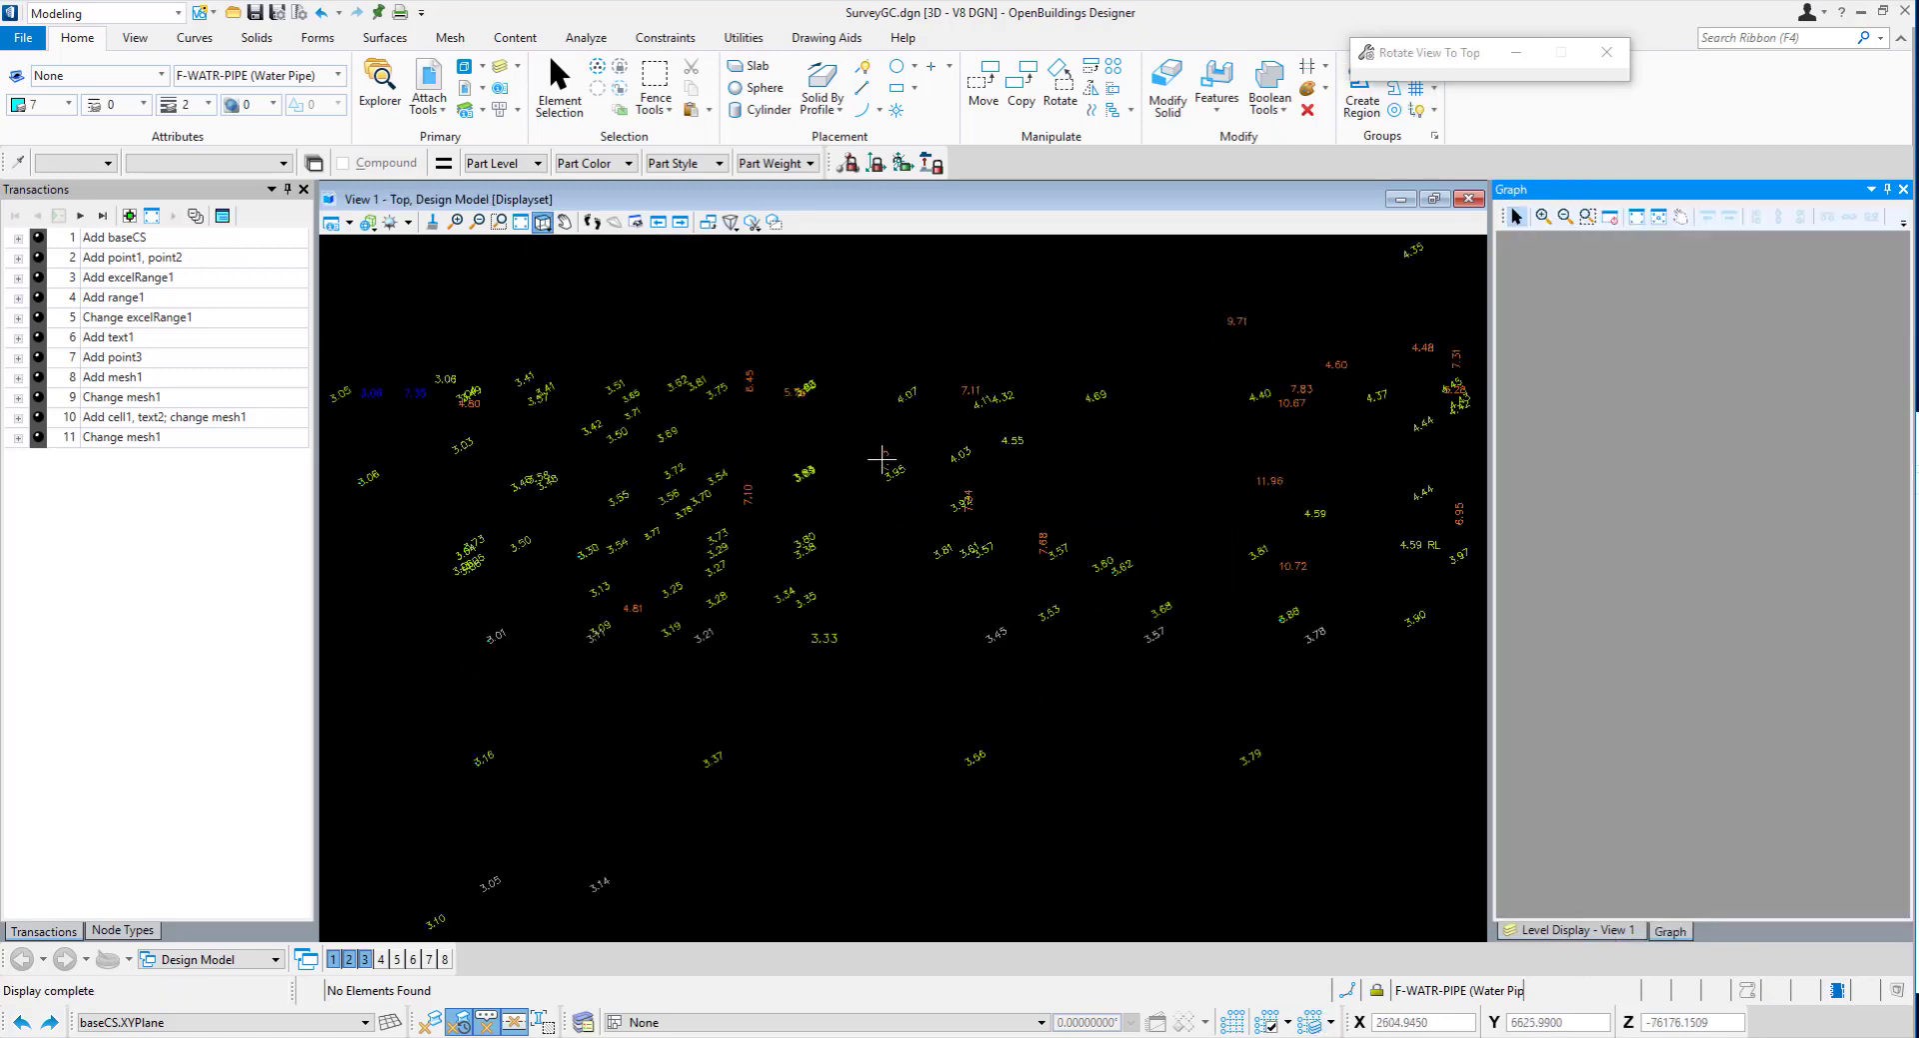
{"action": "scroll", "coordinate": [875, 458], "scroll_direction": "down", "scroll_amount": 2}
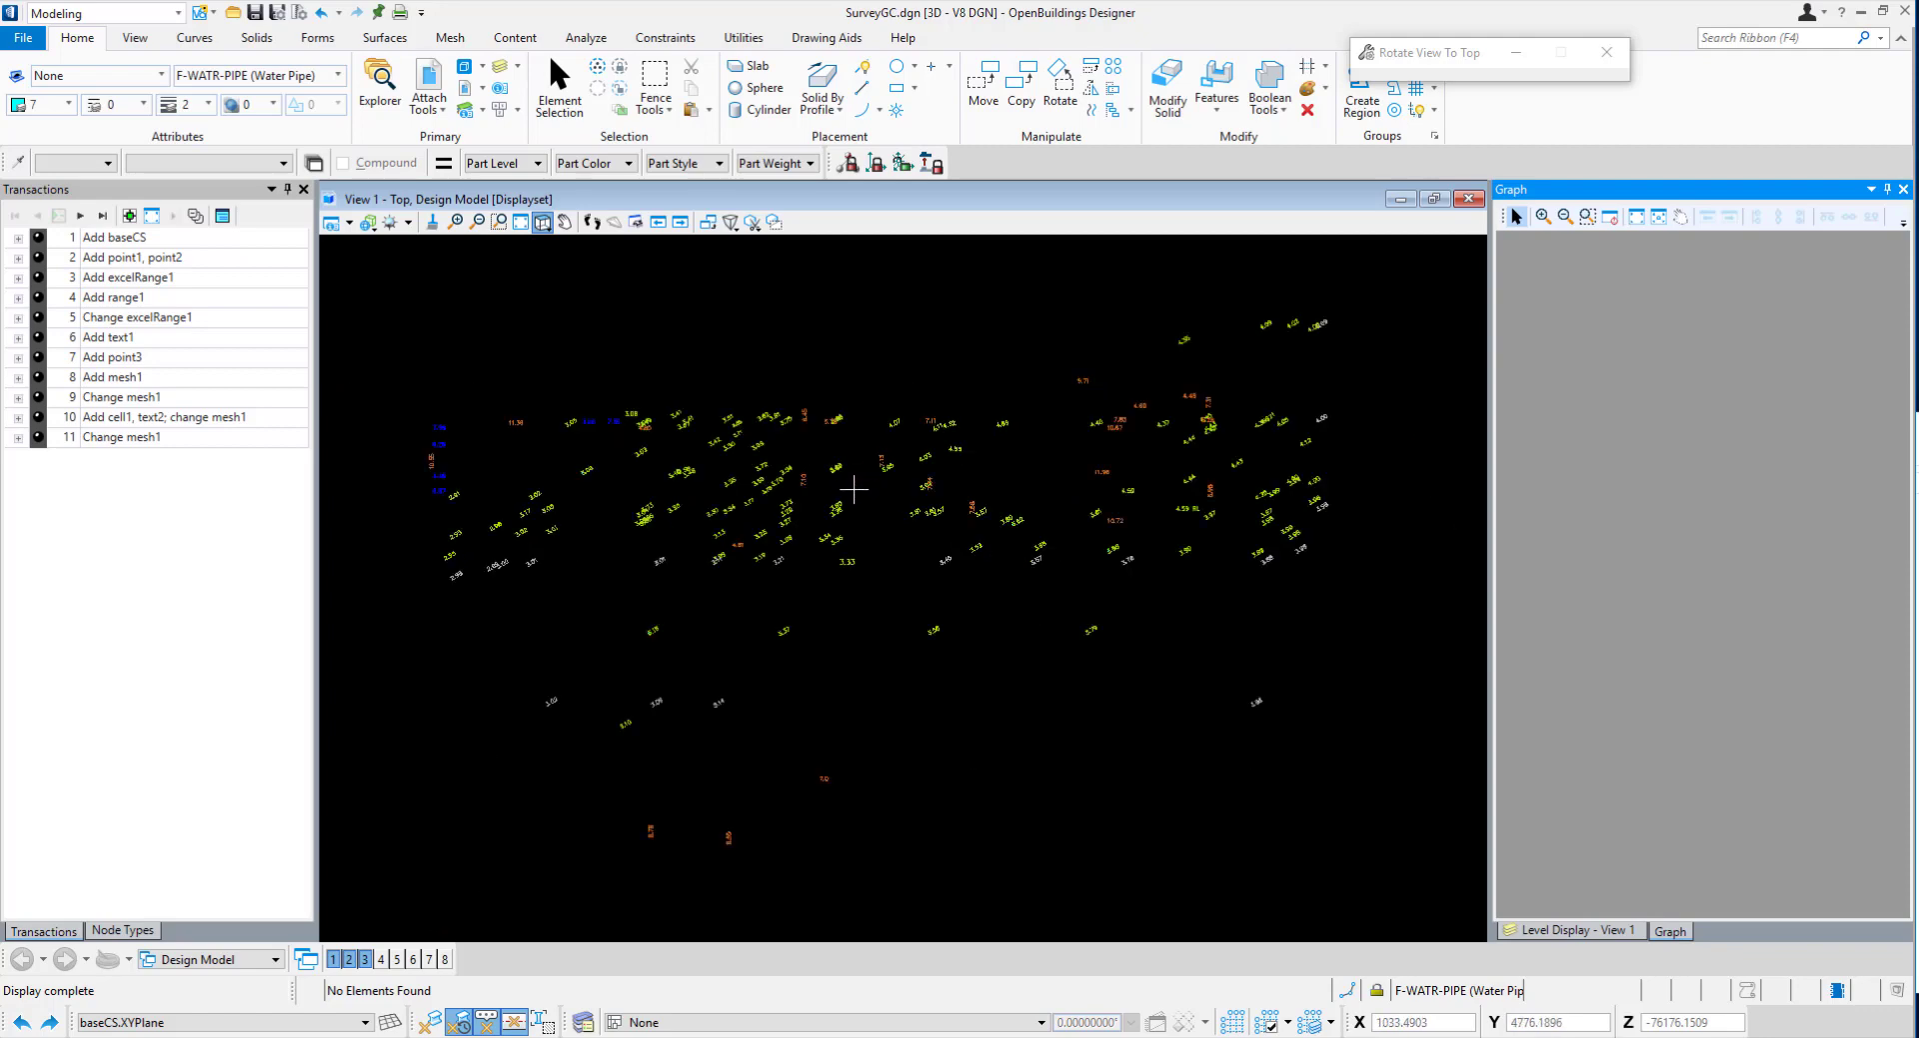
{"action": "right_click", "coordinate": [854, 489]}
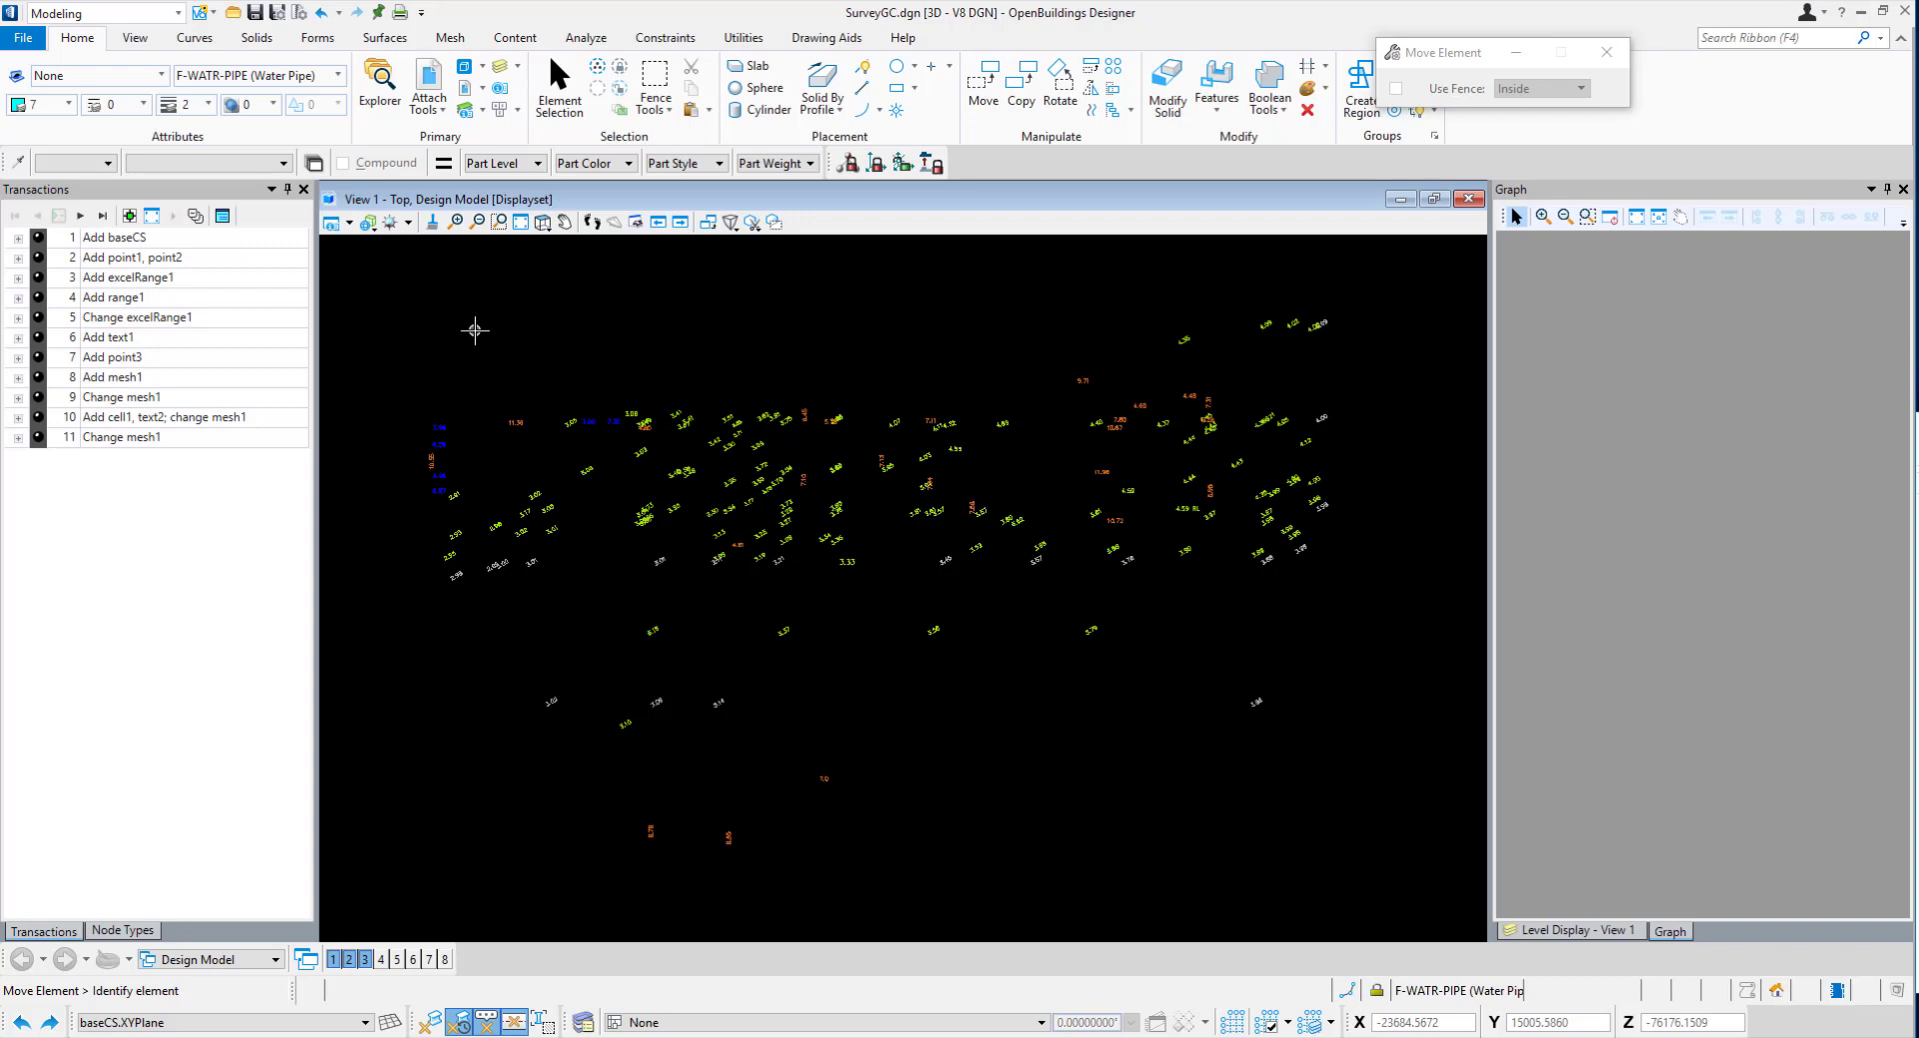
{"action": "left_click", "coordinate": [42, 246]}
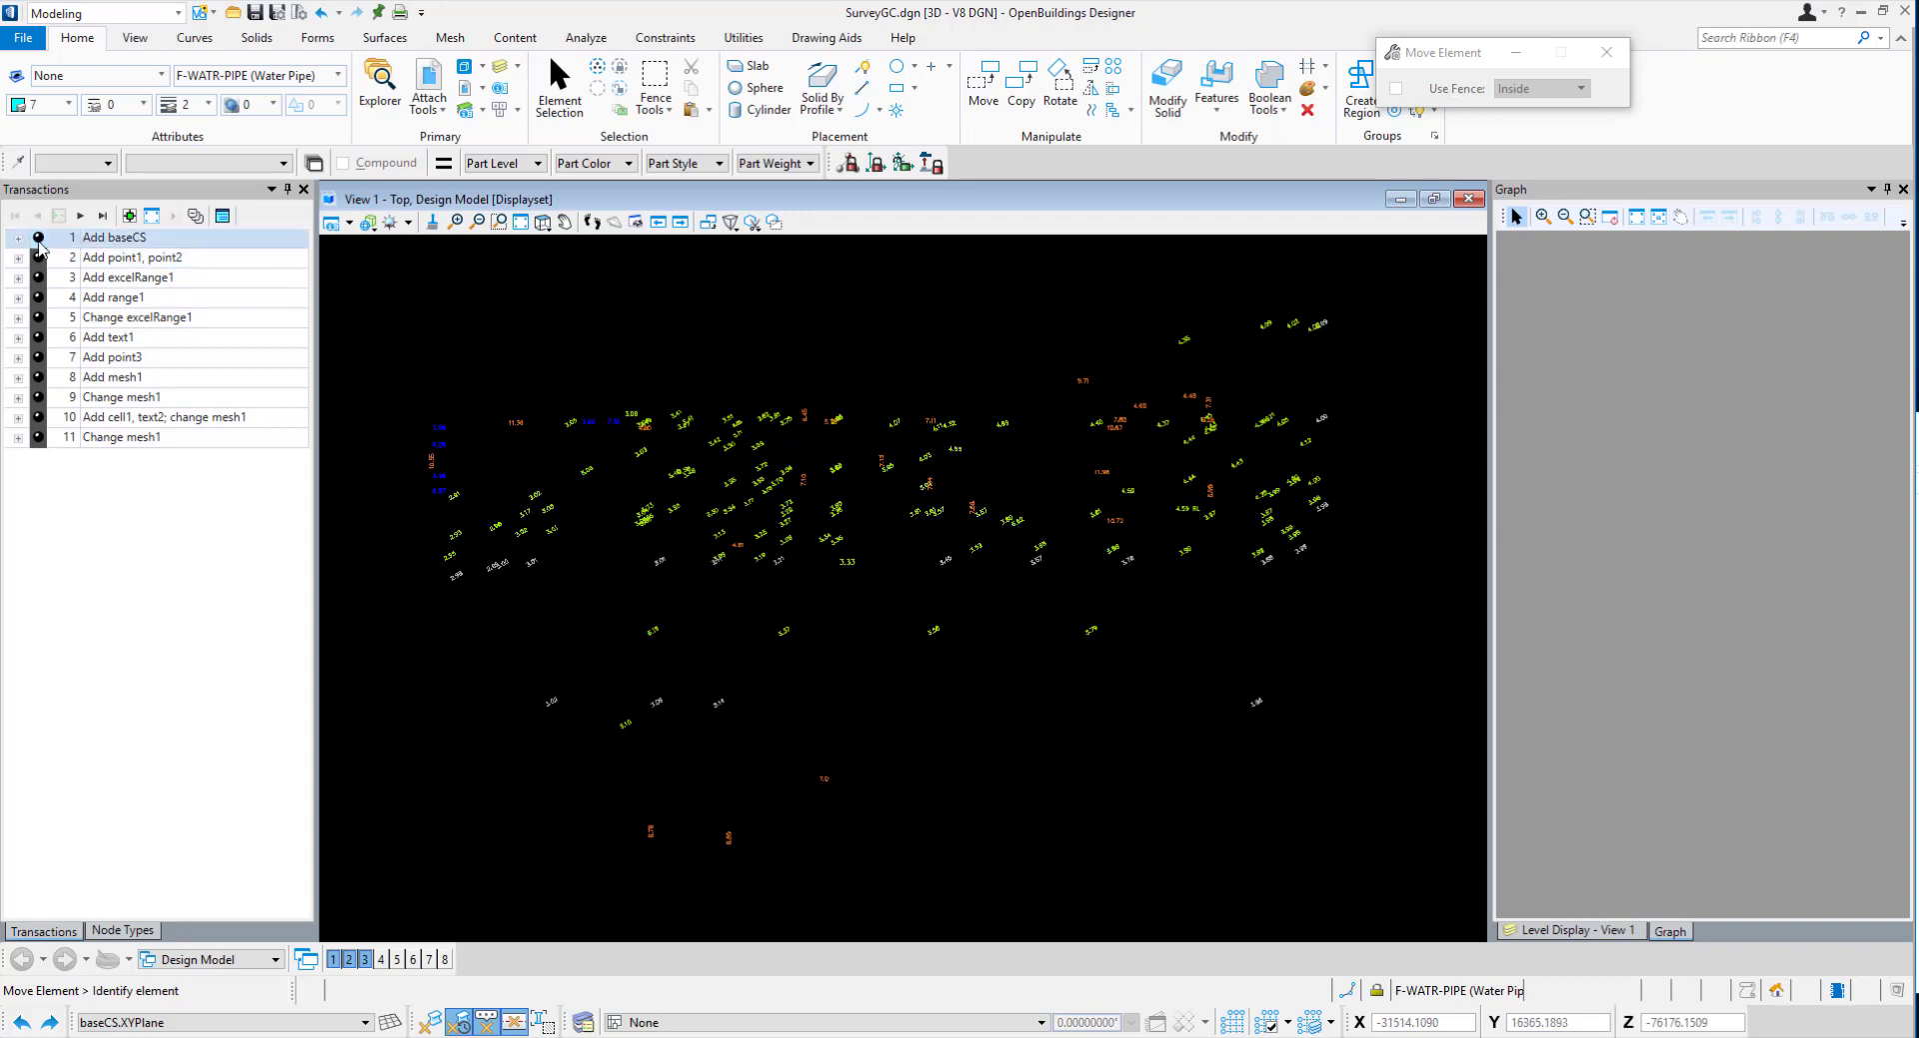
{"action": "left_click", "coordinate": [25, 298]}
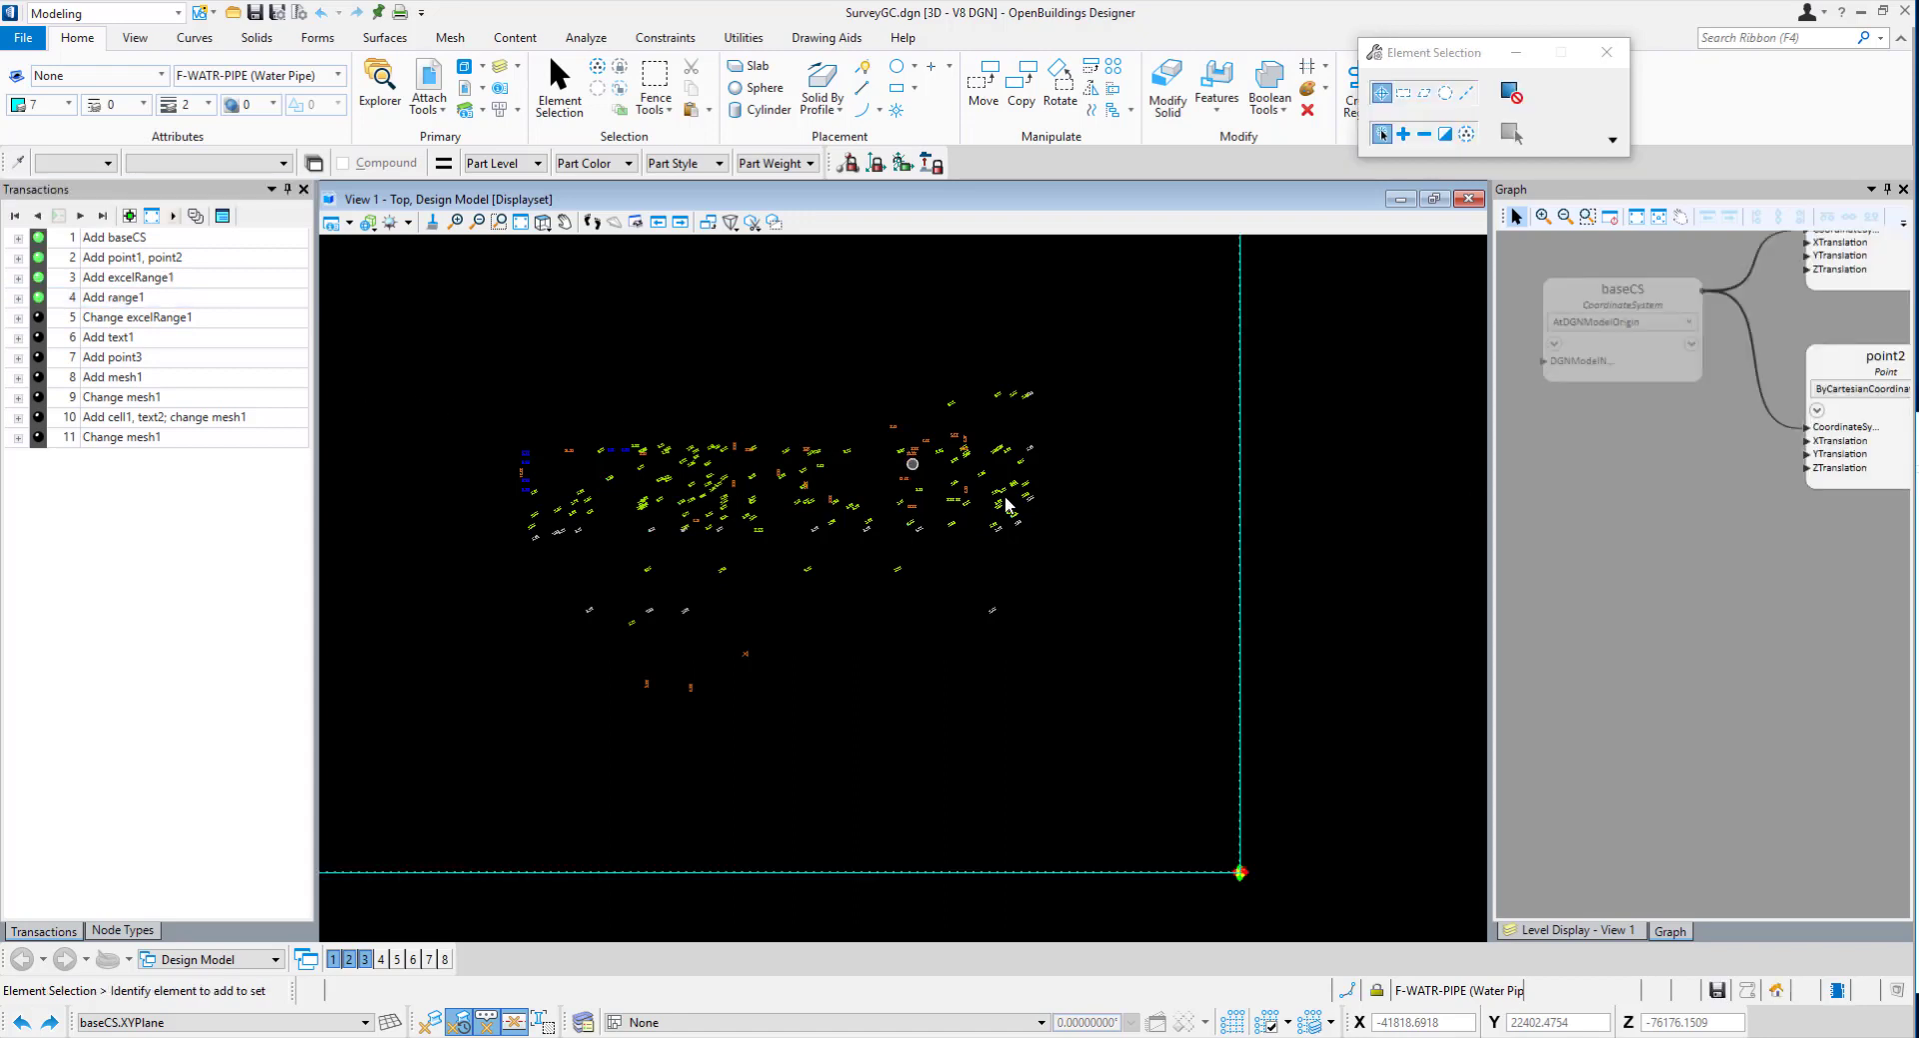
Inspect the range box around the height texts in 3D and return View 1 to the top view.
{"action": "scroll", "coordinate": [1239, 636], "scroll_direction": "down", "scroll_amount": 2}
{"action": "middle_click_drag", "start_coordinate": [1038, 630], "coordinate": [1194, 437], "text": "shift"}
{"action": "left_click", "coordinate": [1194, 437]}
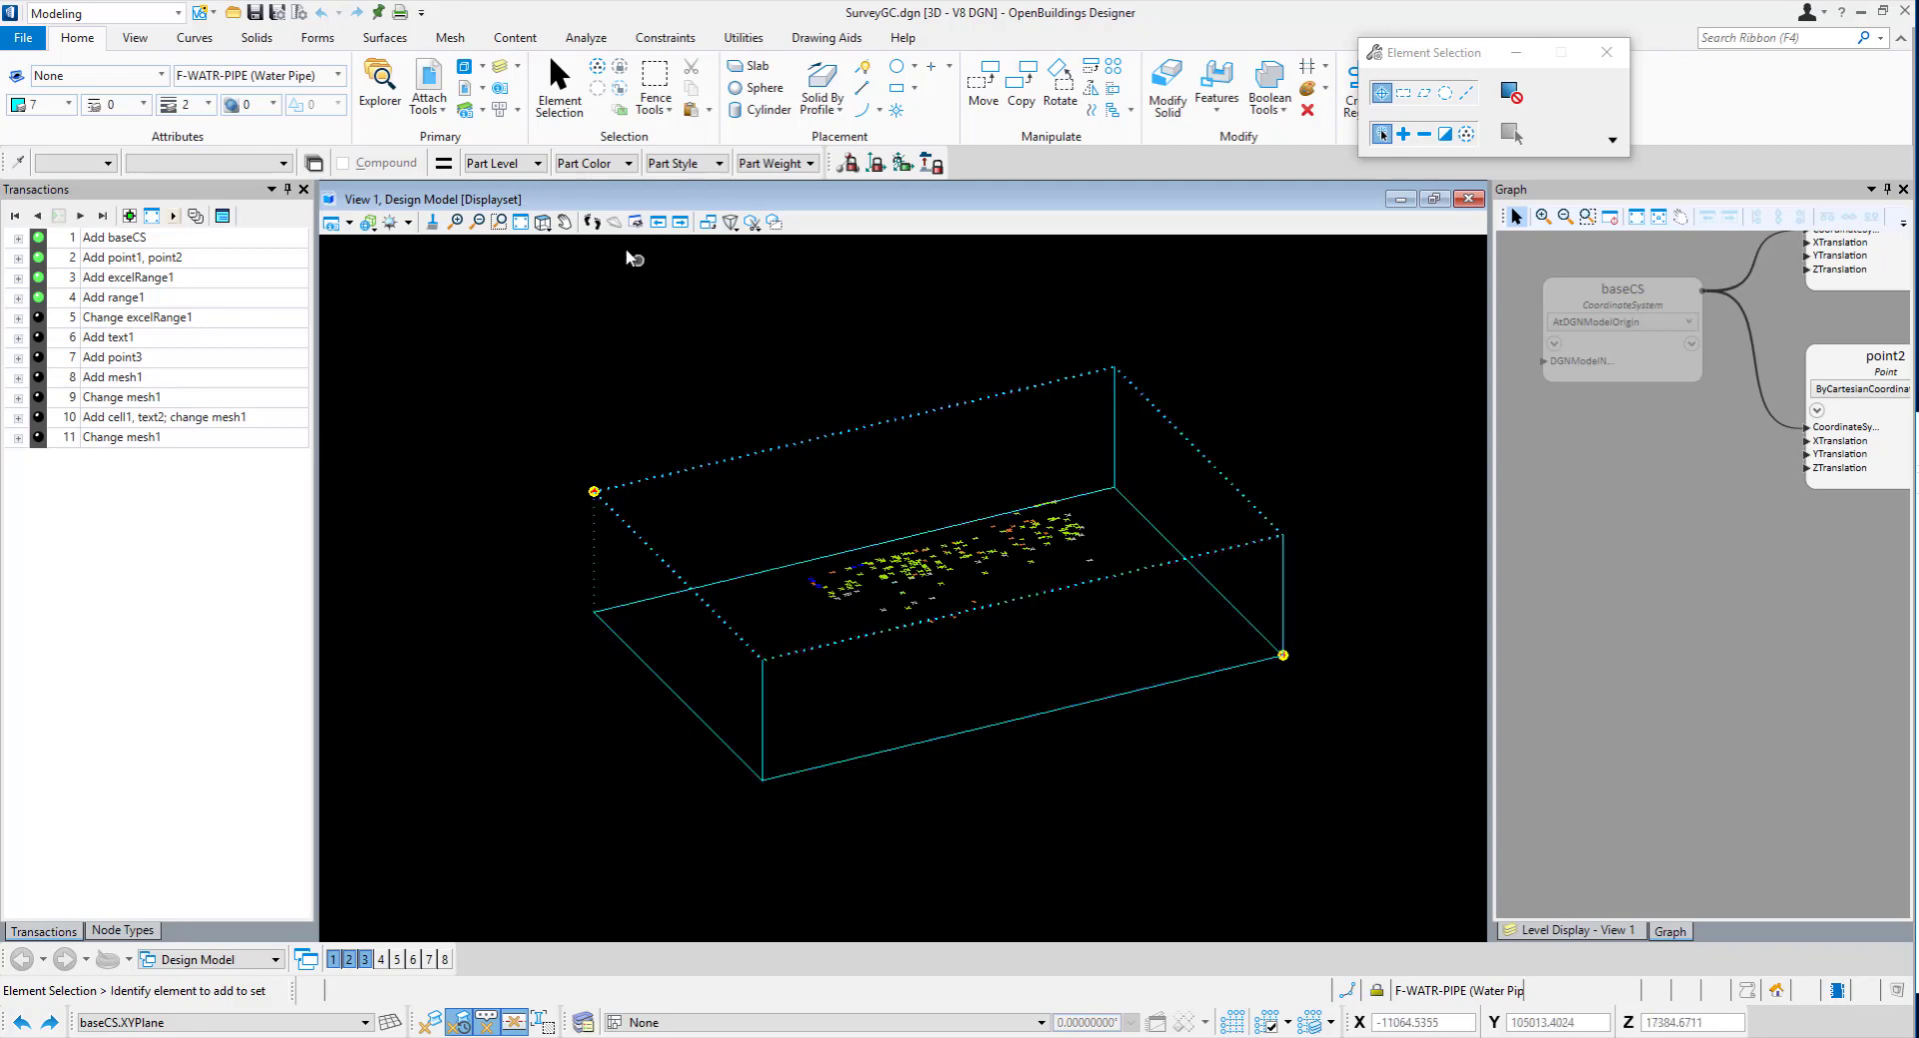
{"action": "left_click", "coordinate": [541, 226]}
{"action": "left_click", "coordinate": [558, 268]}
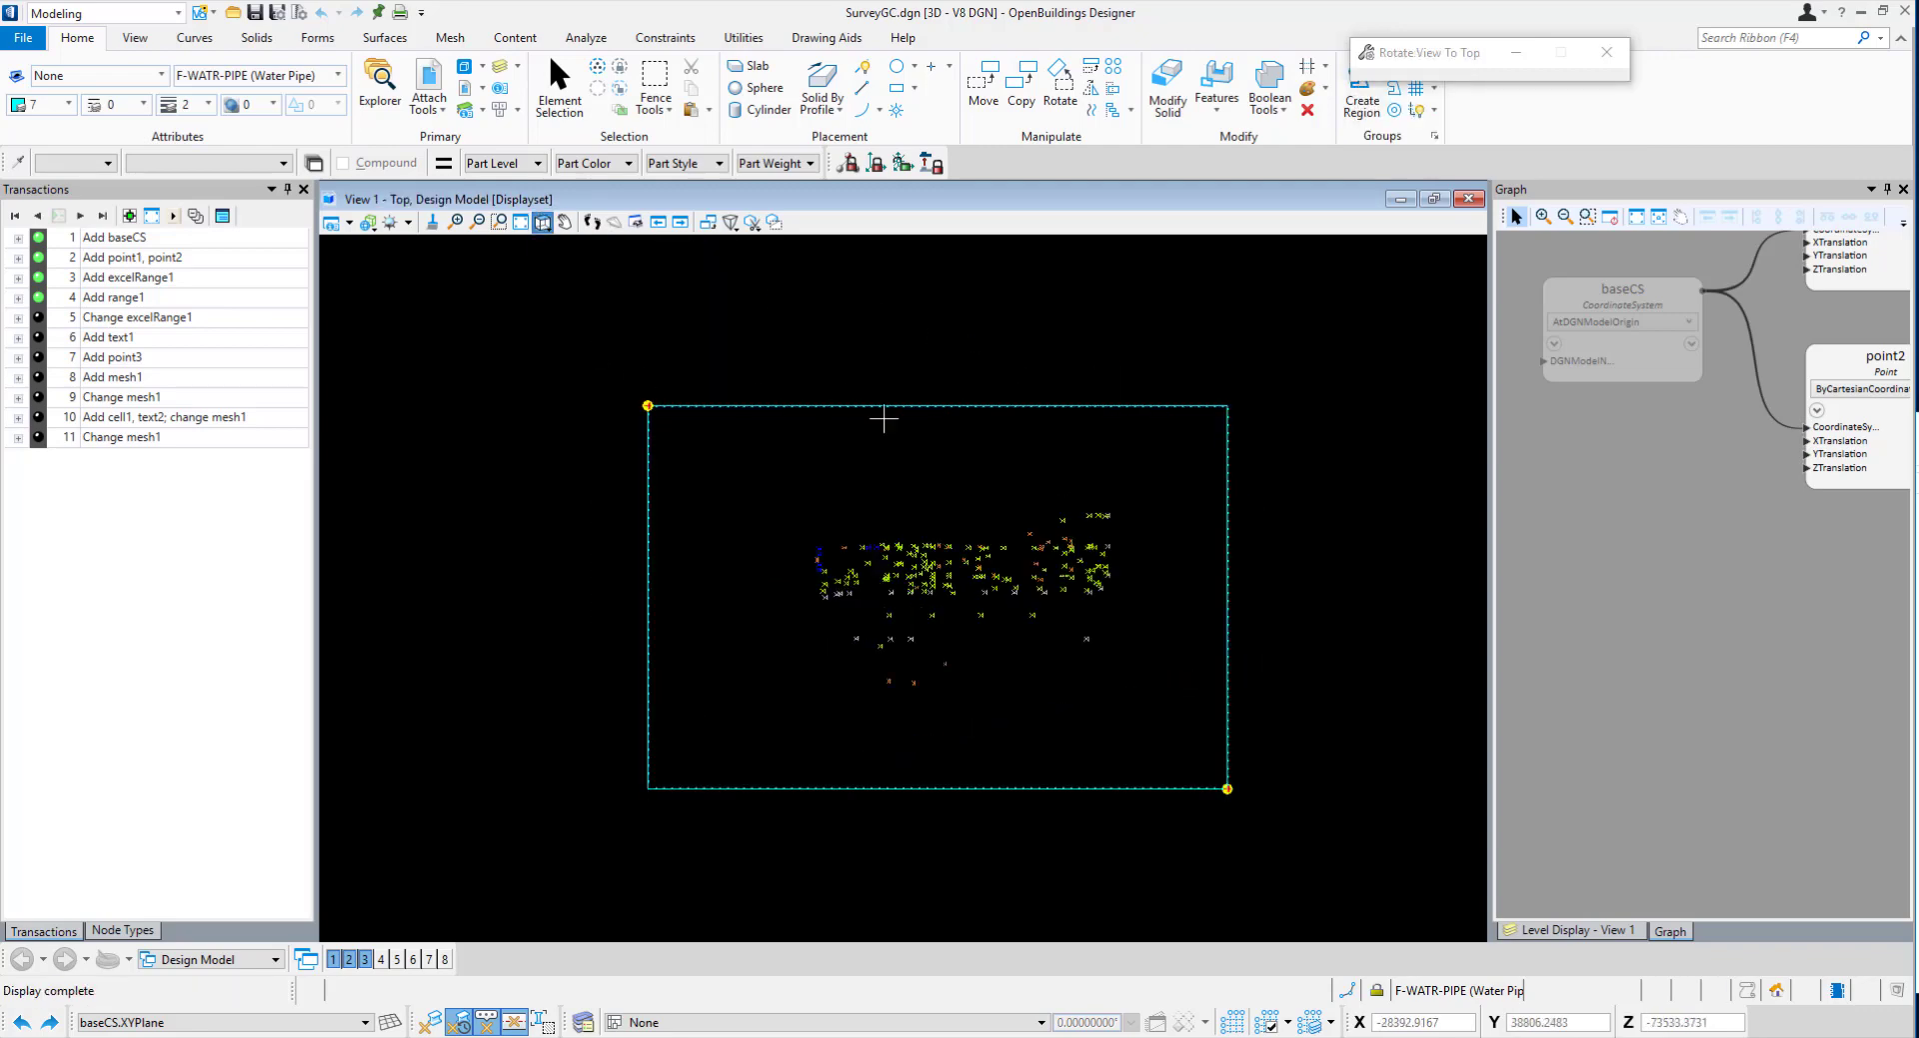
{"action": "scroll", "coordinate": [1019, 548], "scroll_direction": "up", "scroll_amount": 2}
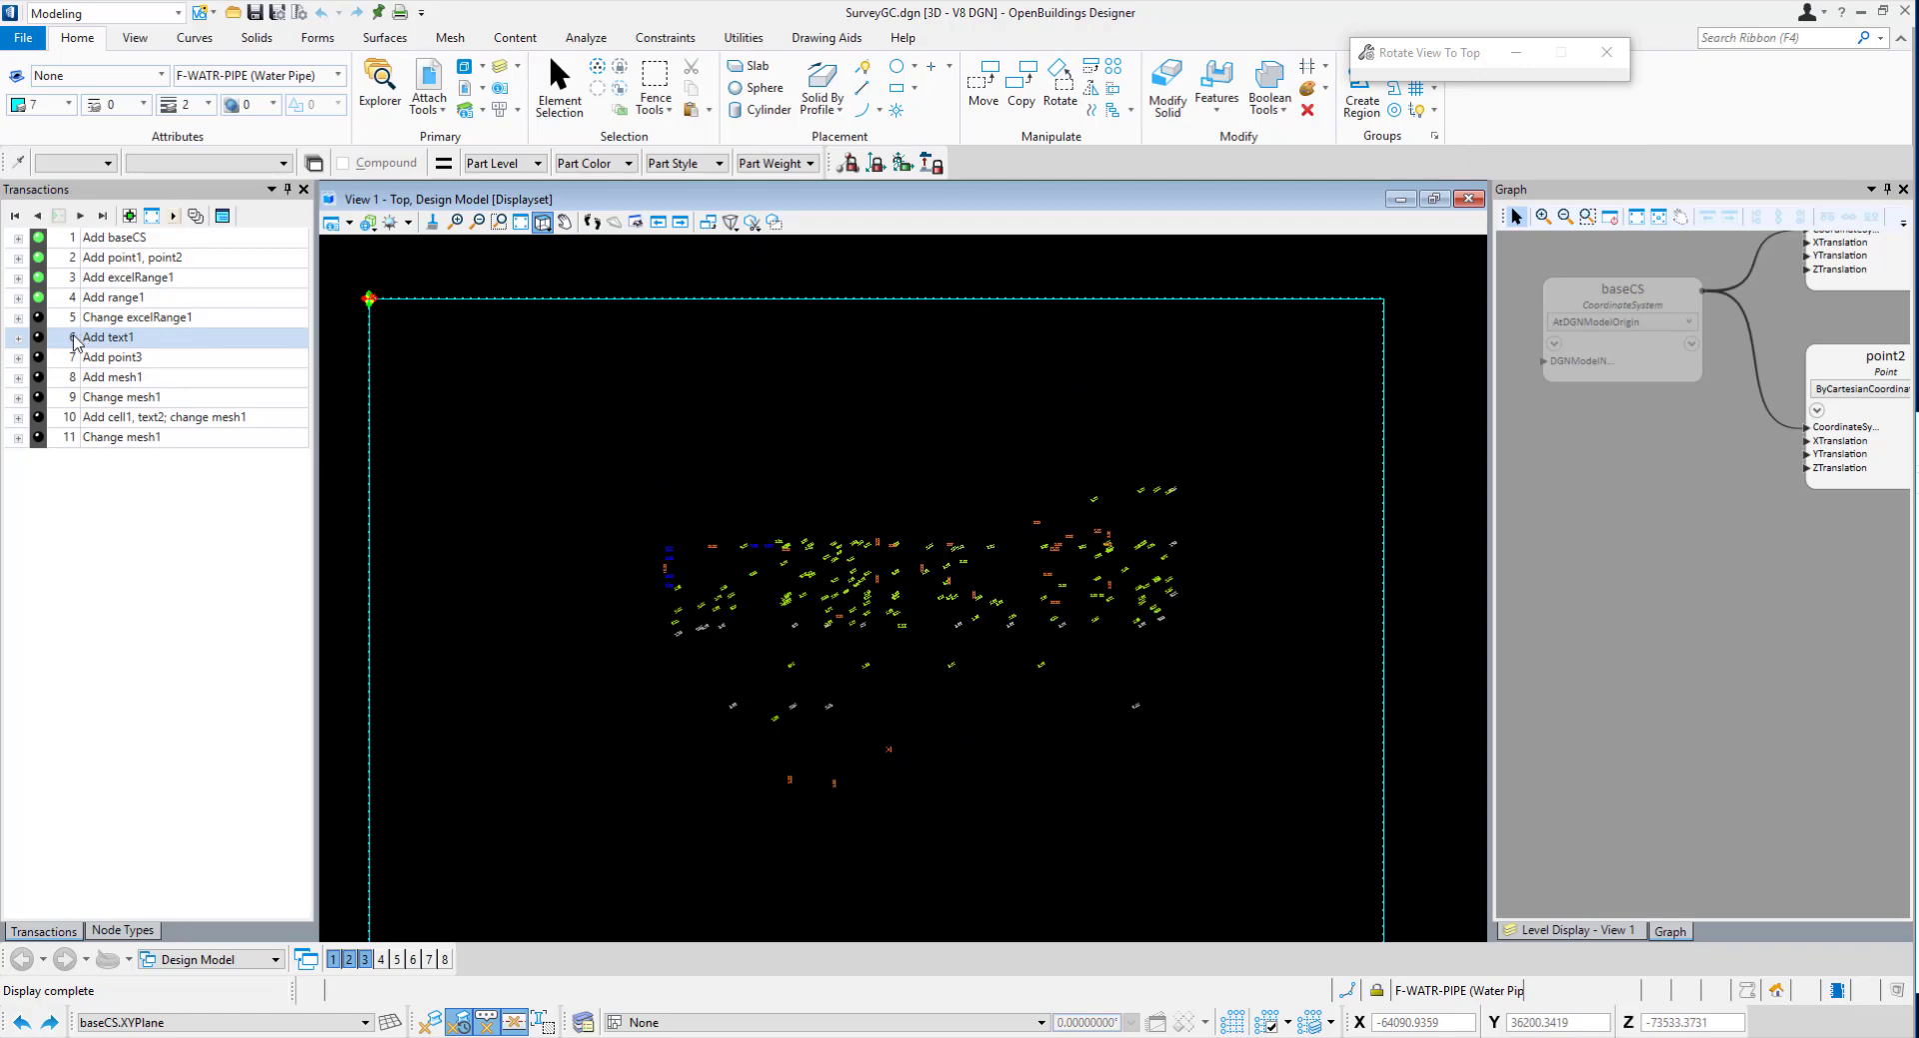
Replay the Change excelRange1 transaction and bring the excelRange1 node into focus in the graph.
{"action": "left_click", "coordinate": [38, 318]}
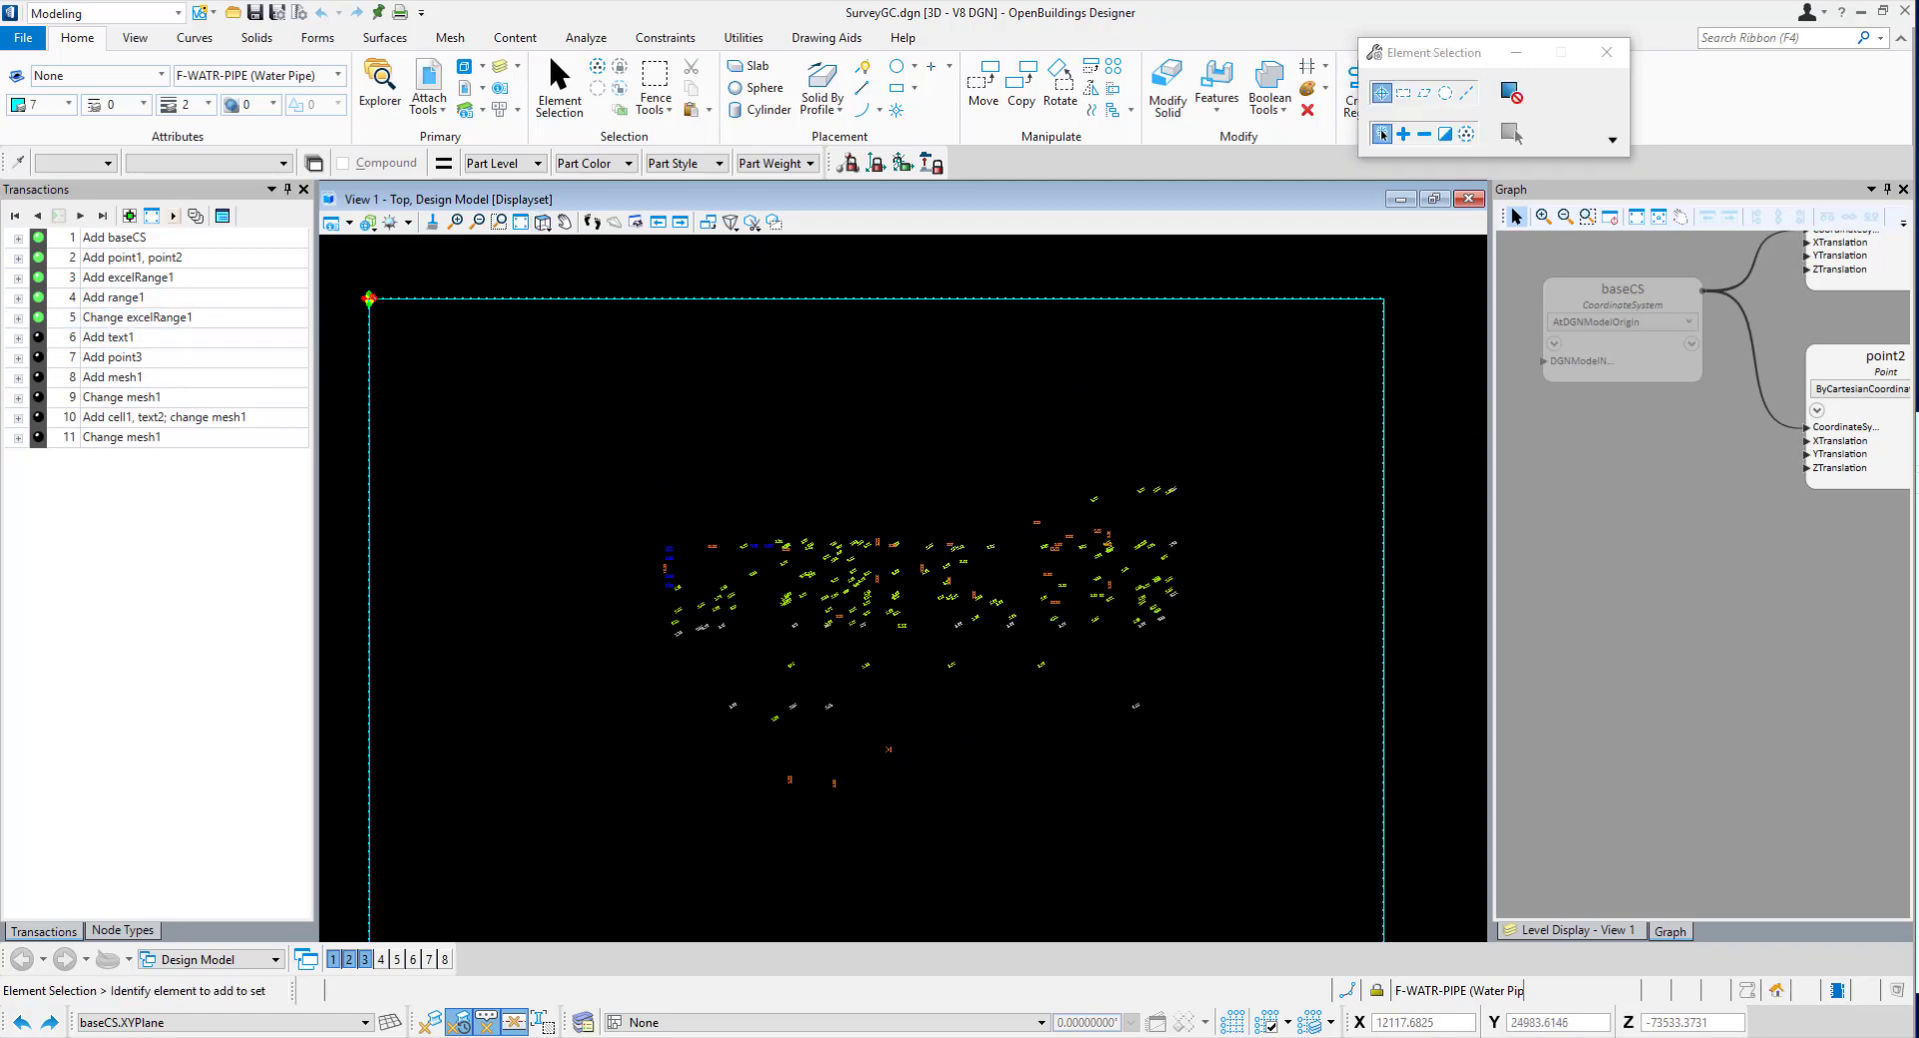
{"action": "scroll", "coordinate": [1594, 519], "scroll_direction": "down", "scroll_amount": 5}
{"action": "scroll", "coordinate": [1887, 566], "scroll_direction": "up", "scroll_amount": 5}
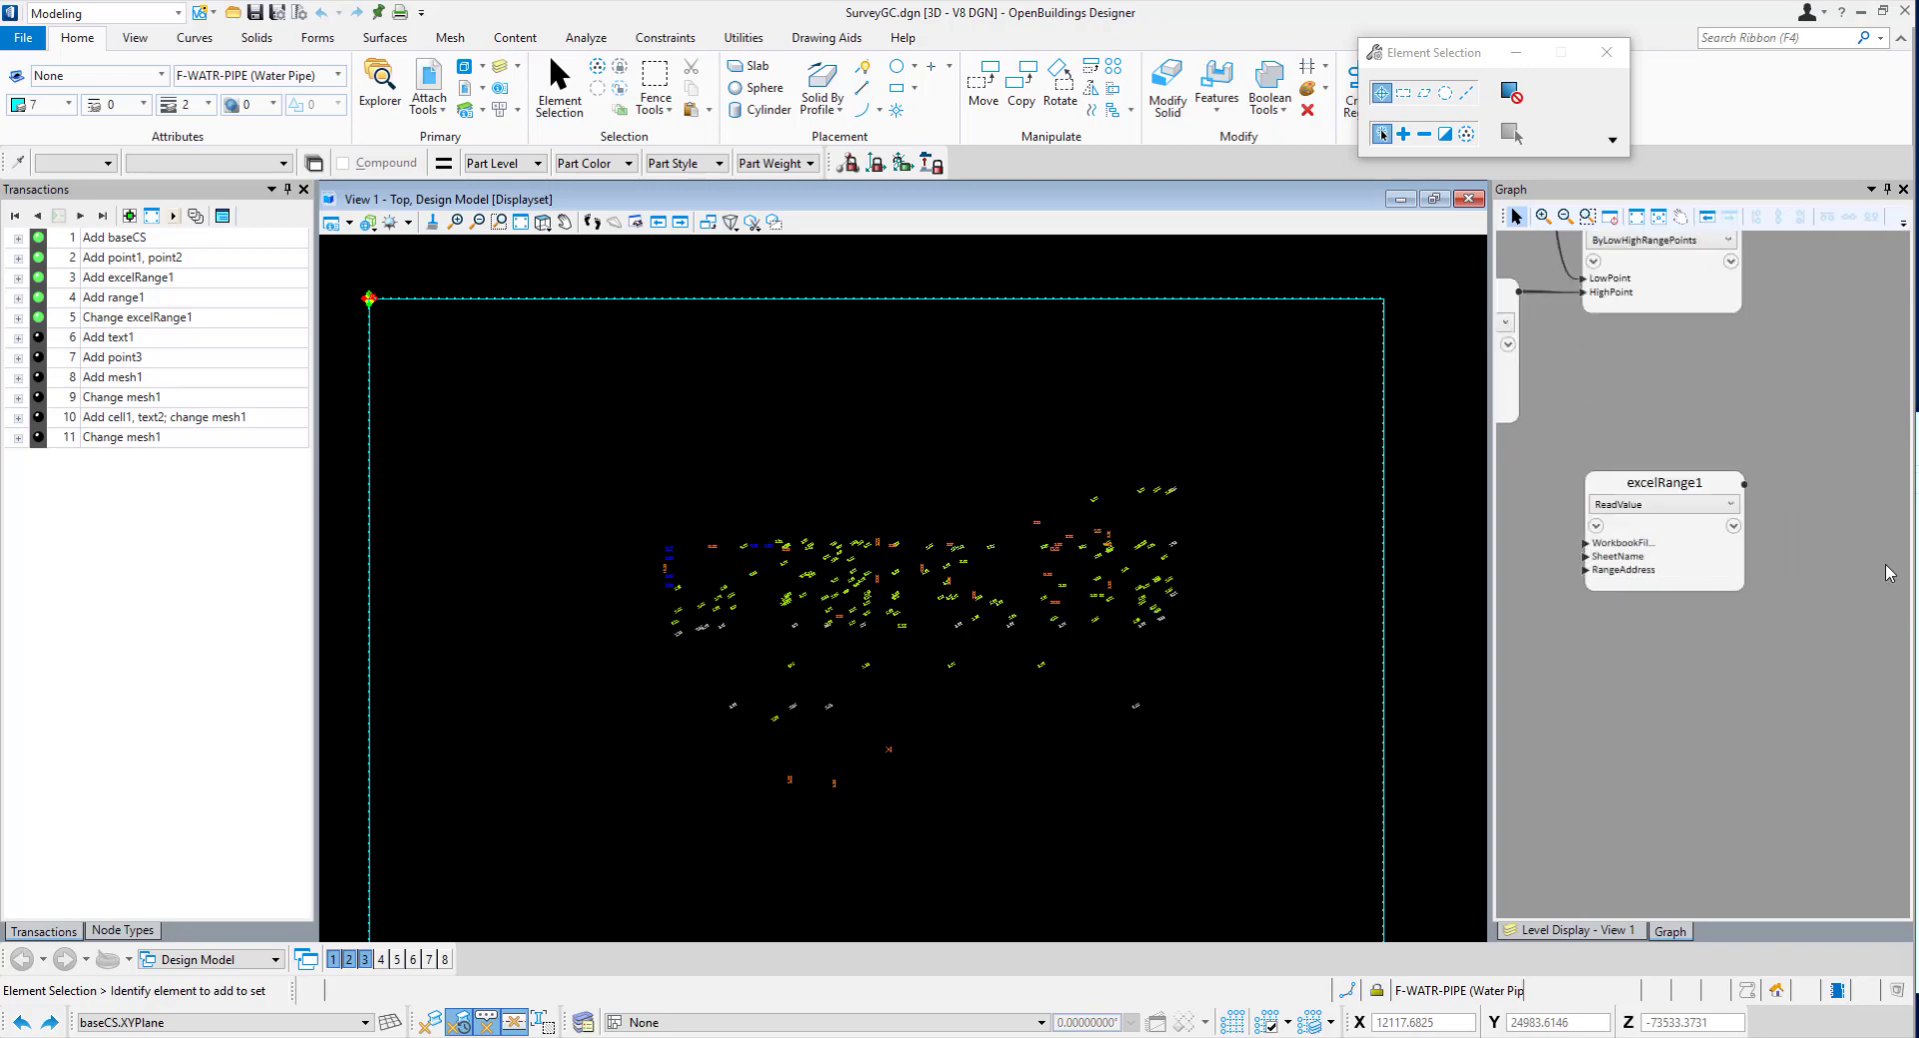
{"action": "scroll", "coordinate": [1889, 571], "scroll_direction": "up", "scroll_amount": 1}
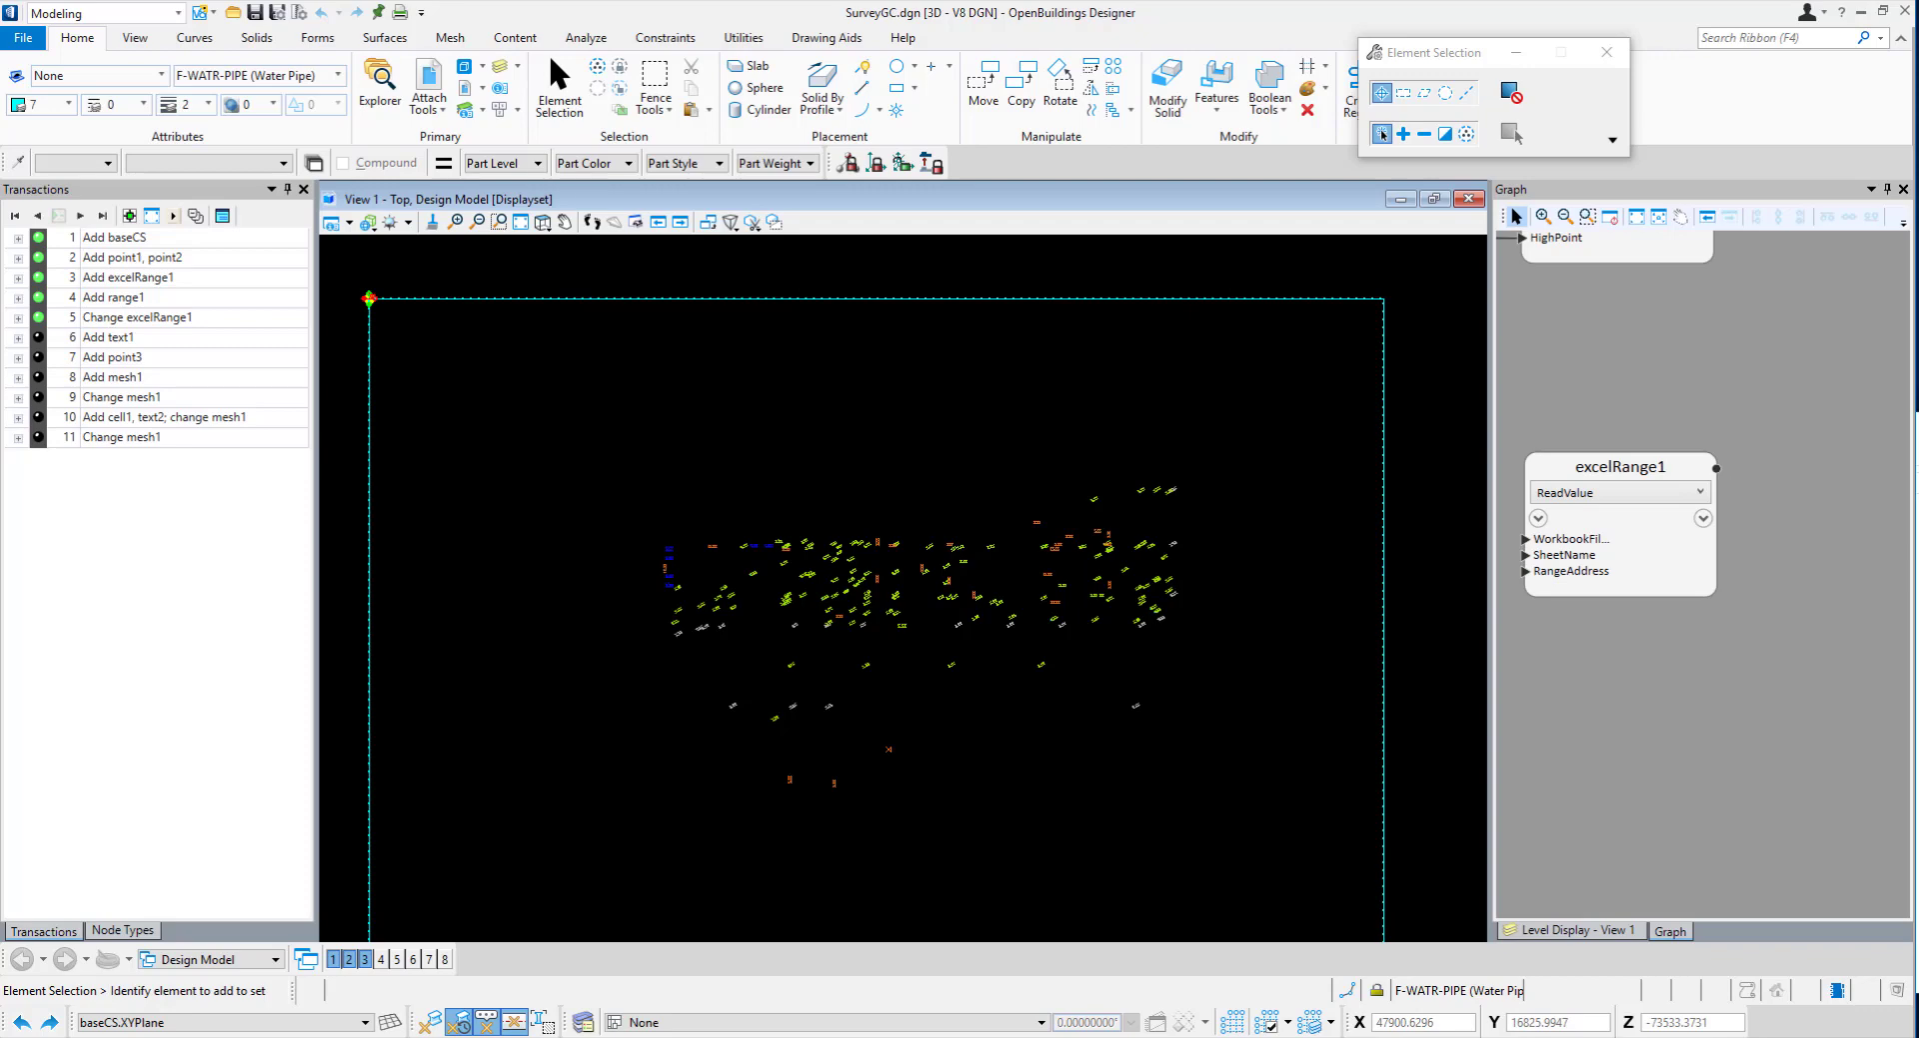
Switch to Excel and go through the level names in cells A1 to A4 of the Levels sheet in Levels.xlsx.
{"action": "left_click_drag", "start_coordinate": [1918, 589], "coordinate": [1458, 412]}
{"action": "left_click", "coordinate": [1221, 640]}
{"action": "left_click", "coordinate": [1222, 663]}
{"action": "left_click", "coordinate": [1226, 679]}
{"action": "left_click", "coordinate": [1238, 700]}
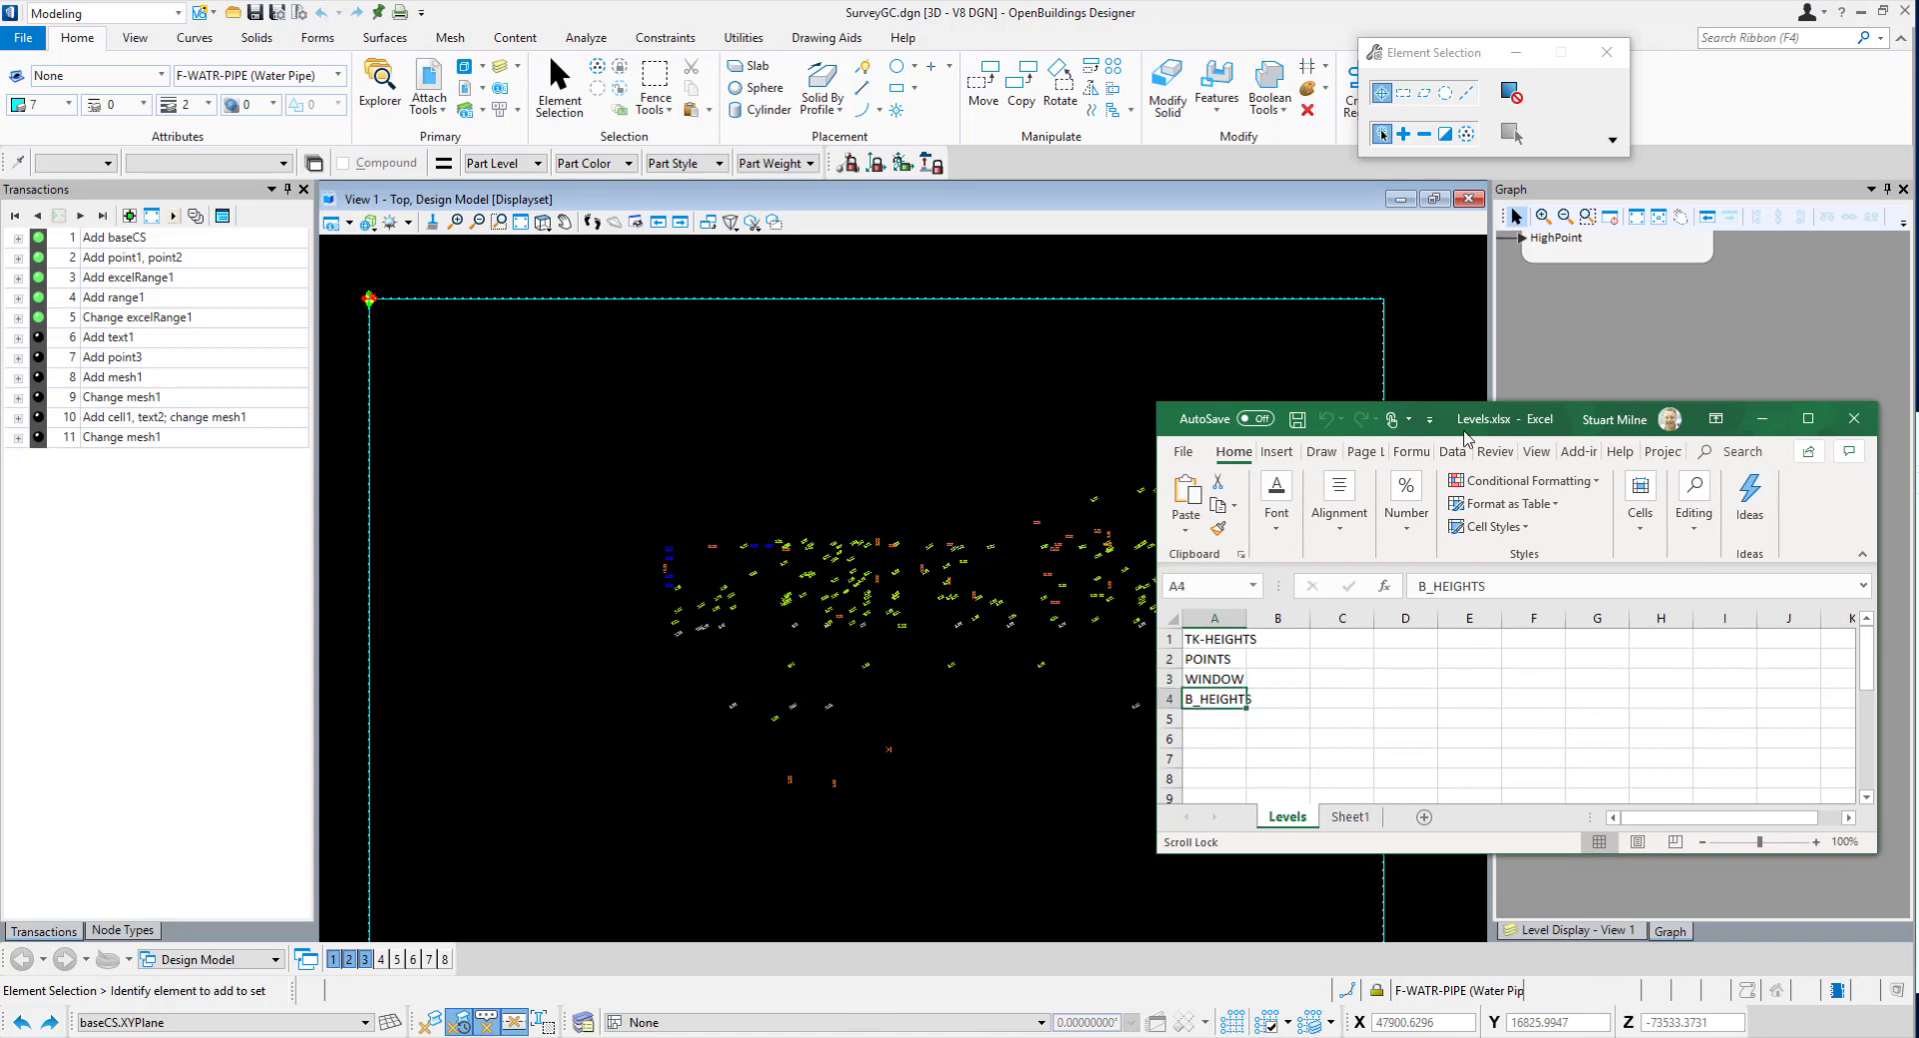
{"action": "left_click_drag", "start_coordinate": [1440, 418], "coordinate": [1531, 299]}
{"action": "scroll", "coordinate": [668, 422], "scroll_direction": "down", "scroll_amount": 2}
{"action": "scroll", "coordinate": [985, 501], "scroll_direction": "up", "scroll_amount": 2}
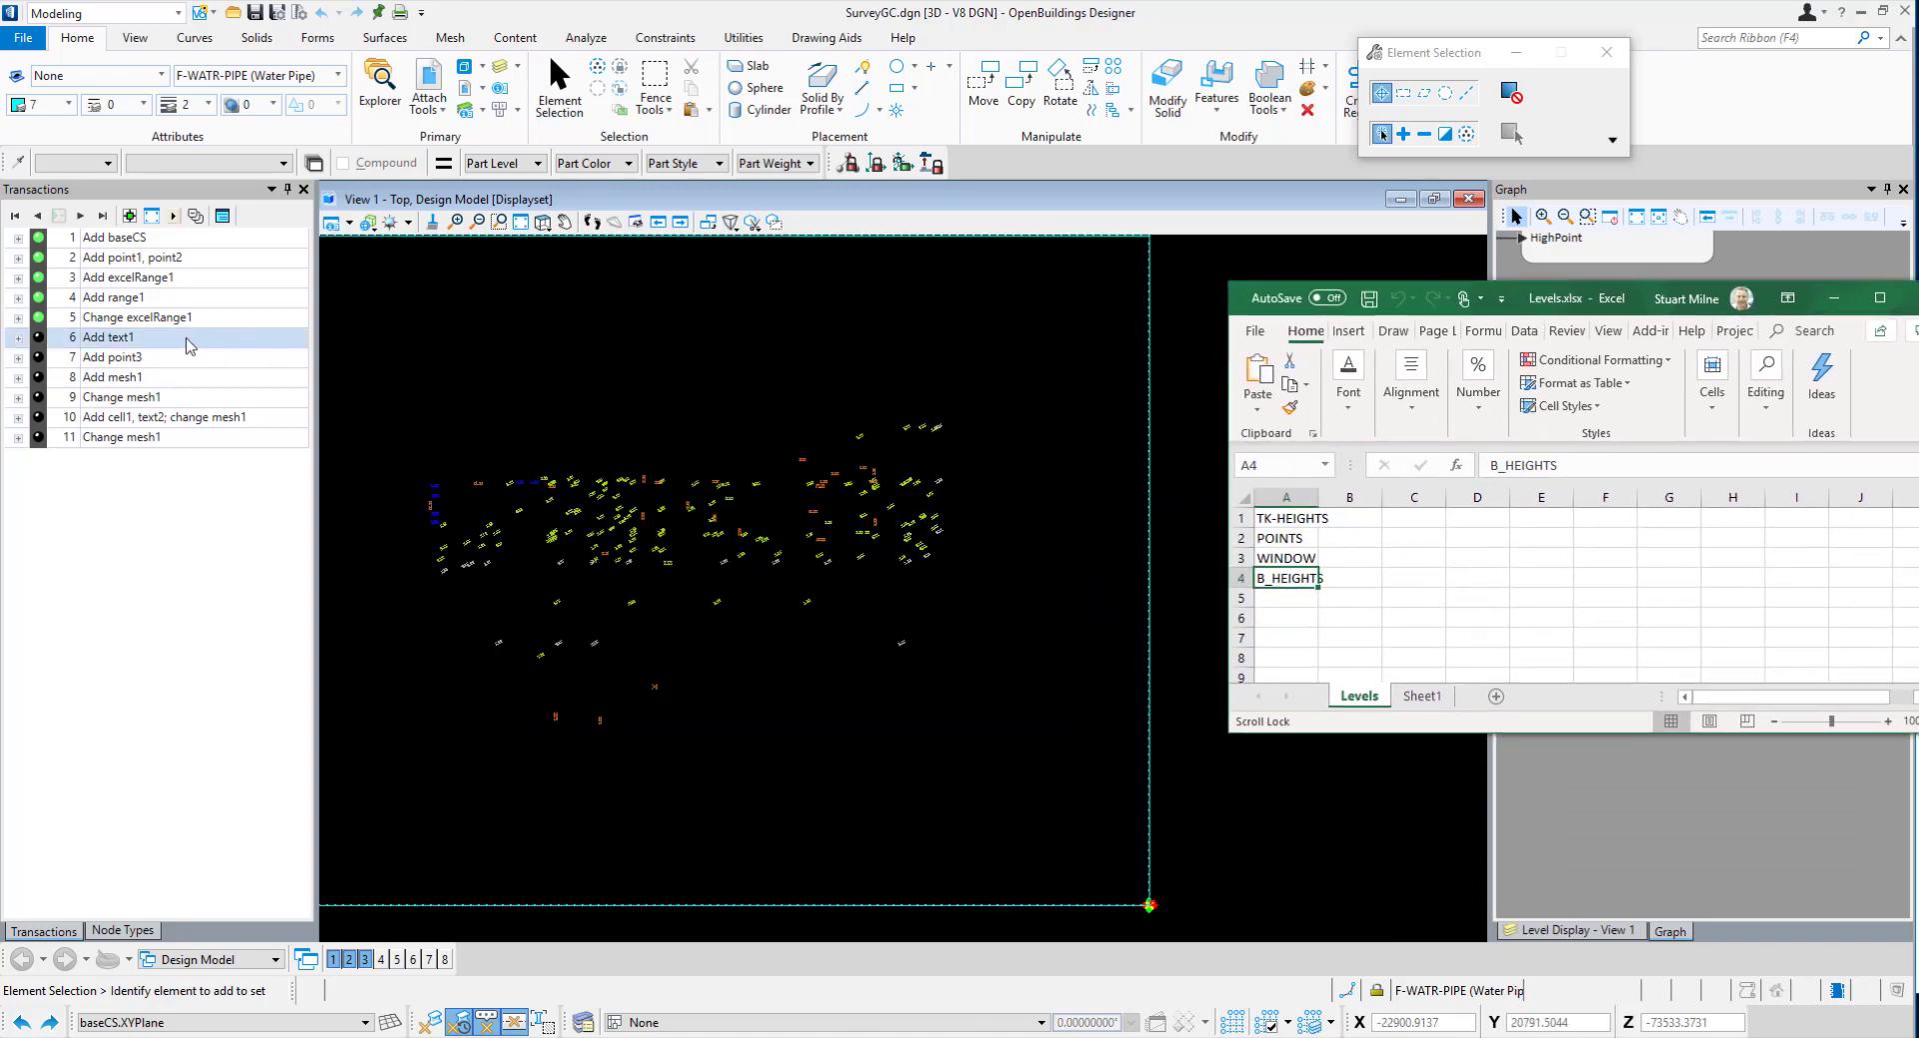
Replay the Add text1 transaction and check the excelRange1 inputs and the level filter of the text1 node.
{"action": "left_click", "coordinate": [38, 339]}
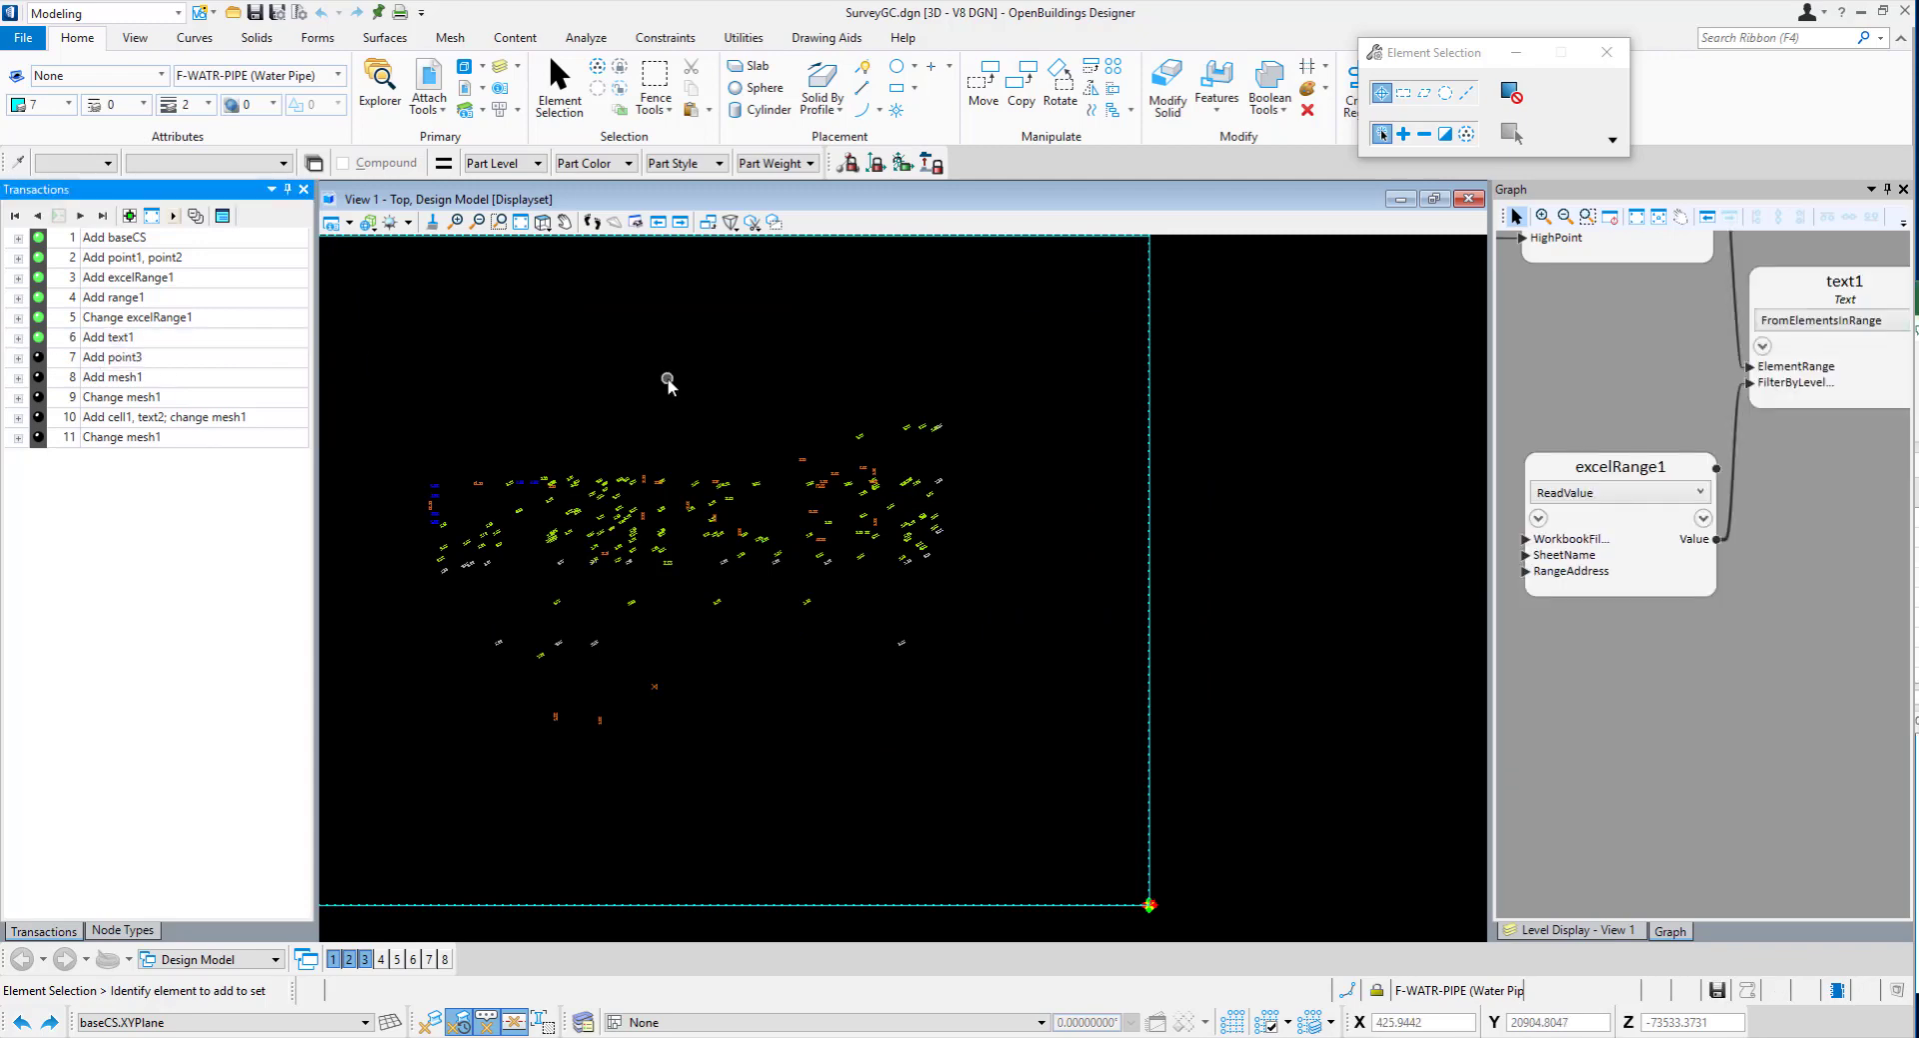
{"action": "scroll", "coordinate": [1755, 631], "scroll_direction": "down", "scroll_amount": 3}
{"action": "scroll", "coordinate": [1886, 539], "scroll_direction": "up", "scroll_amount": 2}
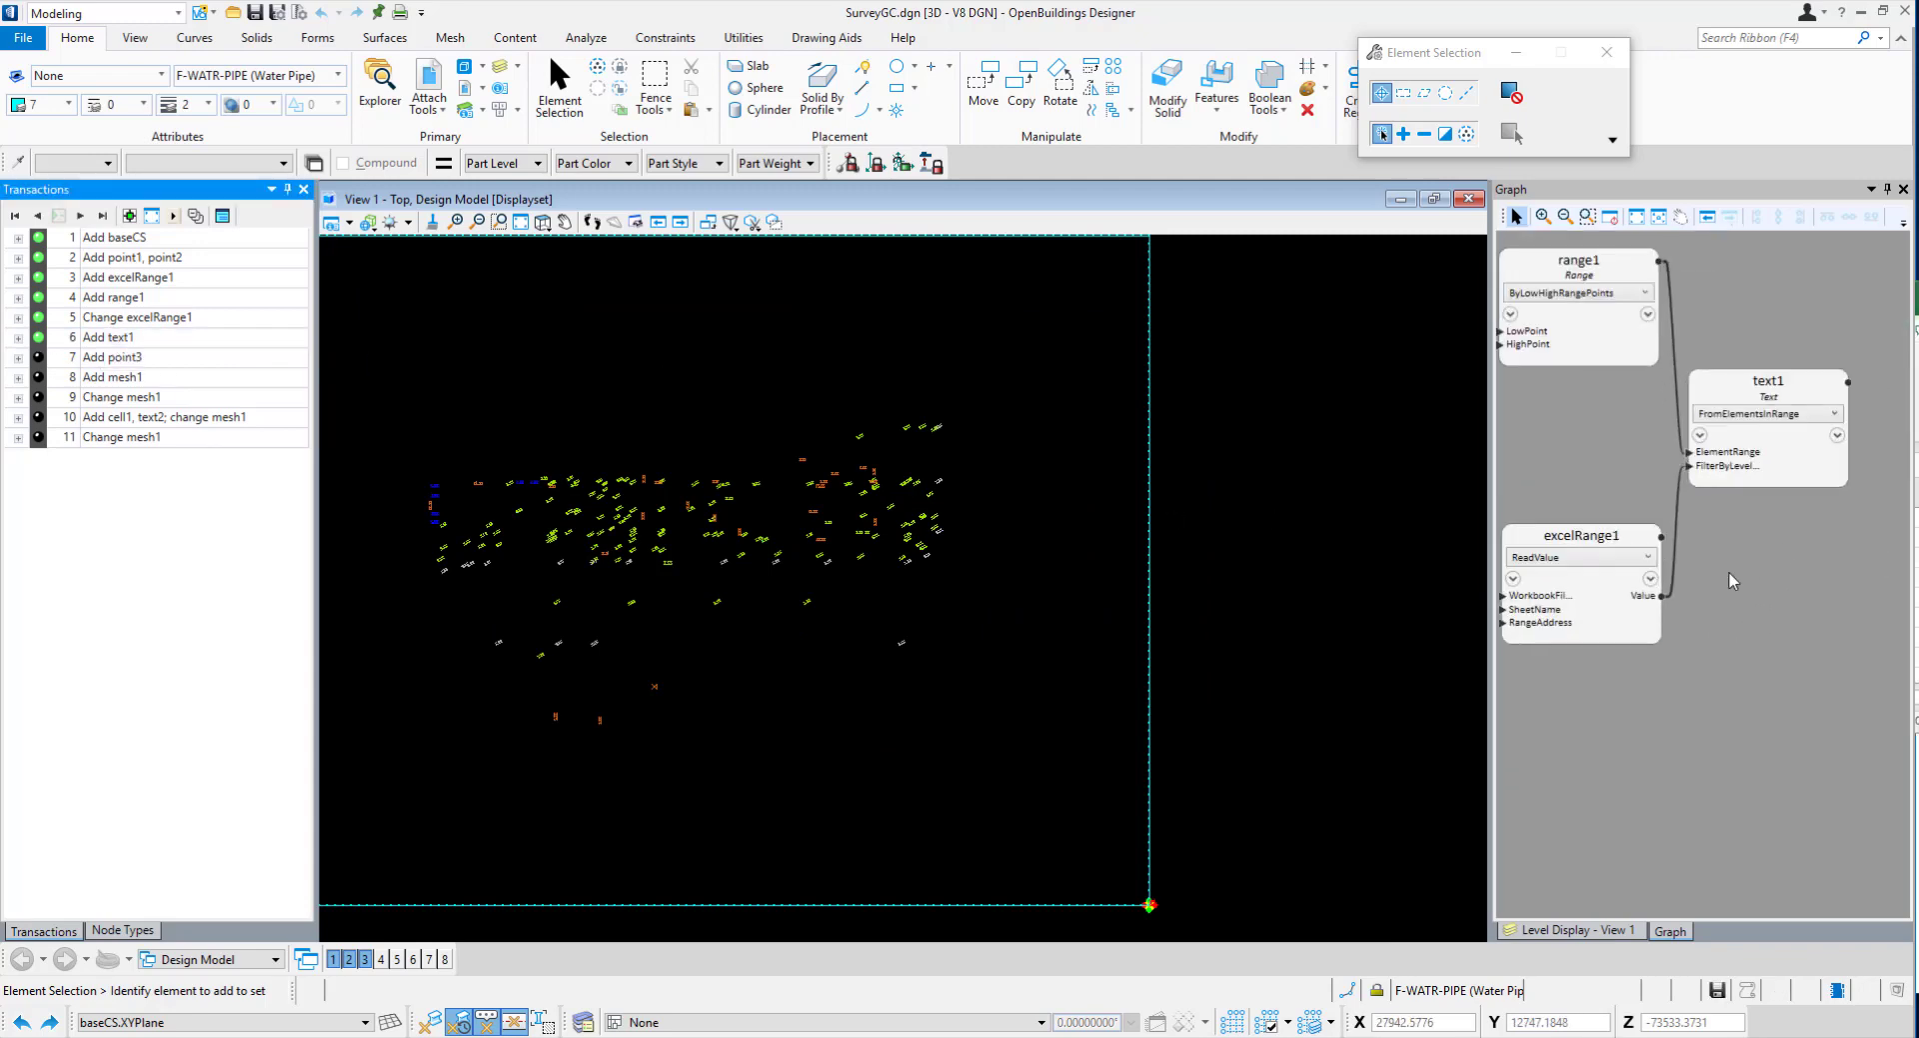
{"action": "mouse_move", "coordinate": [1654, 598]}
{"action": "mouse_move", "coordinate": [1557, 597]}
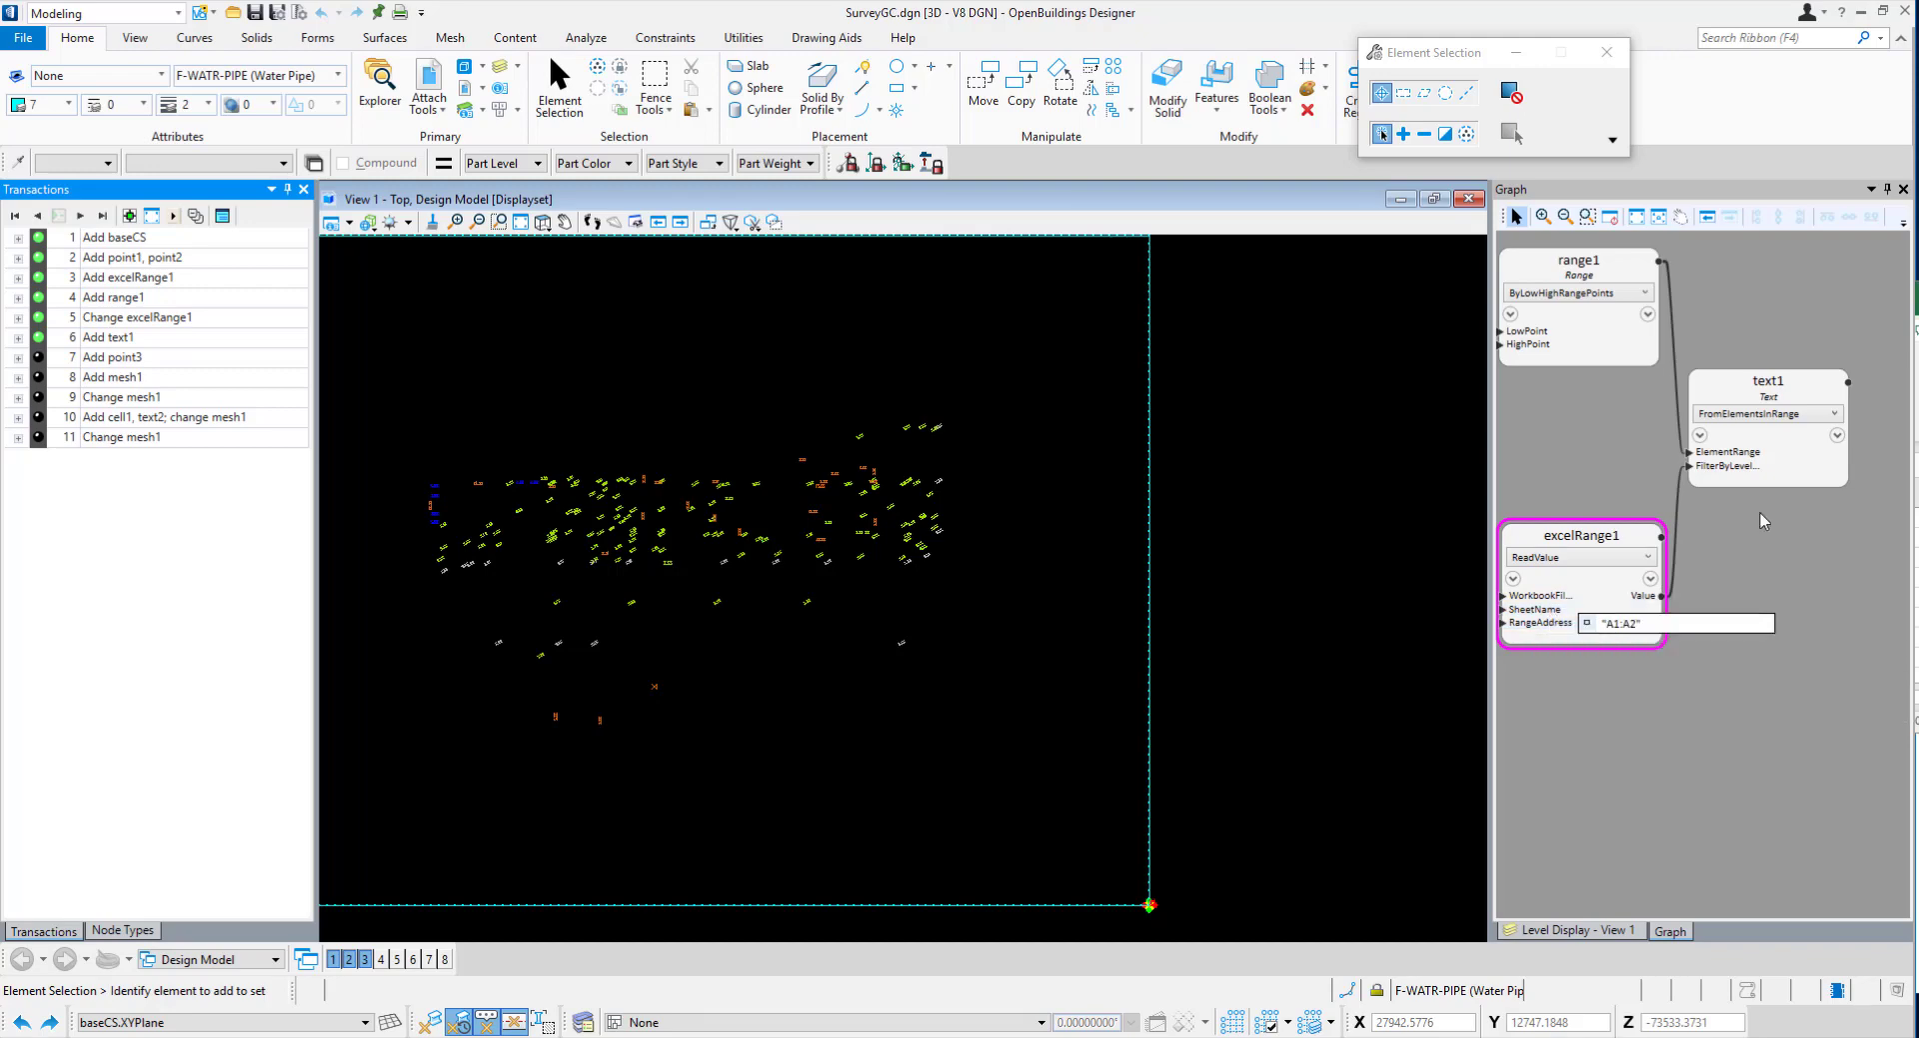
{"action": "mouse_move", "coordinate": [1729, 475]}
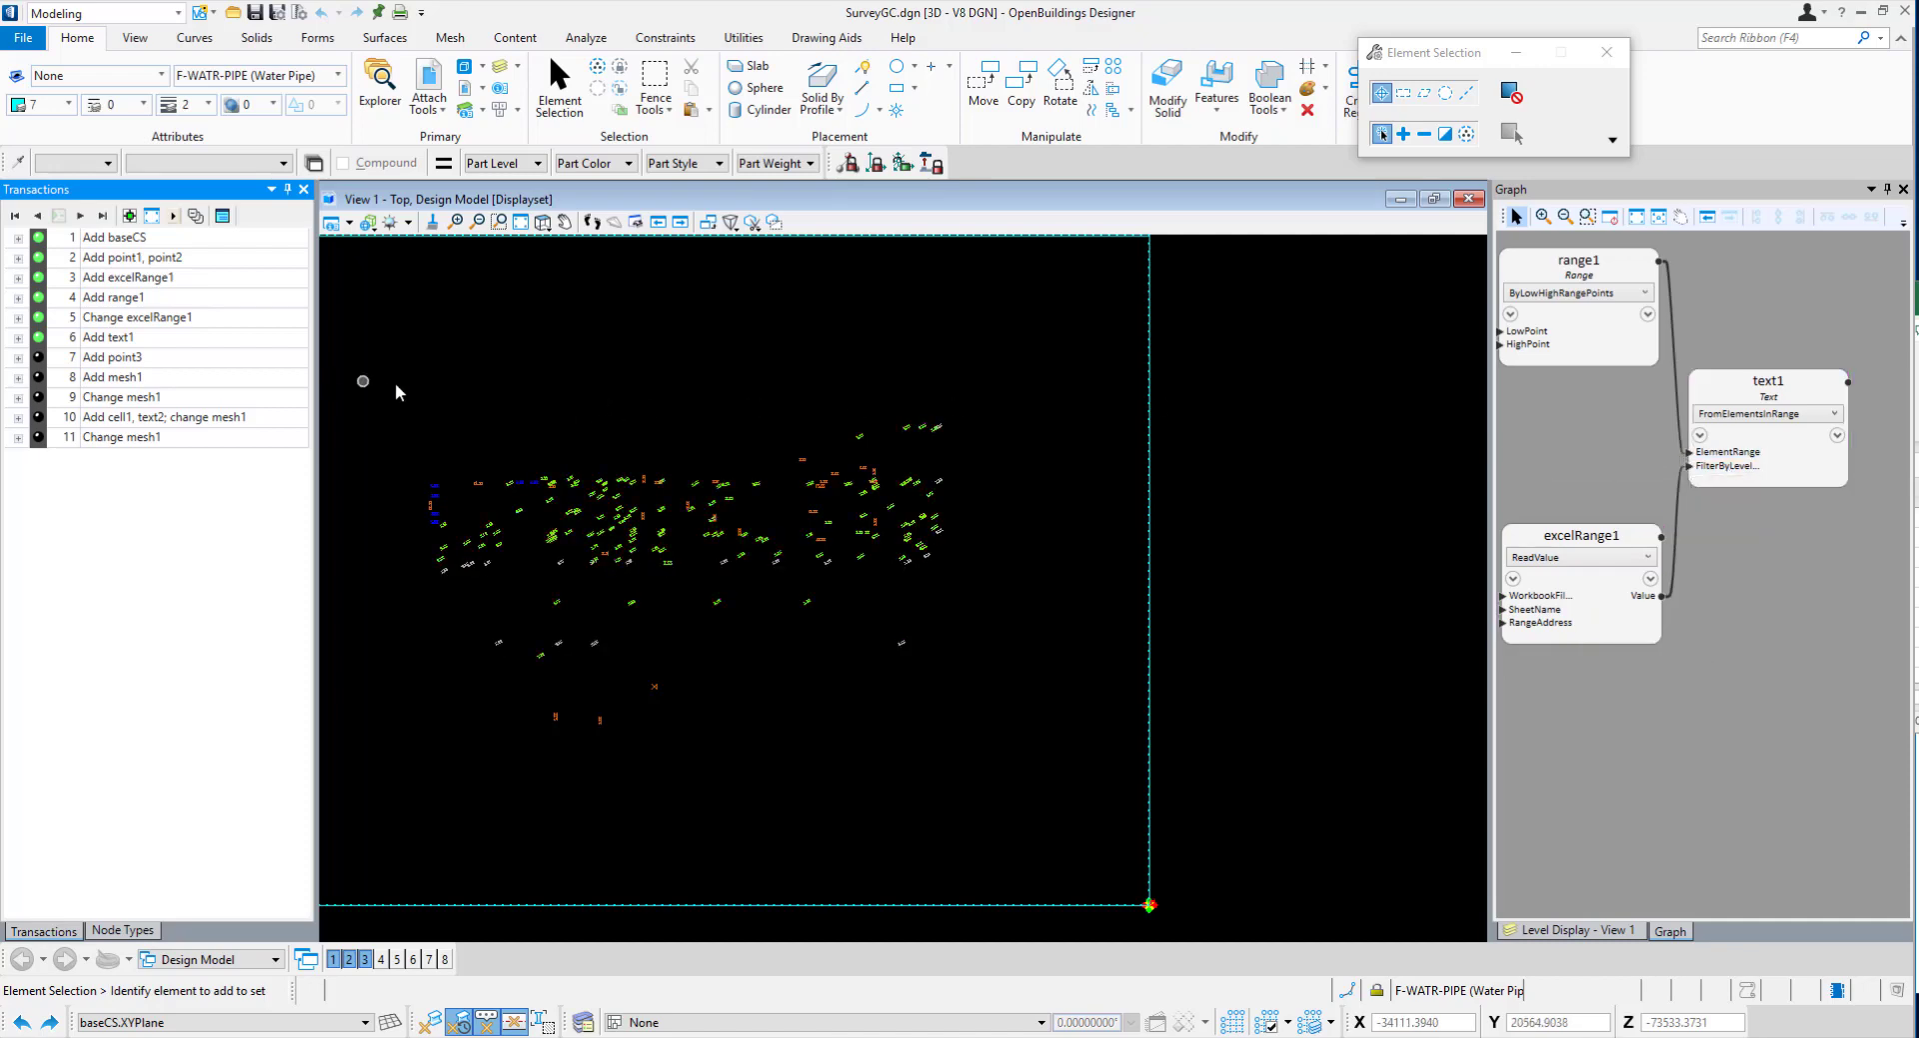
Replay the Add point3 transaction to place points at the survey height texts.
{"action": "left_click", "coordinate": [37, 360]}
{"action": "scroll", "coordinate": [471, 518], "scroll_direction": "up", "scroll_amount": 1}
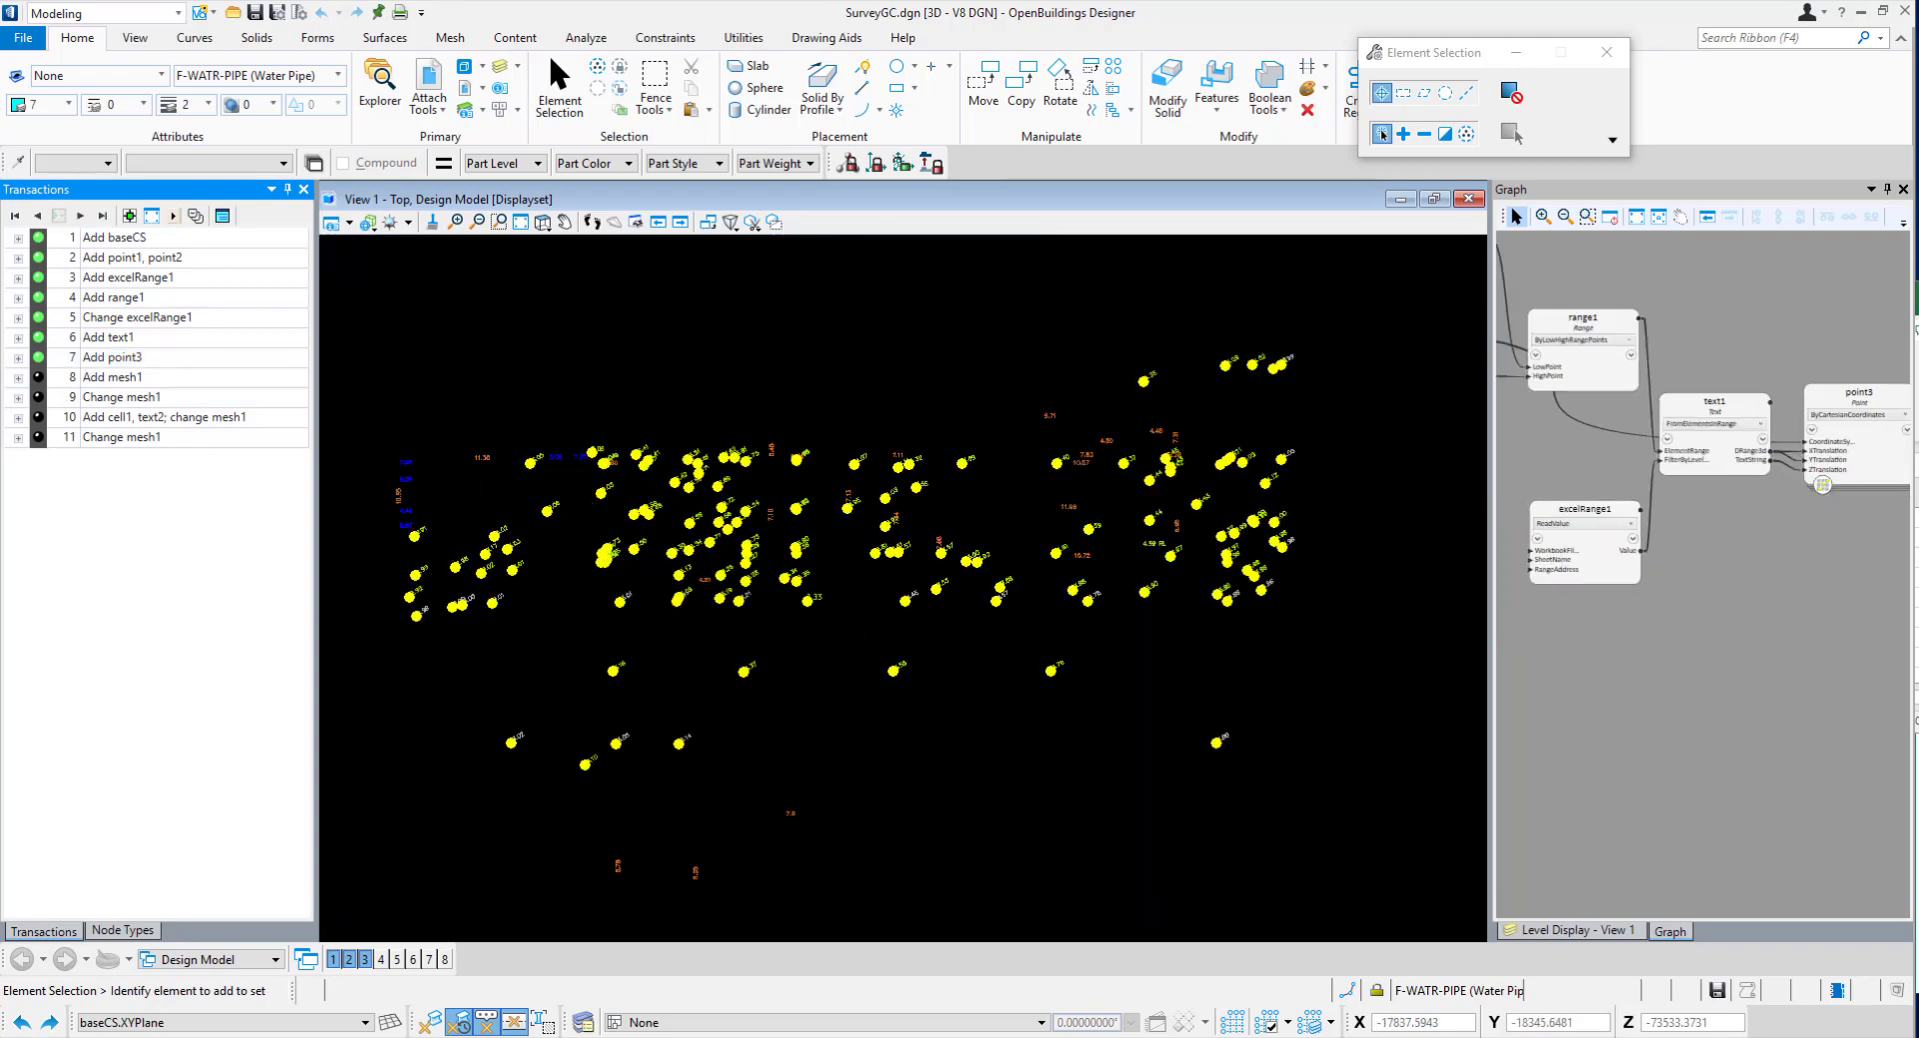
Switch to Excel, check the first two level names in Levels.xlsx, and put the workbook away again.
{"action": "key", "text": "alt+Tab"}
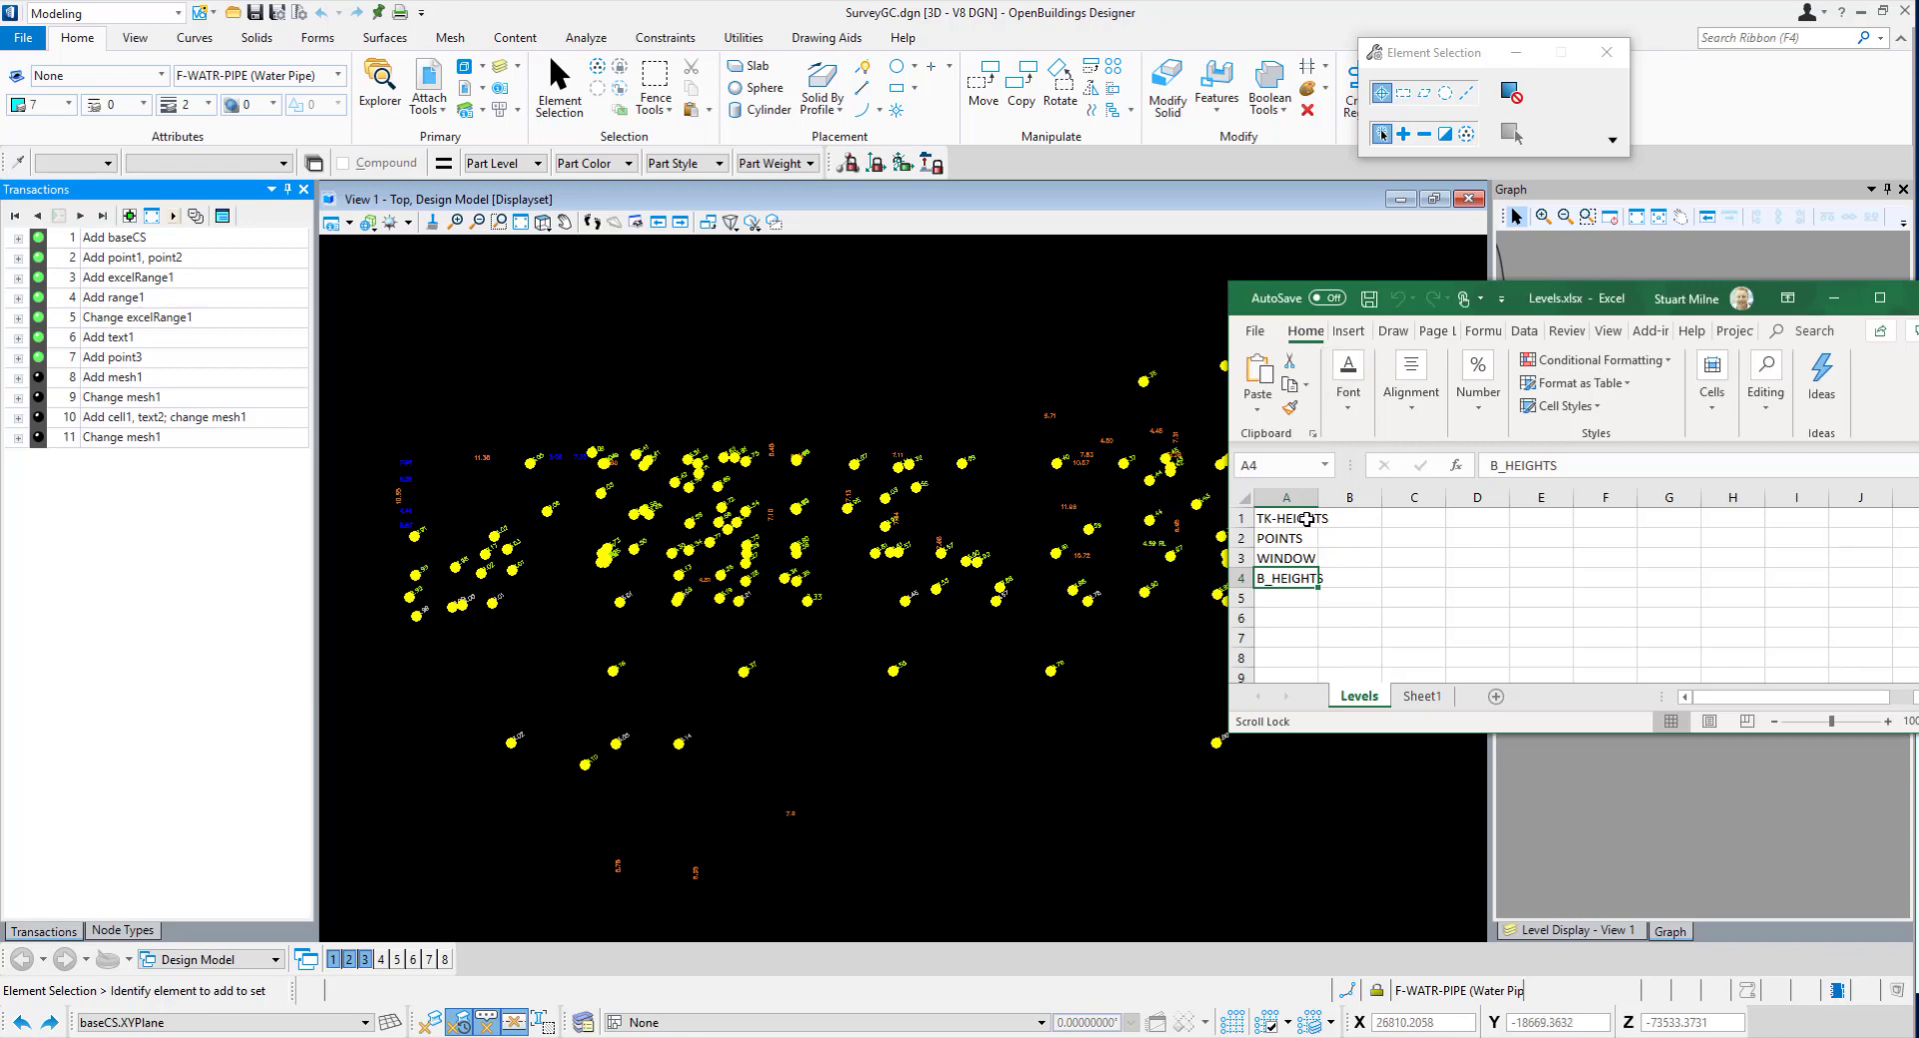
{"action": "left_click", "coordinate": [1301, 519]}
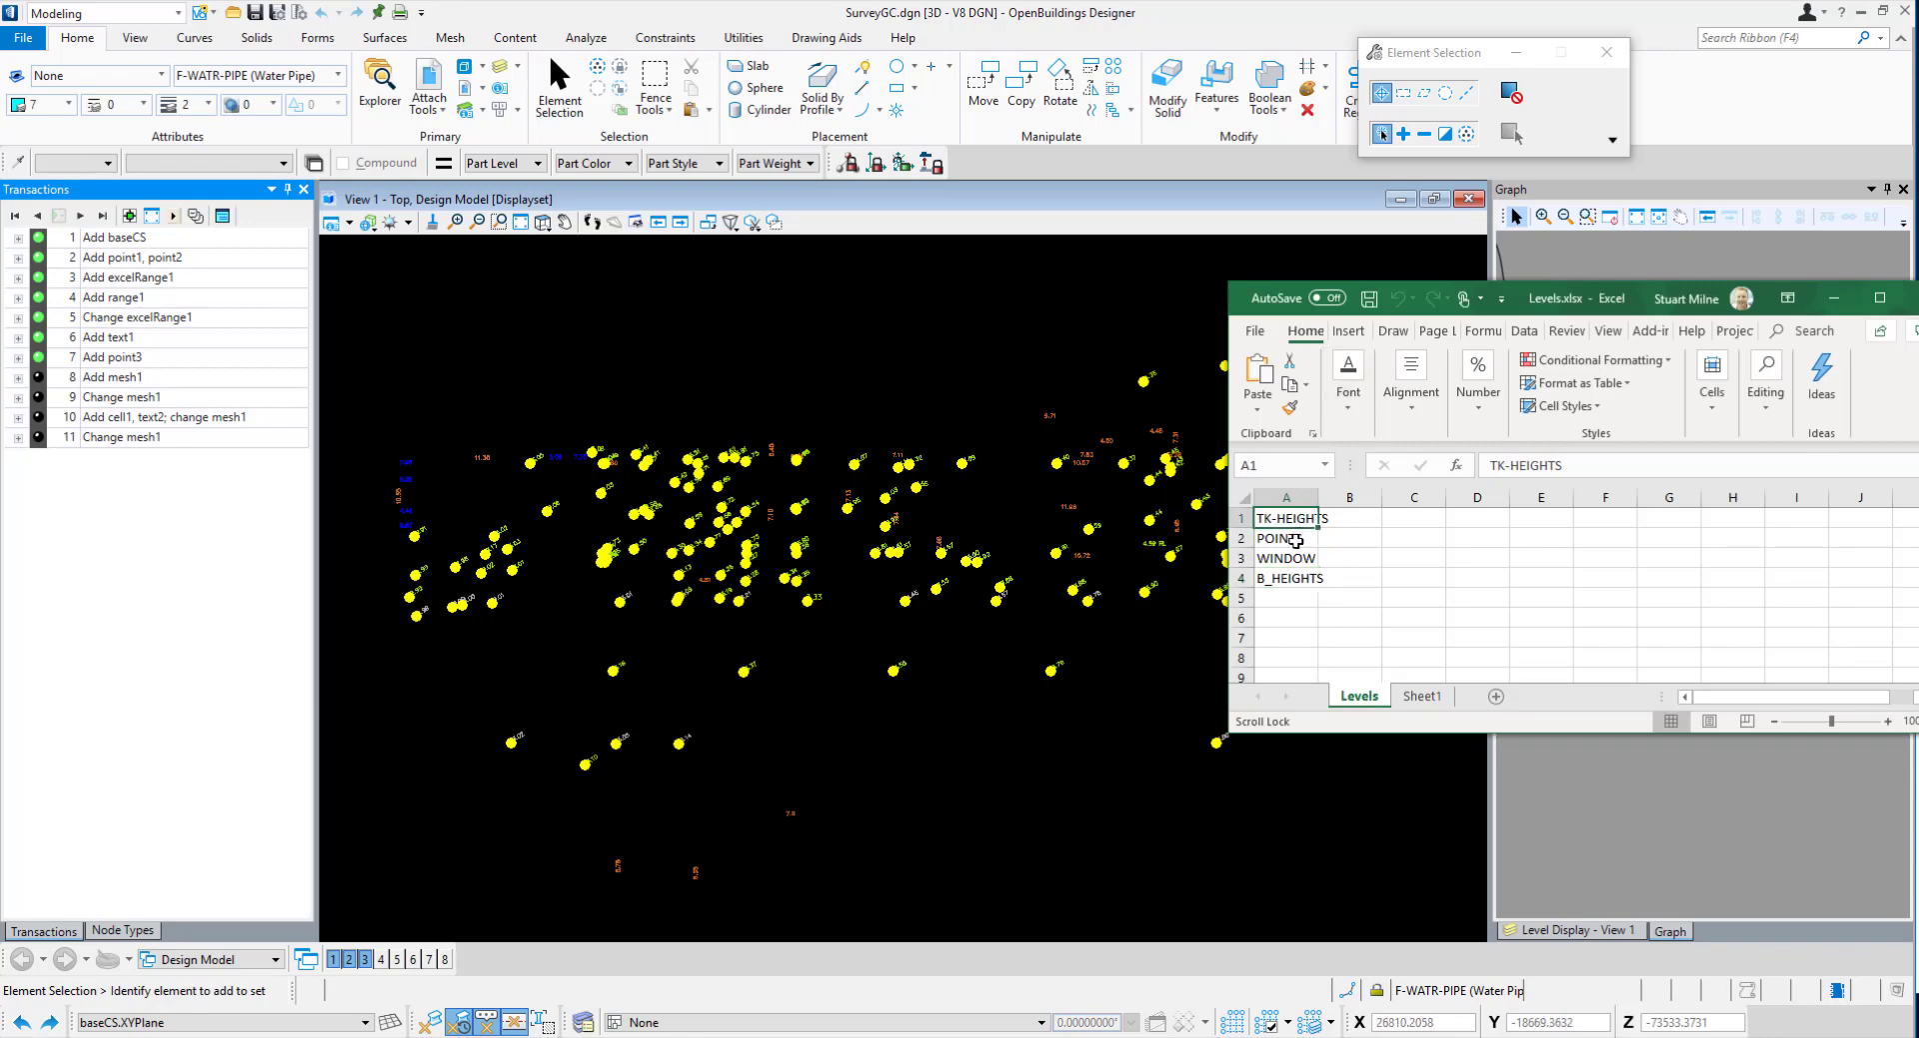
{"action": "left_click", "coordinate": [1296, 540]}
{"action": "left_click_drag", "start_coordinate": [1500, 305], "coordinate": [1079, 327]}
{"action": "left_click", "coordinate": [1410, 319]}
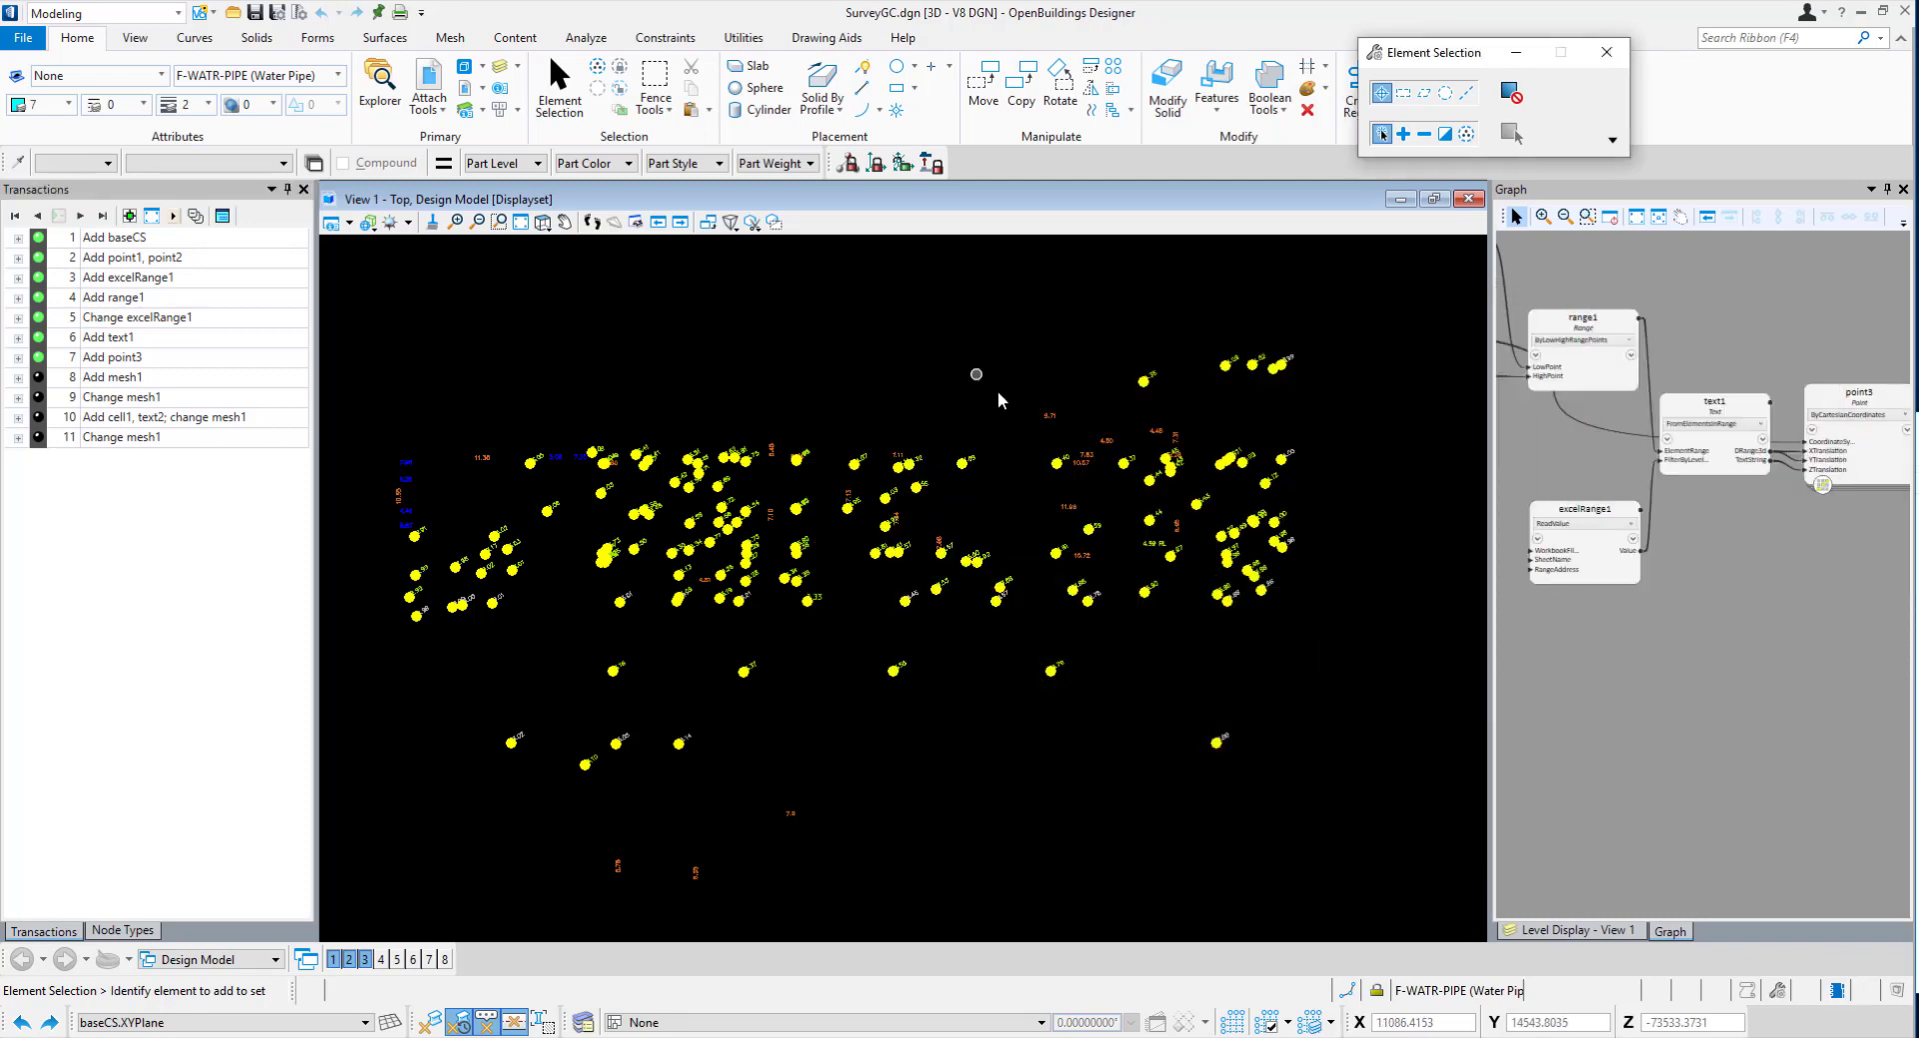
Tilt View 1 into 3D to inspect the elevations of the points above the survey height texts.
{"action": "scroll", "coordinate": [880, 395], "scroll_direction": "down", "scroll_amount": 2}
{"action": "scroll", "coordinate": [876, 432], "scroll_direction": "up", "scroll_amount": 2}
{"action": "middle_click_drag", "start_coordinate": [756, 726], "coordinate": [785, 584], "text": "shift"}
{"action": "scroll", "coordinate": [1572, 717], "scroll_direction": "down", "scroll_amount": 3}
{"action": "scroll", "coordinate": [1687, 609], "scroll_direction": "up", "scroll_amount": 3}
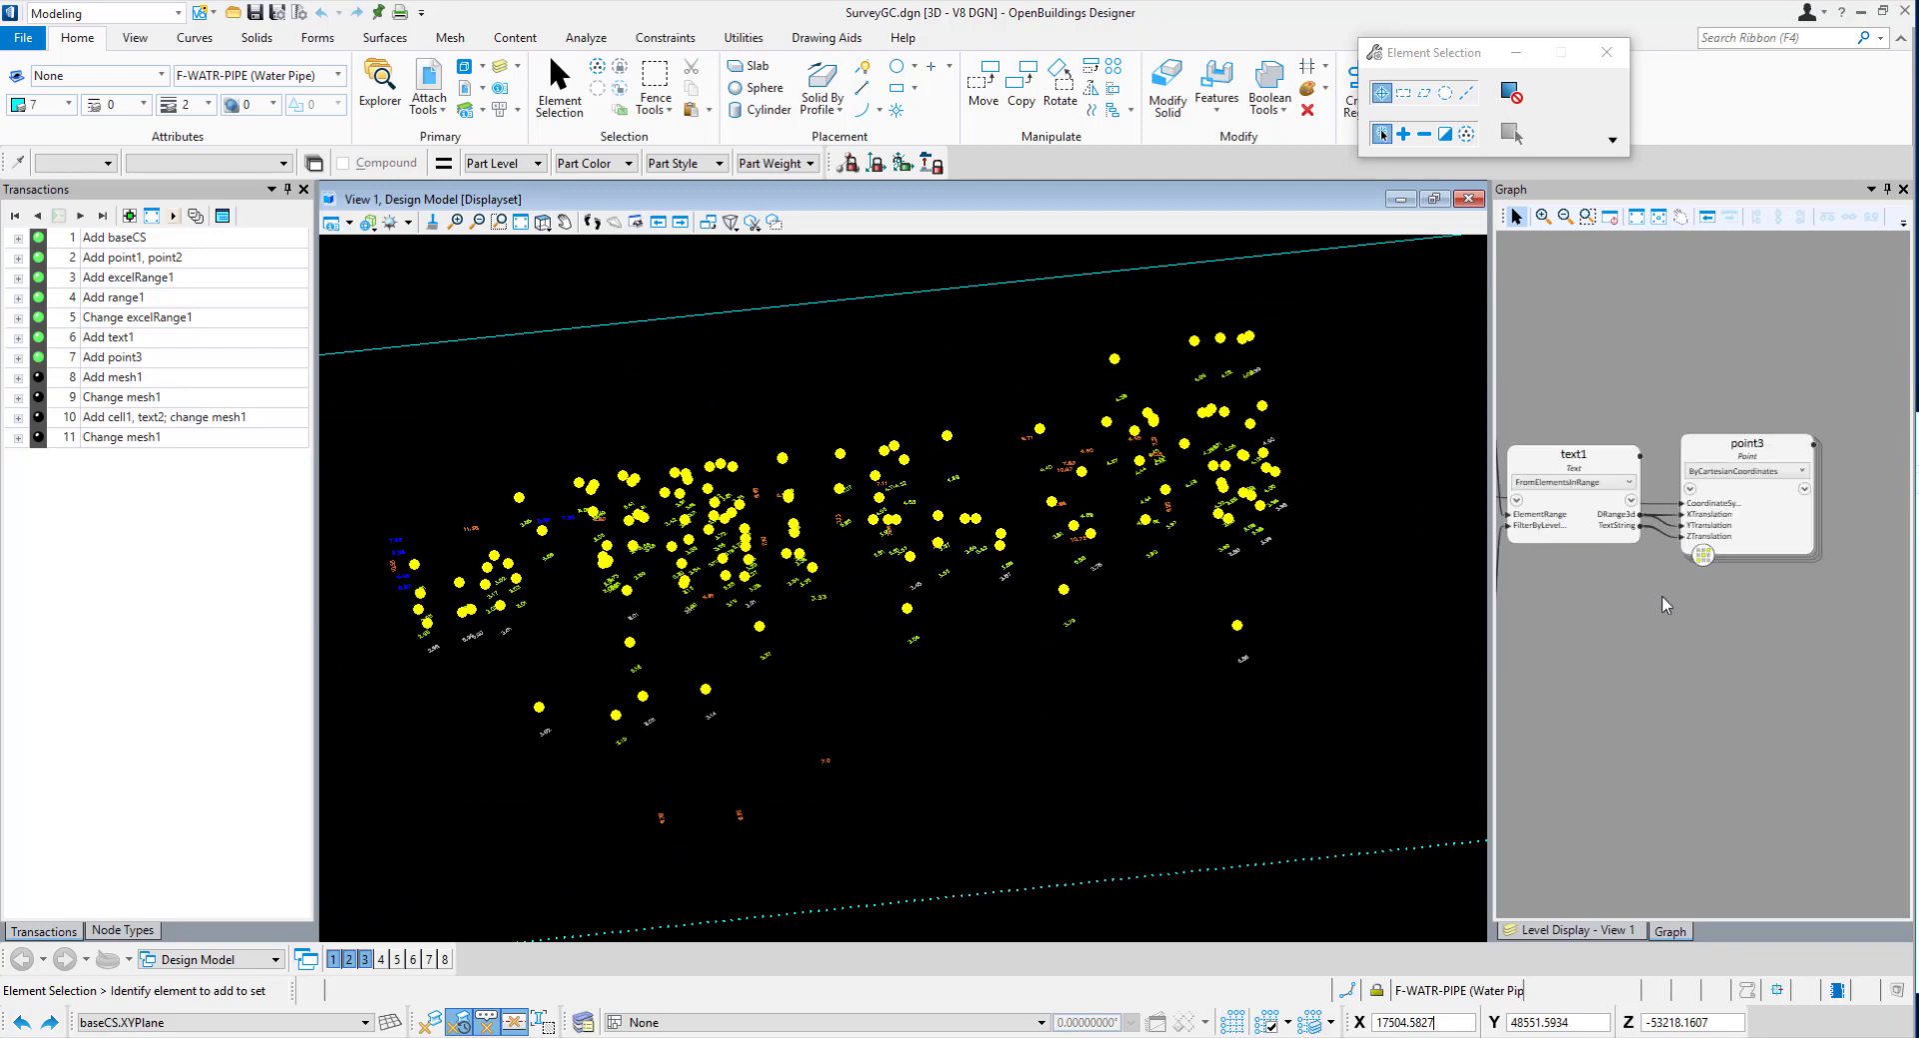
Trace how the DRange3d and TextString outputs of text1 feed the translation inputs of the point3 node.
{"action": "middle_click_drag", "start_coordinate": [1653, 588], "coordinate": [1700, 561]}
{"action": "mouse_move", "coordinate": [1640, 470]}
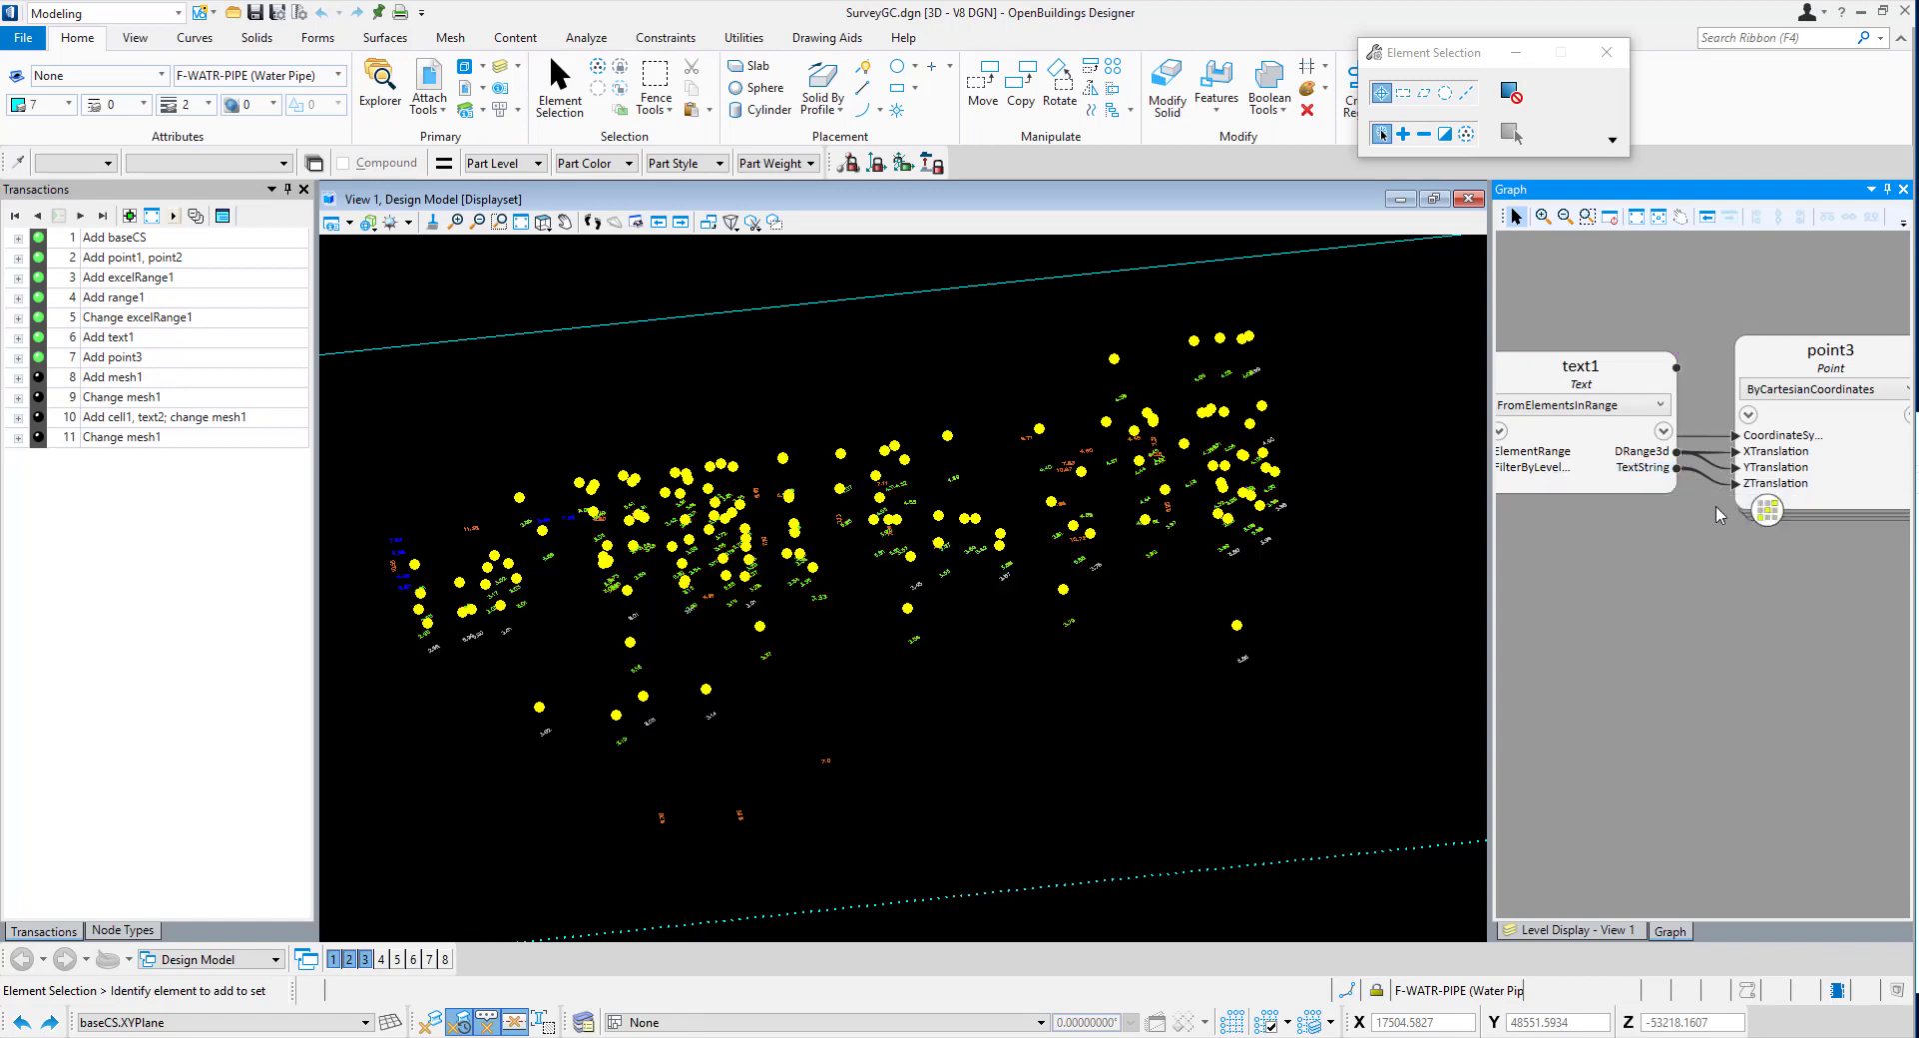
{"action": "mouse_move", "coordinate": [1785, 458]}
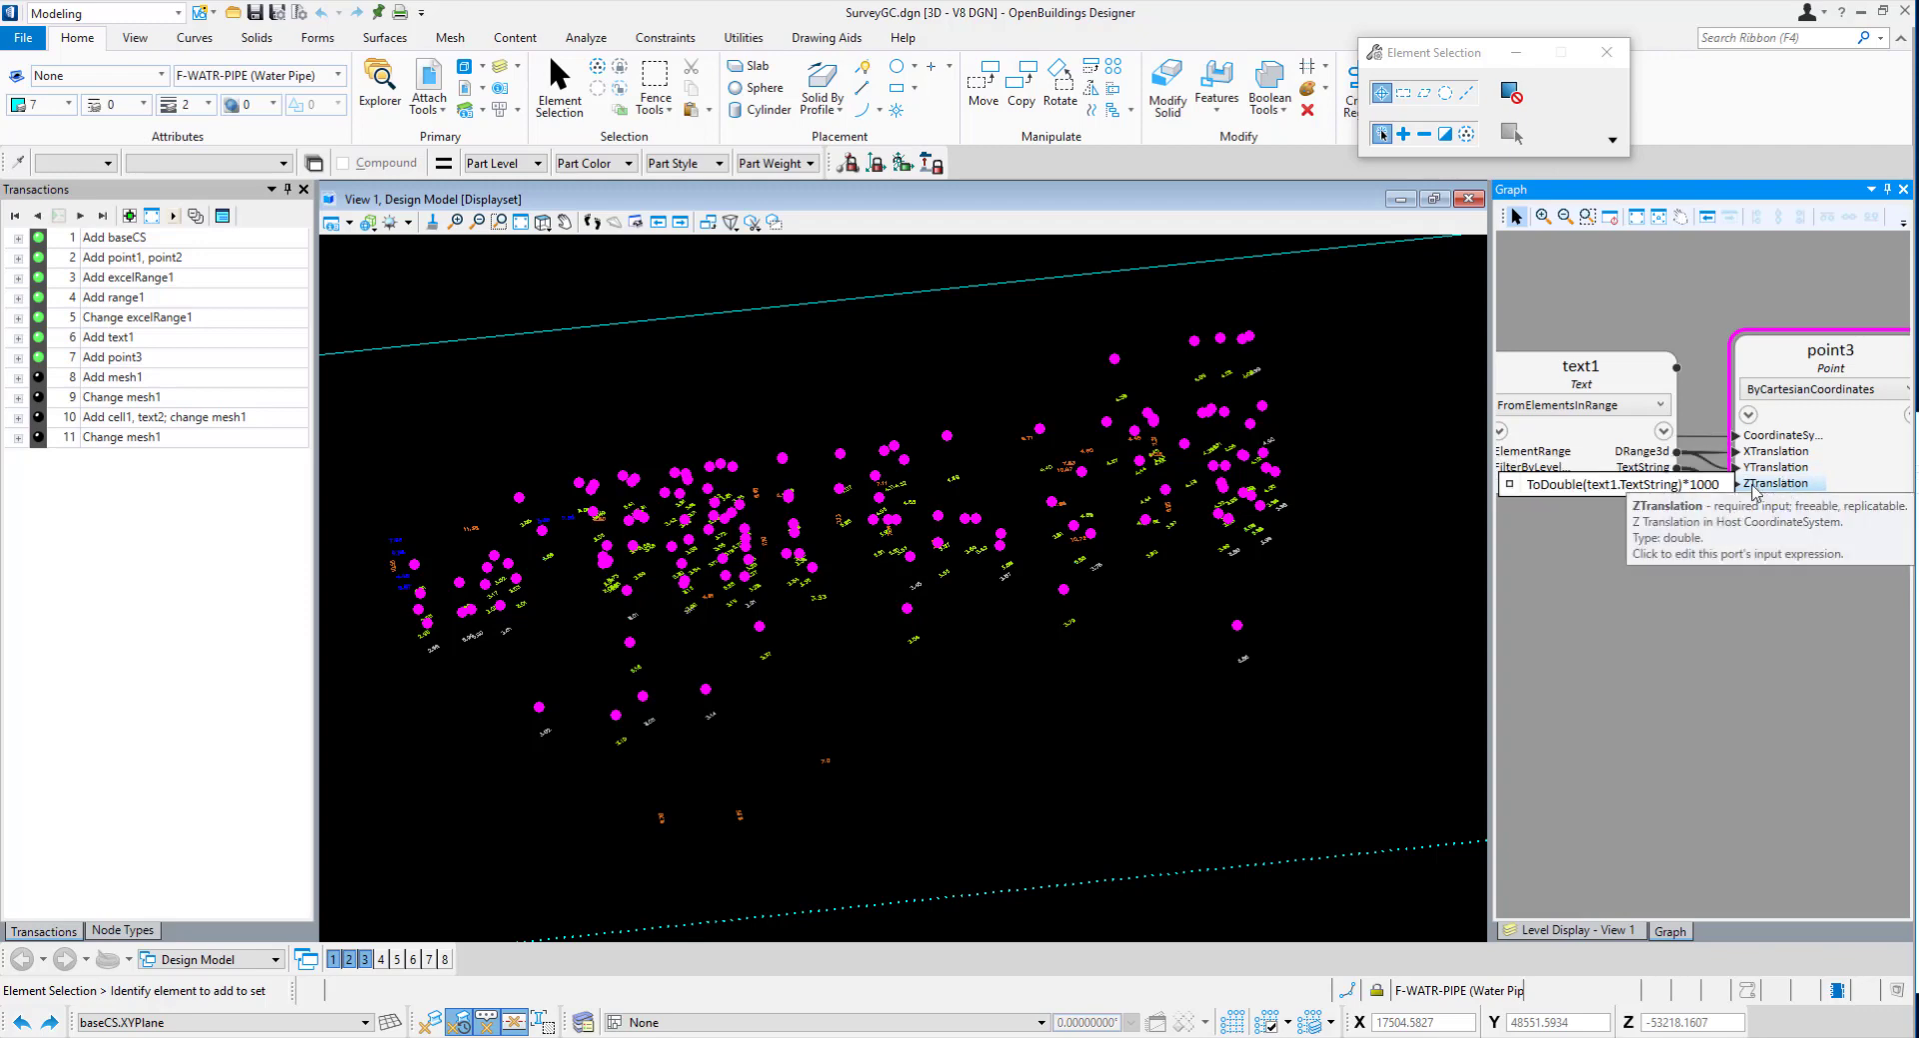
{"action": "scroll", "coordinate": [1642, 523], "scroll_direction": "down", "scroll_amount": 3}
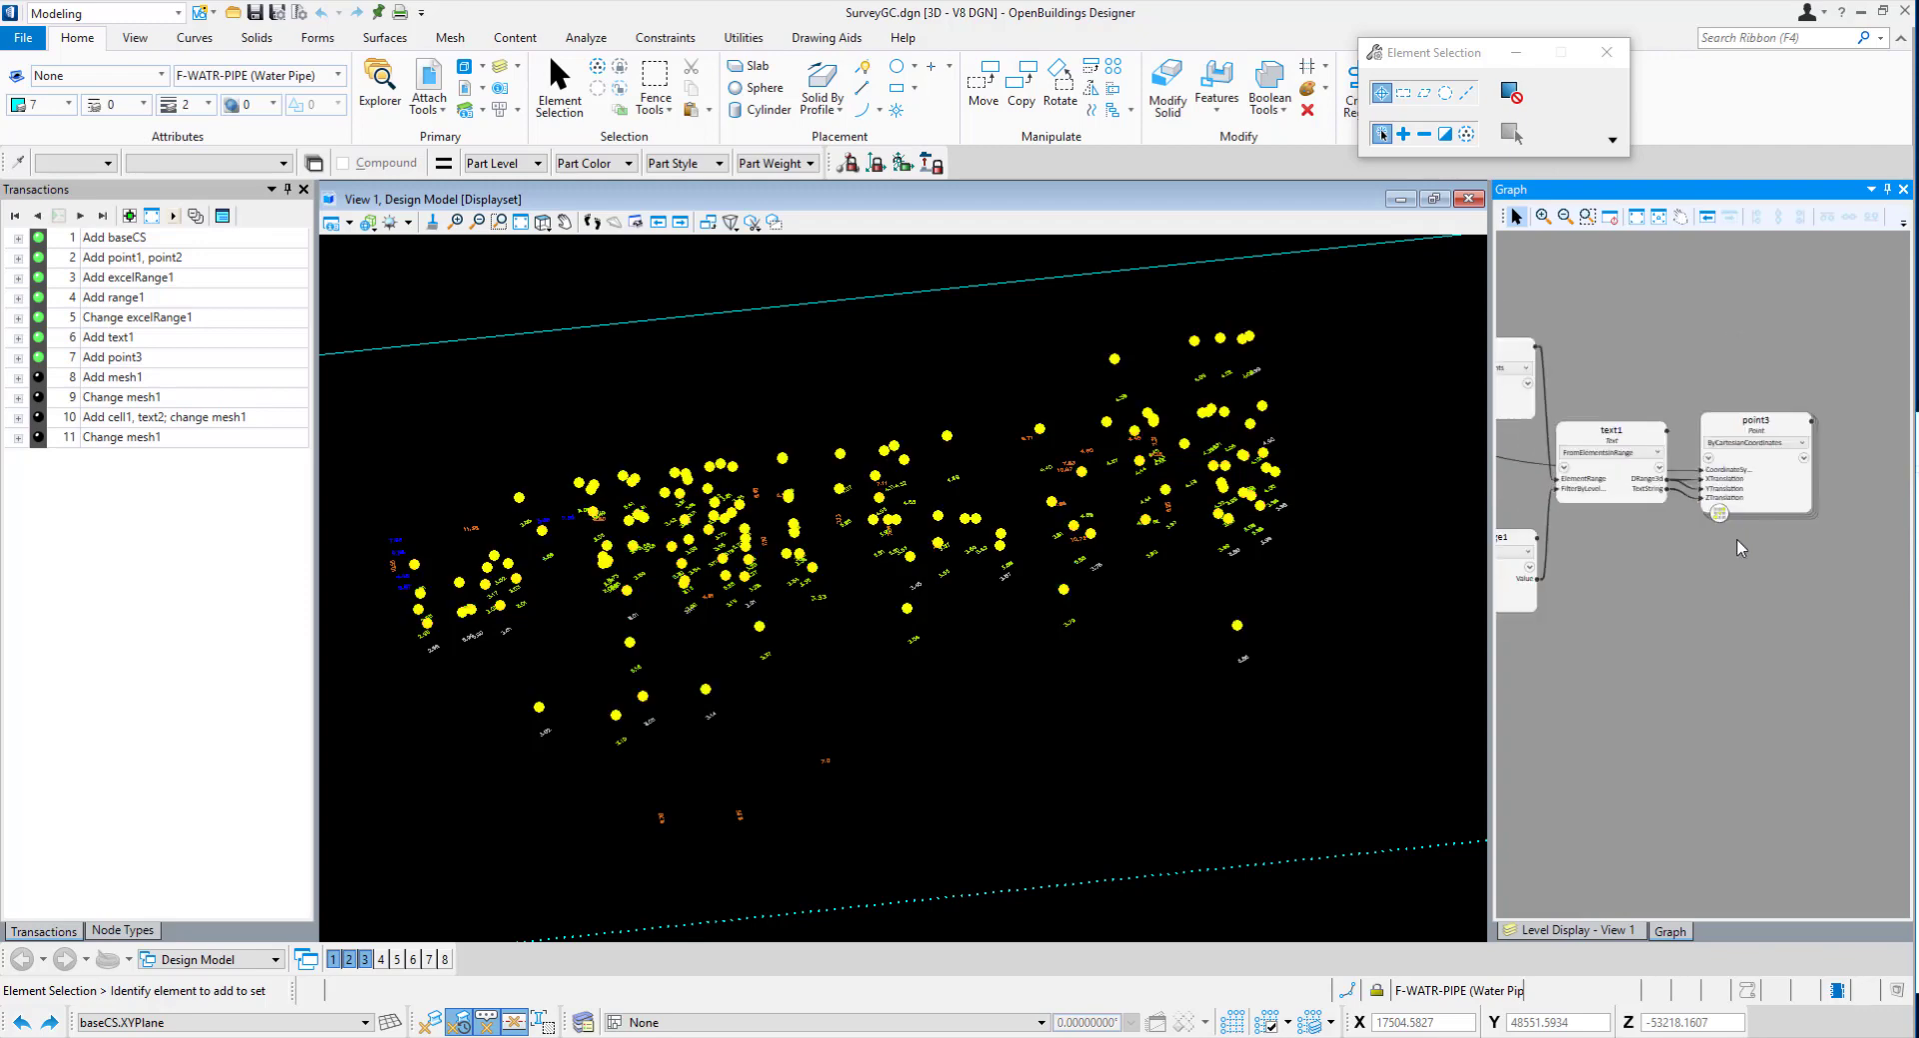
{"action": "scroll", "coordinate": [1738, 537], "scroll_direction": "up", "scroll_amount": 3}
{"action": "scroll", "coordinate": [1738, 536], "scroll_direction": "up", "scroll_amount": 2}
{"action": "middle_click_drag", "start_coordinate": [1721, 524], "coordinate": [1670, 587]}
{"action": "scroll", "coordinate": [1670, 589], "scroll_direction": "down", "scroll_amount": 1}
Examine the ZTranslation expression of point3, highlight its ToDouble function, and close the expression editor.
{"action": "mouse_move", "coordinate": [1665, 514]}
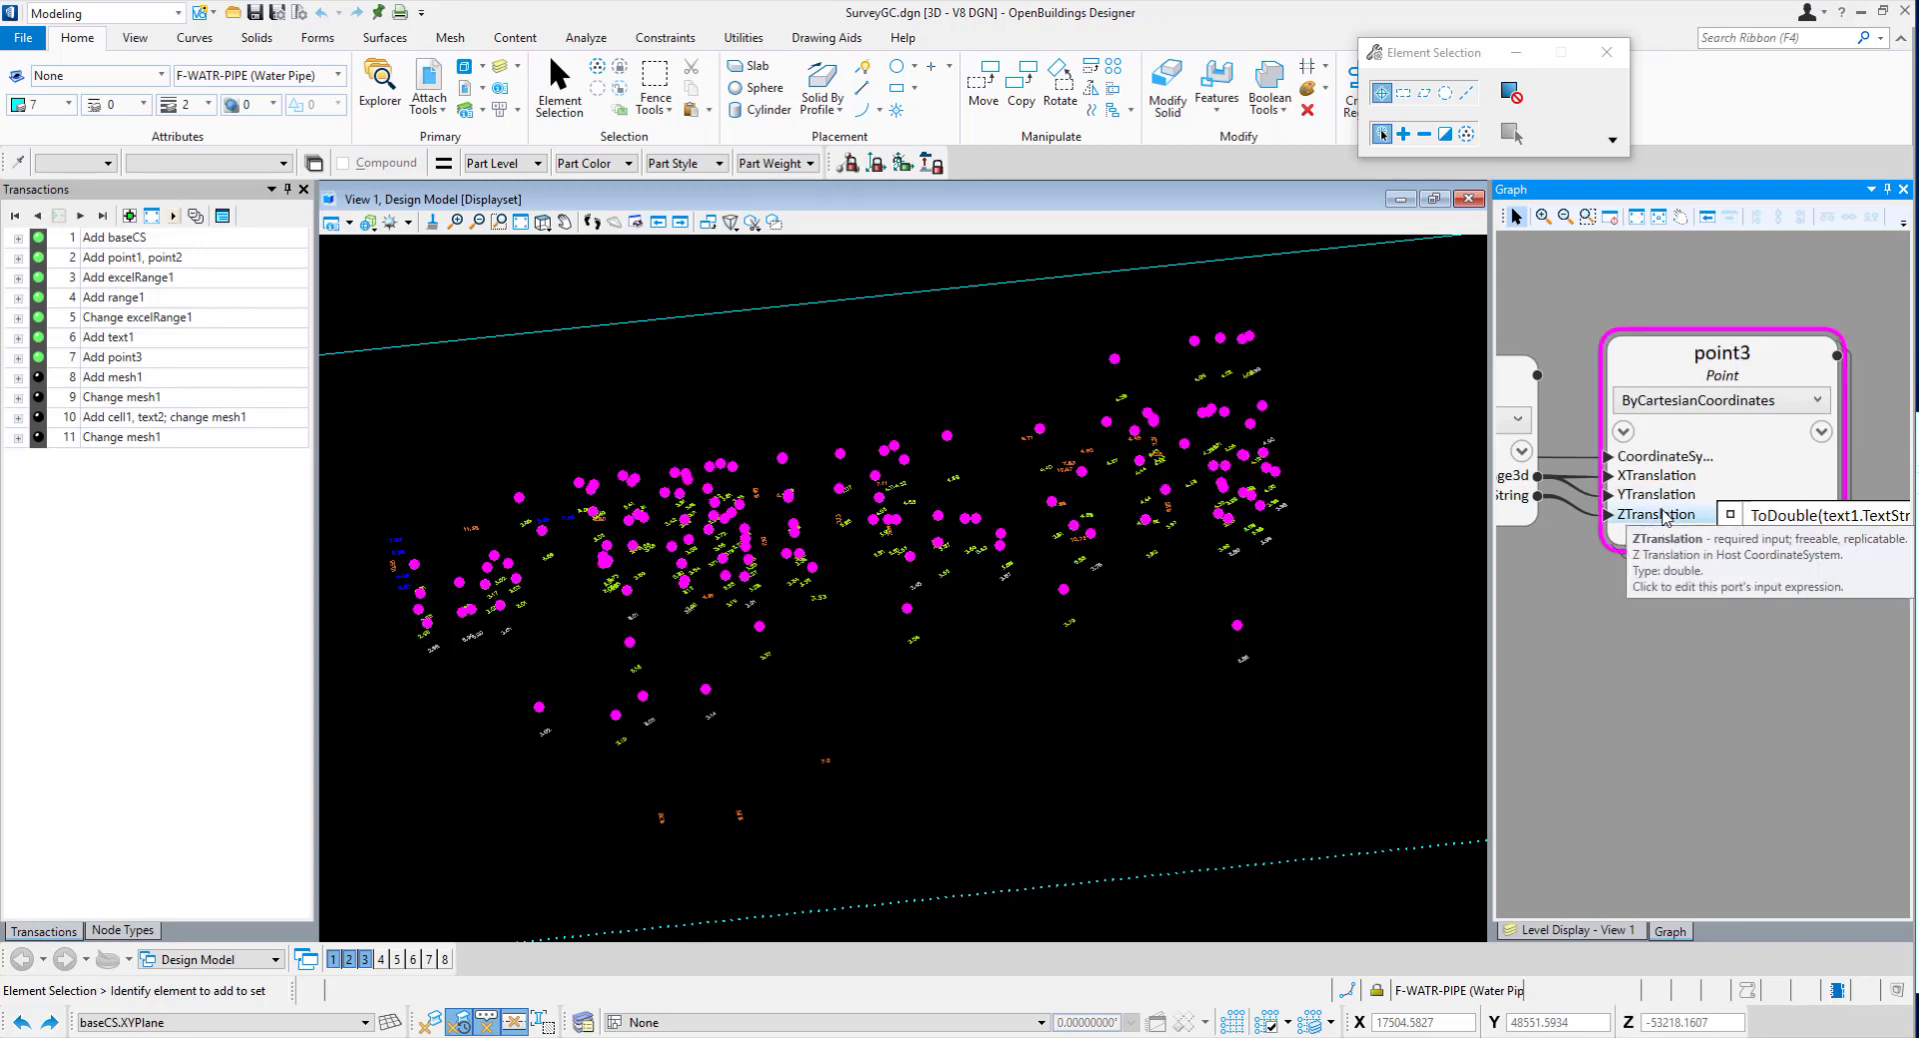
{"action": "scroll", "coordinate": [1594, 599], "scroll_direction": "down", "scroll_amount": 1}
{"action": "middle_click_drag", "start_coordinate": [1811, 621], "coordinate": [1743, 643]}
{"action": "mouse_move", "coordinate": [1595, 549]}
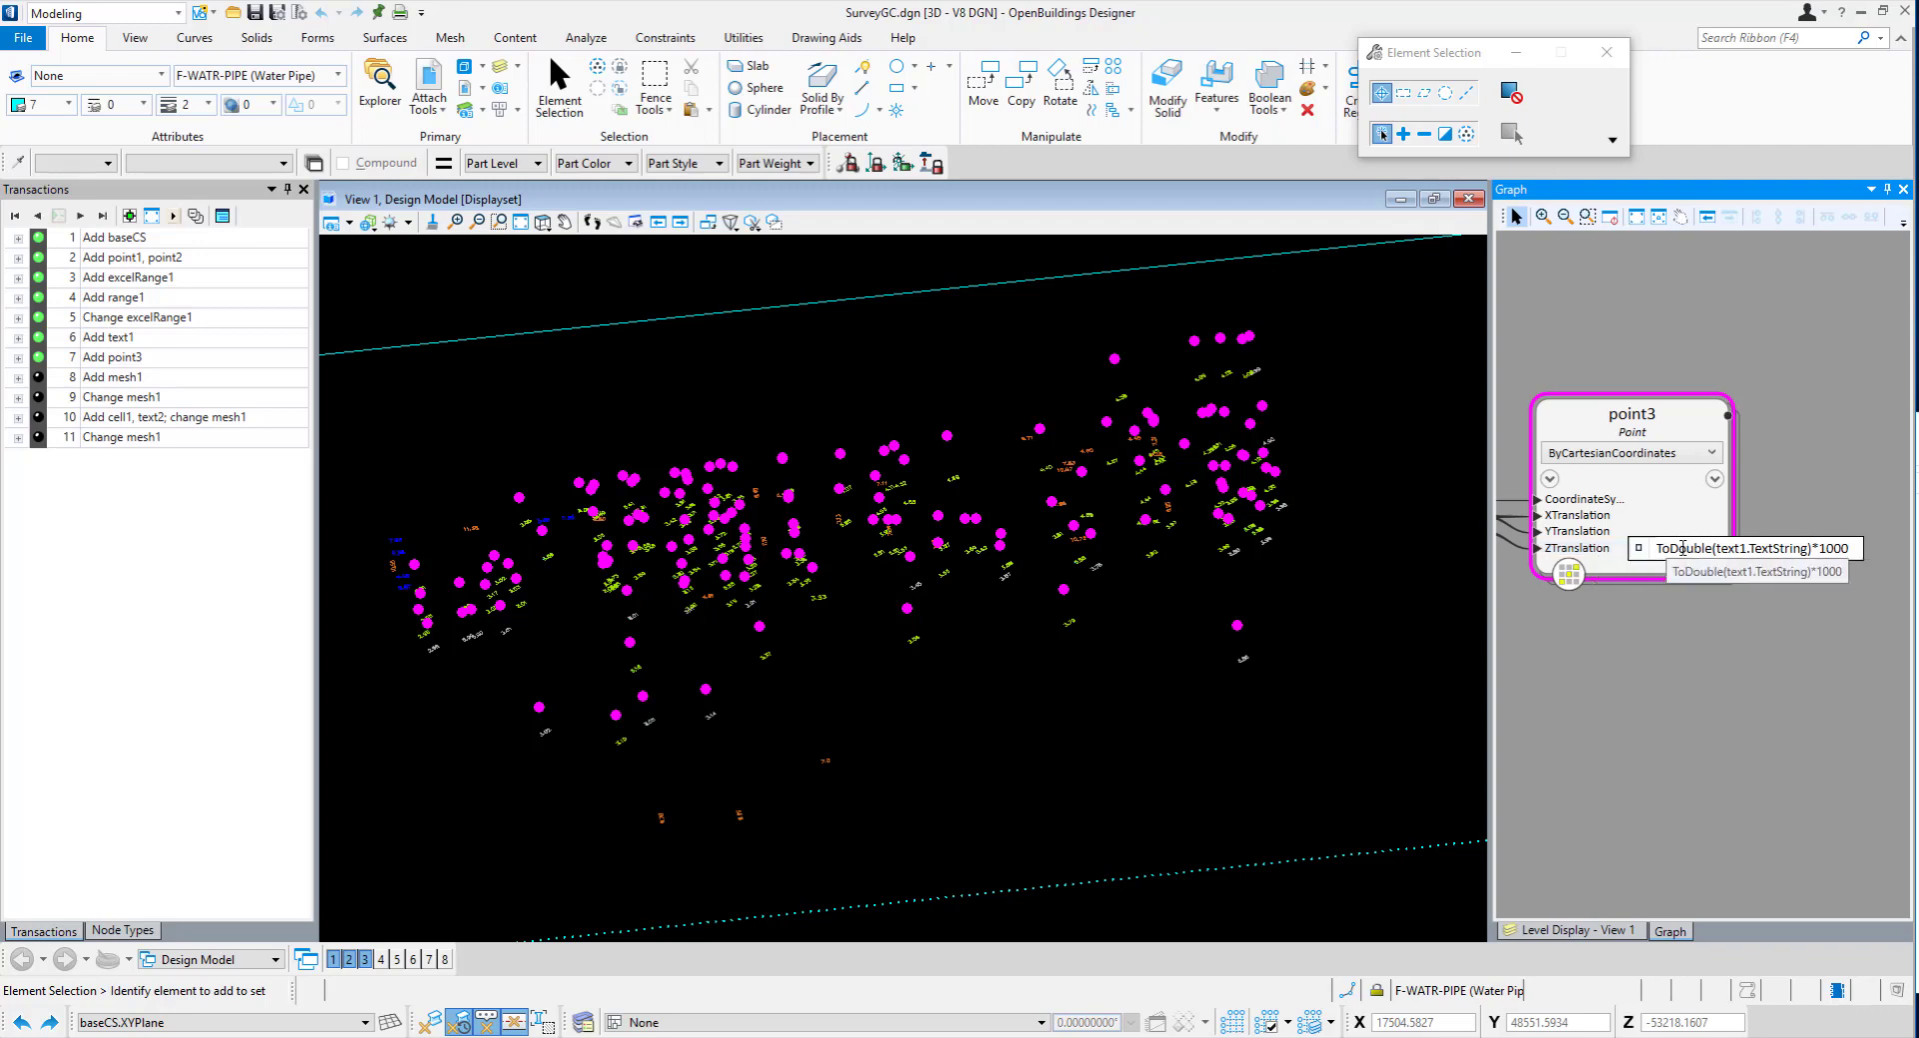
{"action": "left_click_drag", "start_coordinate": [1657, 547], "coordinate": [1672, 548]}
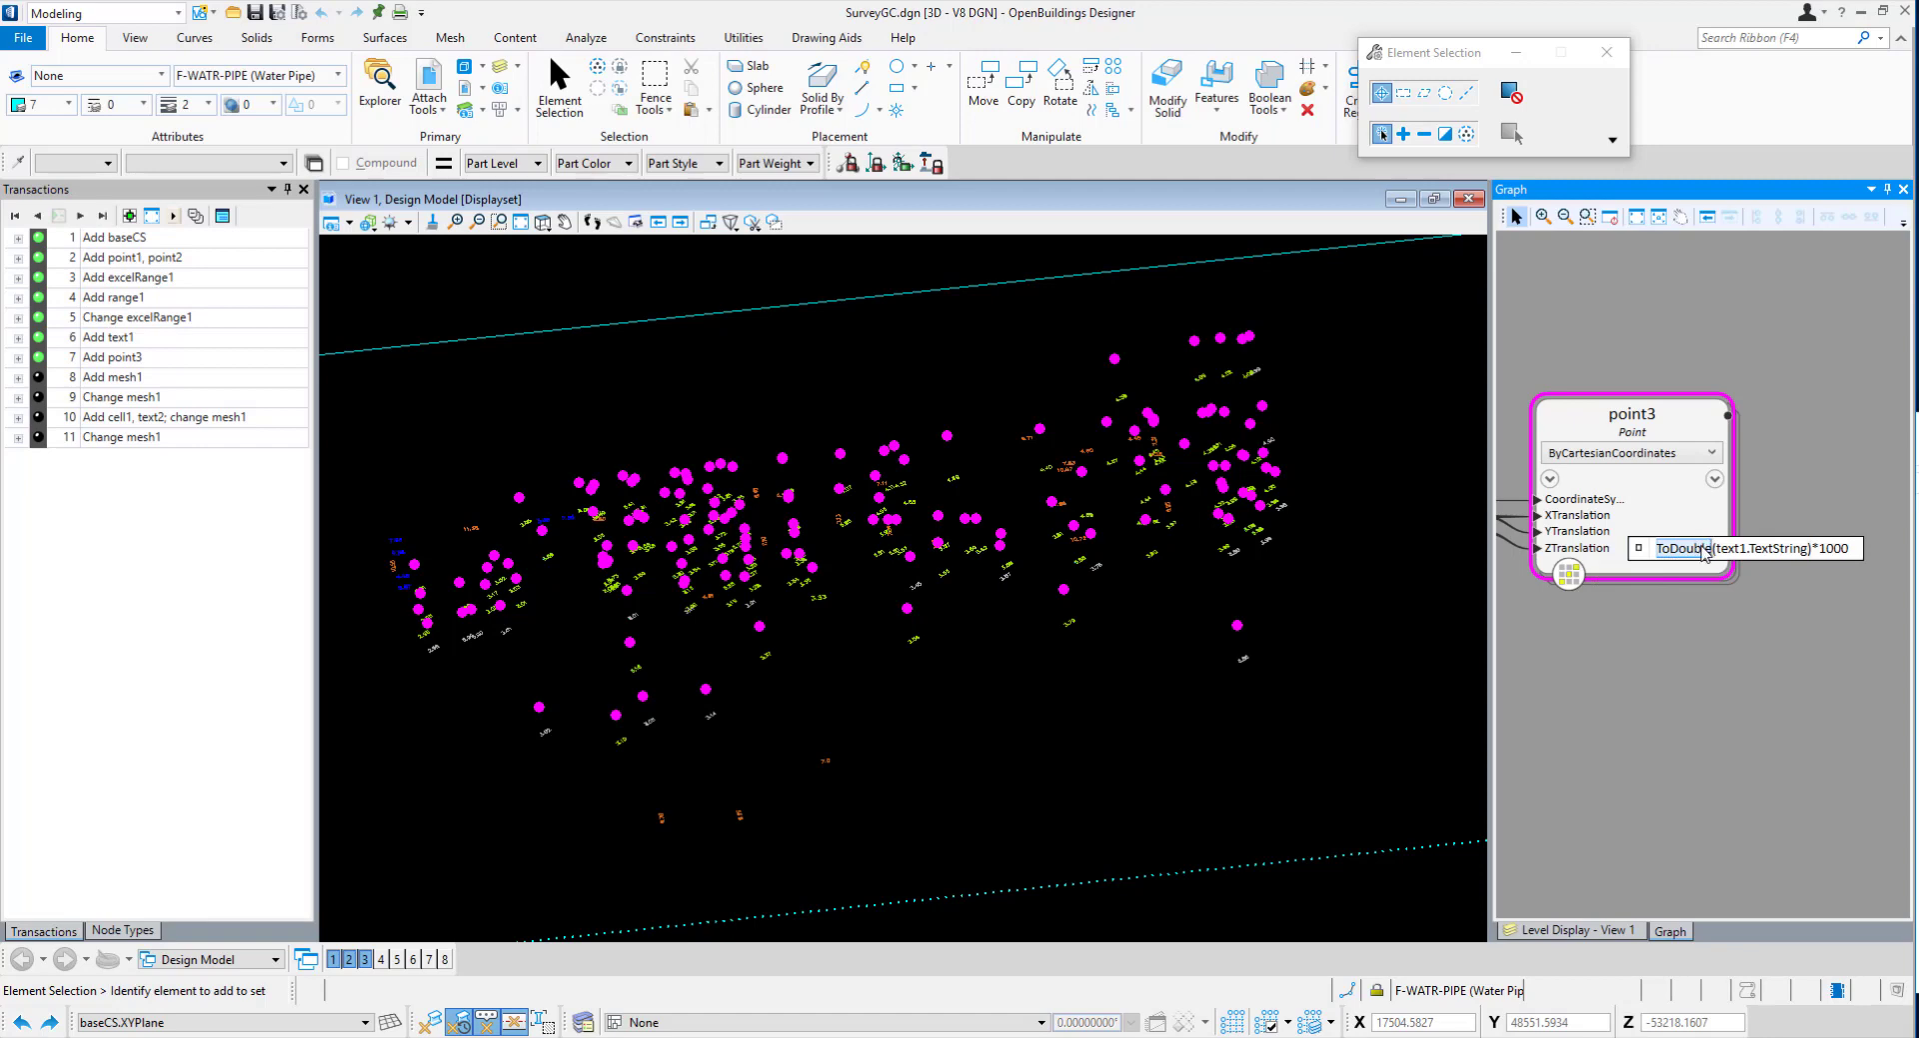
{"action": "left_click", "coordinate": [1702, 548]}
{"action": "left_click", "coordinate": [1764, 645]}
{"action": "scroll", "coordinate": [1760, 636], "scroll_direction": "down", "scroll_amount": 1}
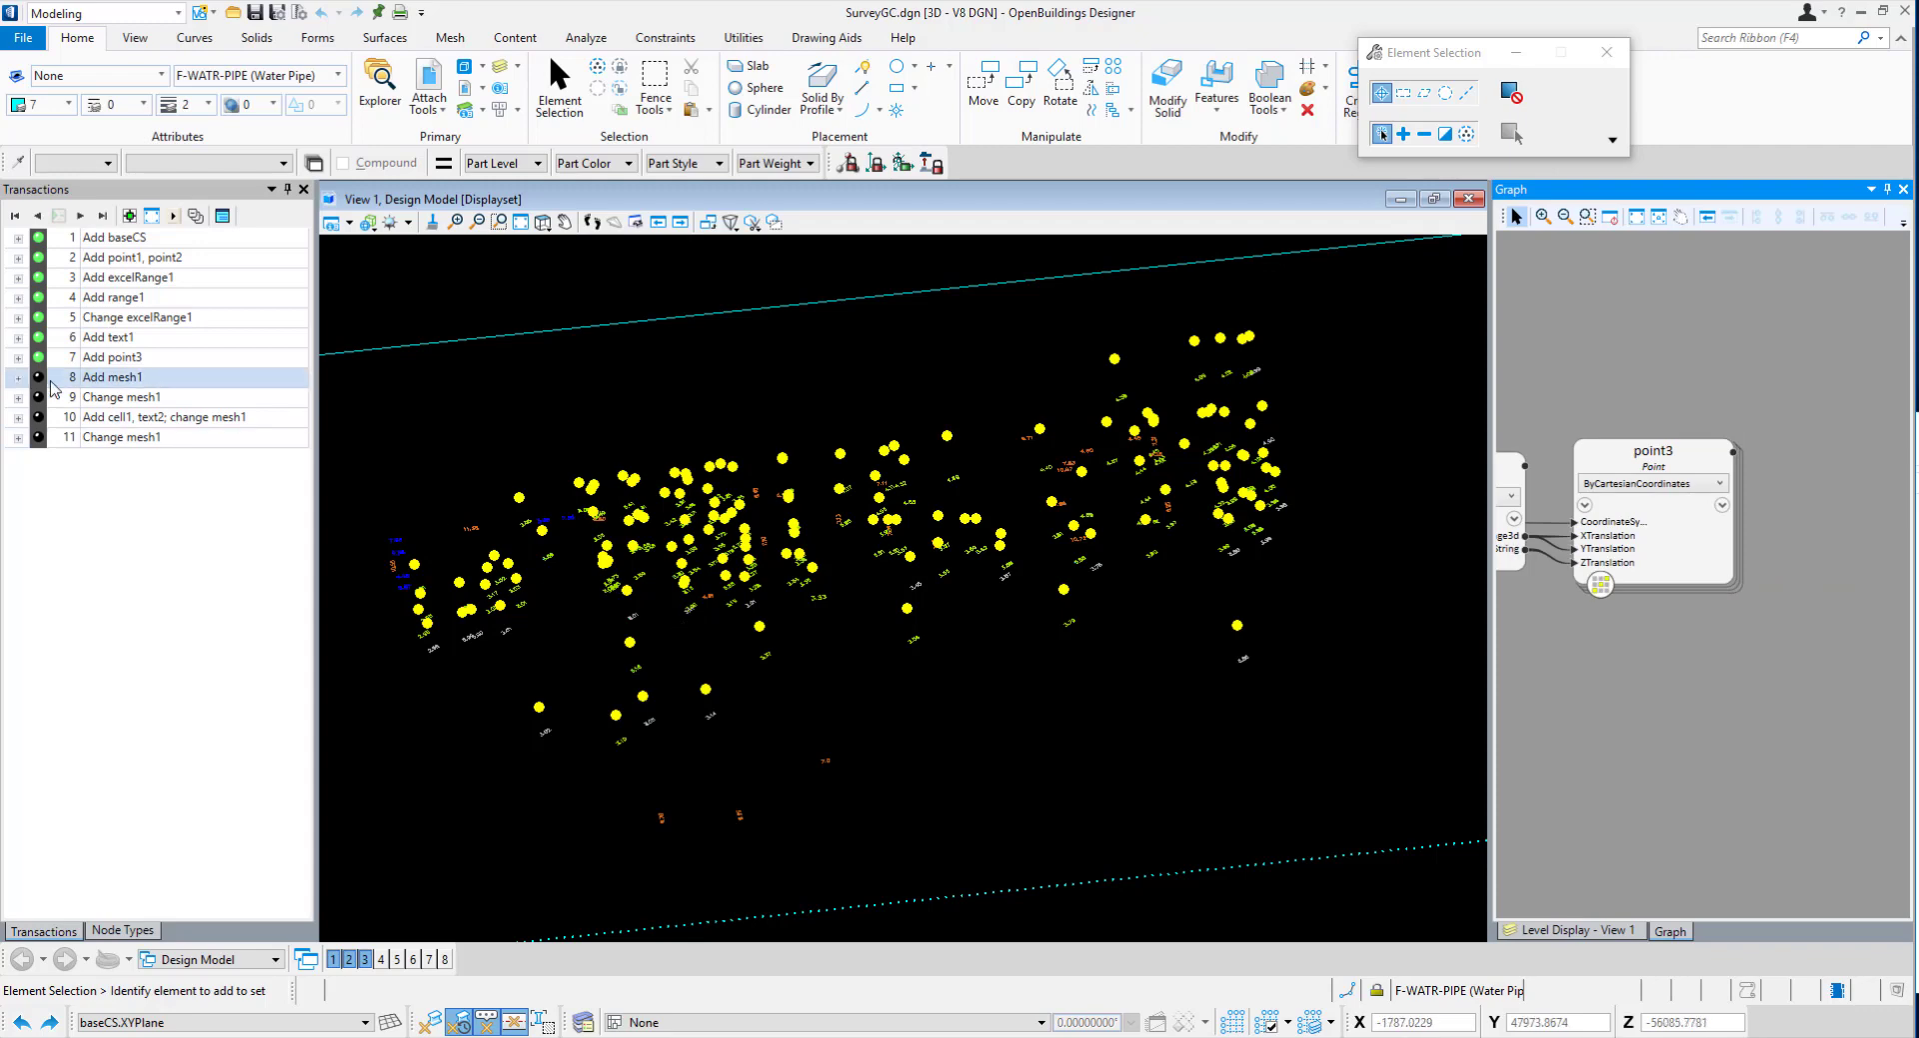
Replay the Add mesh1 transaction and change the display style of View 1 to Illustration.
{"action": "left_click", "coordinate": [38, 378]}
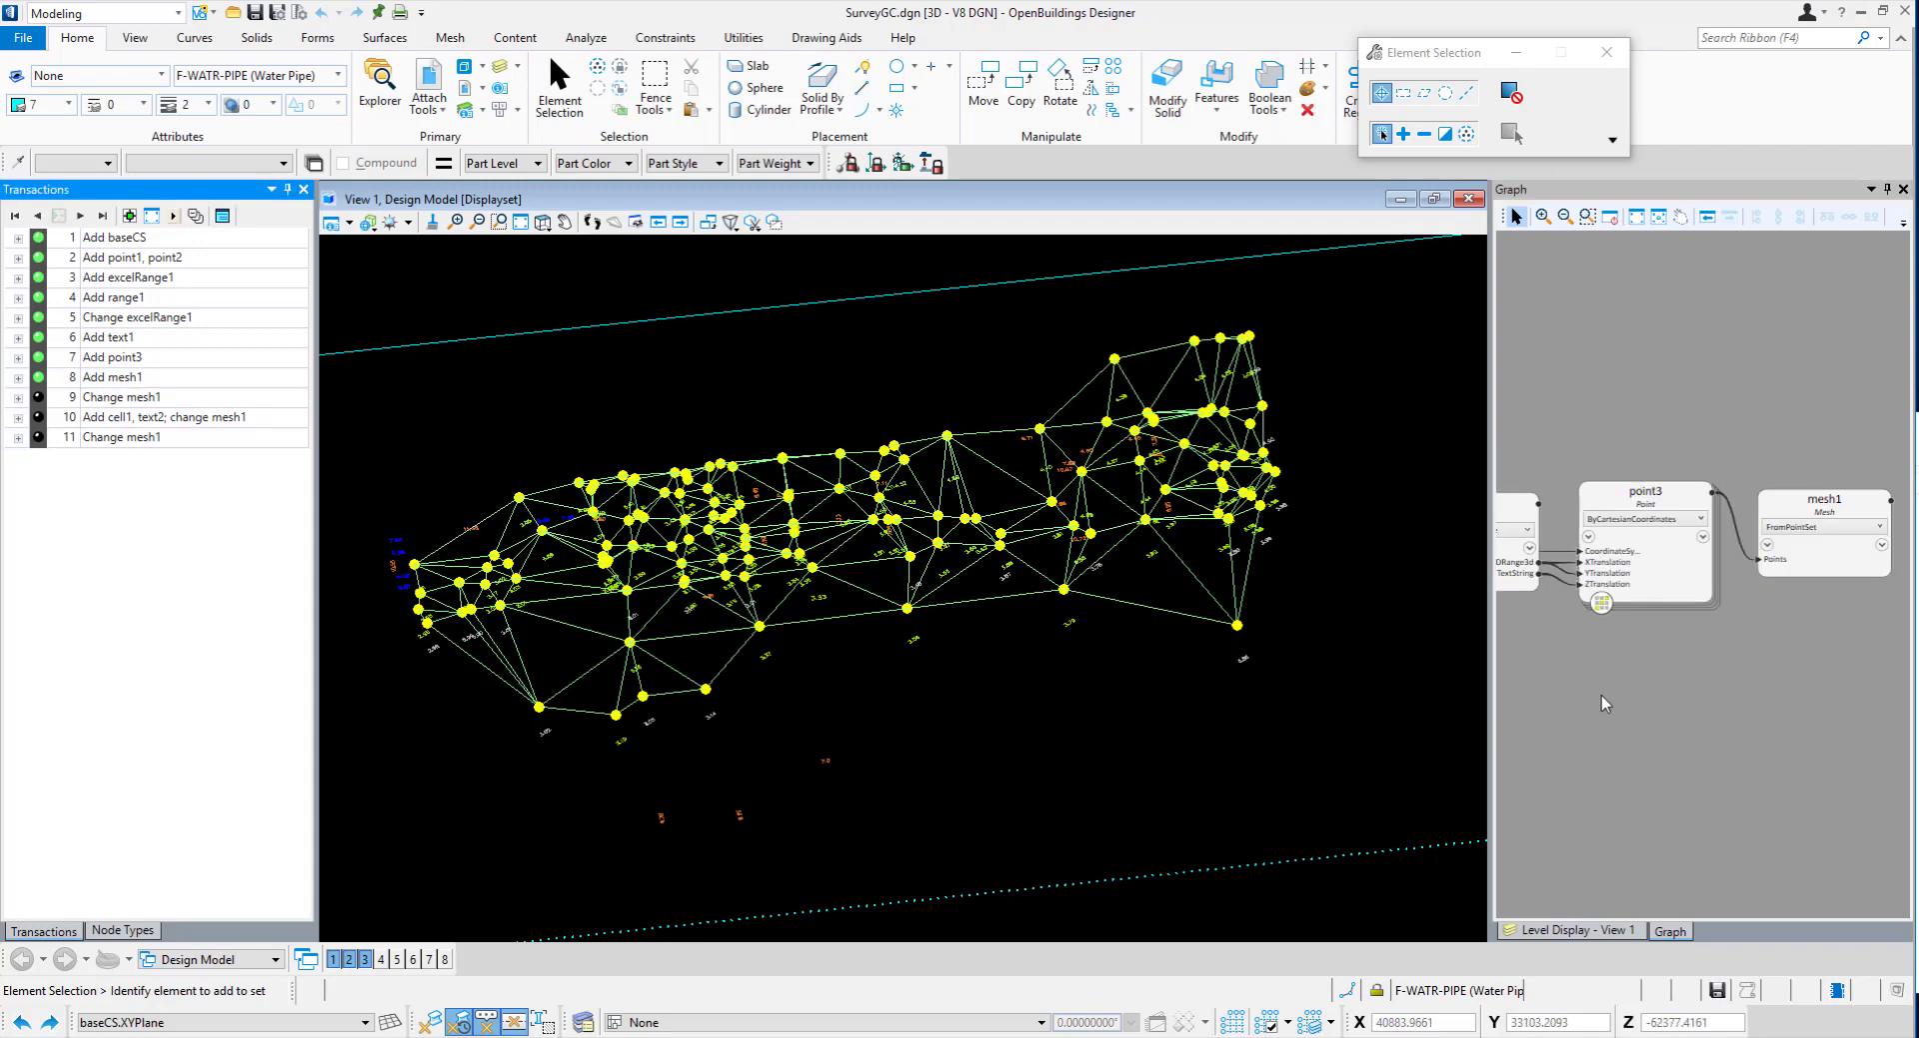
{"action": "left_click", "coordinate": [368, 222]}
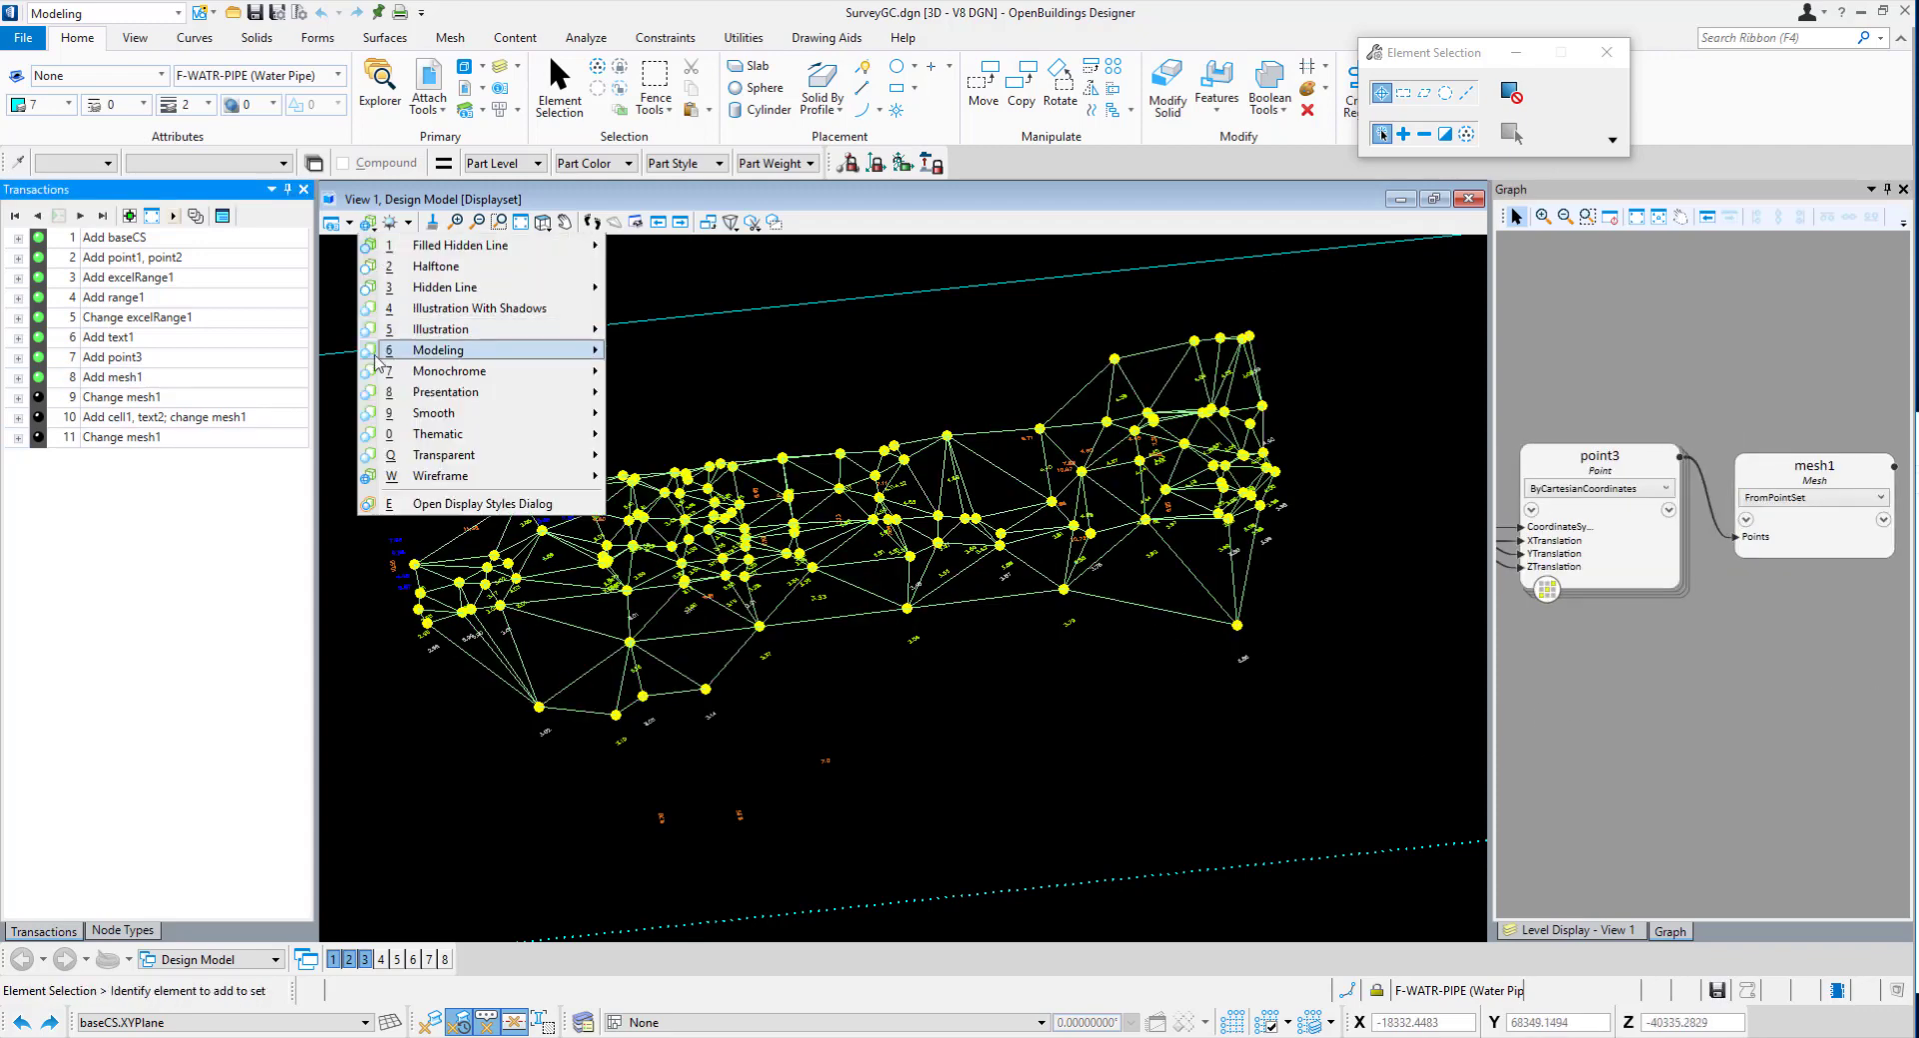
{"action": "mouse_move", "coordinate": [470, 329]}
{"action": "left_click", "coordinate": [675, 330]}
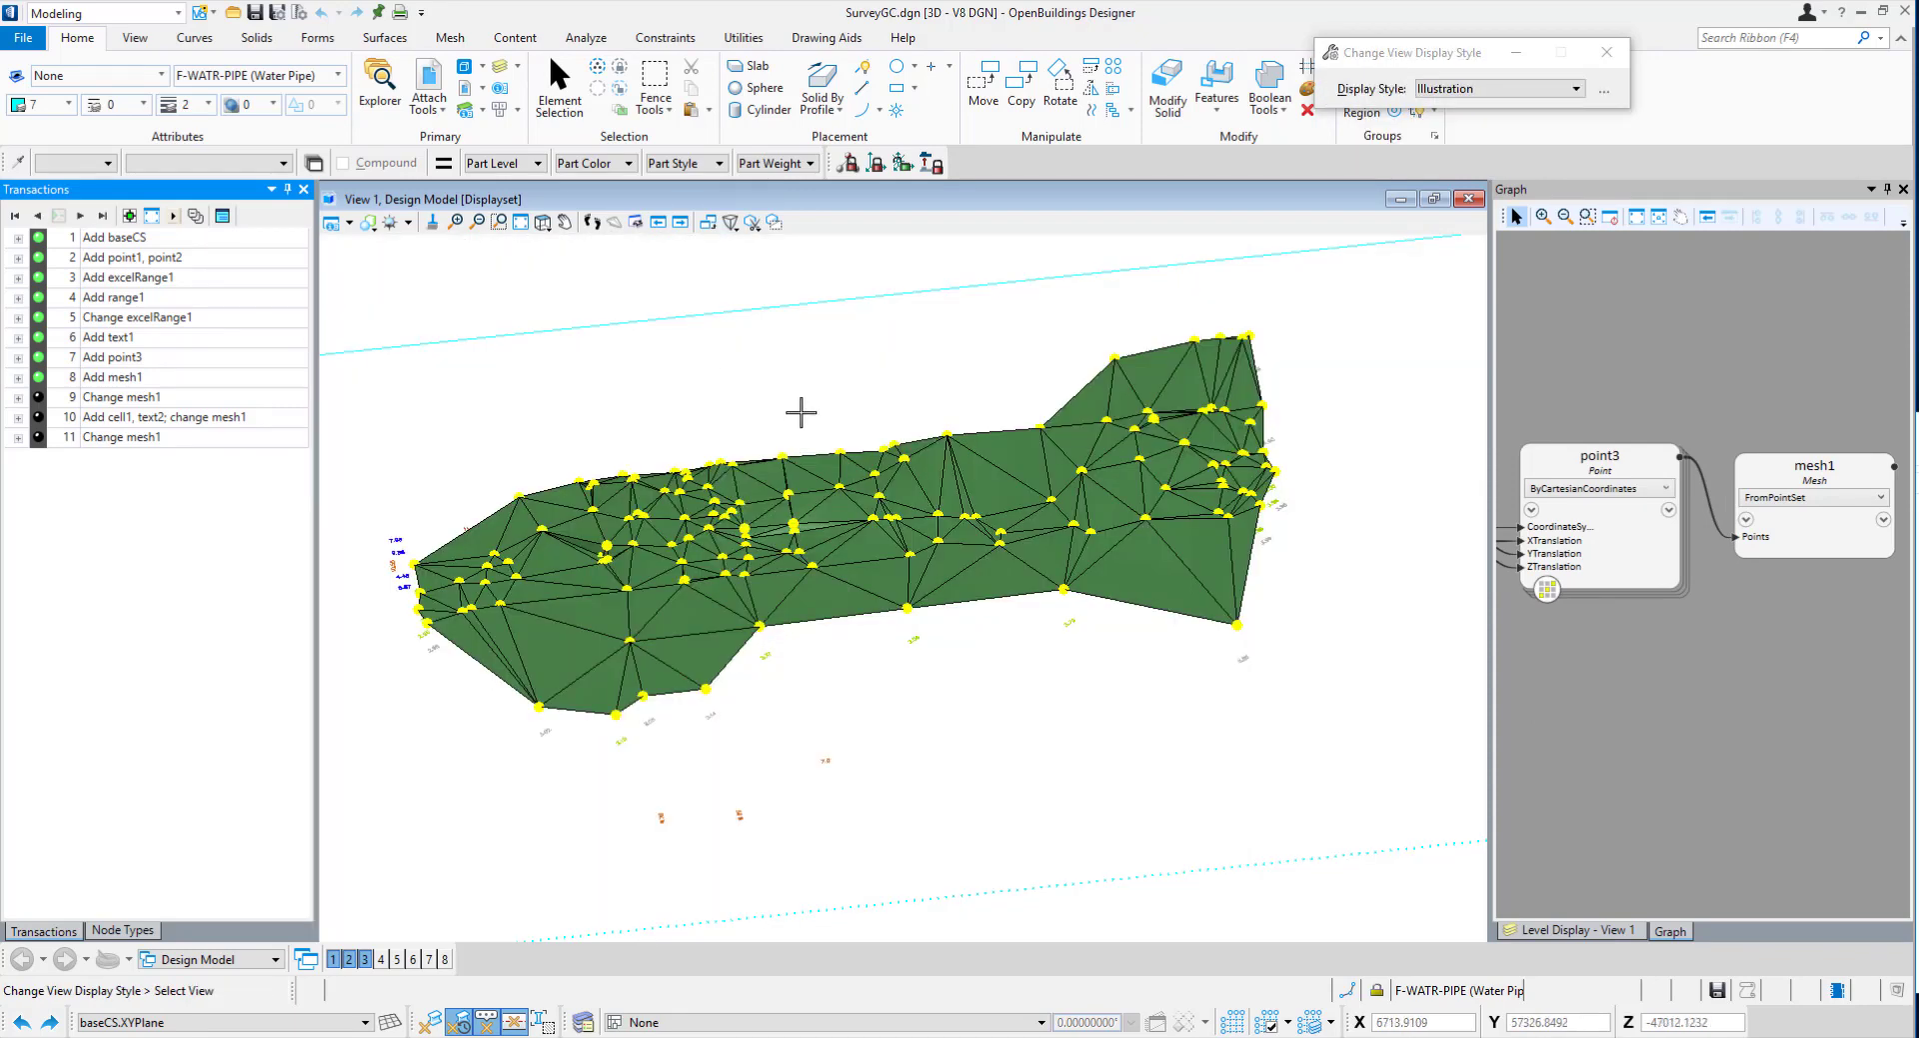
Rotate View 1 dynamically to inspect the terrain mesh from several angles.
{"action": "left_click", "coordinate": [543, 222]}
{"action": "left_click", "coordinate": [600, 245]}
{"action": "left_click_drag", "start_coordinate": [763, 638], "coordinate": [825, 635]}
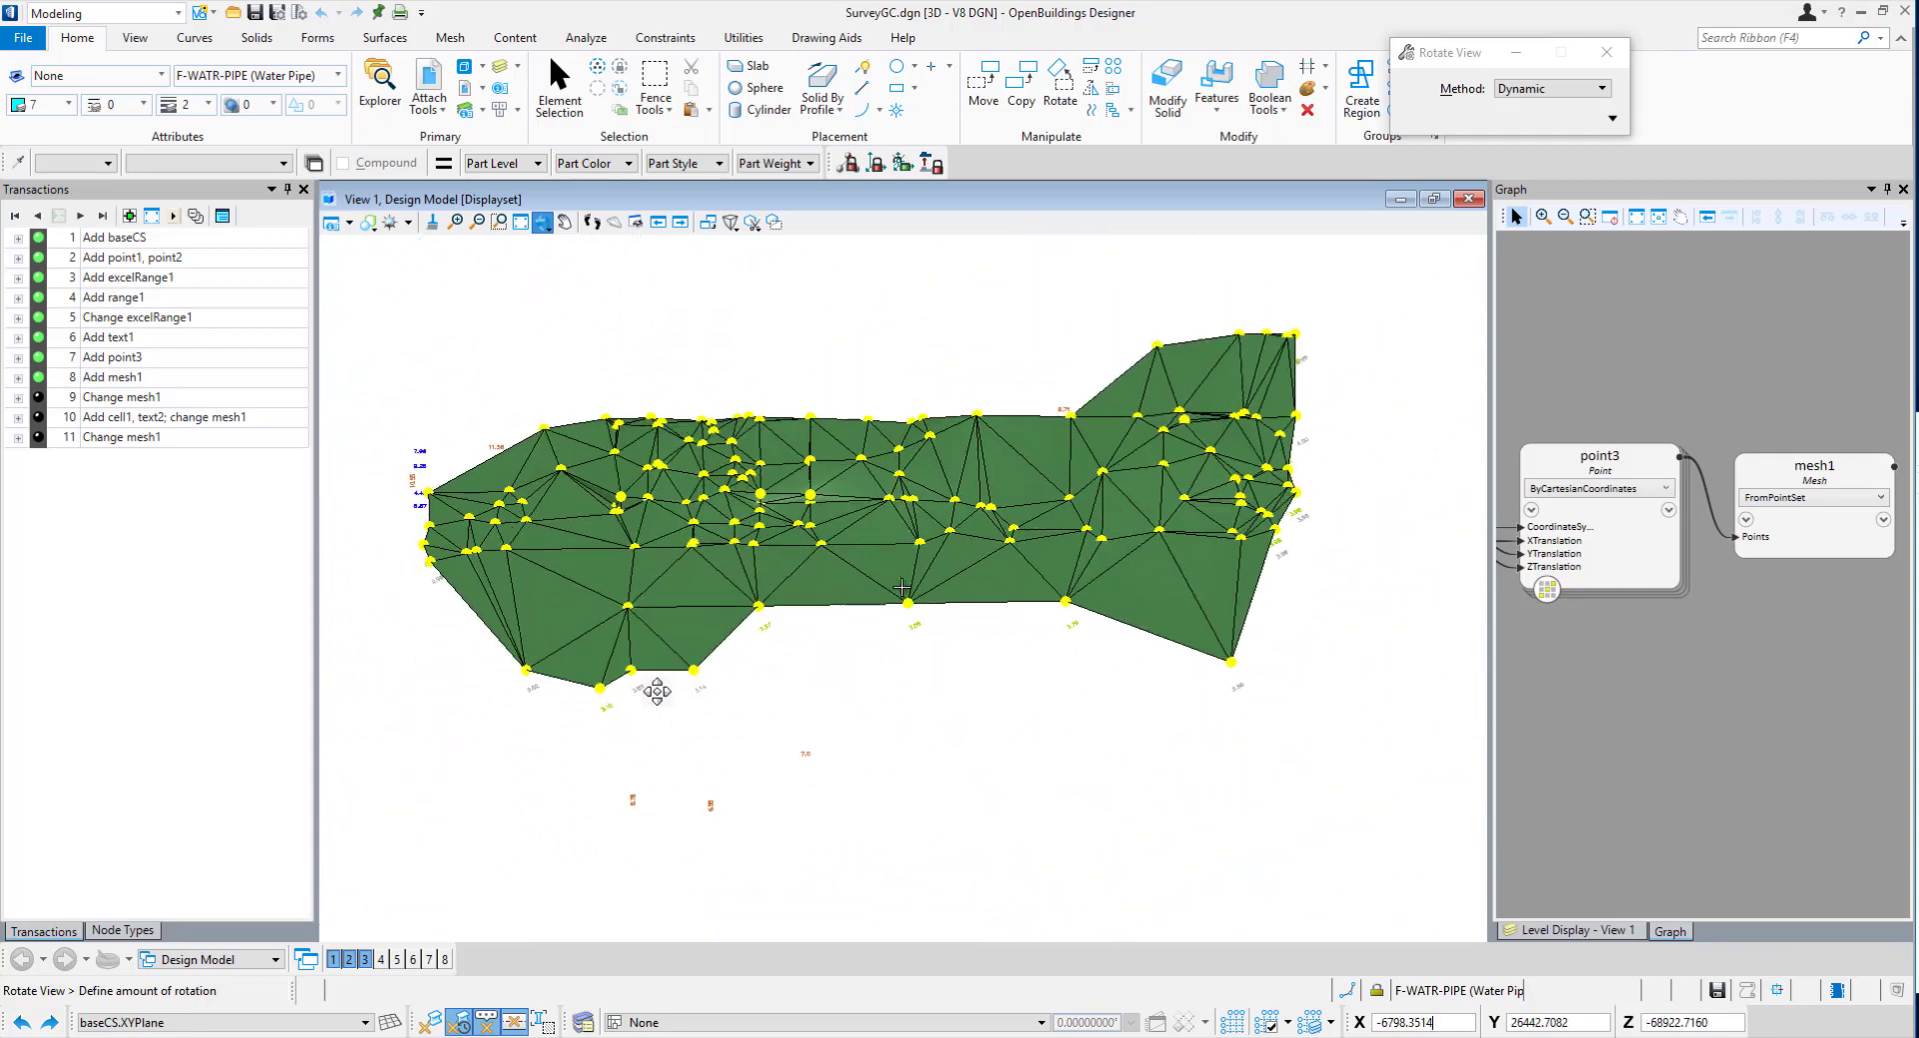
{"action": "left_click", "coordinate": [920, 609]}
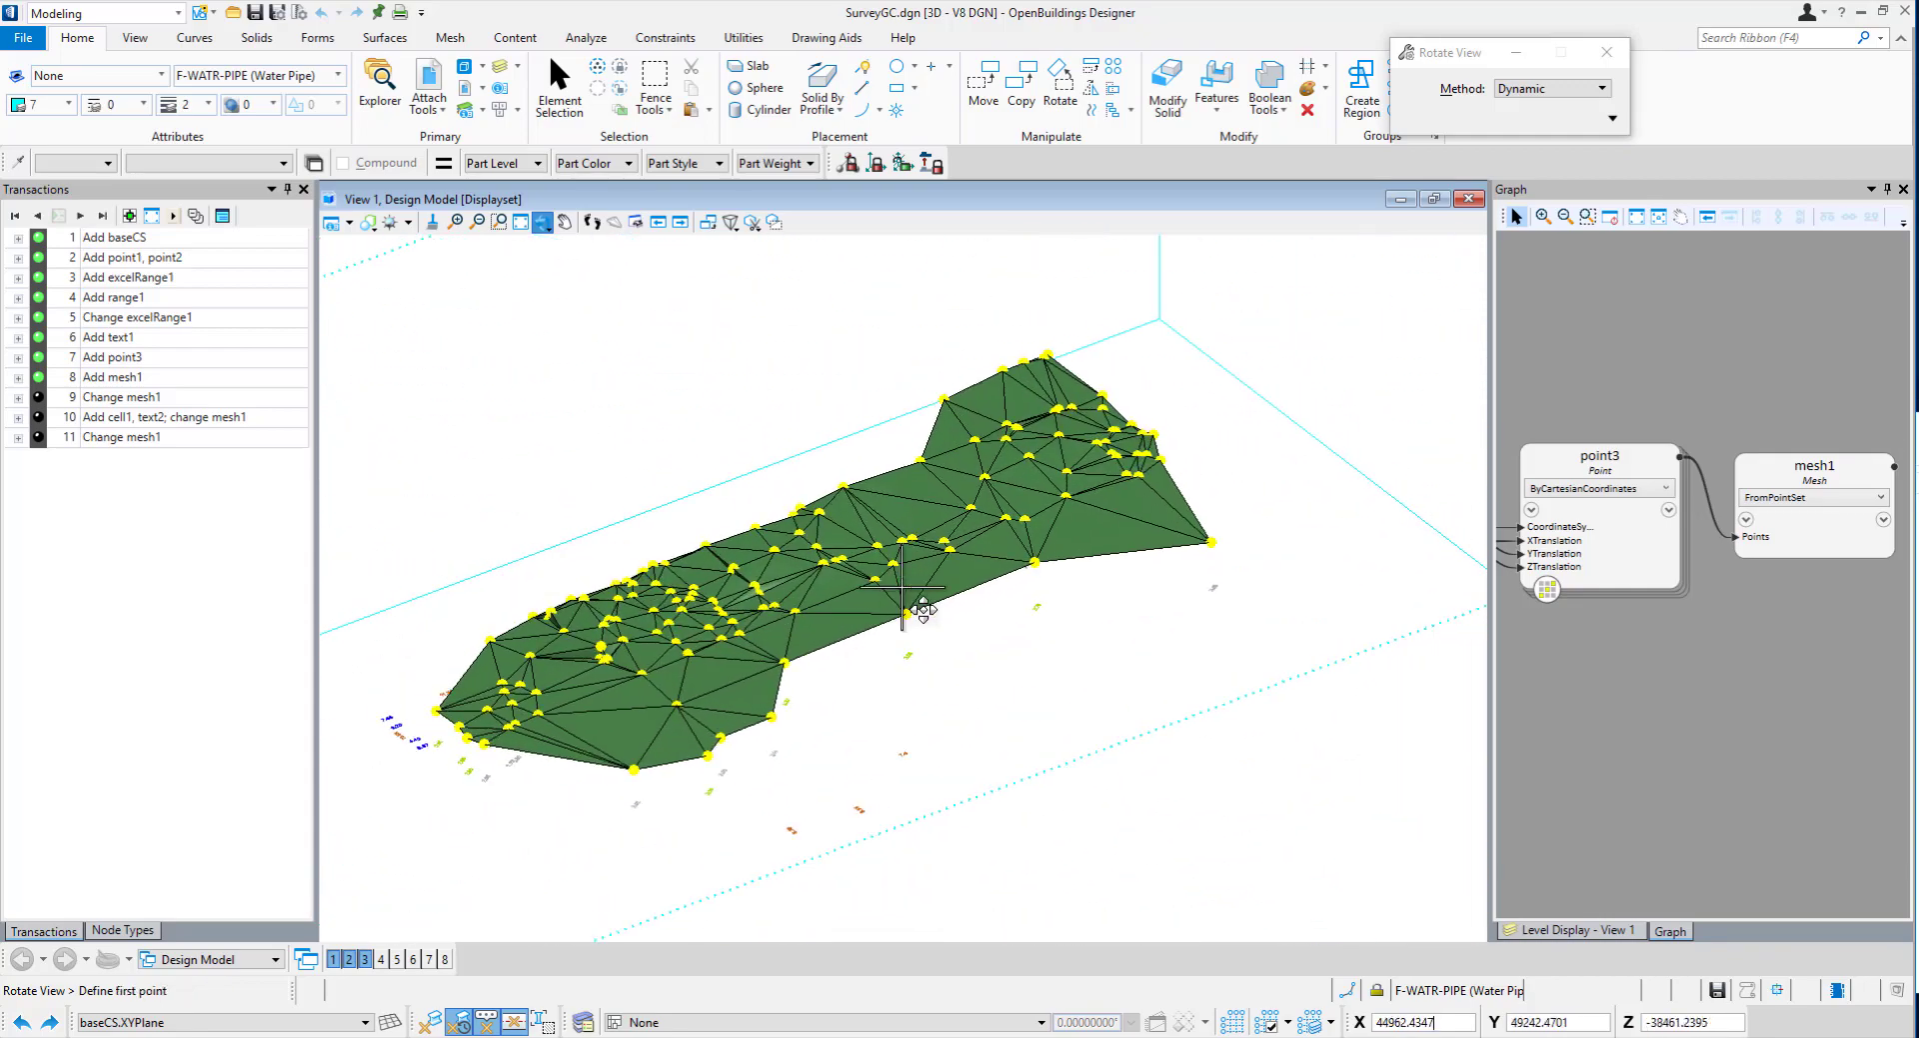
Leave the view rotation and replay the transaction that adds cell1 and text2 and changes mesh1, inspecting the labelled points.
{"action": "right_click", "coordinate": [961, 645]}
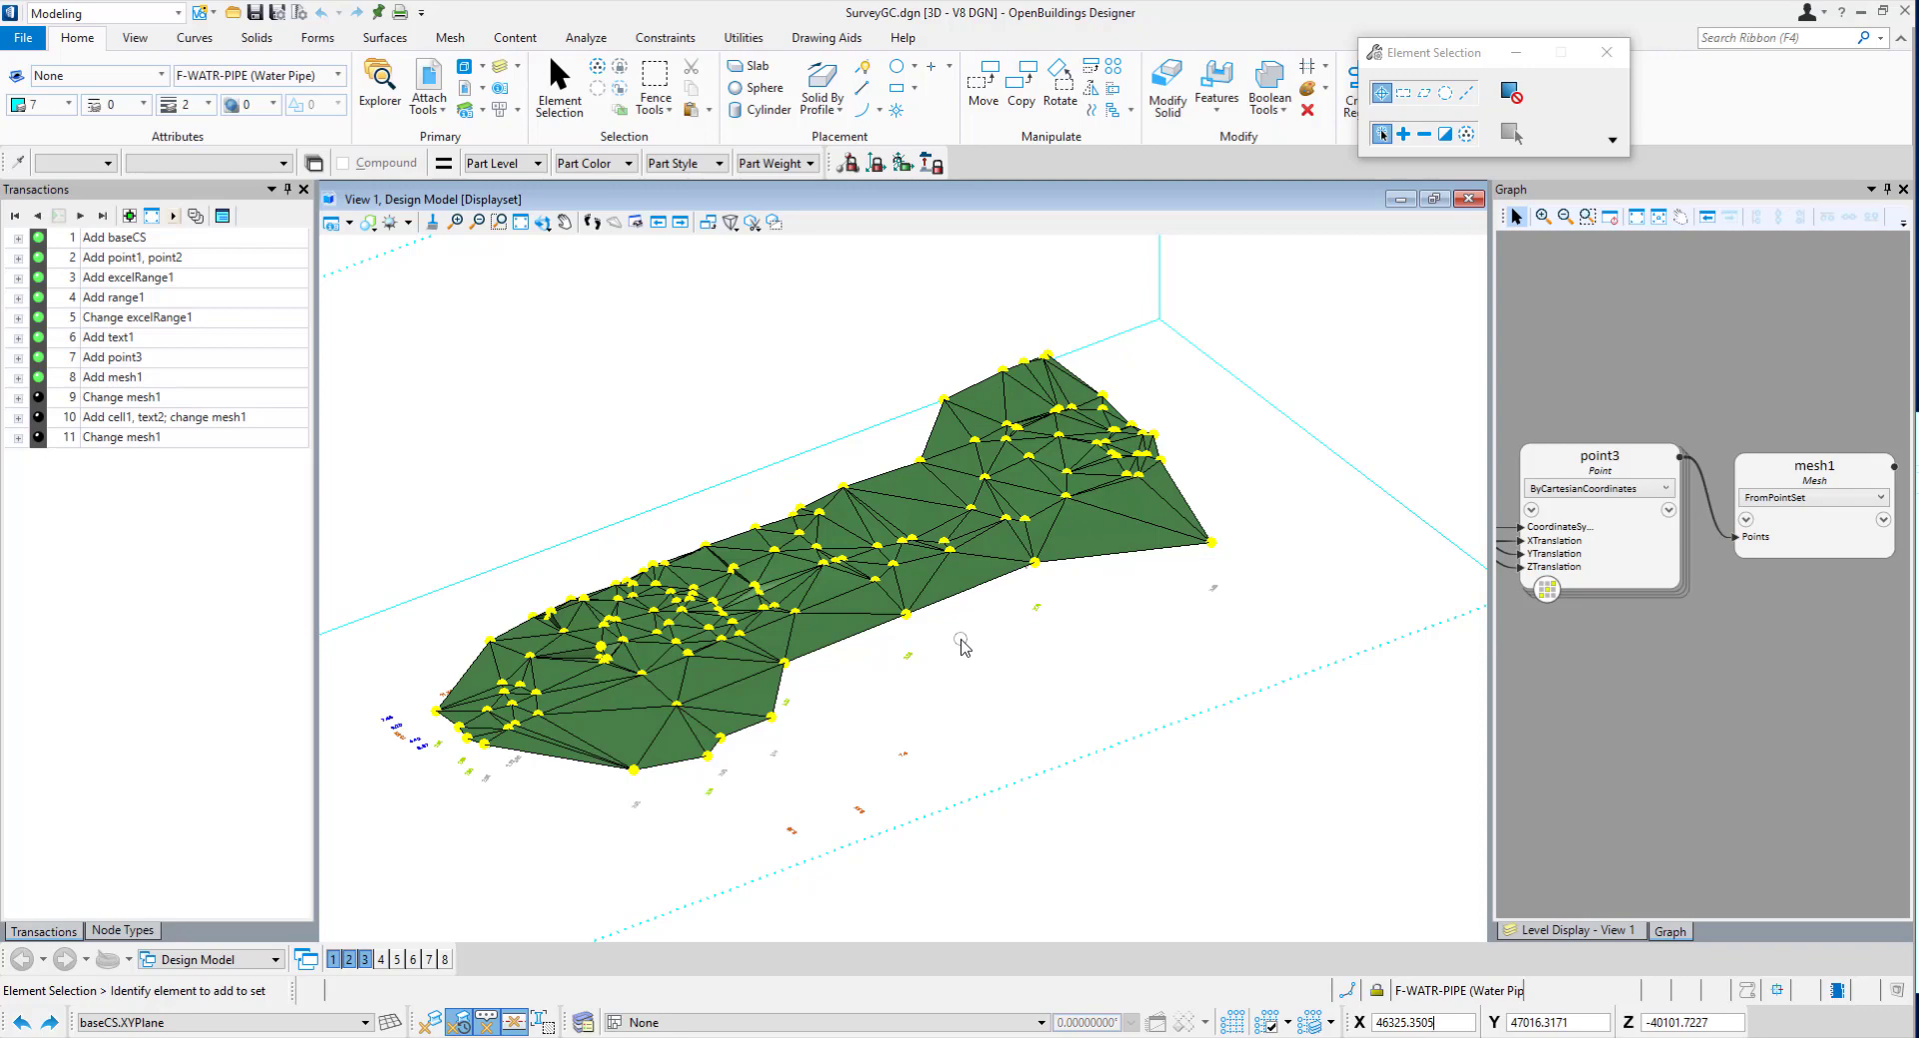
{"action": "scroll", "coordinate": [1699, 640], "scroll_direction": "down", "scroll_amount": 2}
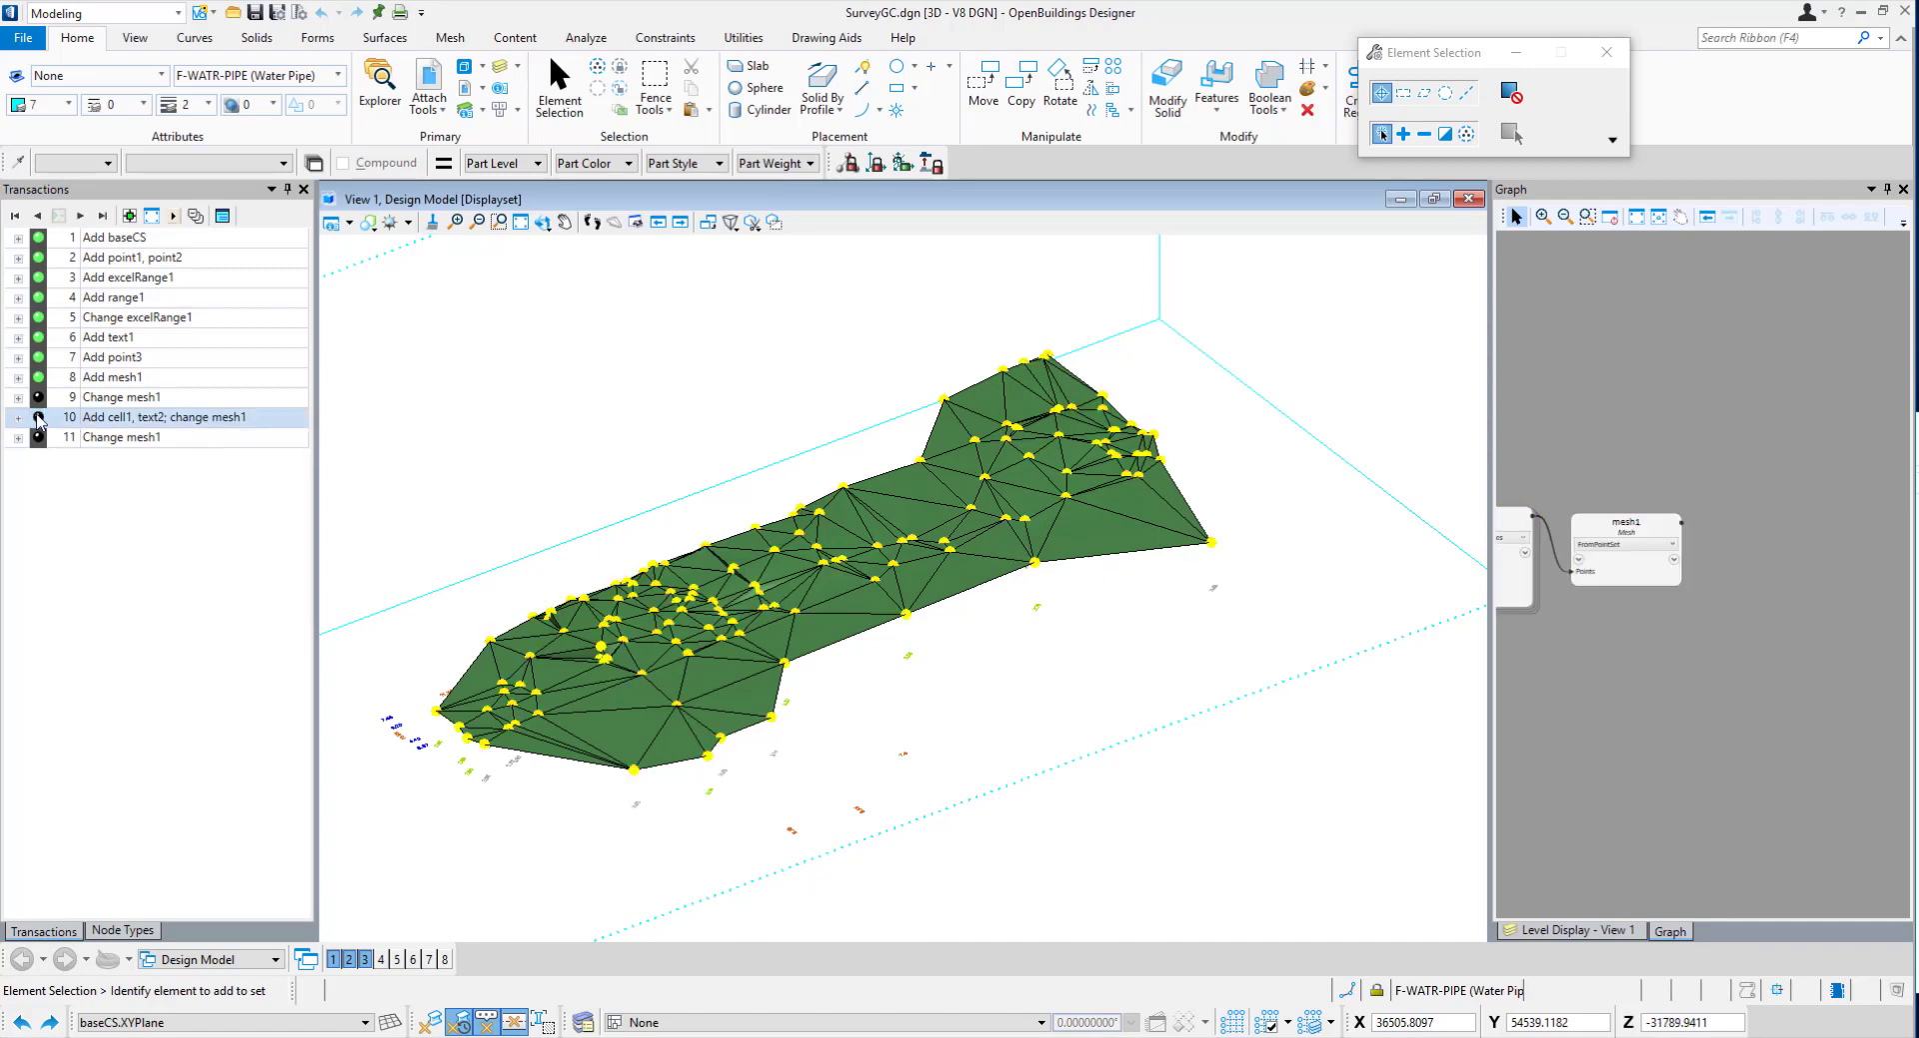
{"action": "left_click", "coordinate": [38, 416]}
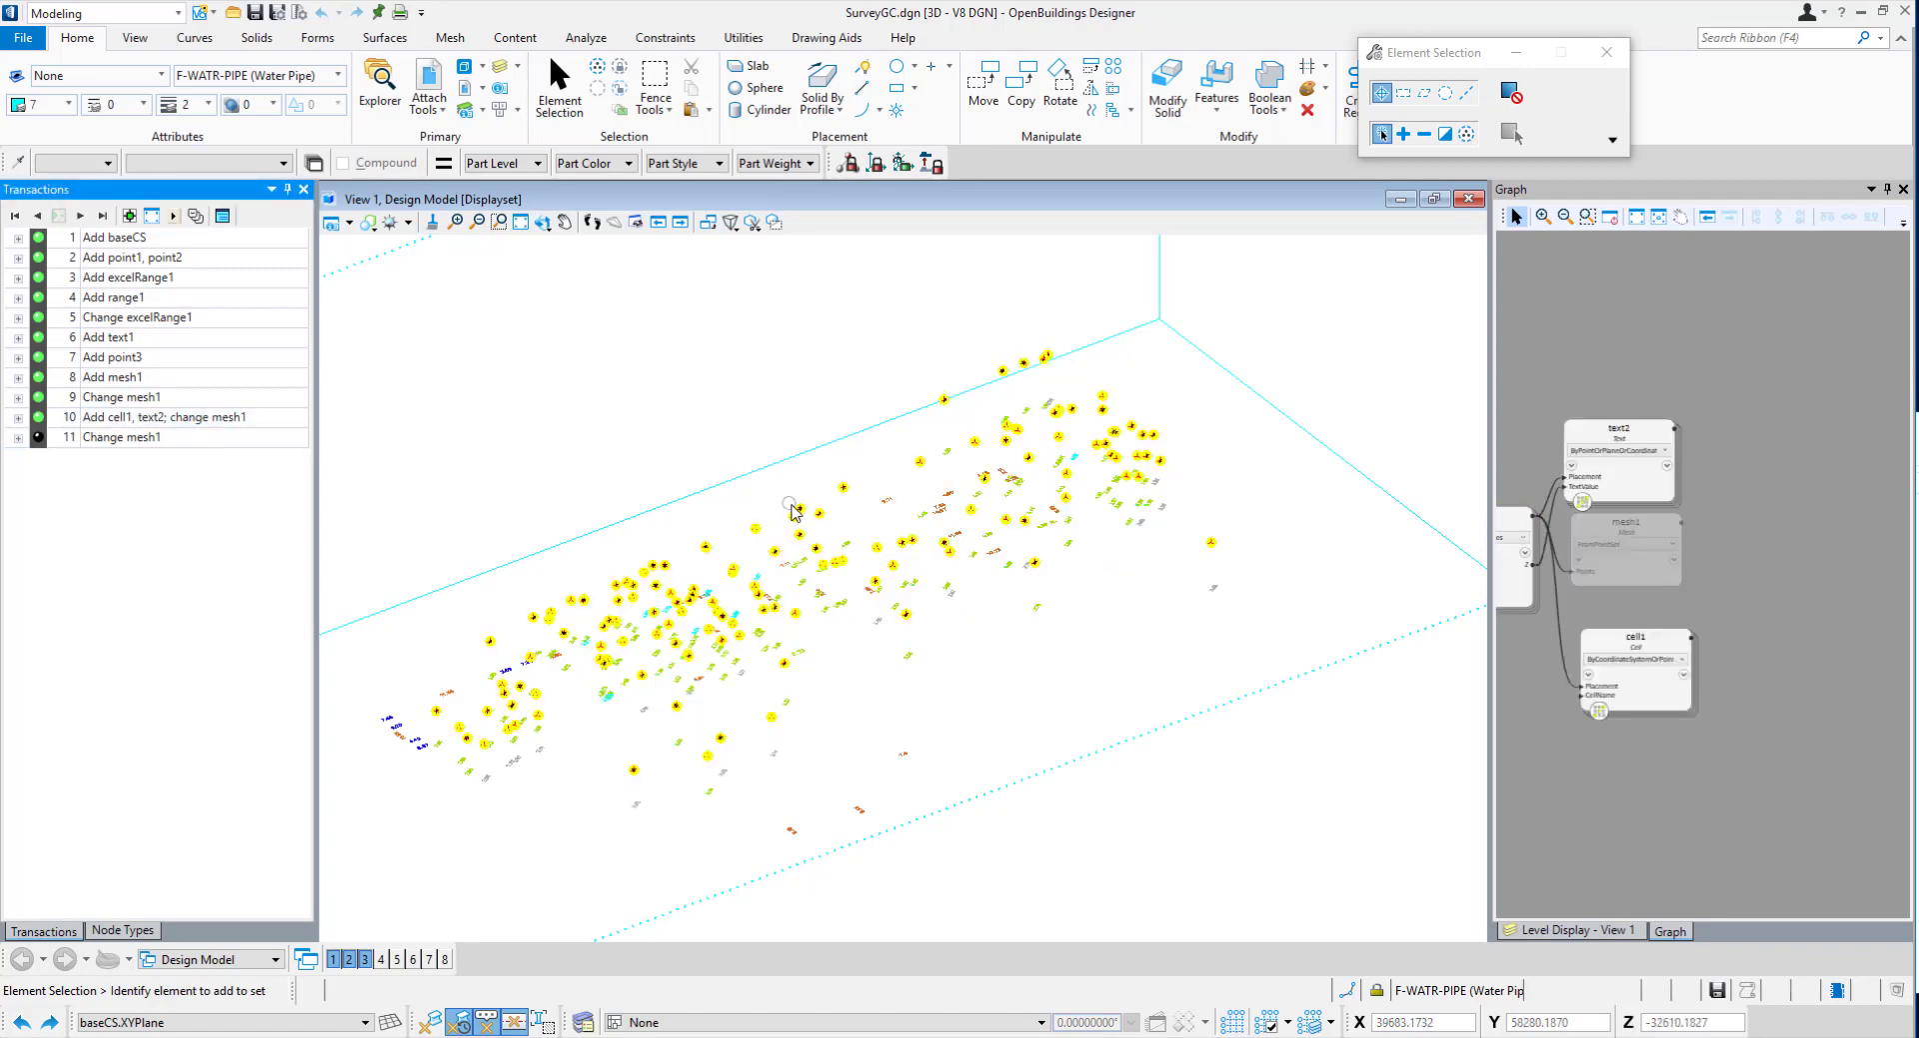
{"action": "scroll", "coordinate": [827, 513], "scroll_direction": "up", "scroll_amount": 4}
{"action": "mouse_move", "coordinate": [954, 573]}
{"action": "middle_mouse_down", "text": "shift"}
{"action": "mouse_move", "coordinate": [793, 502]}
{"action": "mouse_move", "coordinate": [506, 433]}
{"action": "mouse_move", "coordinate": [445, 446]}
{"action": "mouse_move", "coordinate": [908, 579]}
{"action": "mouse_move", "coordinate": [940, 545]}
{"action": "middle_mouse_up", "text": "shift"}
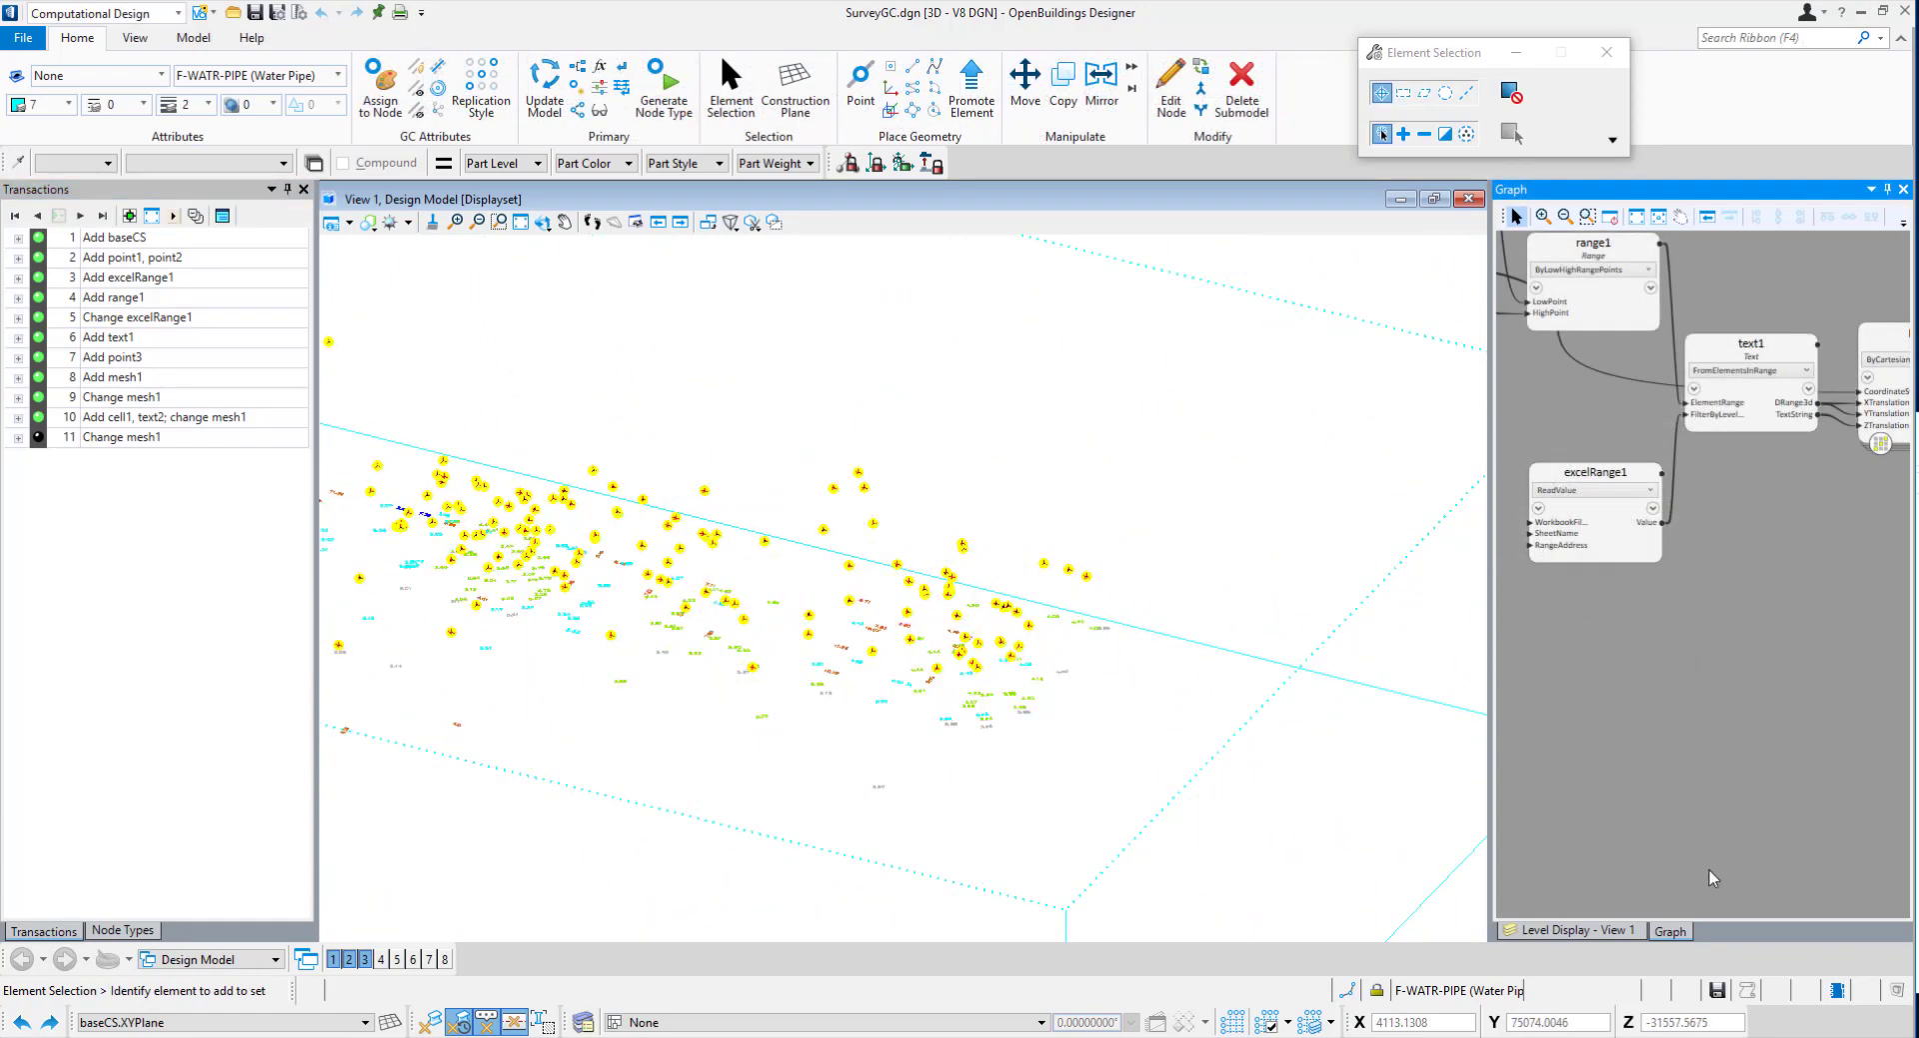
Turn on all levels of the SurveyB.dgn reference in View 1 and inspect the points around the two-storey building.
{"action": "left_click", "coordinate": [1575, 933]}
{"action": "right_click", "coordinate": [1582, 551]}
{"action": "left_click", "coordinate": [1632, 617]}
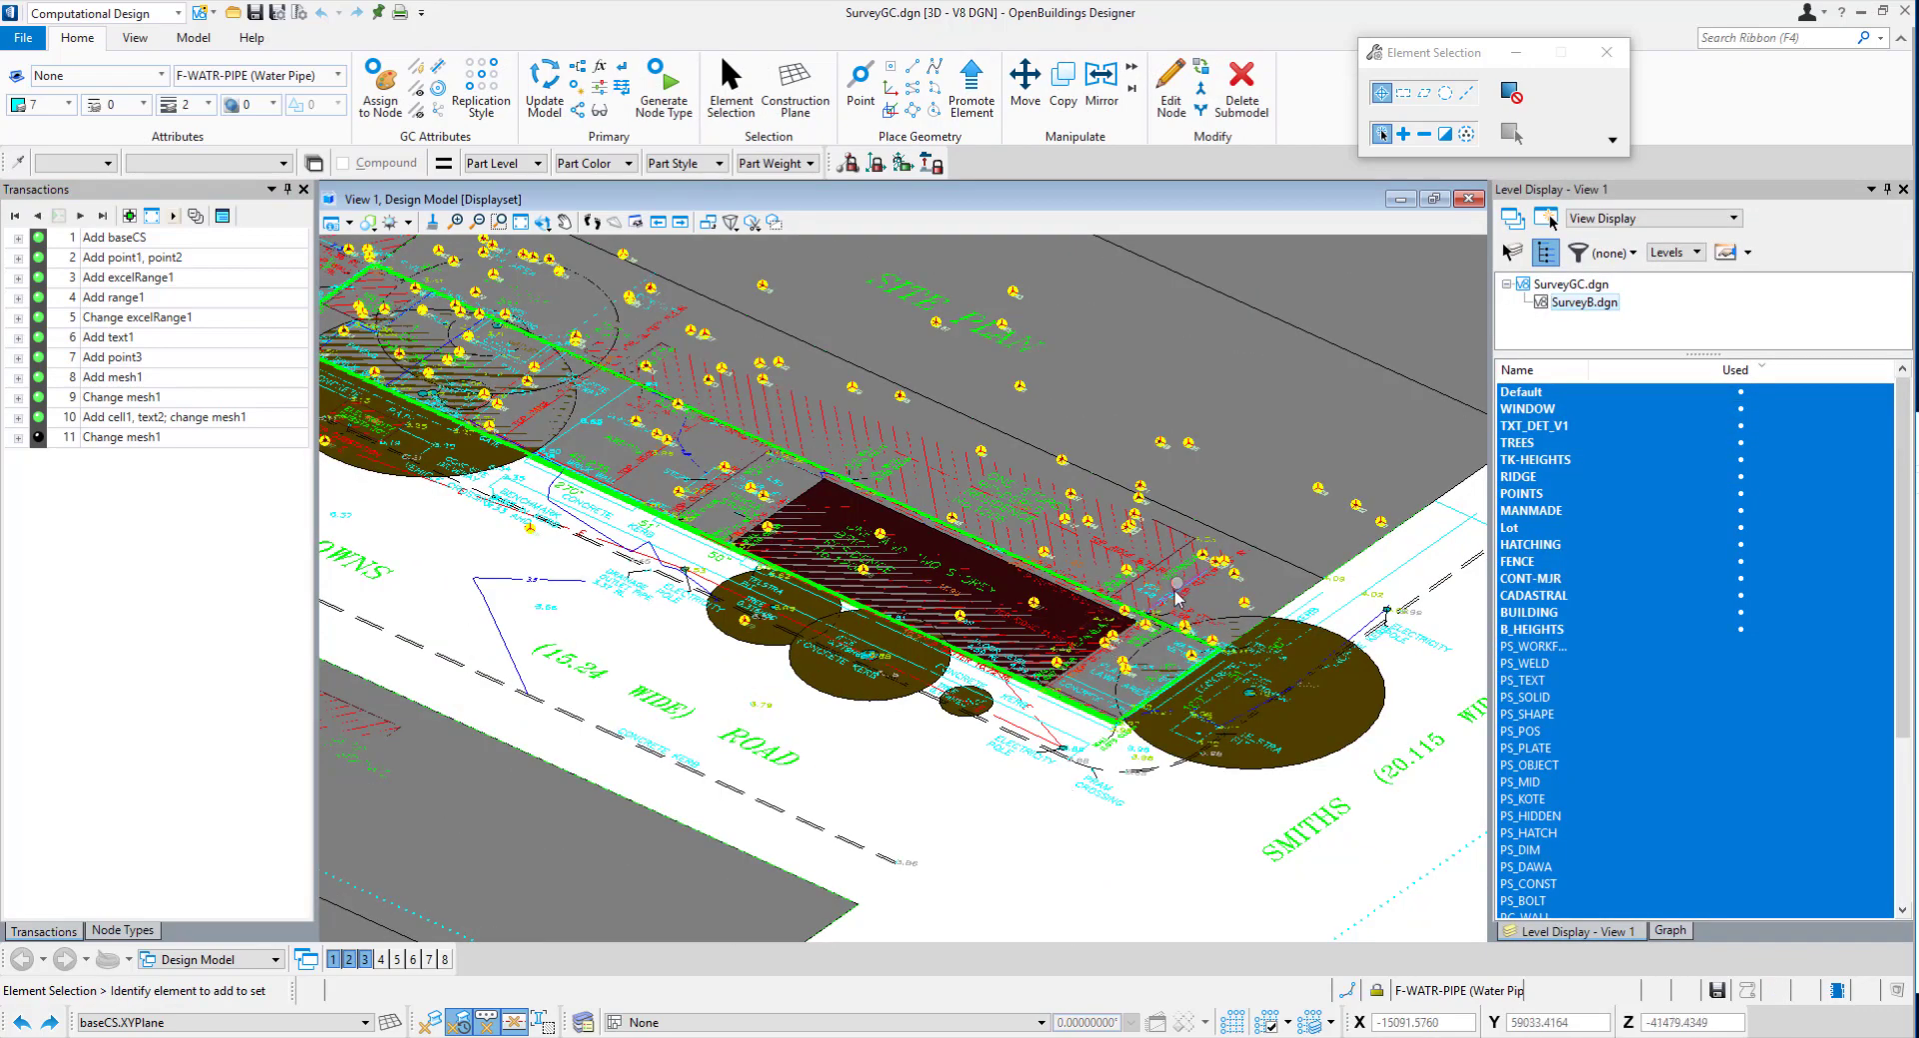
{"action": "scroll", "coordinate": [1177, 600], "scroll_direction": "up", "scroll_amount": 2}
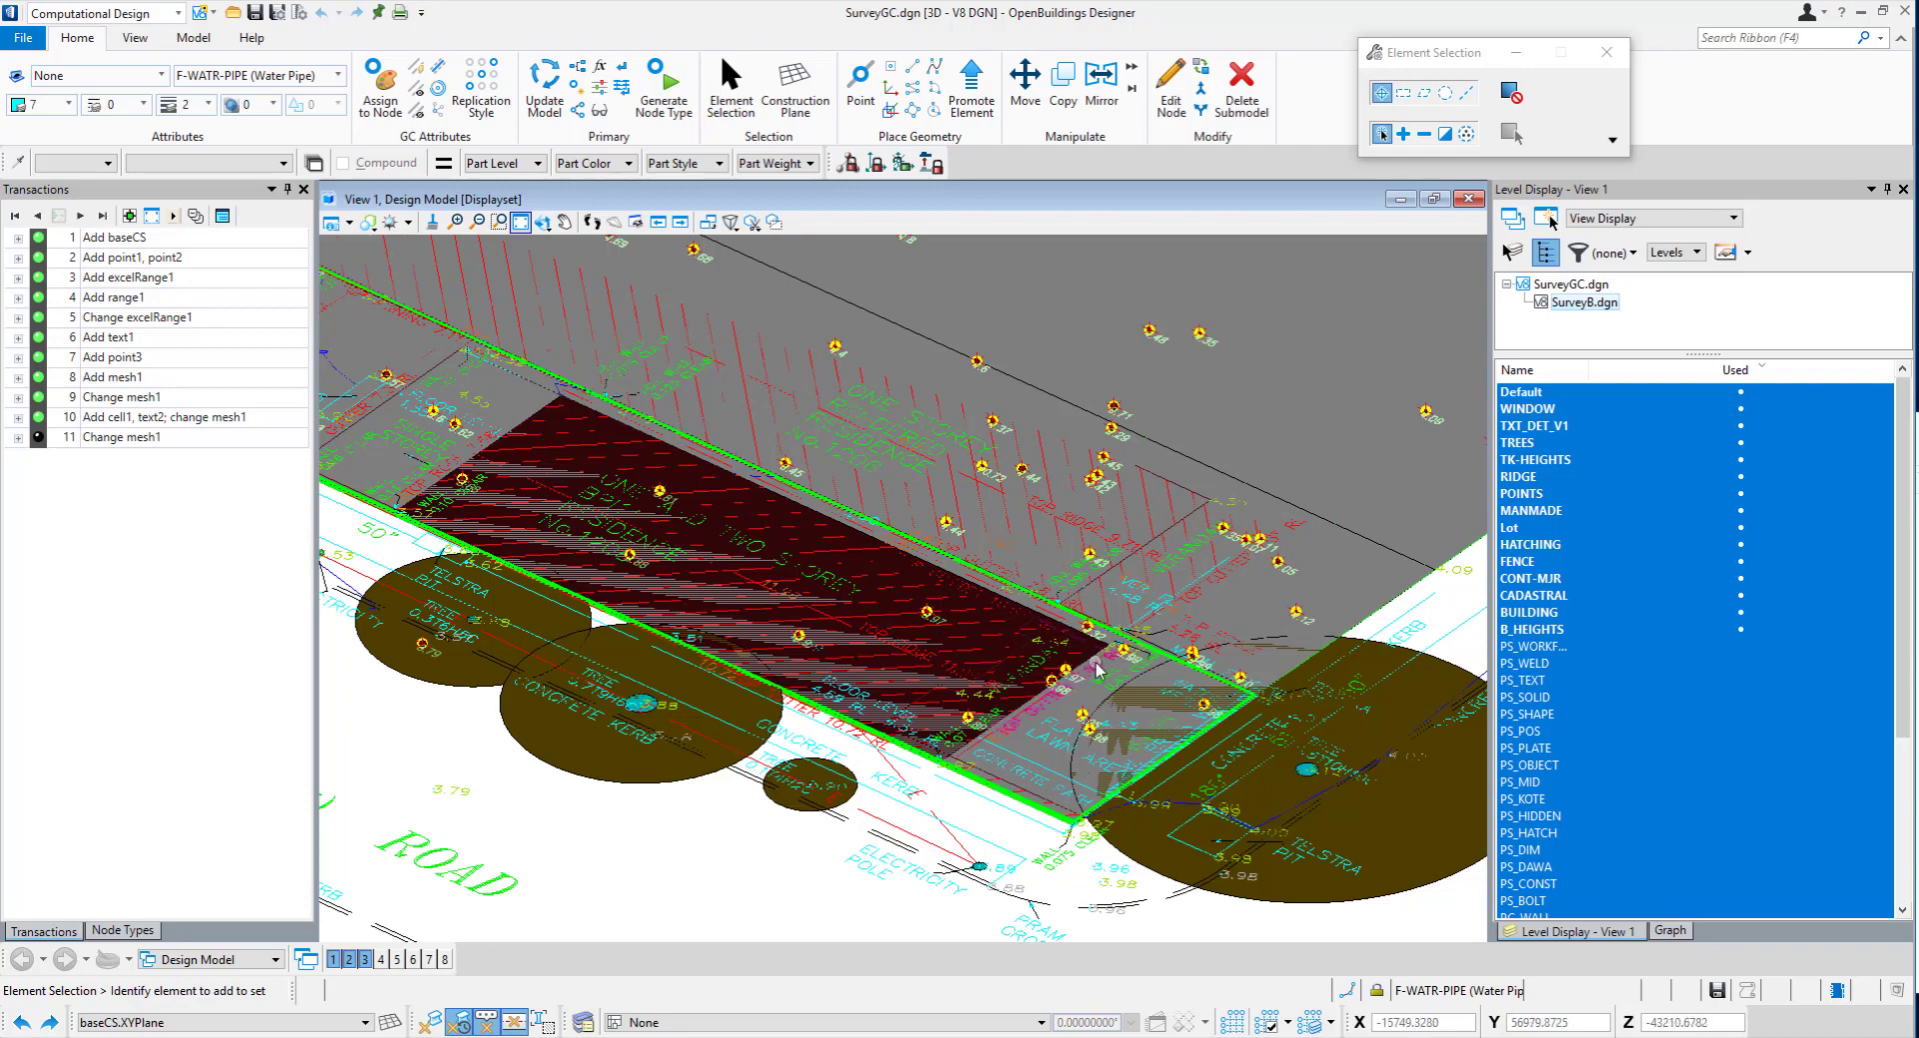
{"action": "scroll", "coordinate": [1090, 650], "scroll_direction": "up", "scroll_amount": 2}
{"action": "scroll", "coordinate": [1009, 530], "scroll_direction": "down", "scroll_amount": 4}
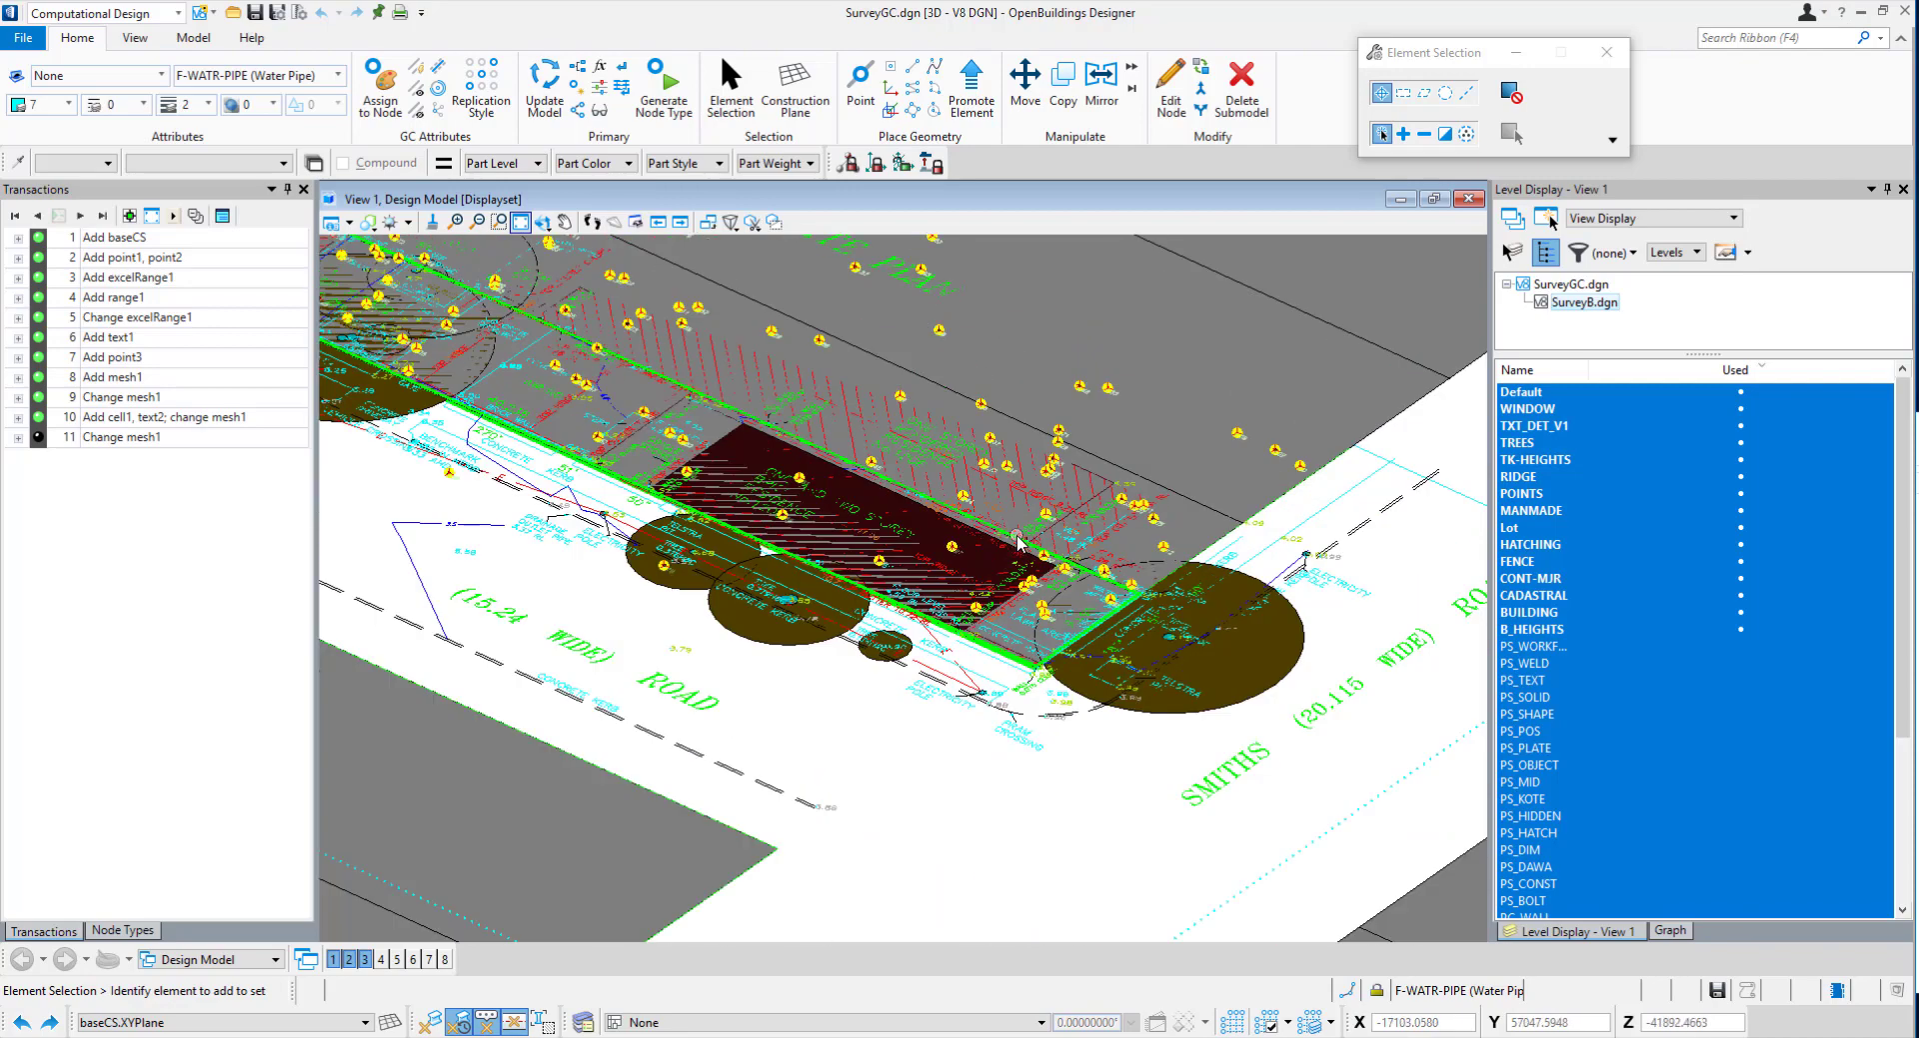
{"action": "scroll", "coordinate": [983, 496], "scroll_direction": "up", "scroll_amount": 2}
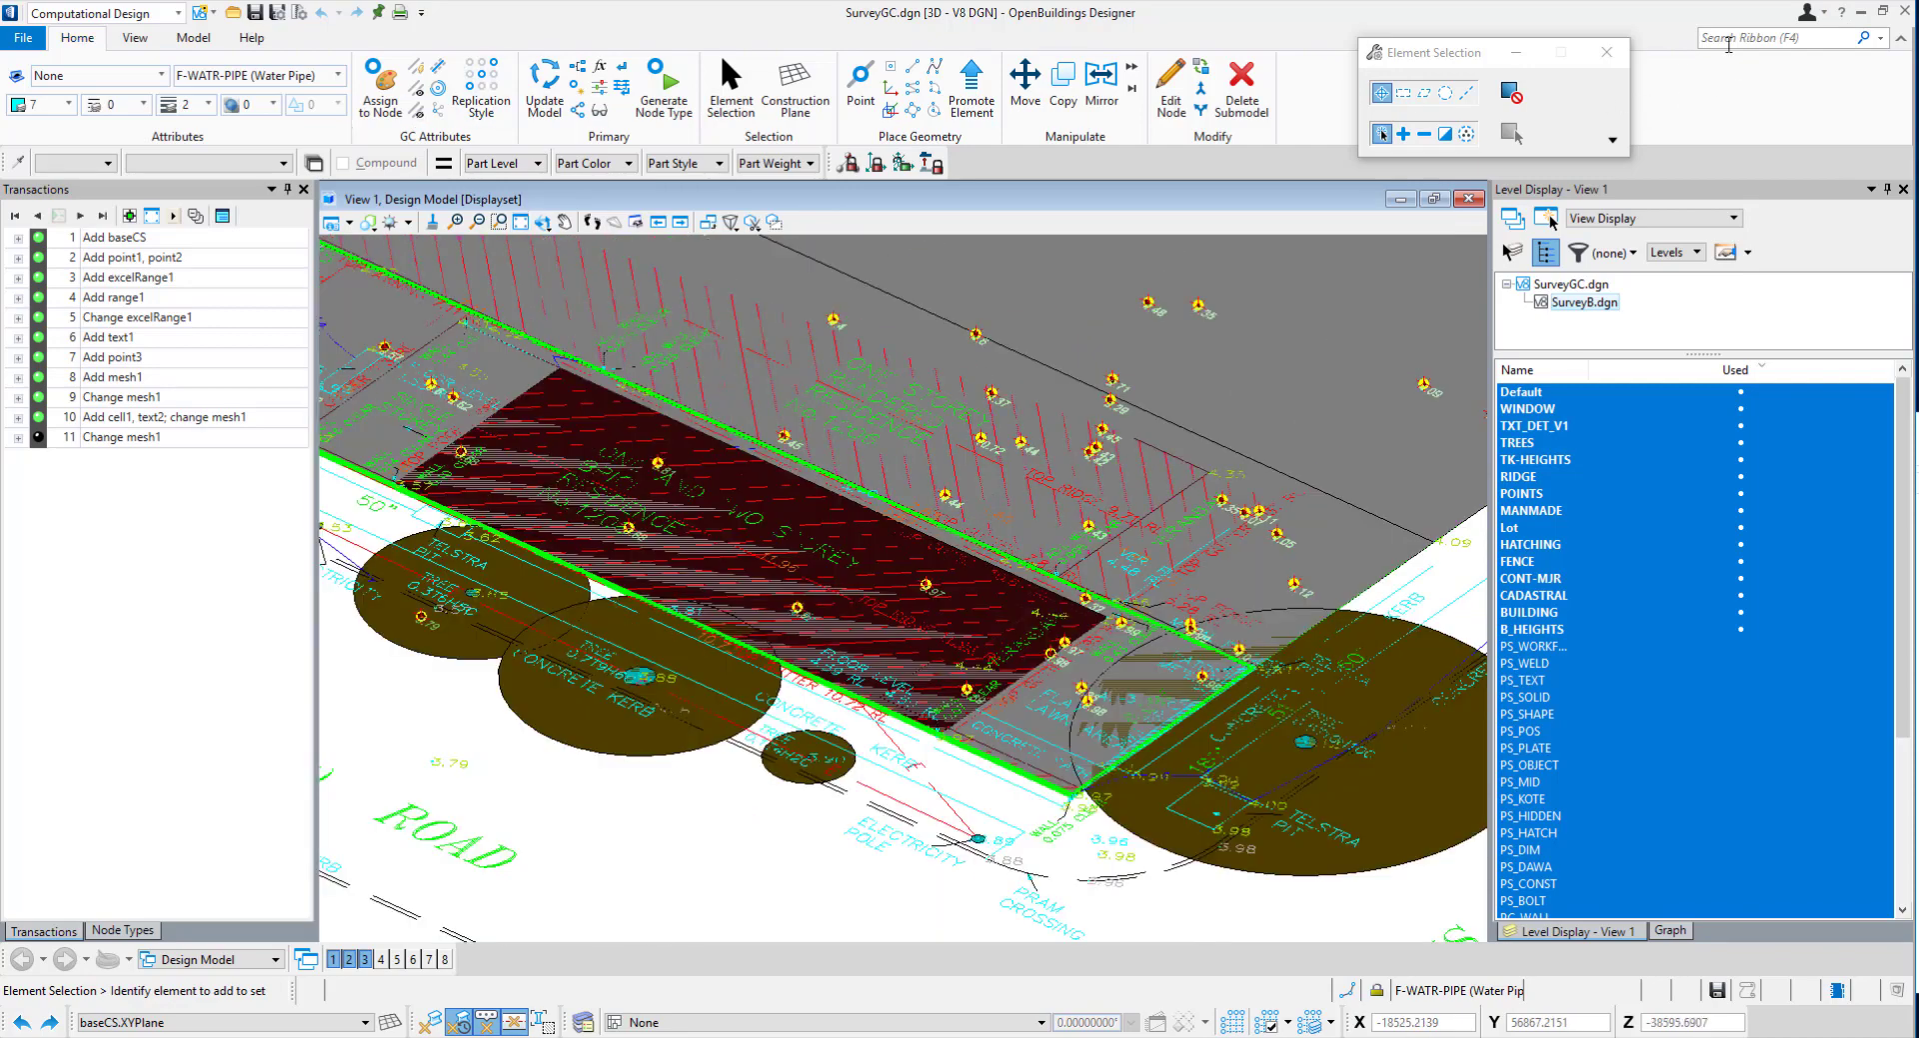
Copy the building shape from the SurveyB.dgn reference vertically up to the height of the 3.89 survey point.
{"action": "right_click", "coordinate": [697, 852]}
{"action": "left_click", "coordinate": [760, 438]}
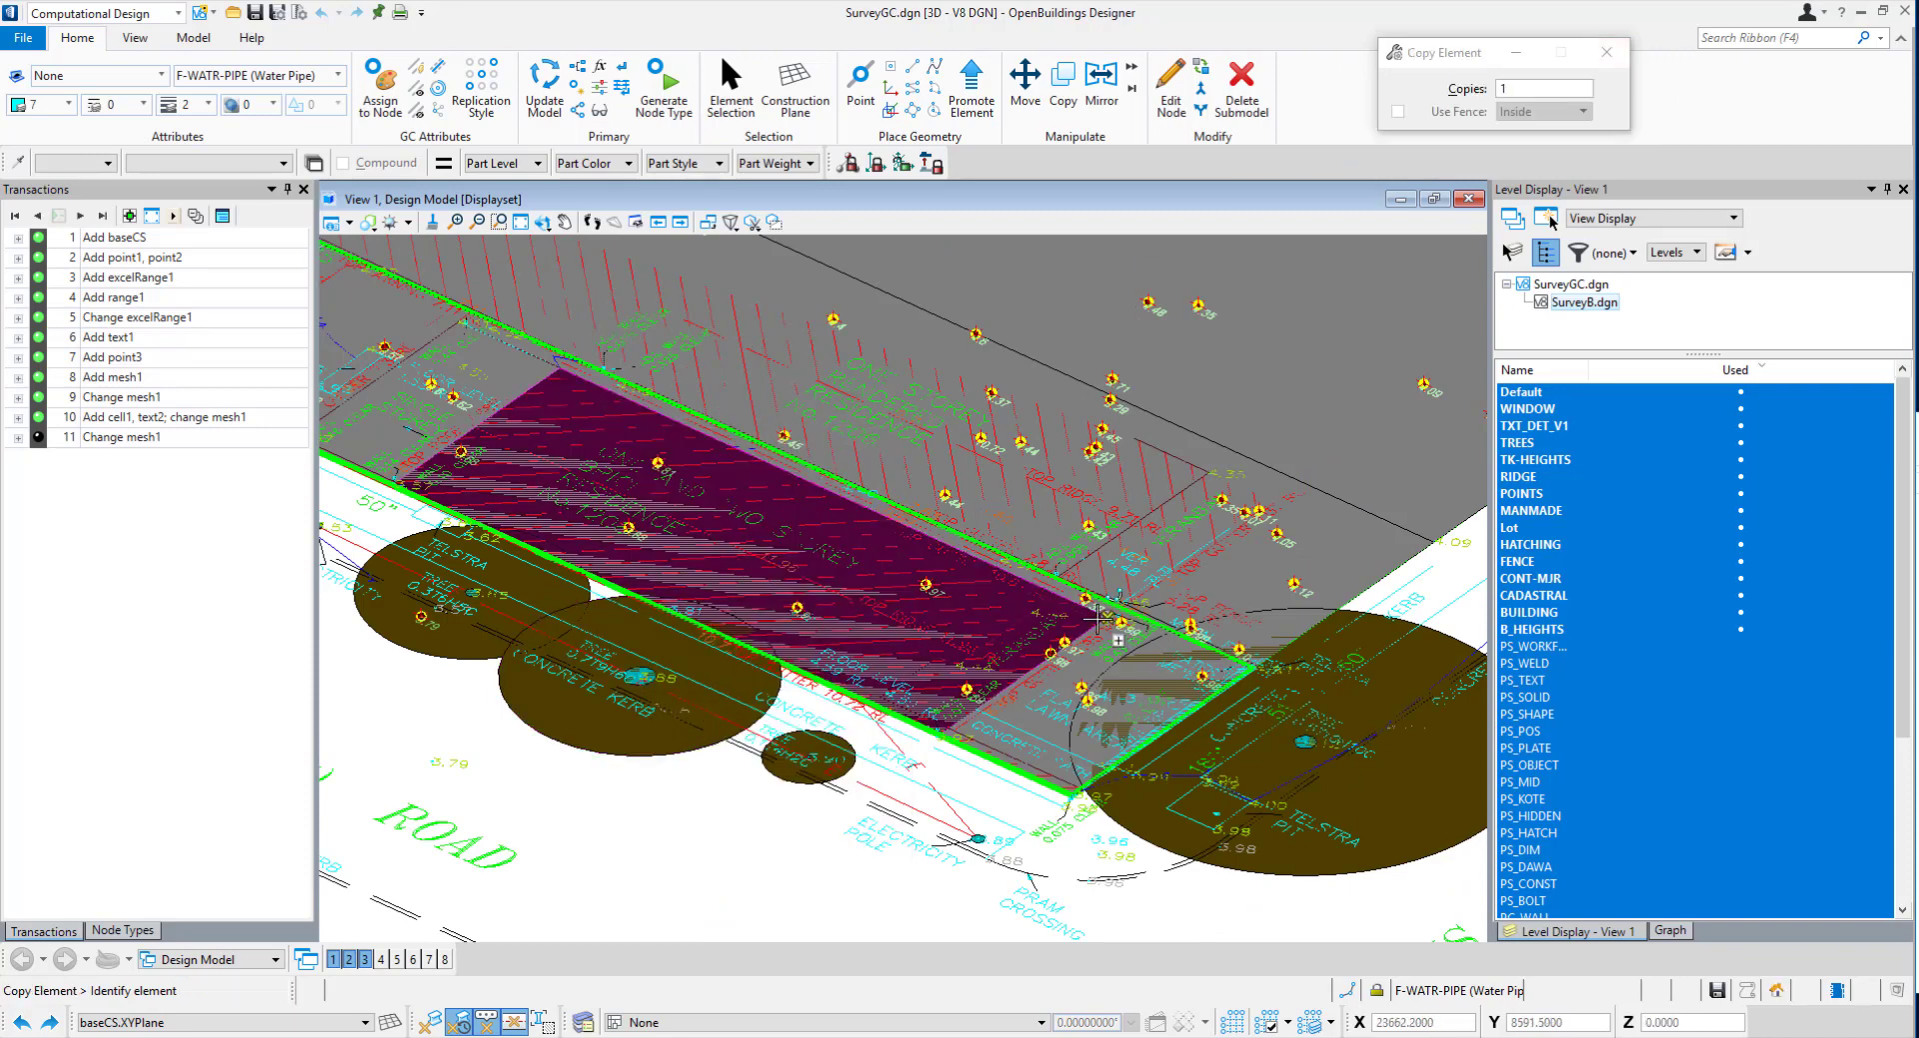
{"action": "scroll", "coordinate": [1097, 620], "scroll_direction": "up", "scroll_amount": 5}
{"action": "left_click", "coordinate": [1179, 560]}
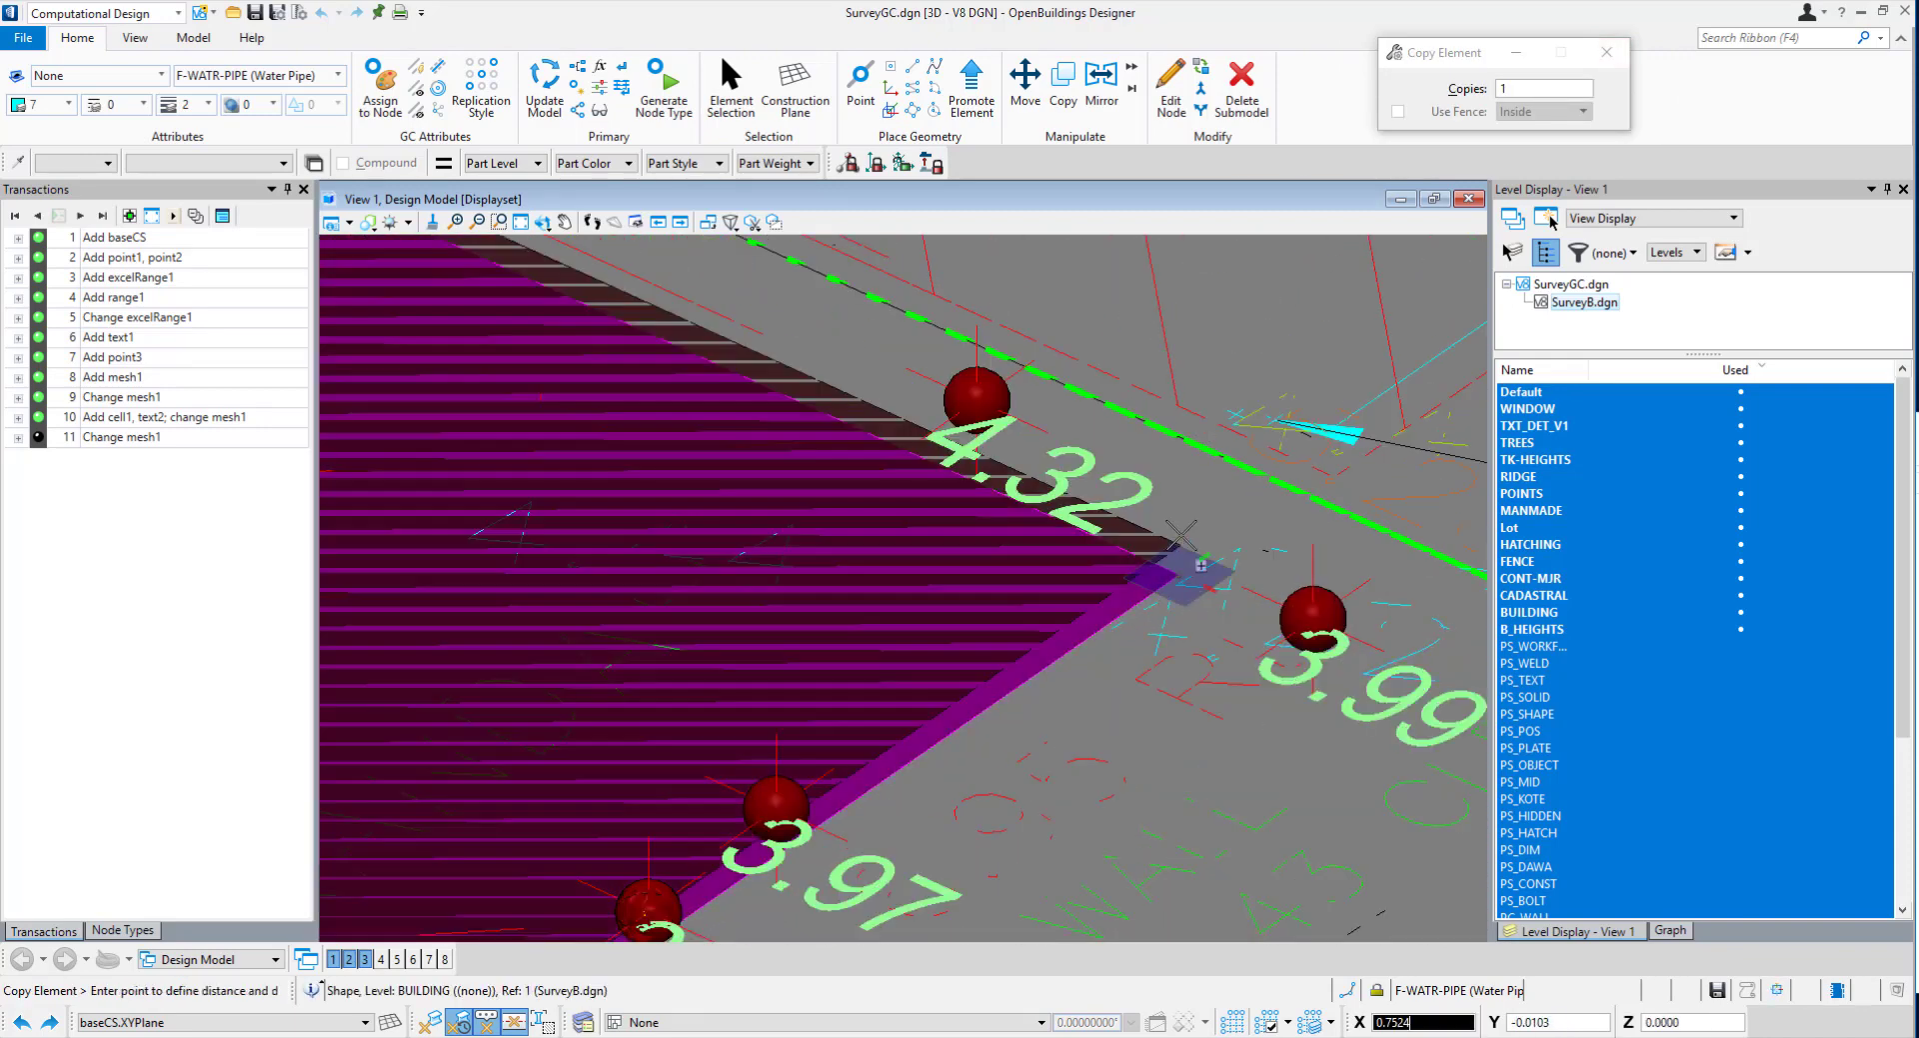
{"action": "scroll", "coordinate": [1181, 537], "scroll_direction": "down", "scroll_amount": 5}
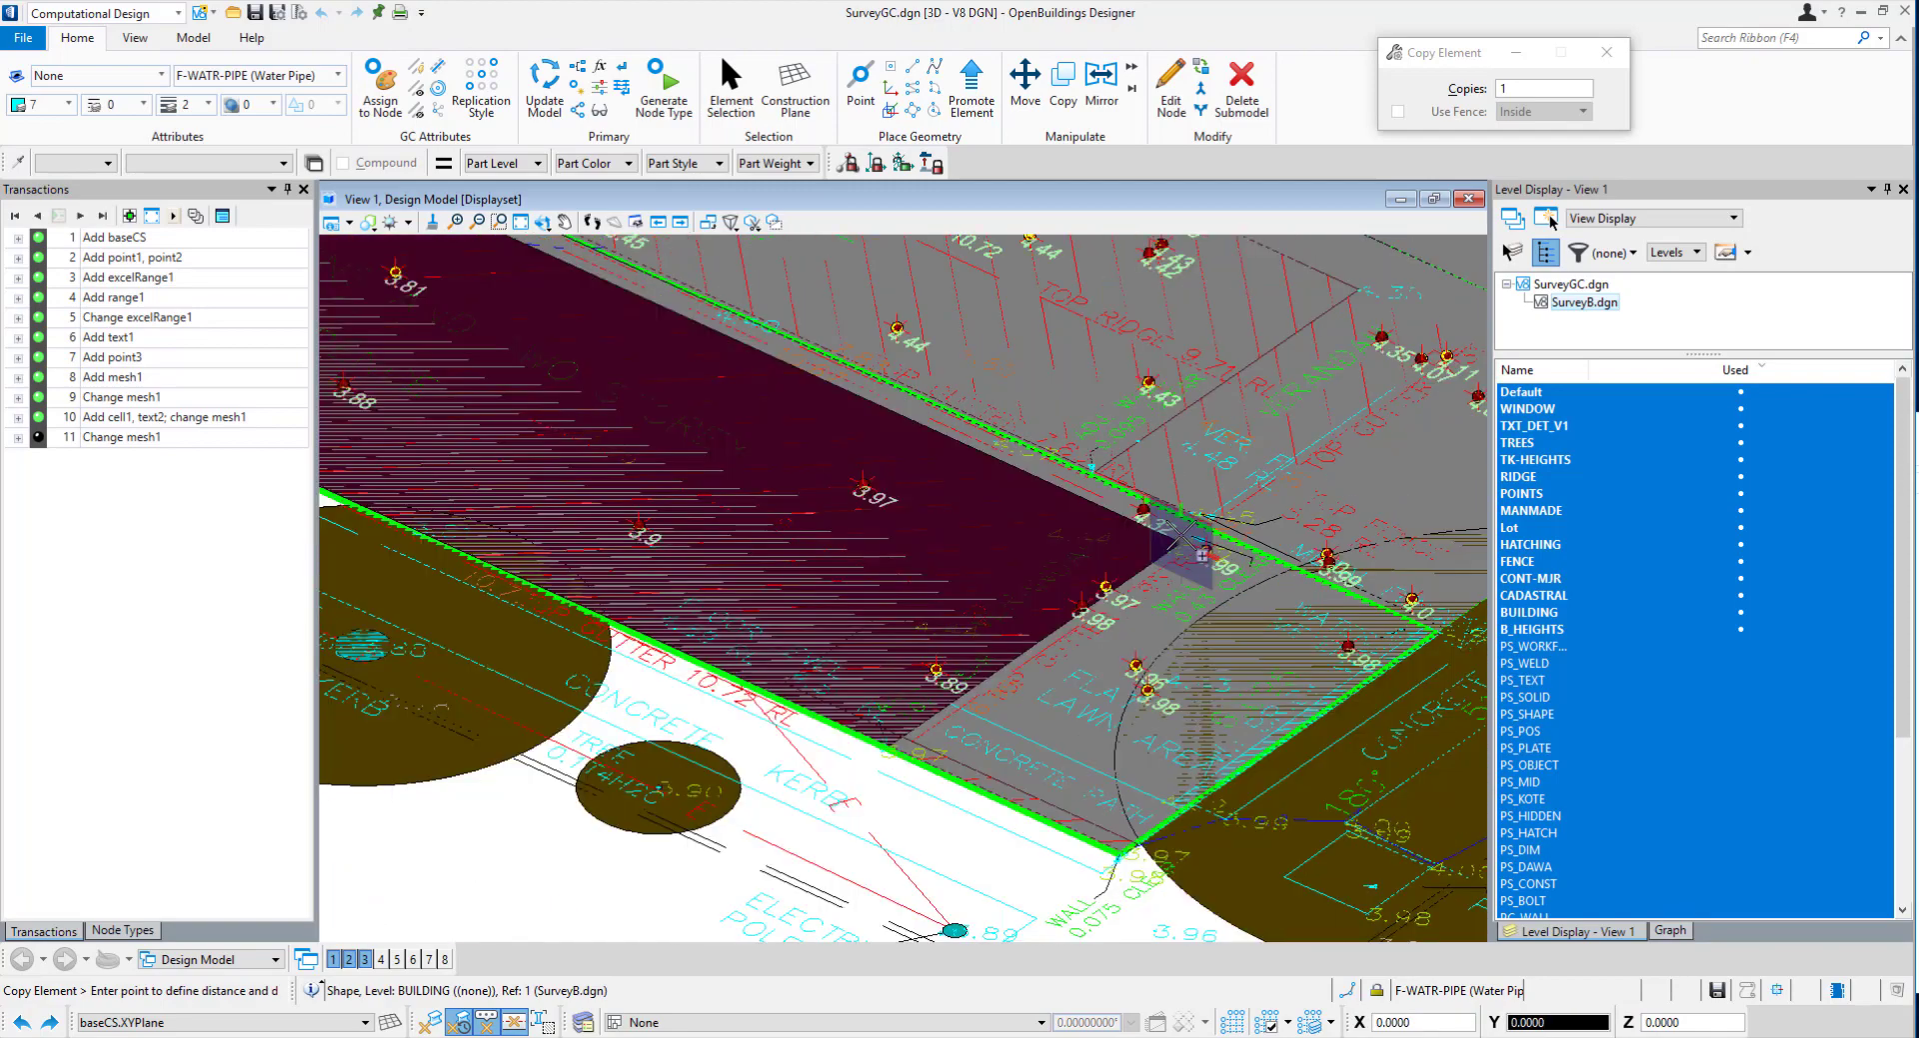
{"action": "scroll", "coordinate": [1182, 537], "scroll_direction": "down", "scroll_amount": 2}
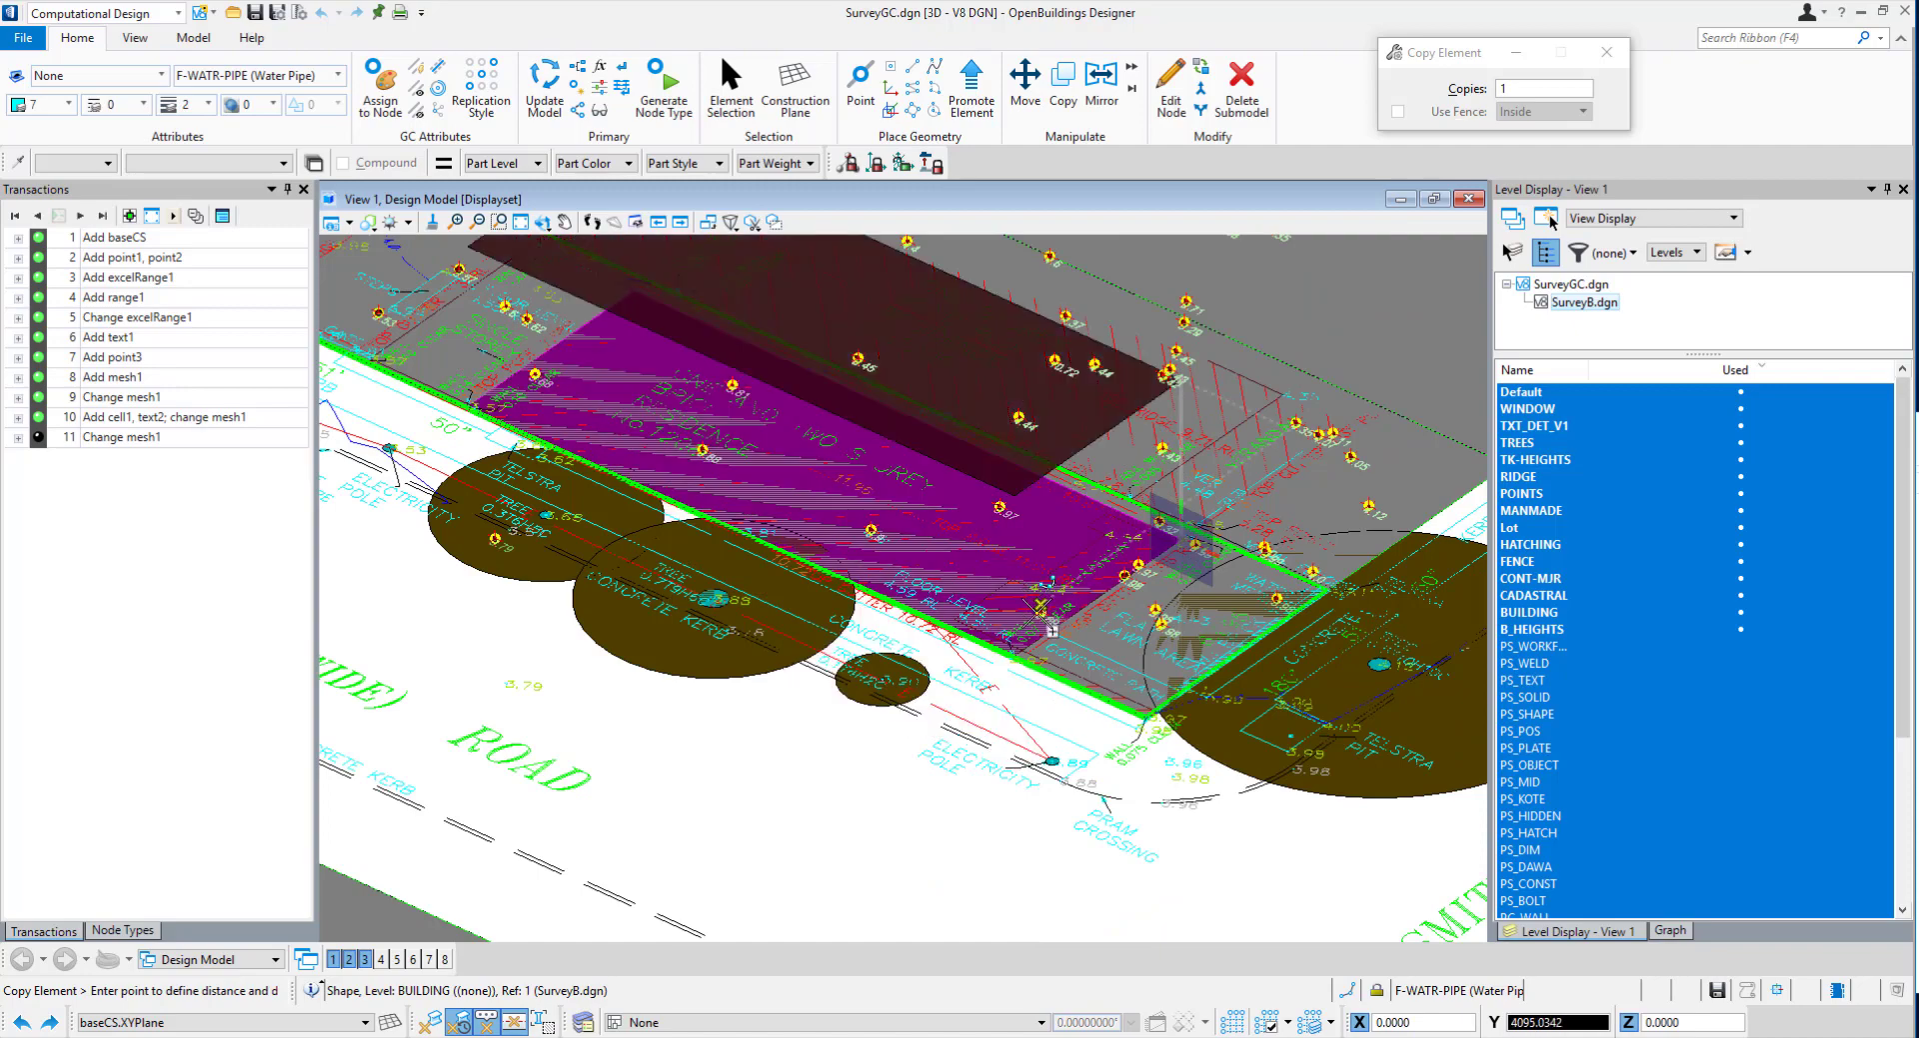
{"action": "scroll", "coordinate": [1082, 651], "scroll_direction": "up", "scroll_amount": 6}
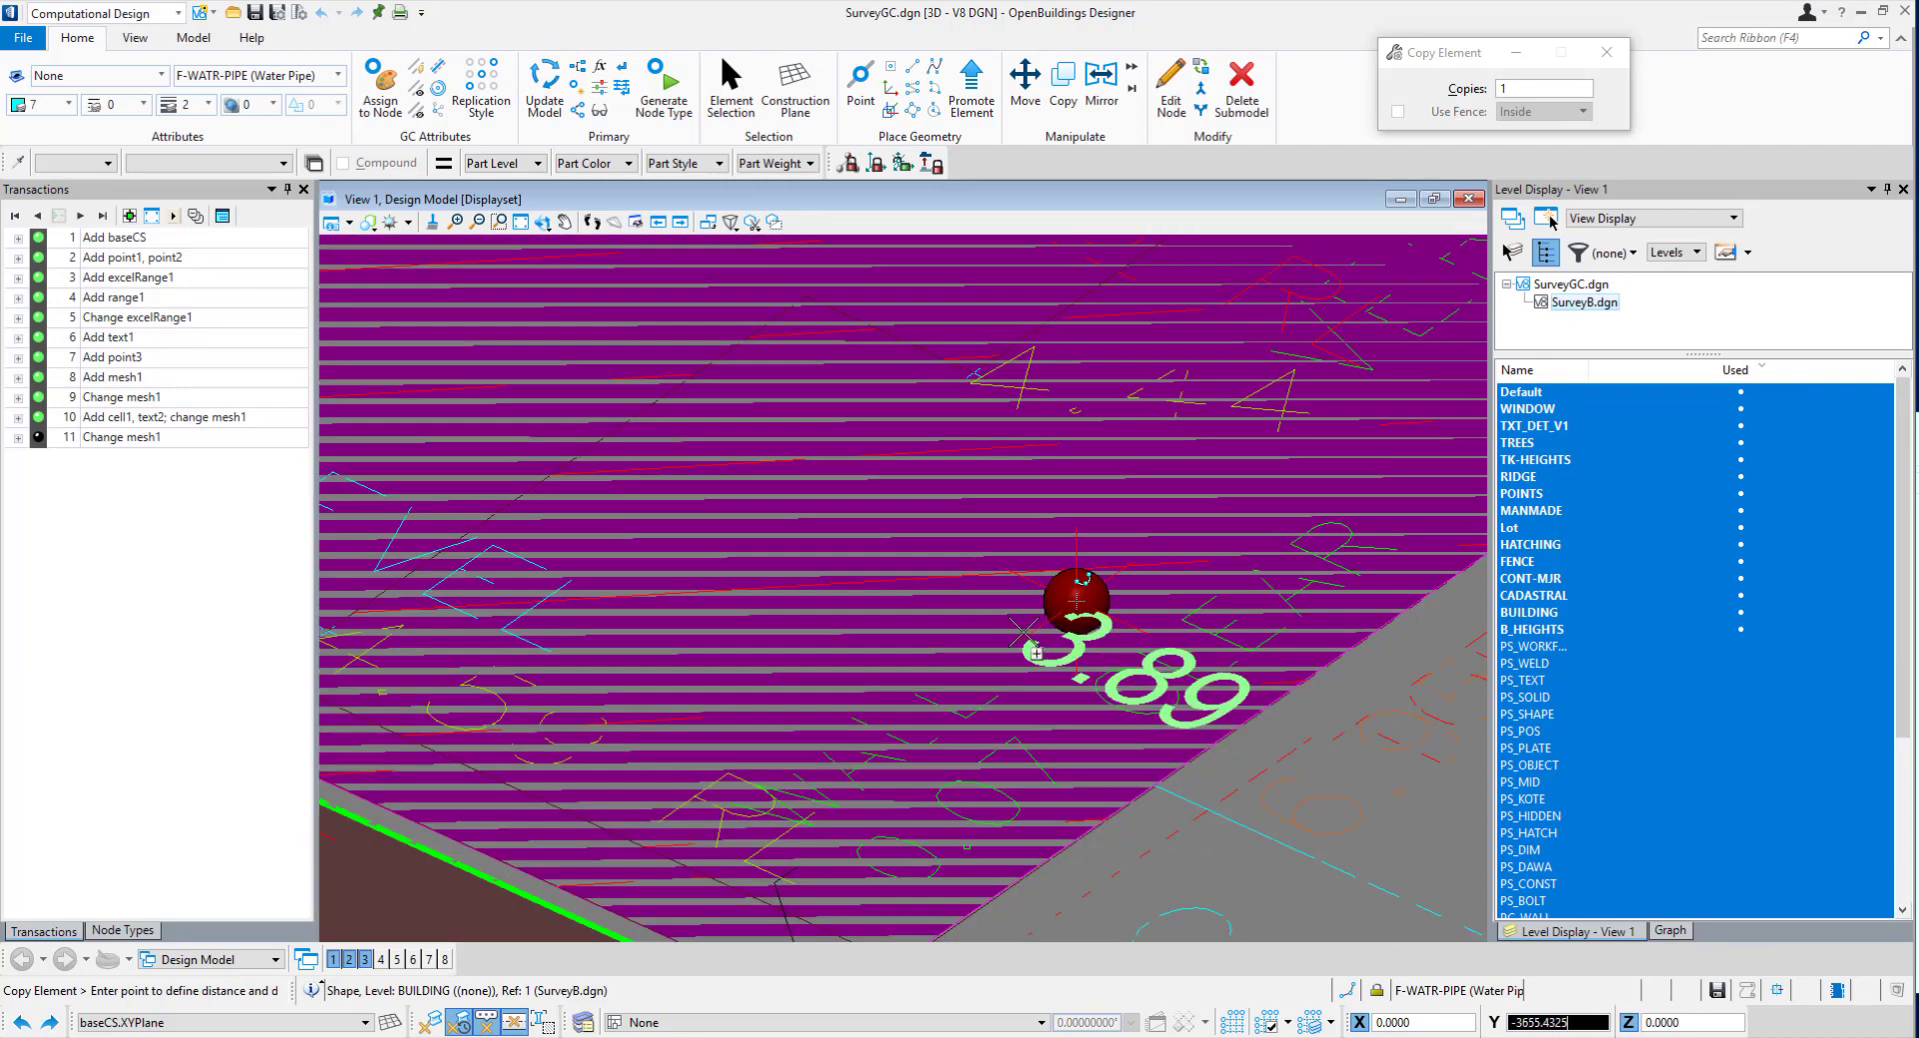
{"action": "right_click", "coordinate": [1130, 561]}
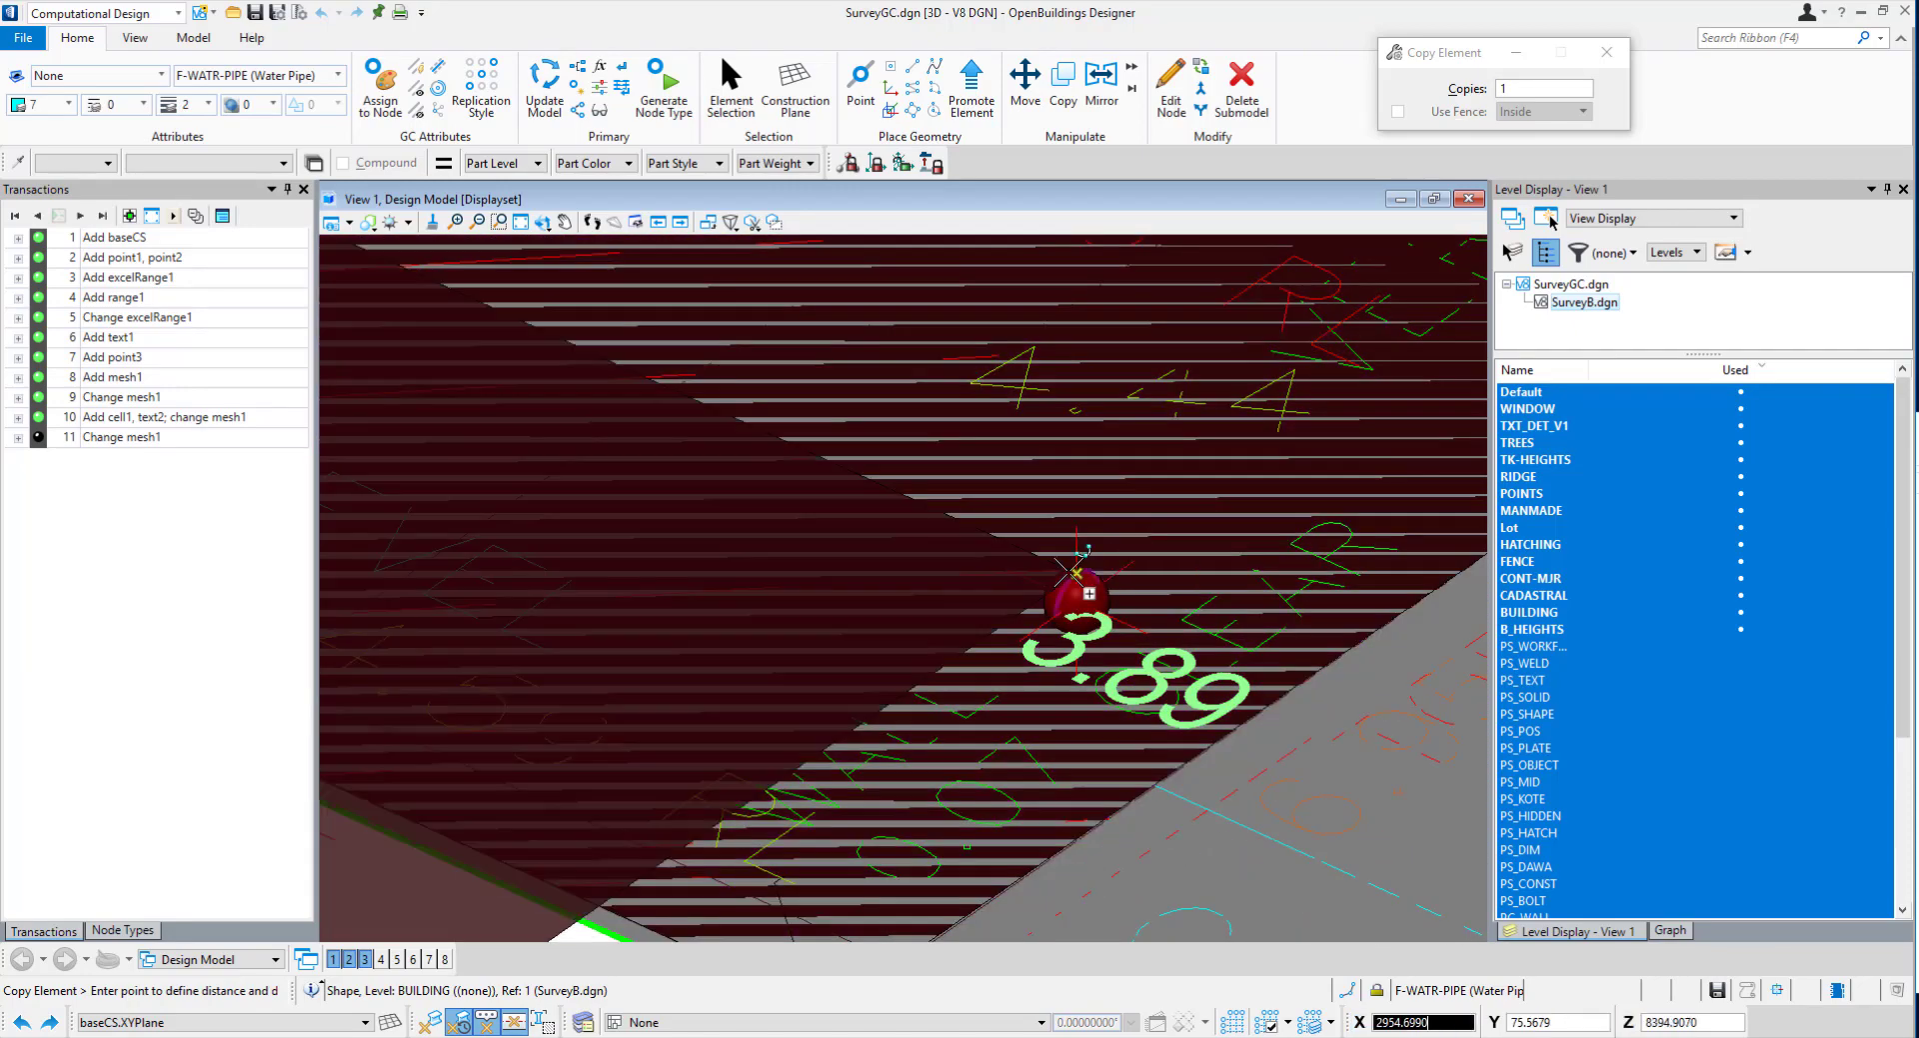
{"action": "scroll", "coordinate": [1140, 699], "scroll_direction": "down", "scroll_amount": 5}
{"action": "middle_click_drag", "start_coordinate": [1142, 731], "coordinate": [1052, 698], "text": "shift"}
{"action": "scroll", "coordinate": [1208, 643], "scroll_direction": "down", "scroll_amount": 3}
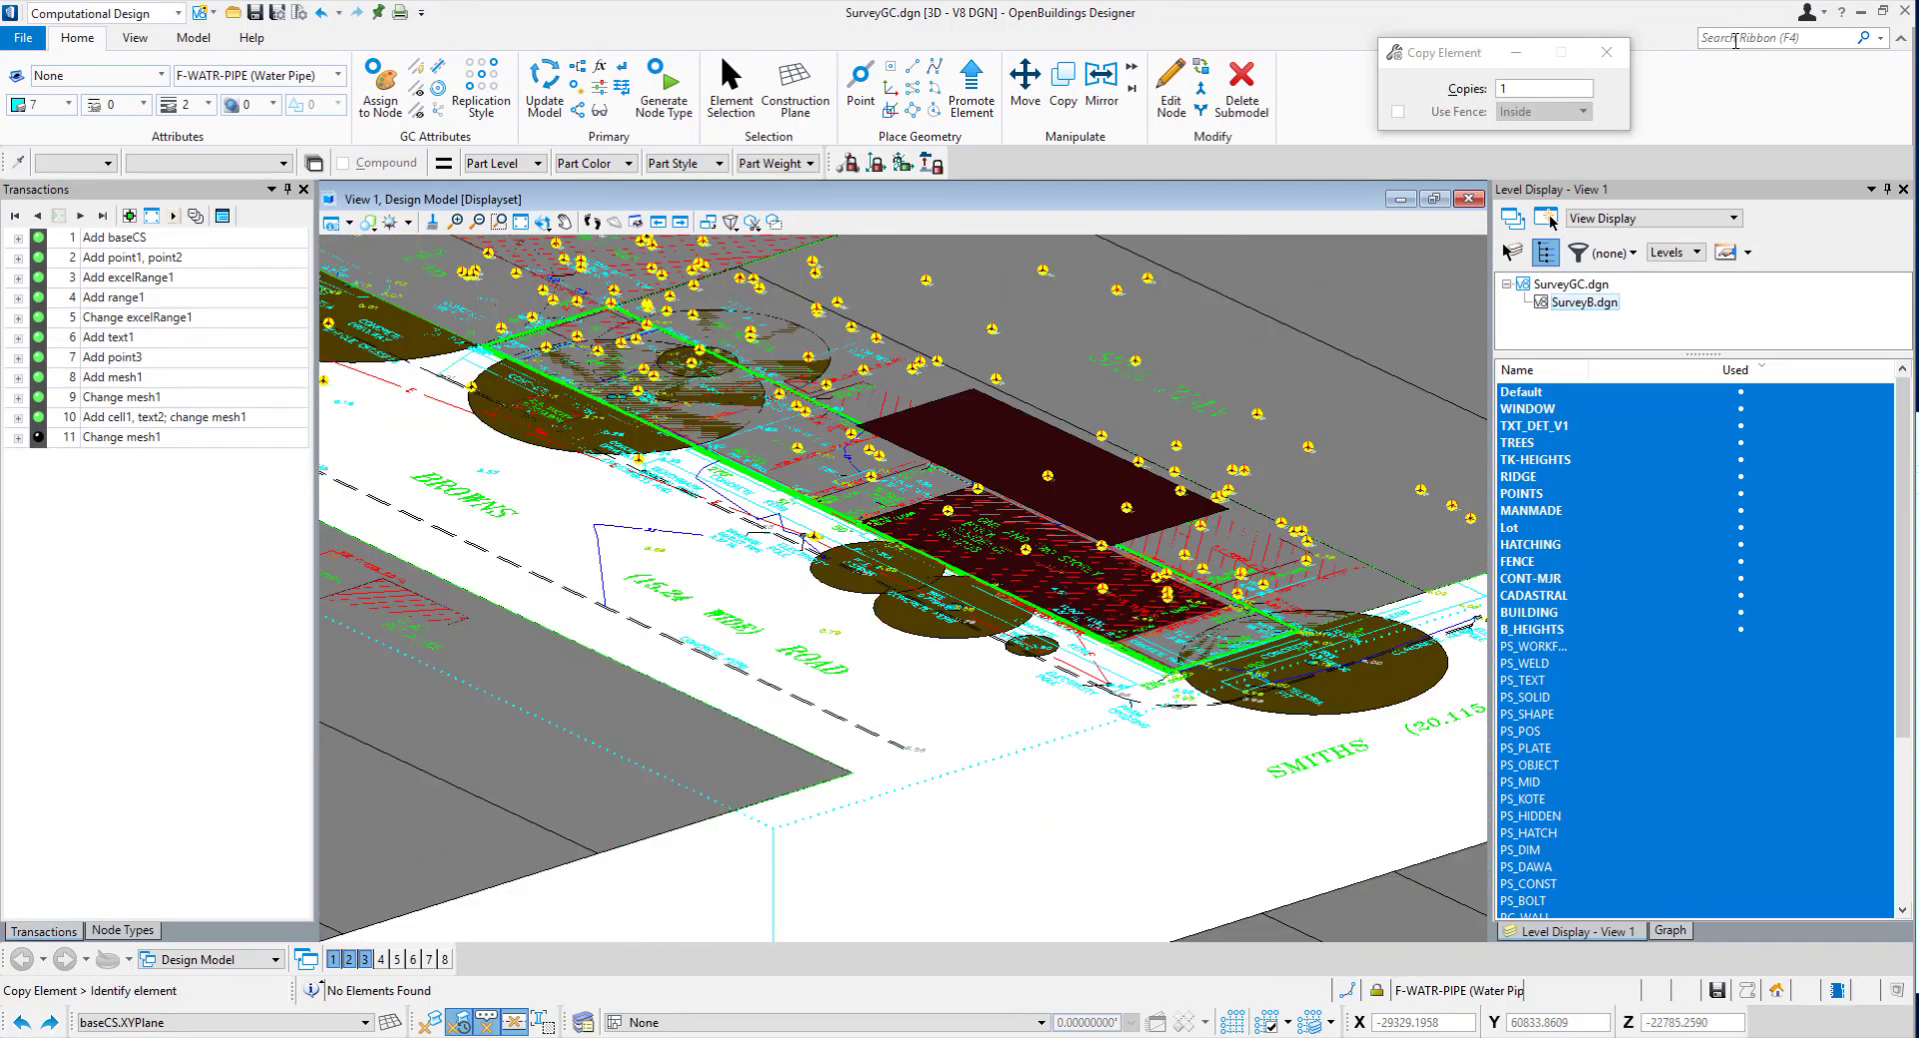
Find the References tool with the search term "ref" and turn off the display of SurveyB.dgn.
{"action": "left_click", "coordinate": [1736, 41]}
{"action": "type", "text": "ref"}
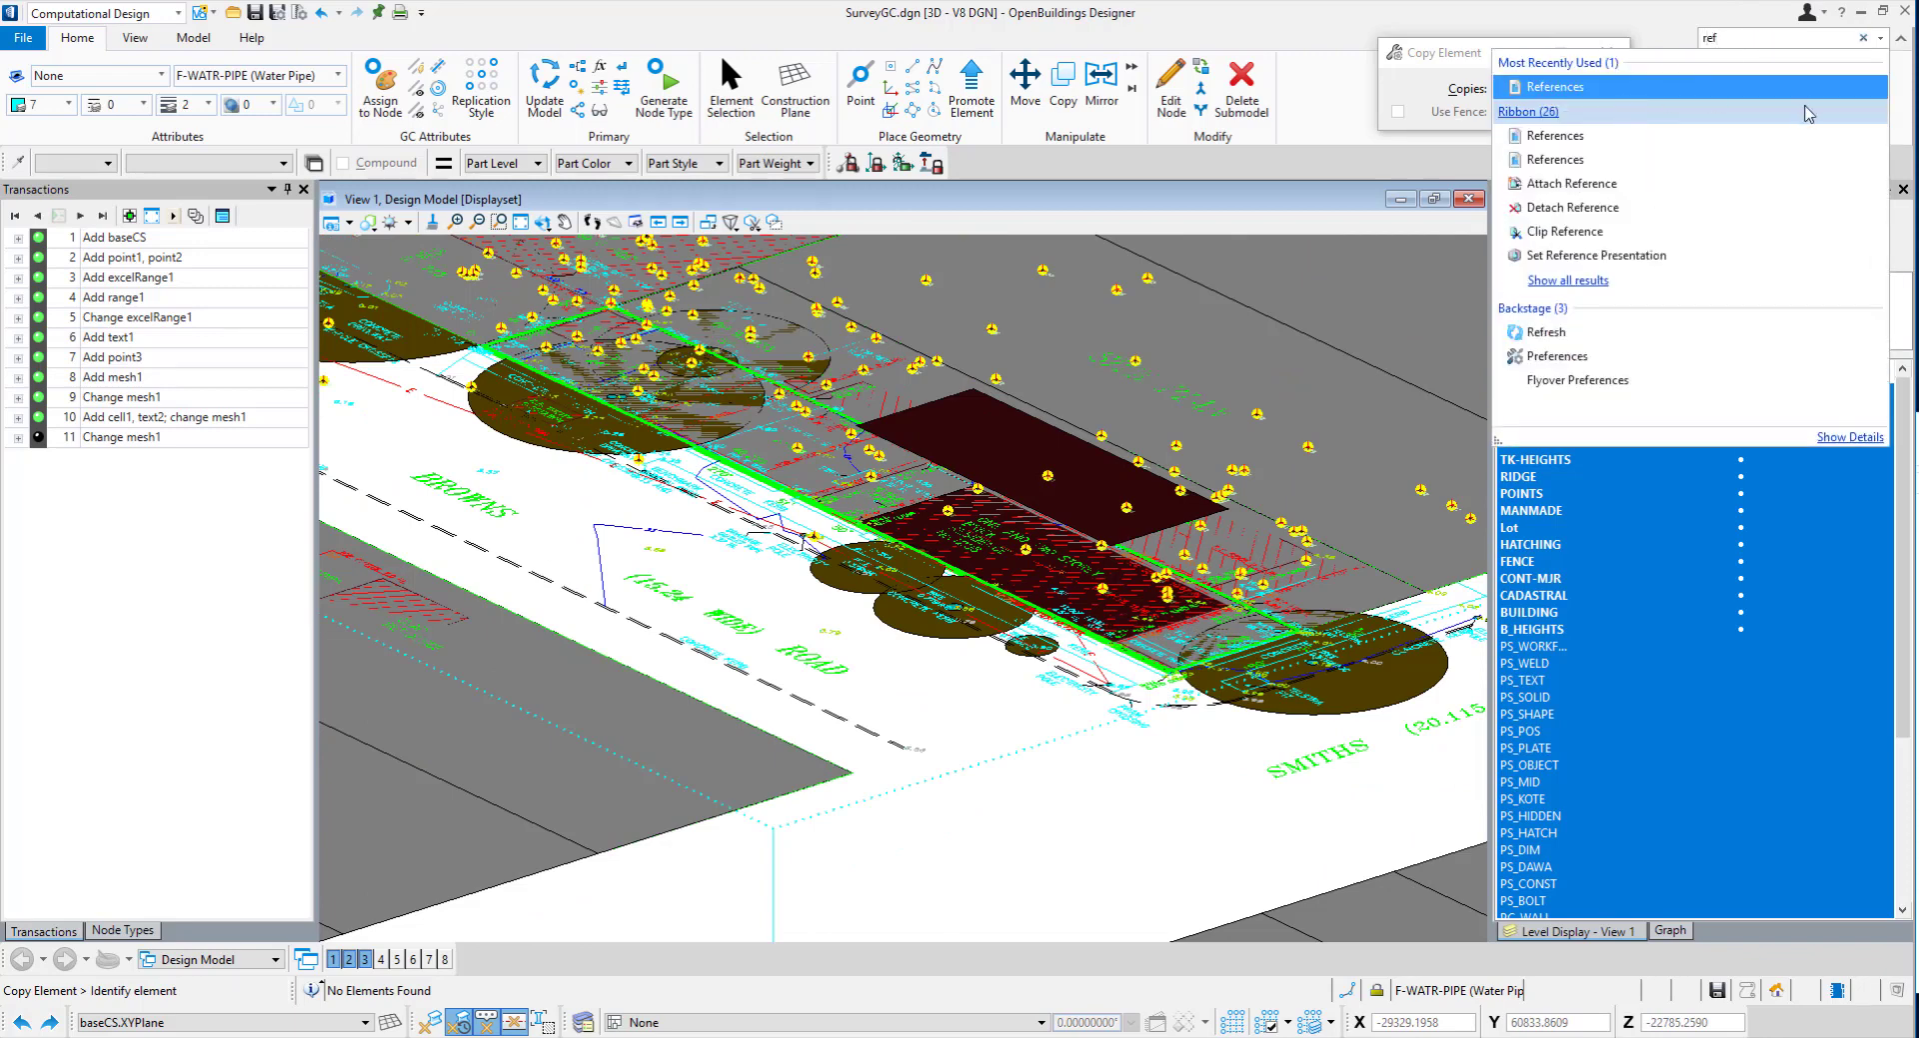
{"action": "left_click", "coordinate": [1802, 91]}
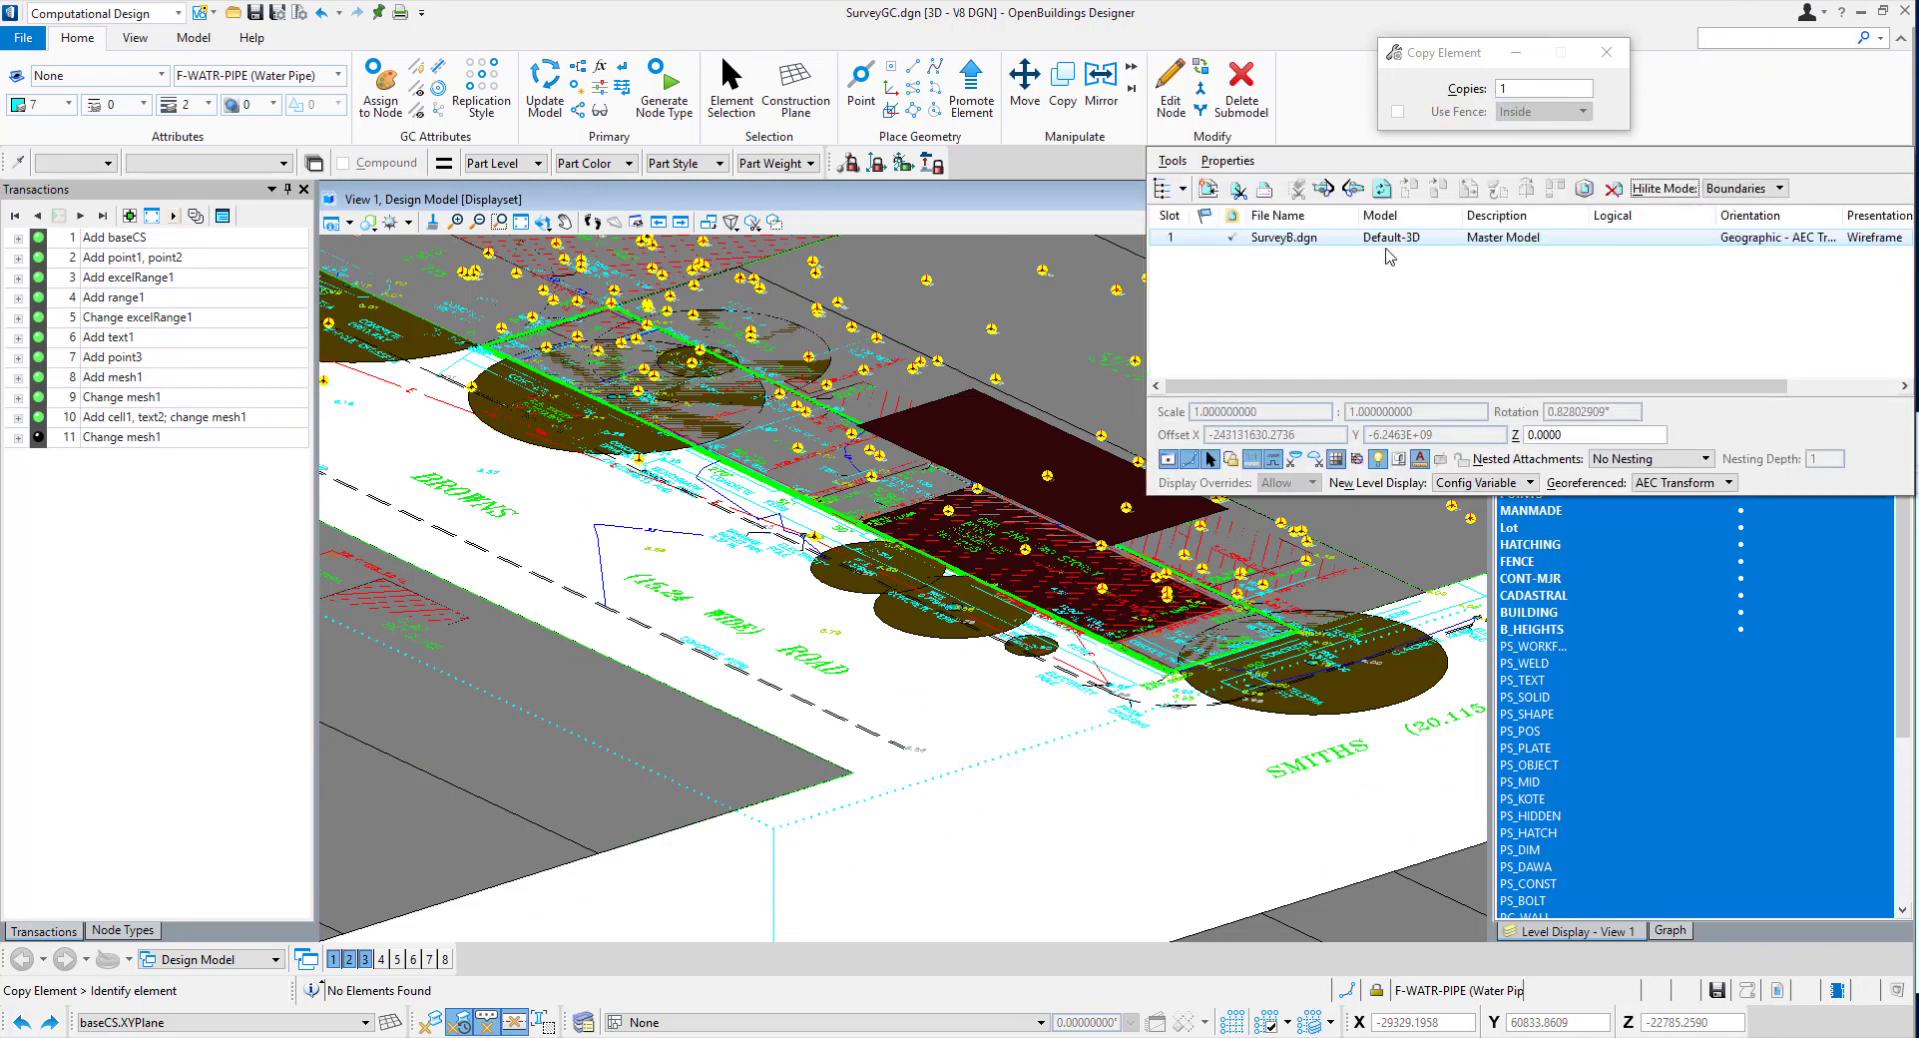
{"action": "left_click", "coordinate": [1842, 389]}
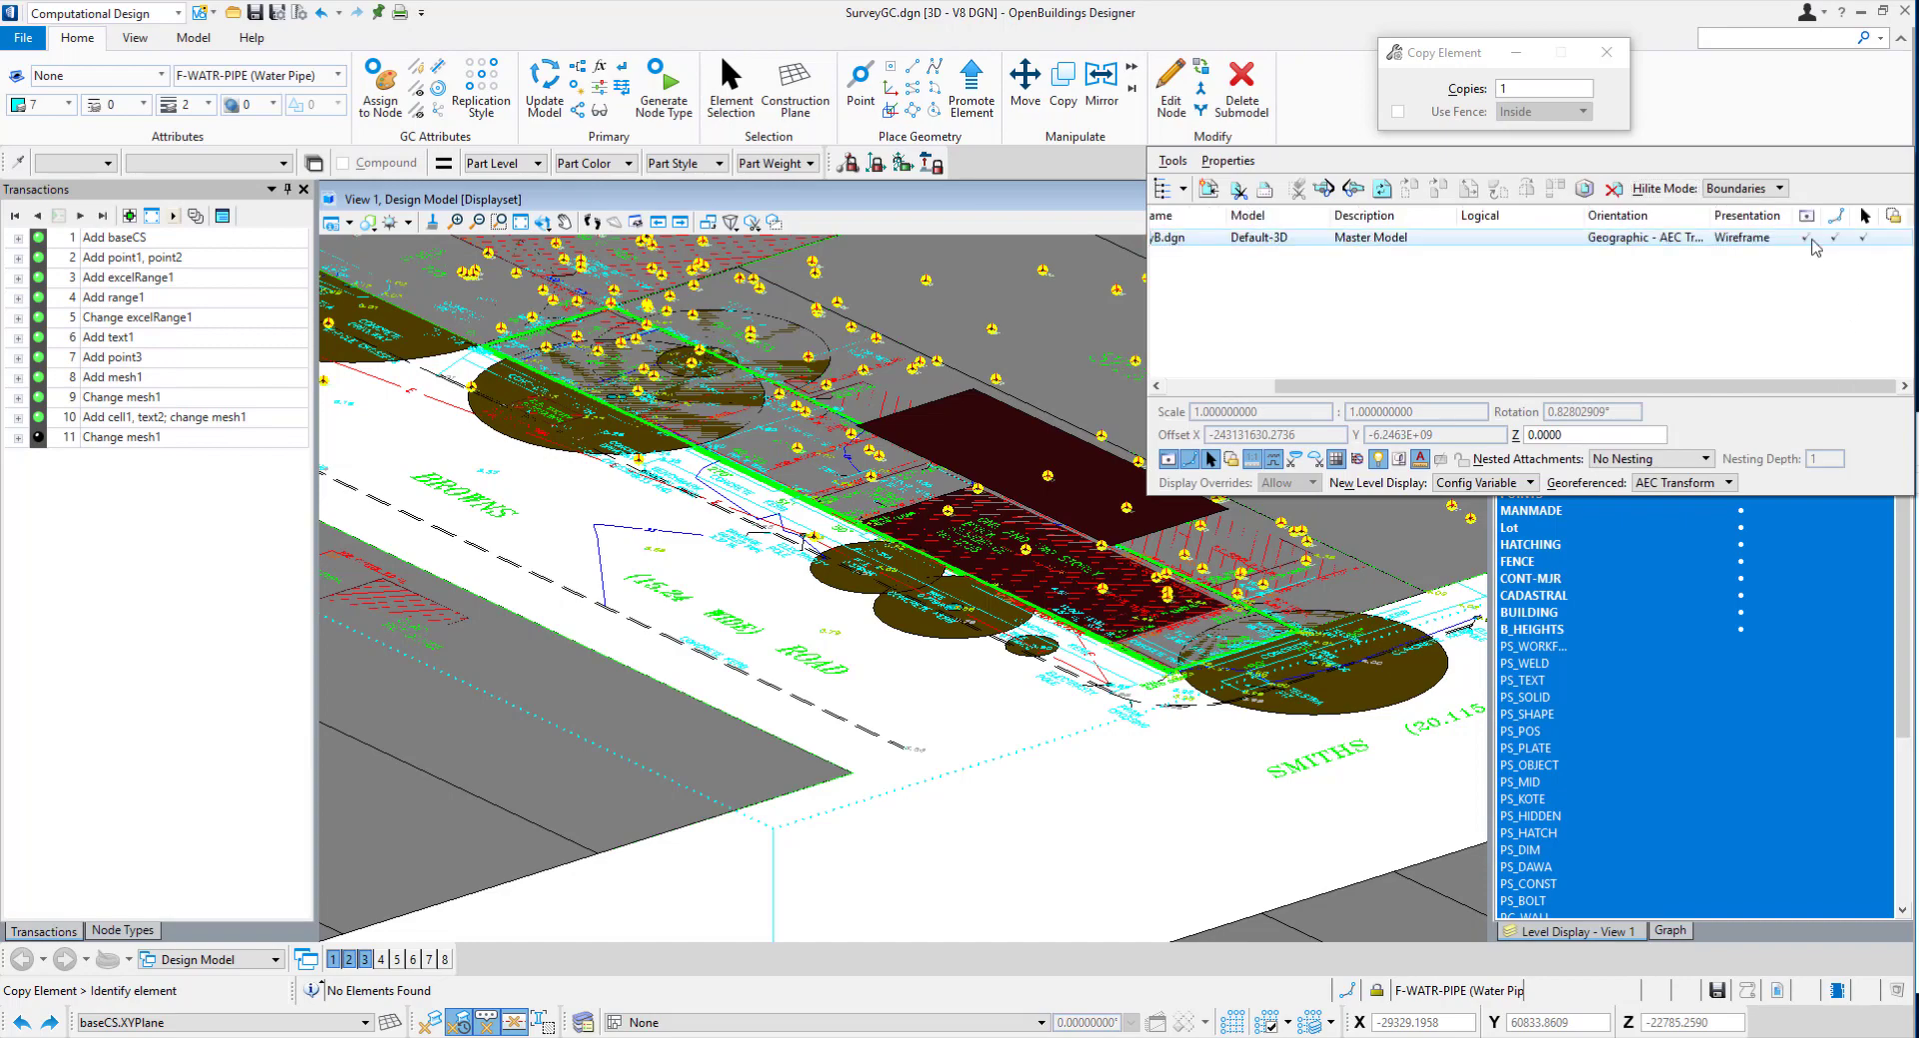
{"action": "left_click", "coordinate": [1810, 237]}
{"action": "scroll", "coordinate": [959, 552], "scroll_direction": "down", "scroll_amount": 1}
{"action": "scroll", "coordinate": [1083, 504], "scroll_direction": "up", "scroll_amount": 1}
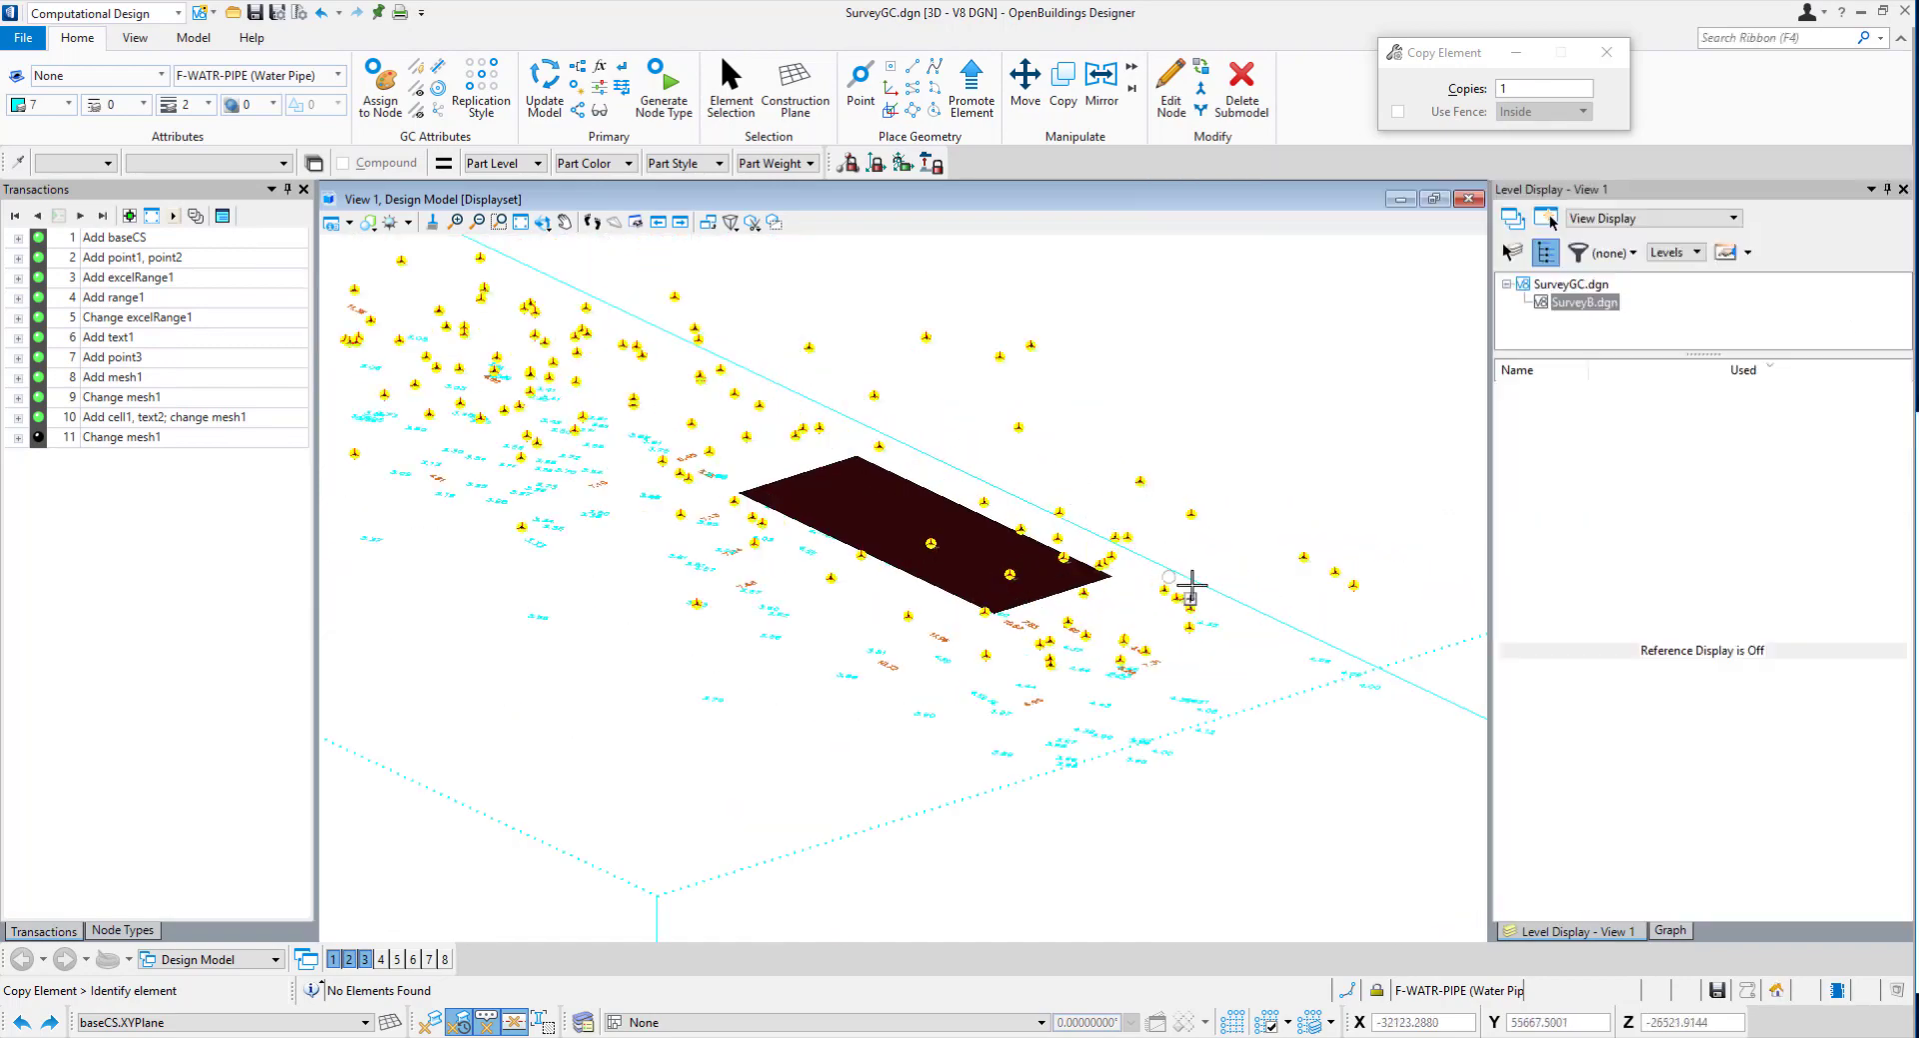
Switch the workflow from Computational Design to Modeling and bring up the solid modeling tools for the copied building shape.
{"action": "middle_click_drag", "start_coordinate": [1229, 587], "coordinate": [1293, 709], "text": "shift"}
{"action": "right_click", "coordinate": [1209, 565]}
{"action": "scroll", "coordinate": [1298, 536], "scroll_direction": "up", "scroll_amount": 3}
{"action": "scroll", "coordinate": [1305, 579], "scroll_direction": "up", "scroll_amount": 2}
{"action": "left_click", "coordinate": [94, 14]}
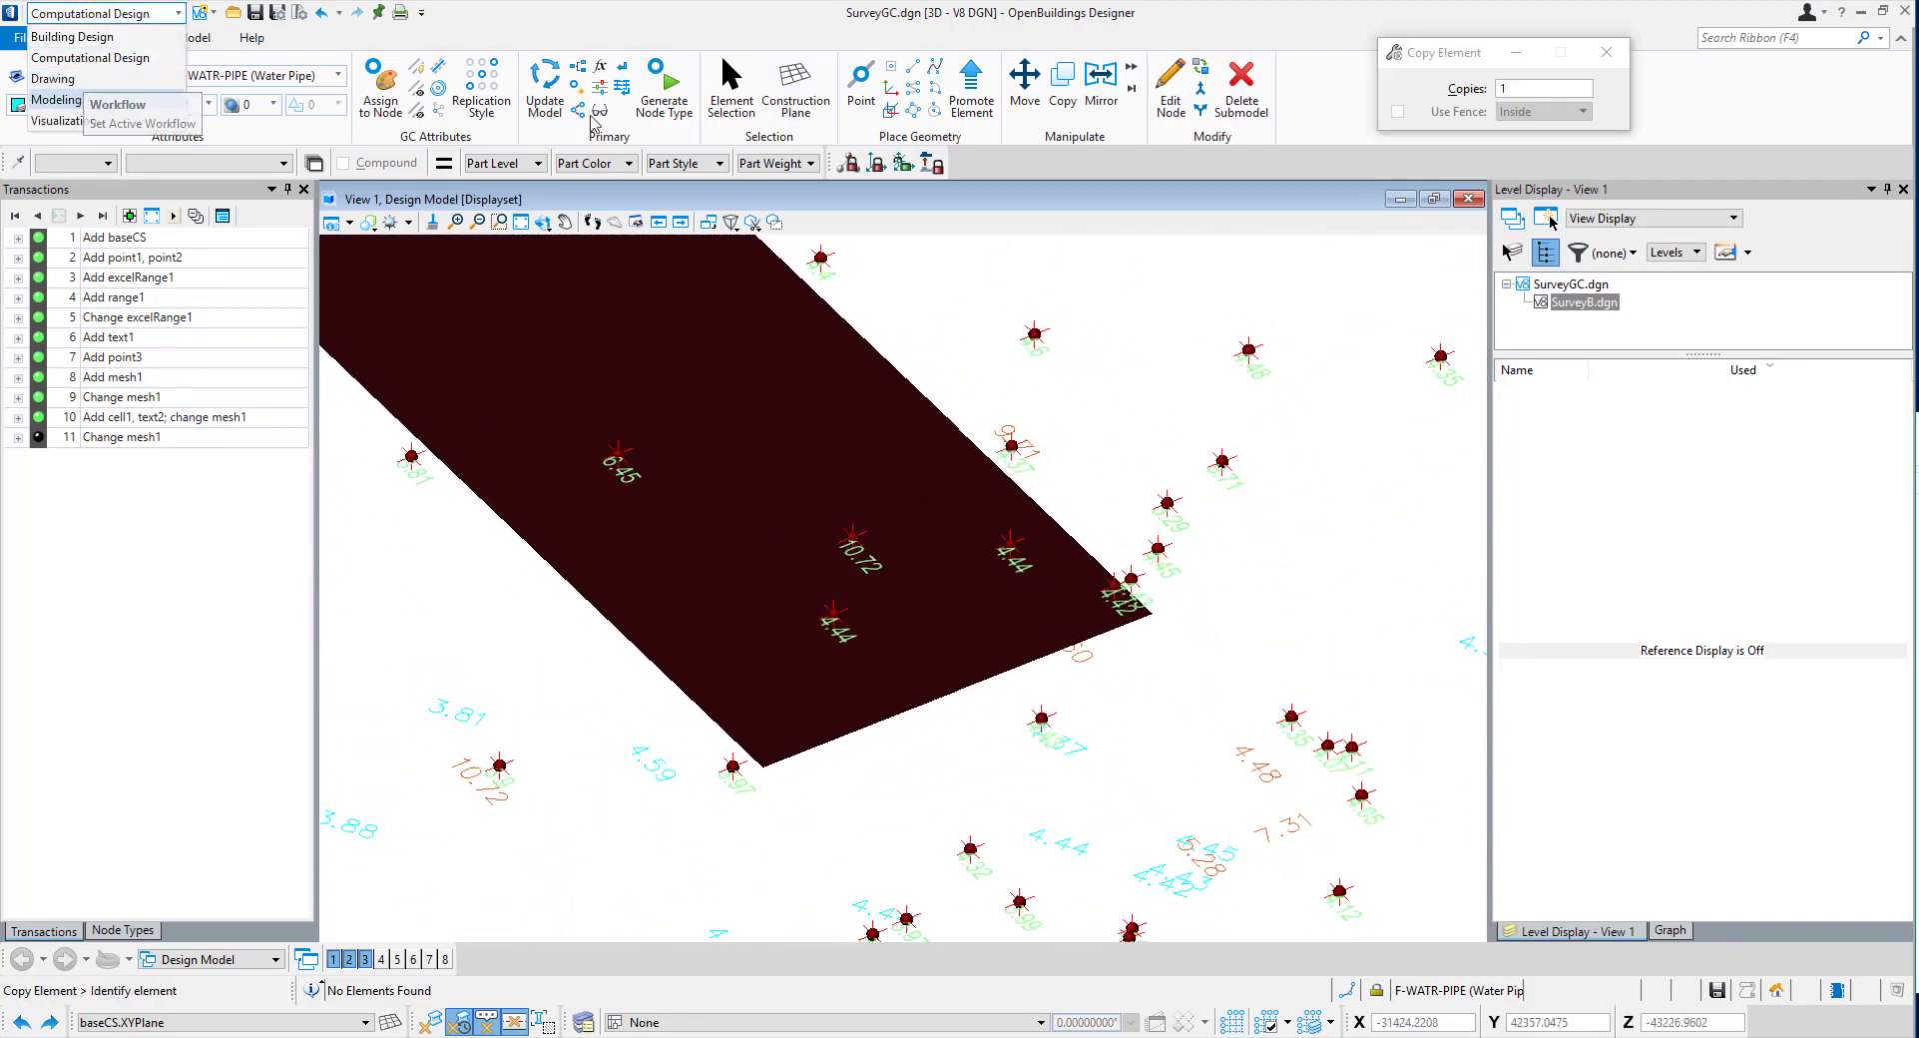
{"action": "key", "text": "Return"}
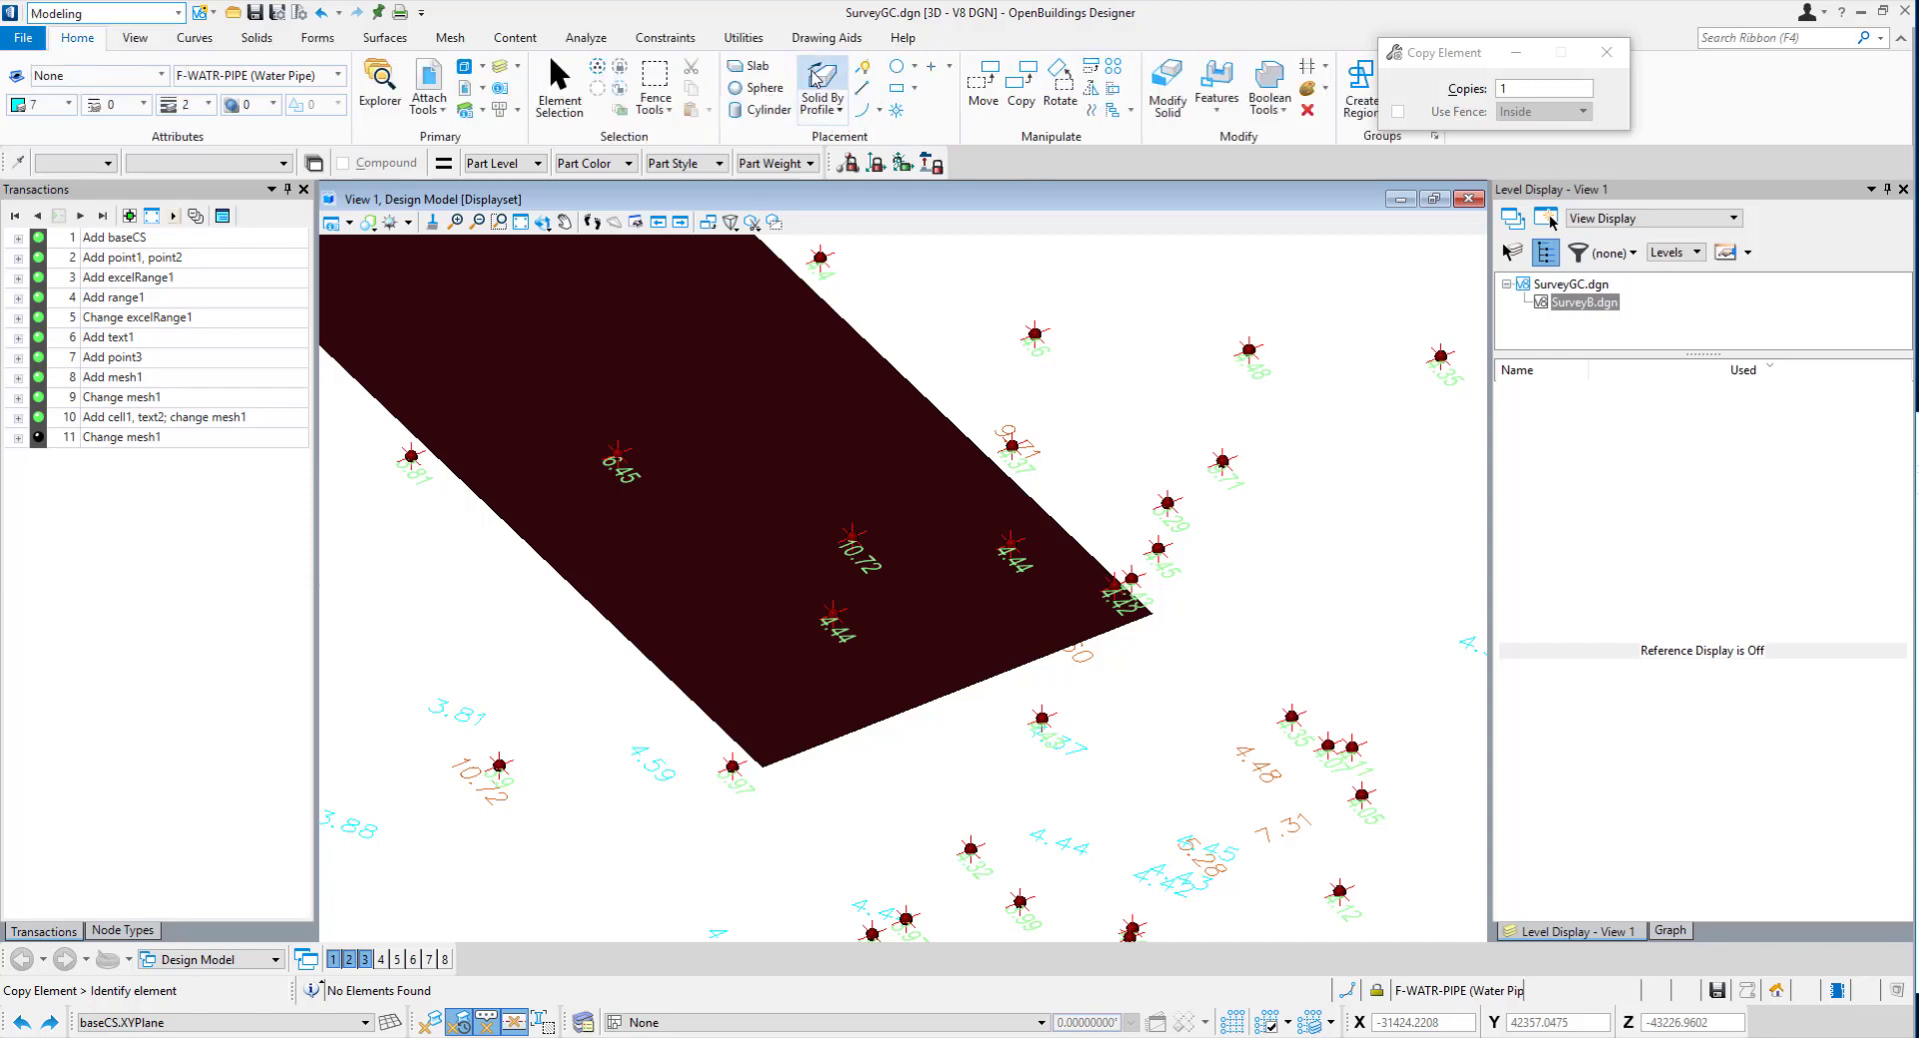
{"action": "left_click", "coordinate": [257, 38]}
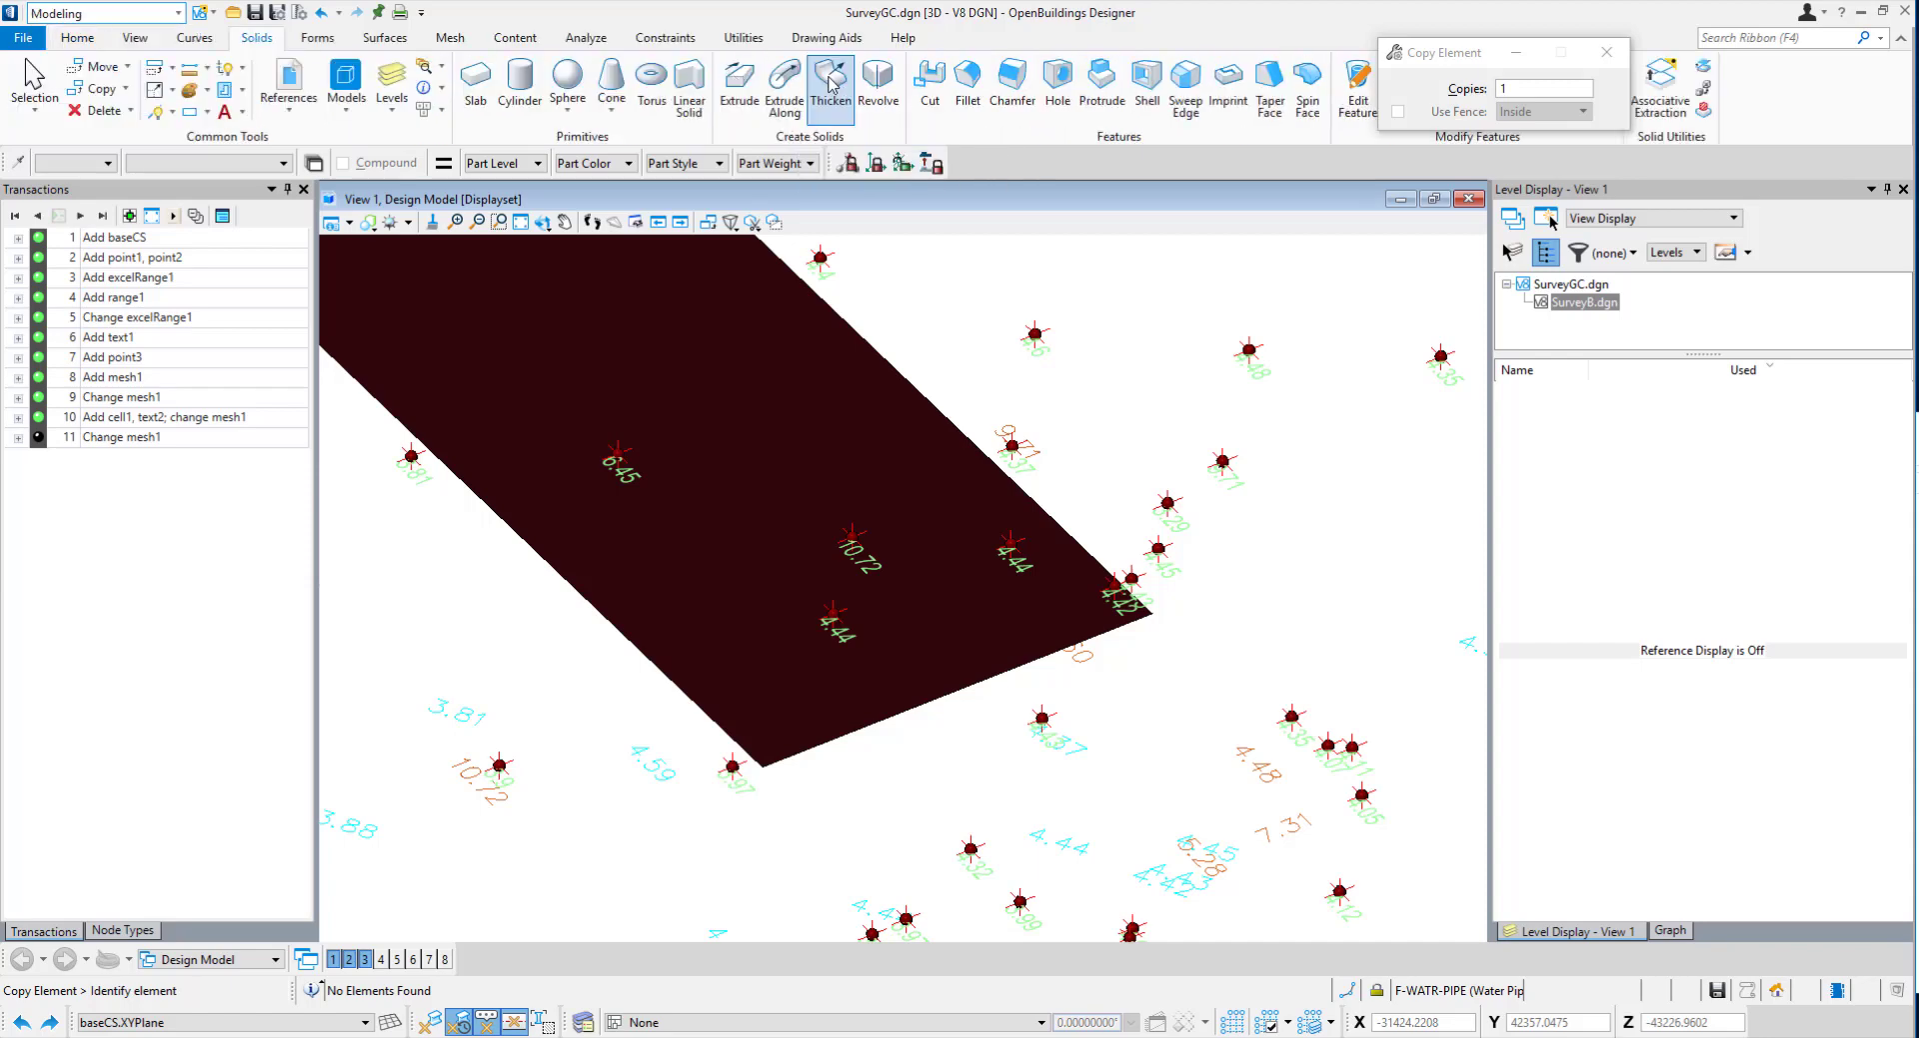
Extrude the copied building shape upward 8070 by snapping to the survey point above it, and end the Extrude command.
{"action": "left_click", "coordinate": [740, 85]}
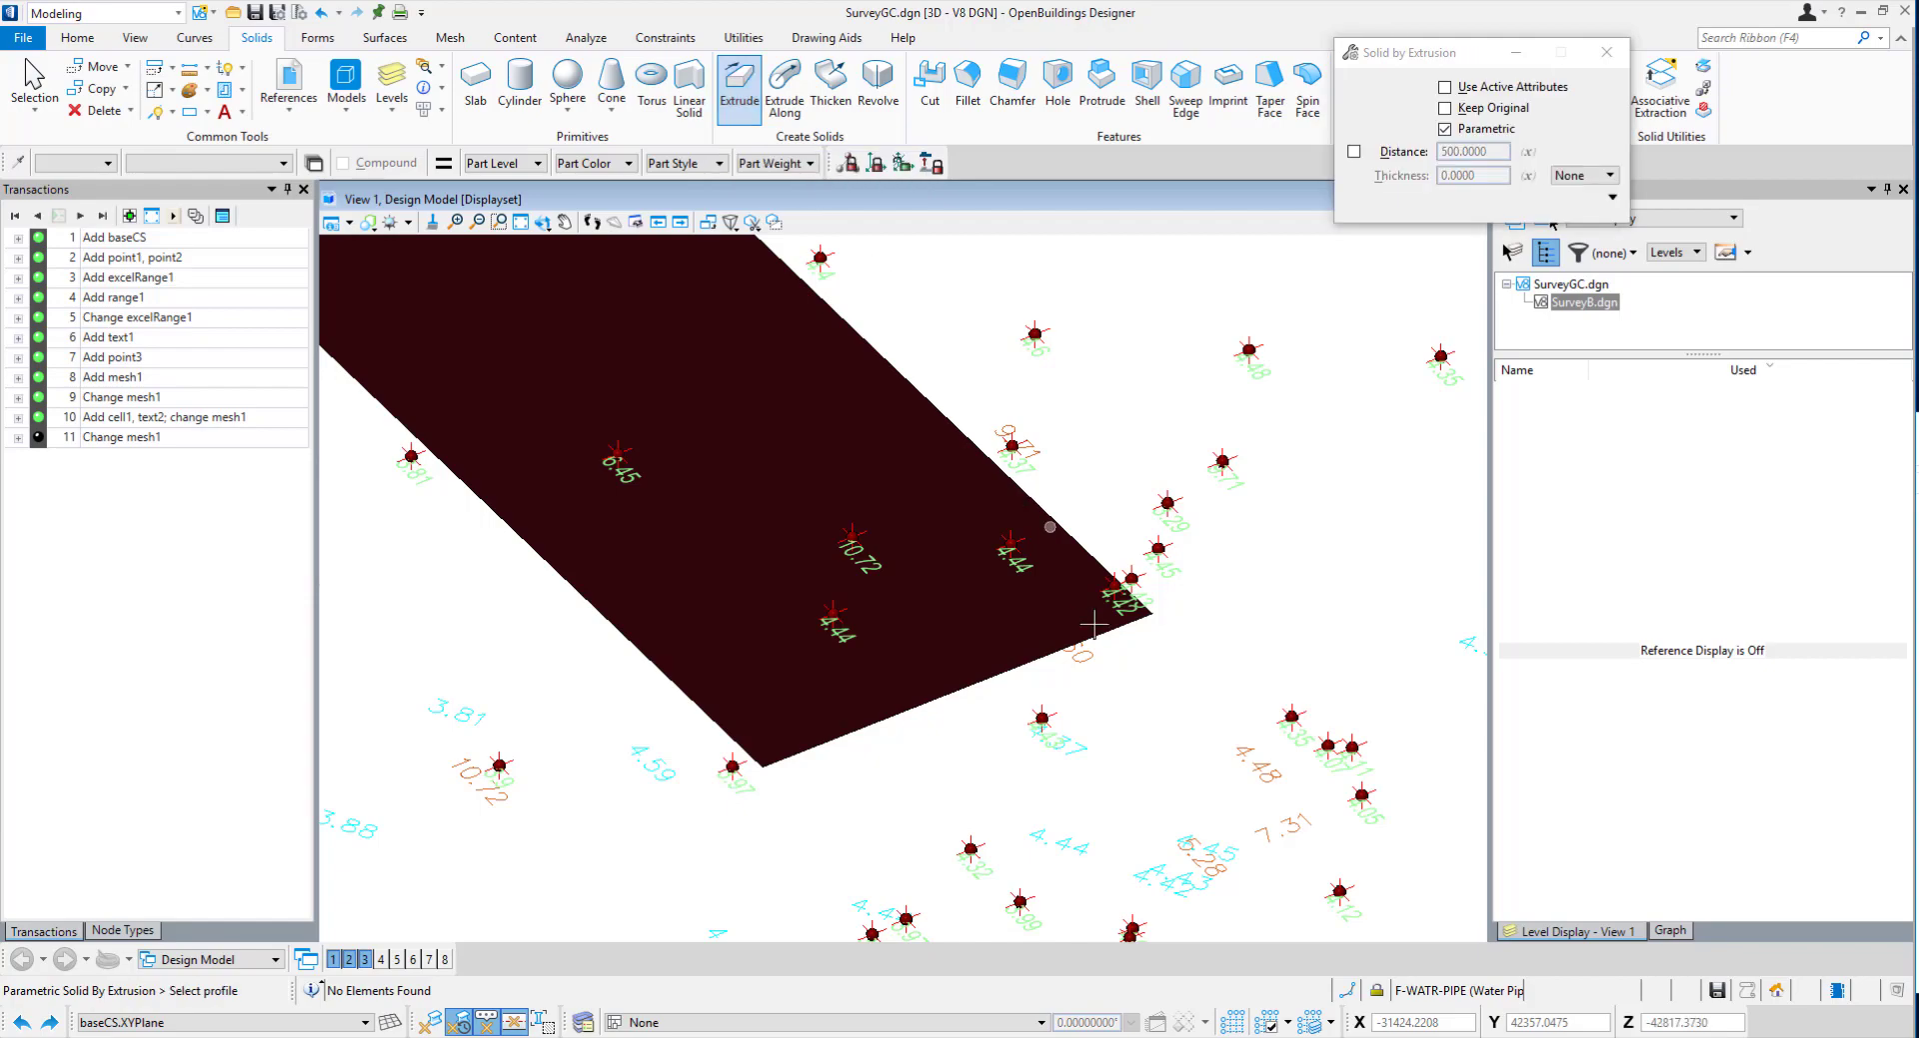
{"action": "left_click", "coordinate": [1153, 616]}
{"action": "scroll", "coordinate": [1142, 645], "scroll_direction": "down", "scroll_amount": 3}
{"action": "scroll", "coordinate": [1089, 608], "scroll_direction": "up", "scroll_amount": 2}
{"action": "middle_click_drag", "start_coordinate": [1071, 609], "coordinate": [1087, 520], "text": "shift"}
{"action": "scroll", "coordinate": [902, 297], "scroll_direction": "up", "scroll_amount": 5}
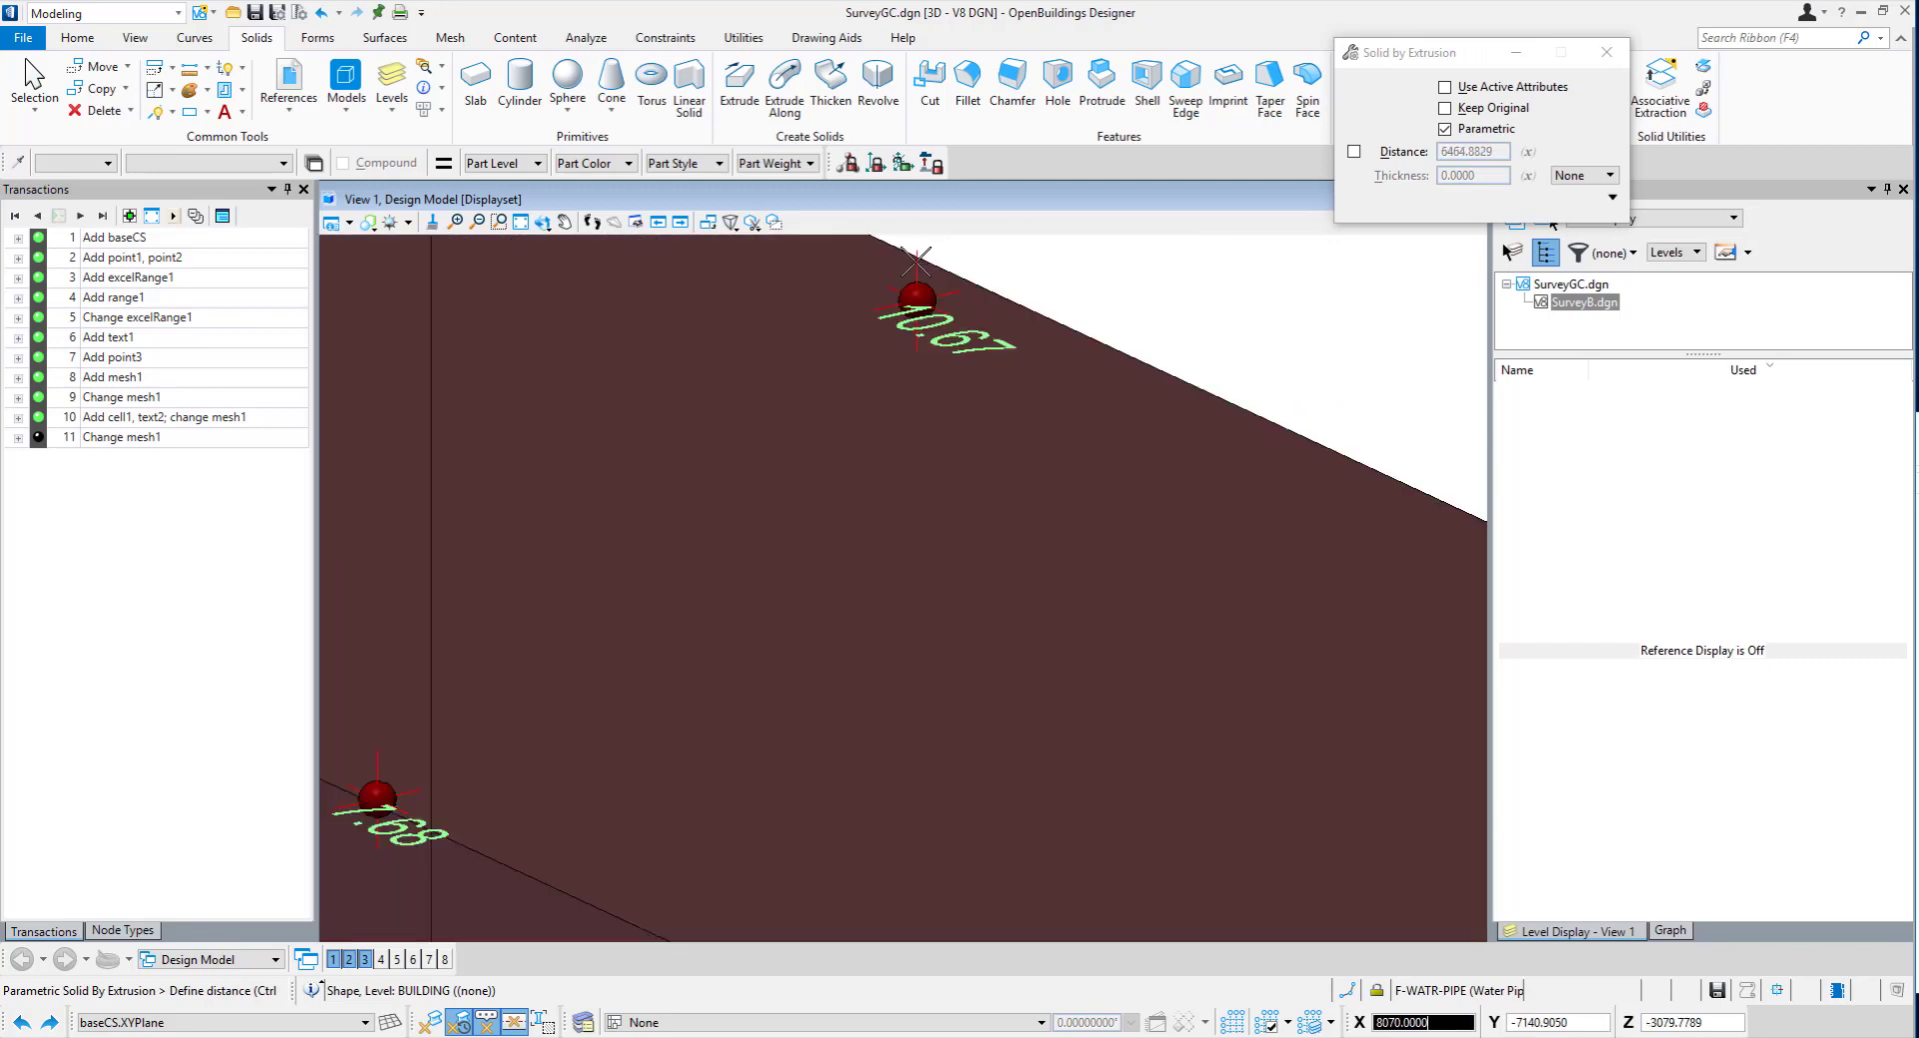
{"action": "scroll", "coordinate": [922, 295], "scroll_direction": "down", "scroll_amount": 4}
{"action": "scroll", "coordinate": [925, 299], "scroll_direction": "up", "scroll_amount": 2}
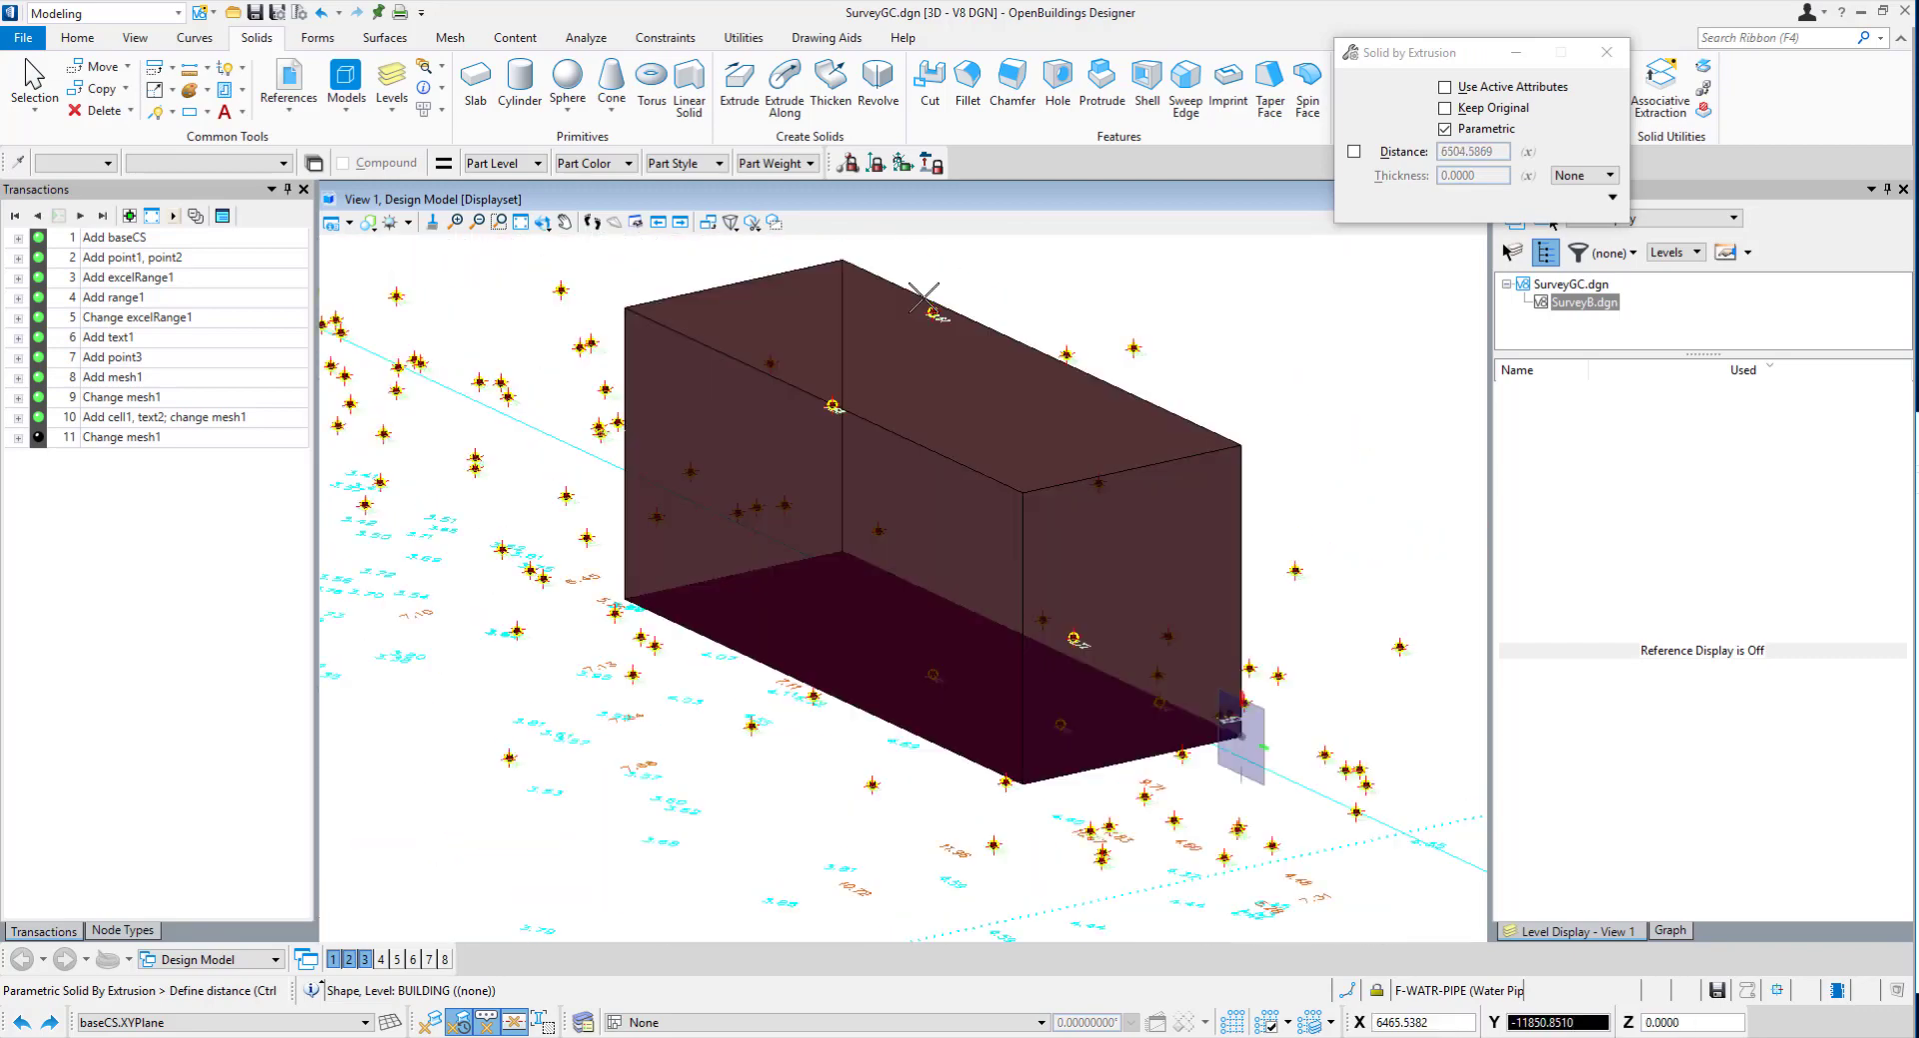
{"action": "scroll", "coordinate": [924, 296], "scroll_direction": "up", "scroll_amount": 2}
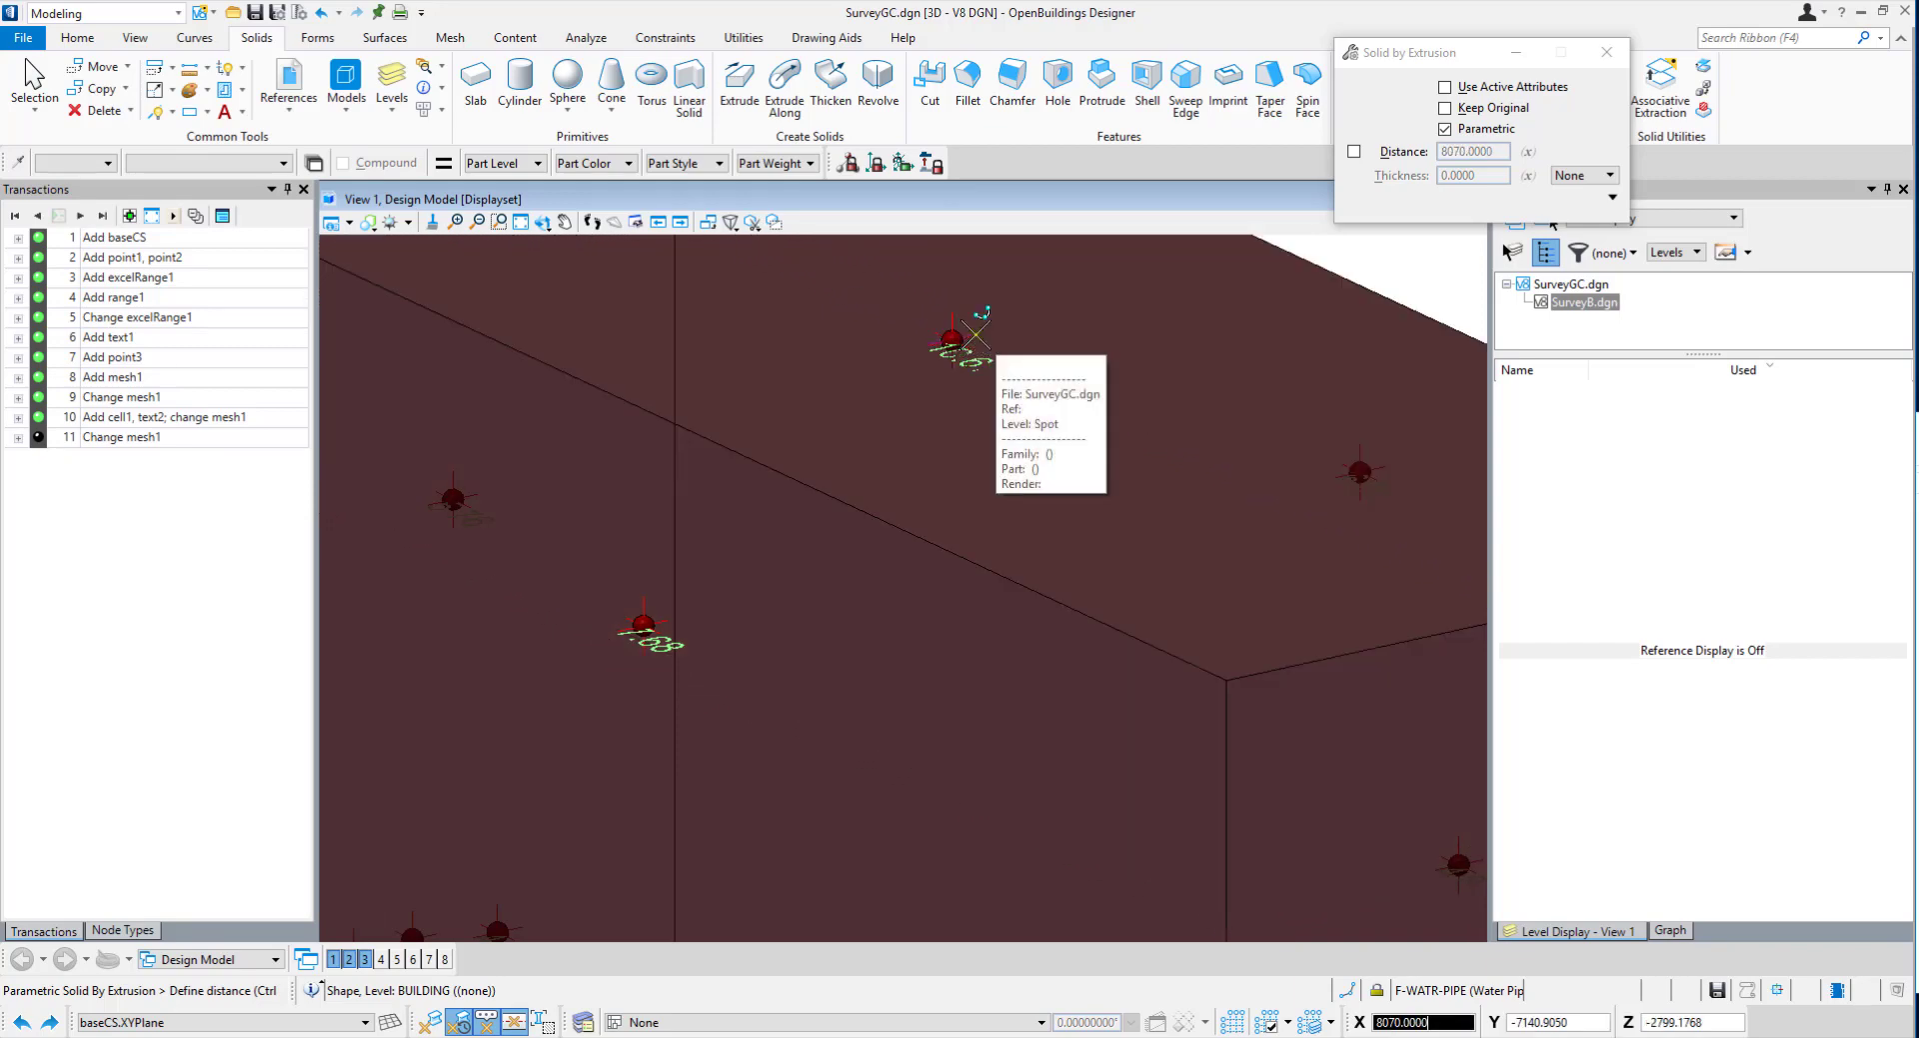
{"action": "left_click", "coordinate": [976, 335]}
{"action": "scroll", "coordinate": [925, 437], "scroll_direction": "down", "scroll_amount": 3}
{"action": "middle_click_drag", "start_coordinate": [1230, 540], "coordinate": [1254, 510], "text": "shift"}
{"action": "right_click", "coordinate": [1298, 429]}
{"action": "left_click", "coordinate": [1316, 452]}
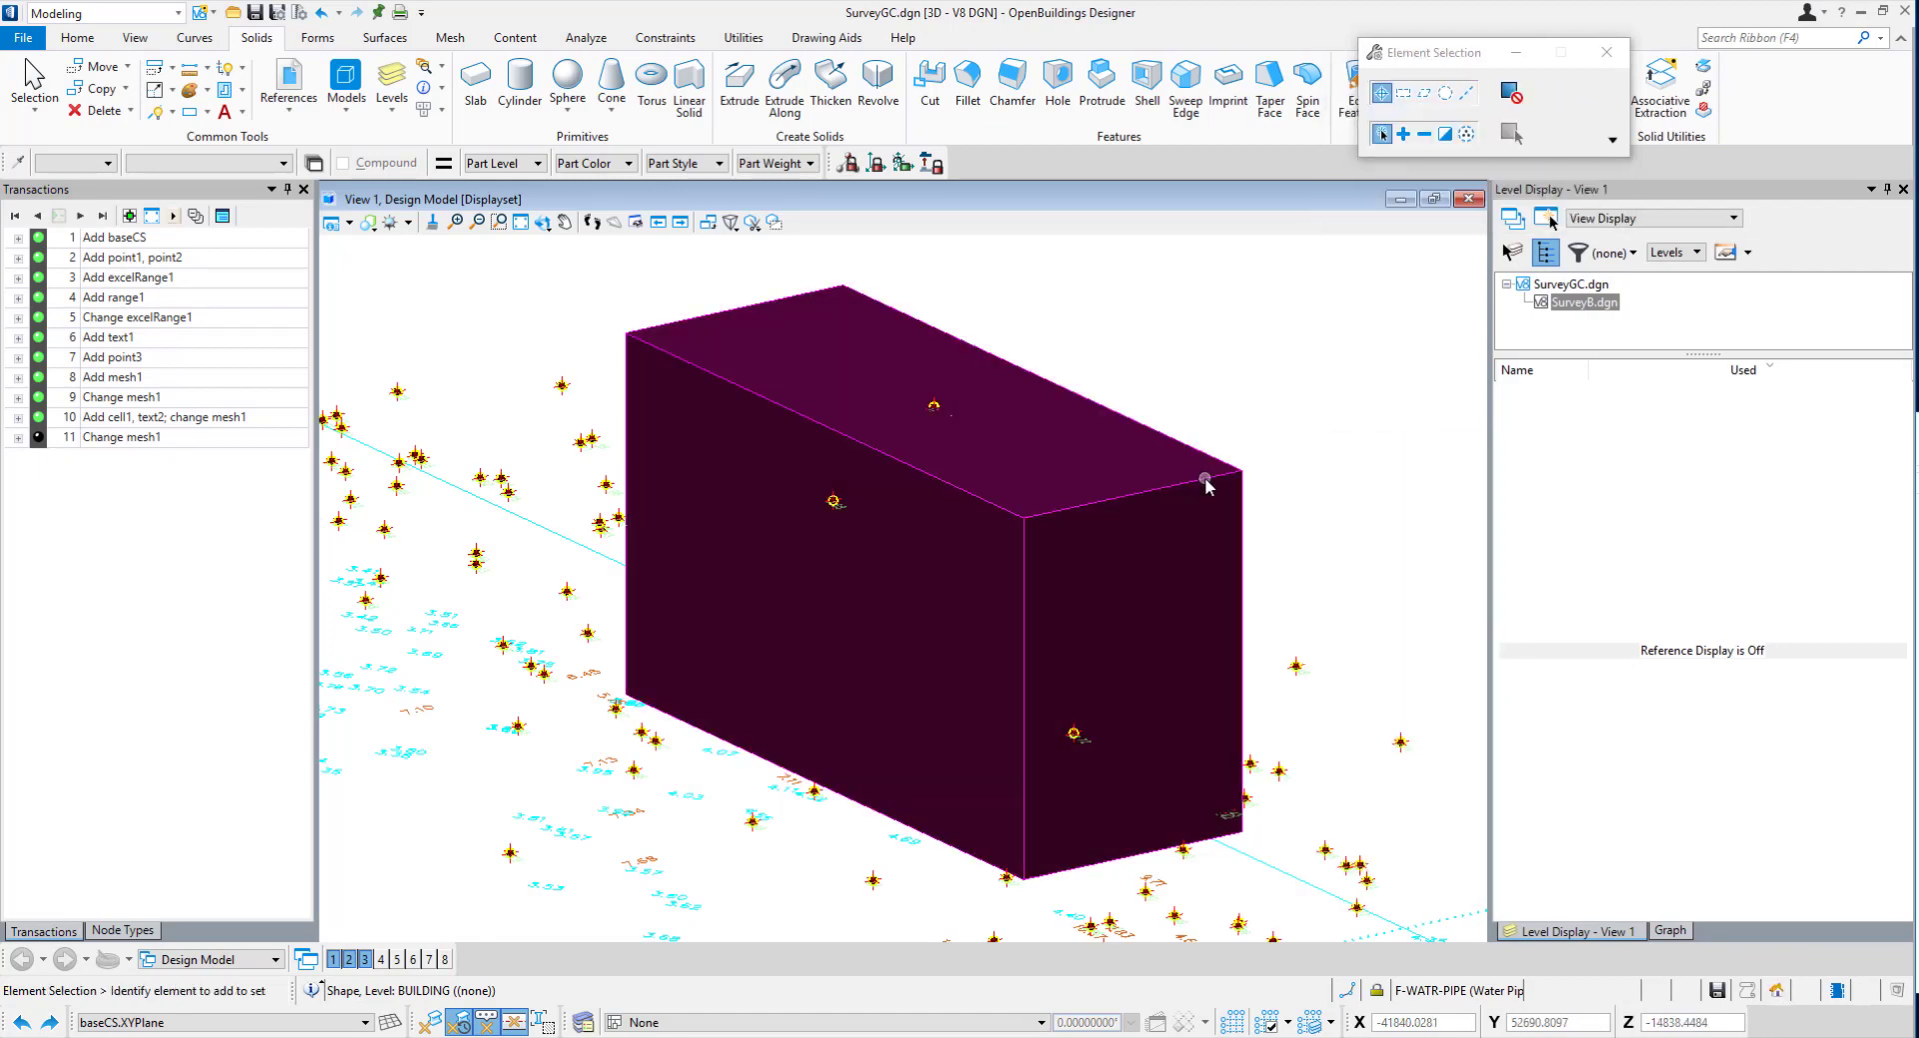
Select the extruded building block and set its colour to index 0.
{"action": "left_click", "coordinate": [1207, 486]}
{"action": "left_click", "coordinate": [94, 42]}
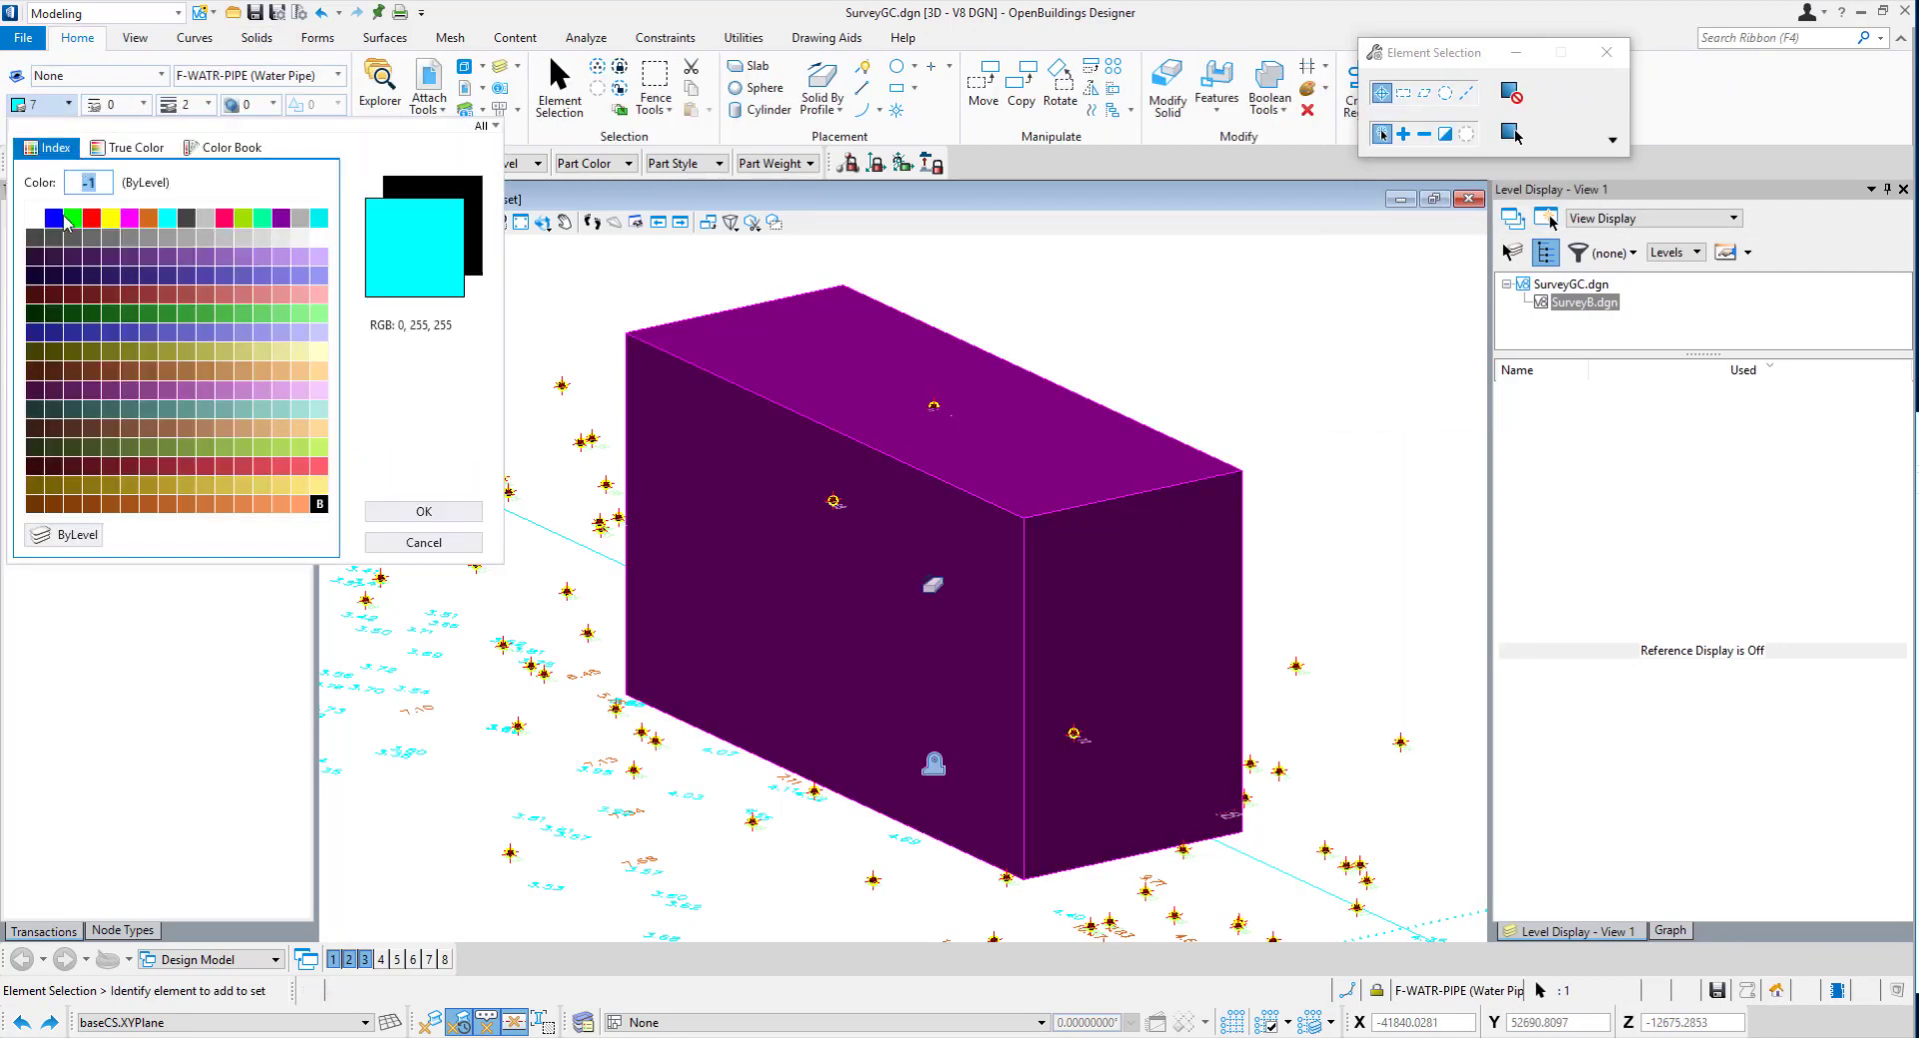
{"action": "left_click", "coordinate": [35, 217]}
{"action": "scroll", "coordinate": [1054, 412], "scroll_direction": "down", "scroll_amount": 2}
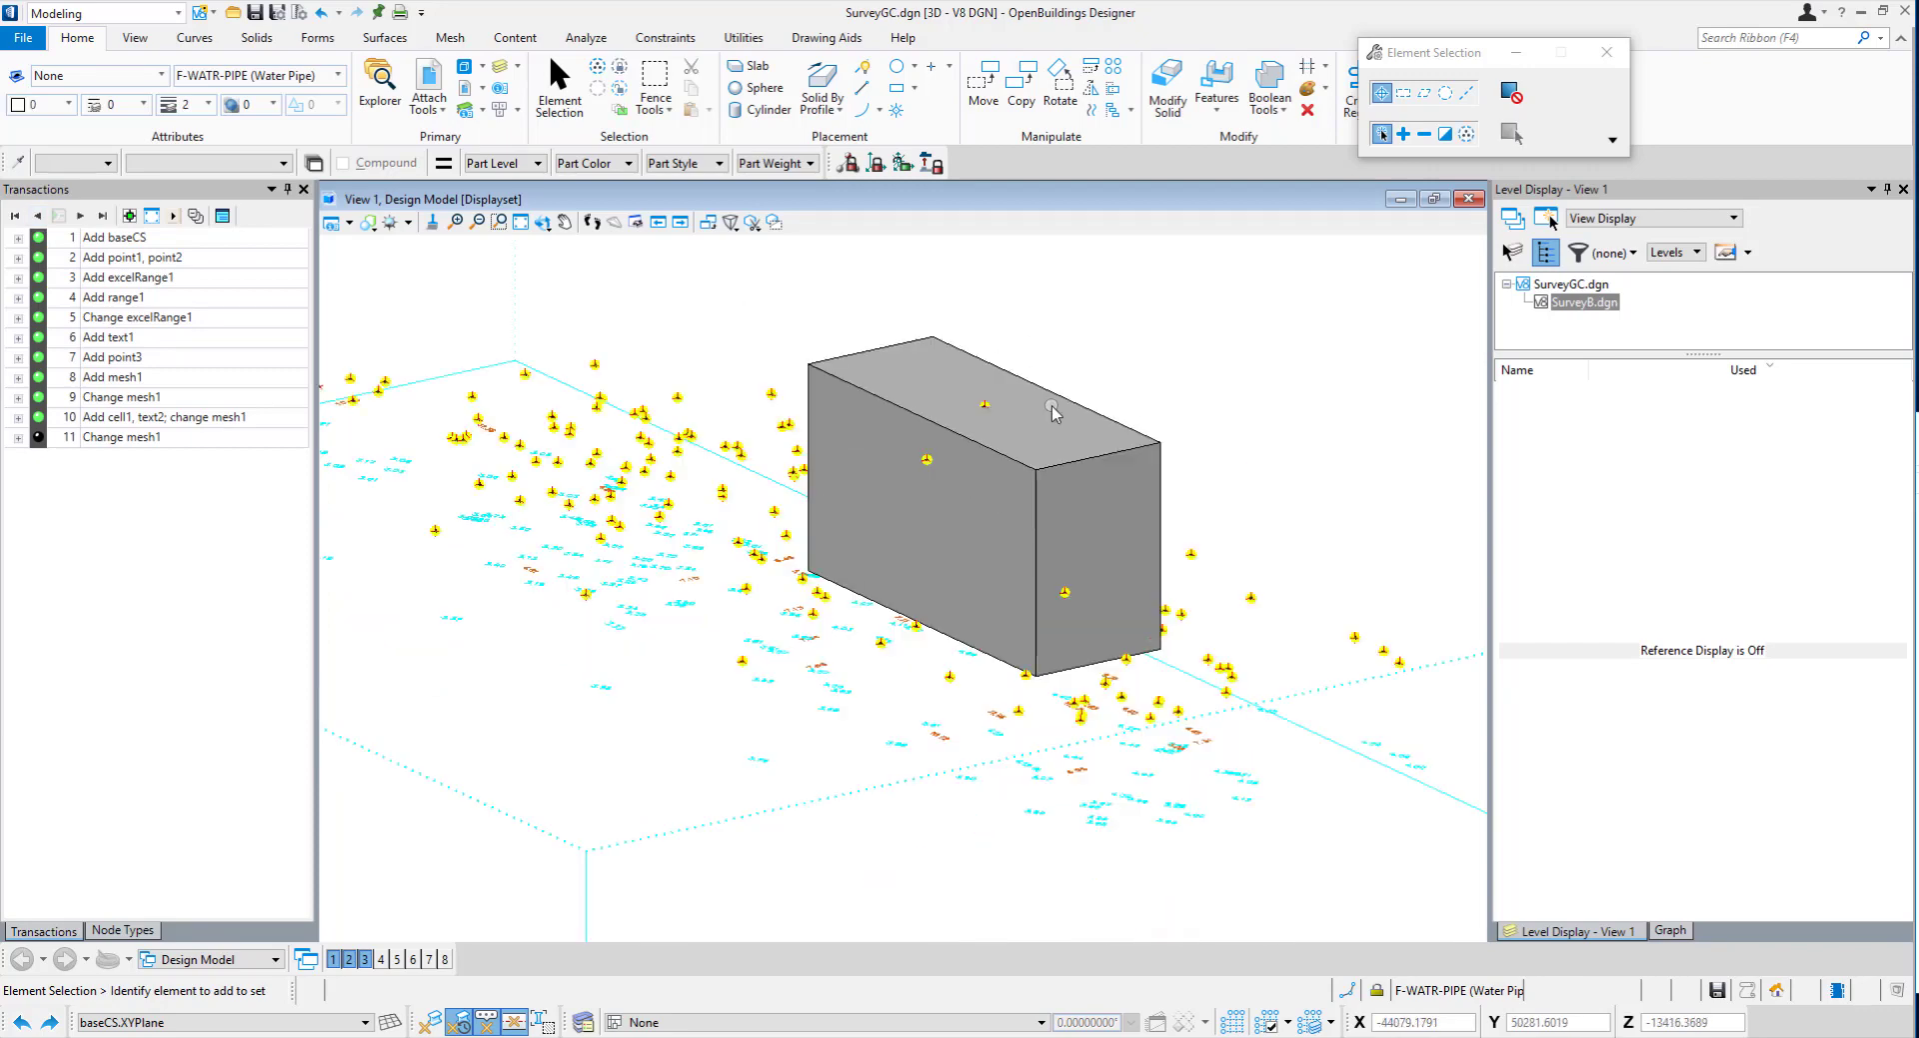
Use Modify Solid in edge mode to lower one long top edge of the building block to the survey point beside it.
{"action": "scroll", "coordinate": [1202, 420], "scroll_direction": "up", "scroll_amount": 2}
{"action": "middle_click_drag", "start_coordinate": [1212, 424], "coordinate": [932, 431], "text": "shift"}
{"action": "scroll", "coordinate": [855, 425], "scroll_direction": "down", "scroll_amount": 6}
{"action": "scroll", "coordinate": [1070, 406], "scroll_direction": "up", "scroll_amount": 5}
{"action": "middle_click_drag", "start_coordinate": [937, 580], "coordinate": [857, 564], "text": "shift"}
{"action": "left_click_drag", "start_coordinate": [1431, 57], "coordinate": [1571, 107]}
{"action": "left_click", "coordinate": [257, 37]}
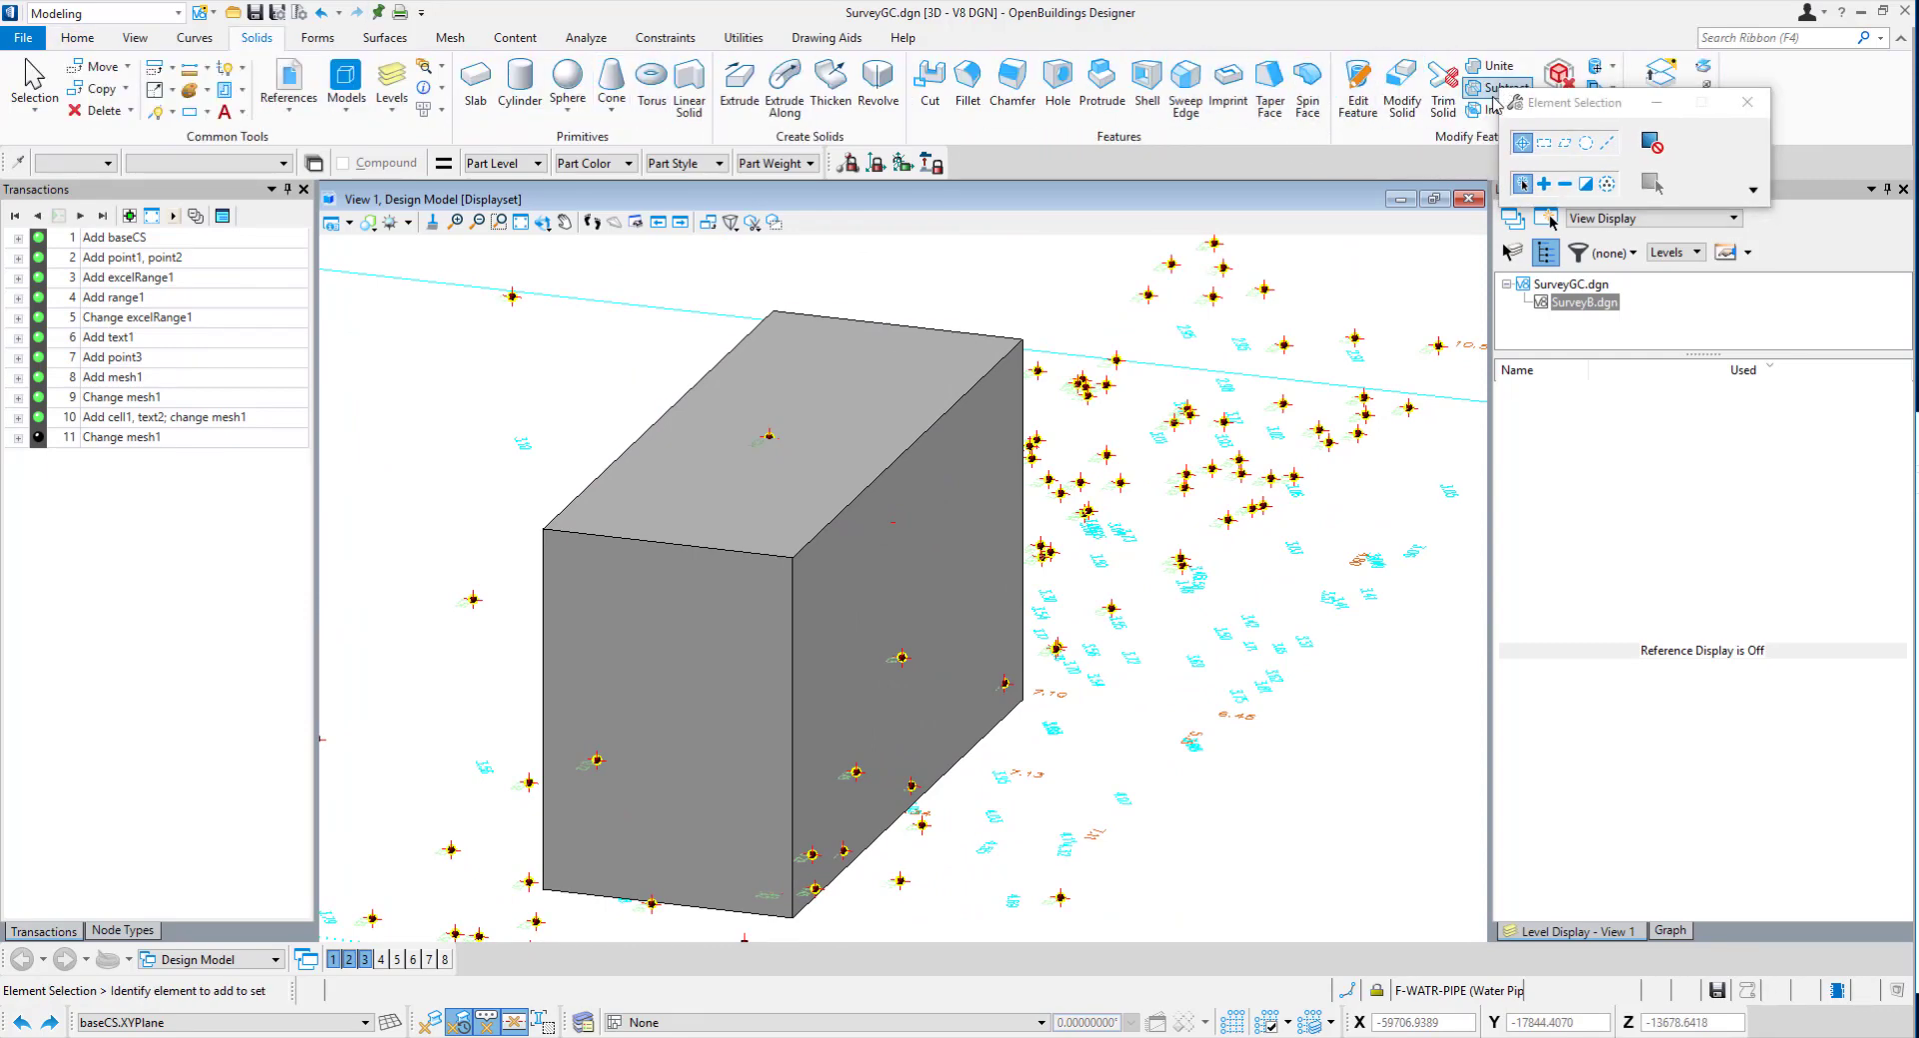
{"action": "left_click", "coordinate": [1402, 90]}
{"action": "left_click", "coordinate": [1620, 145]}
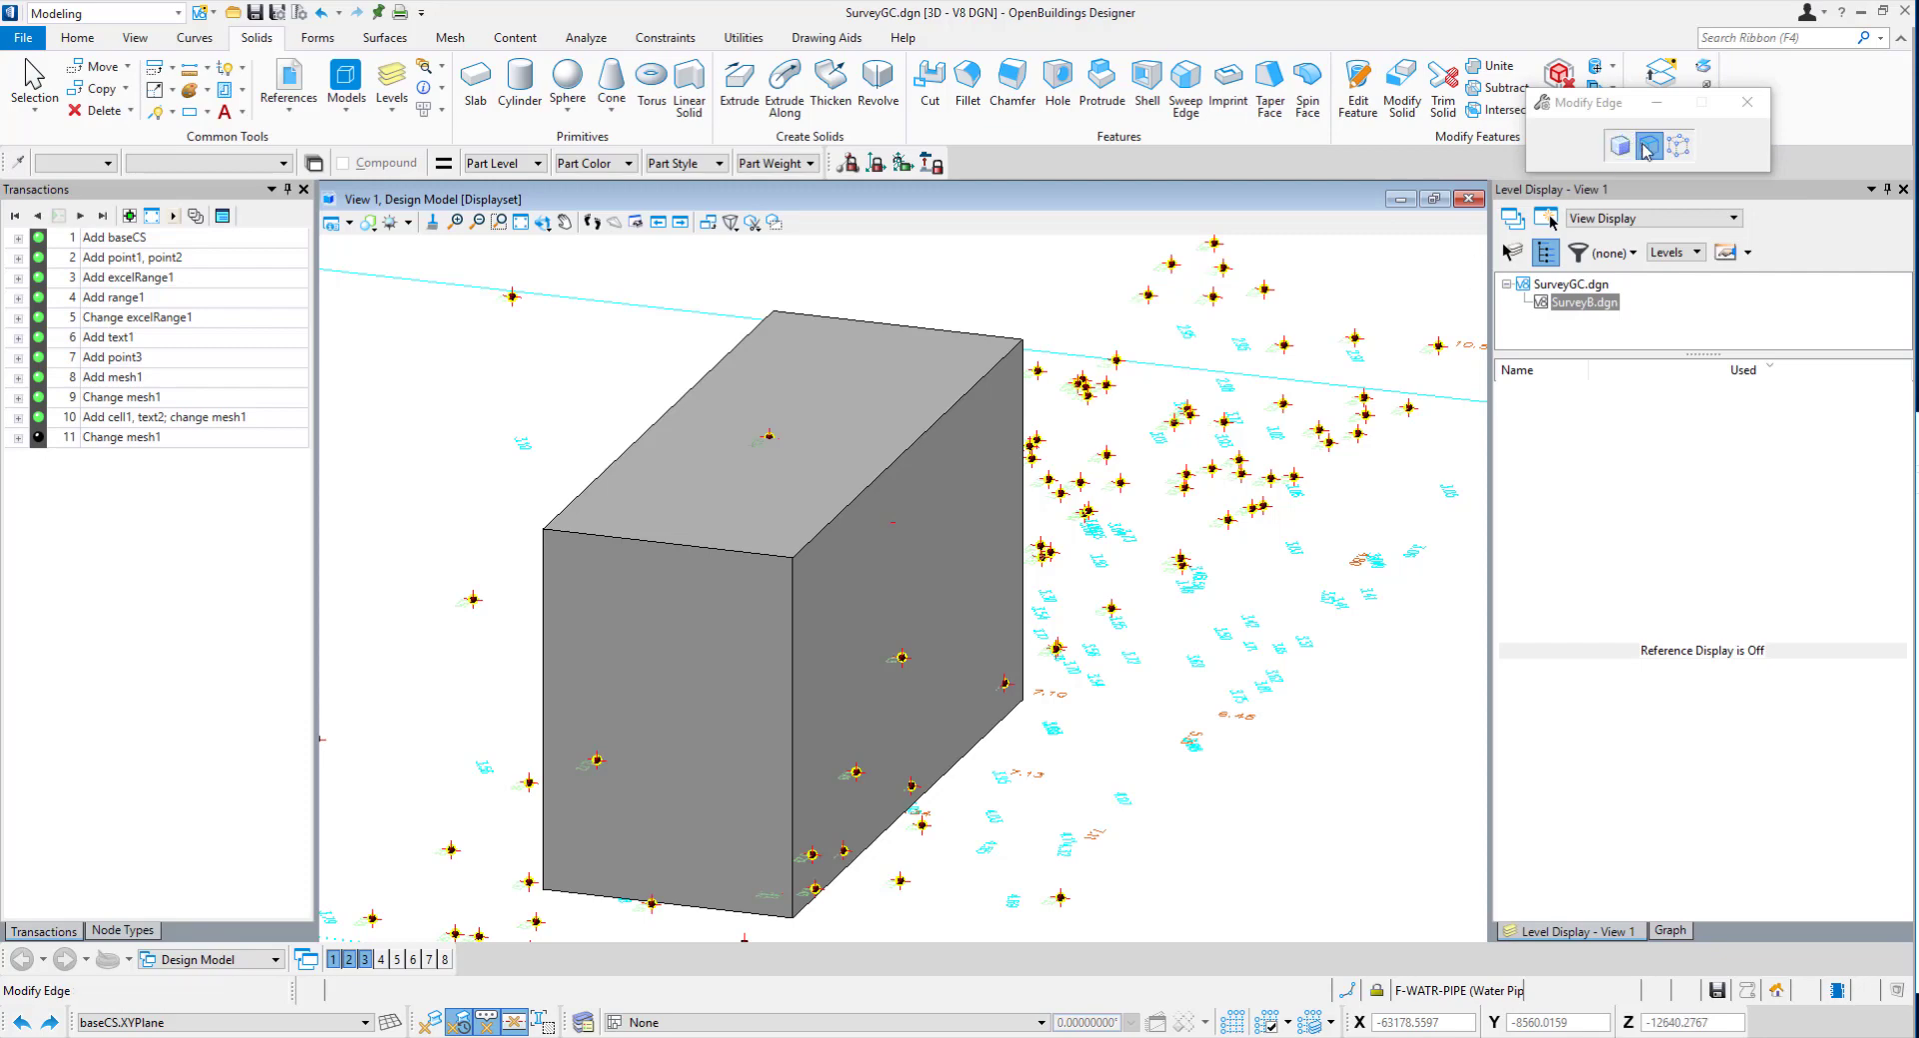
{"action": "left_click", "coordinate": [1648, 147]}
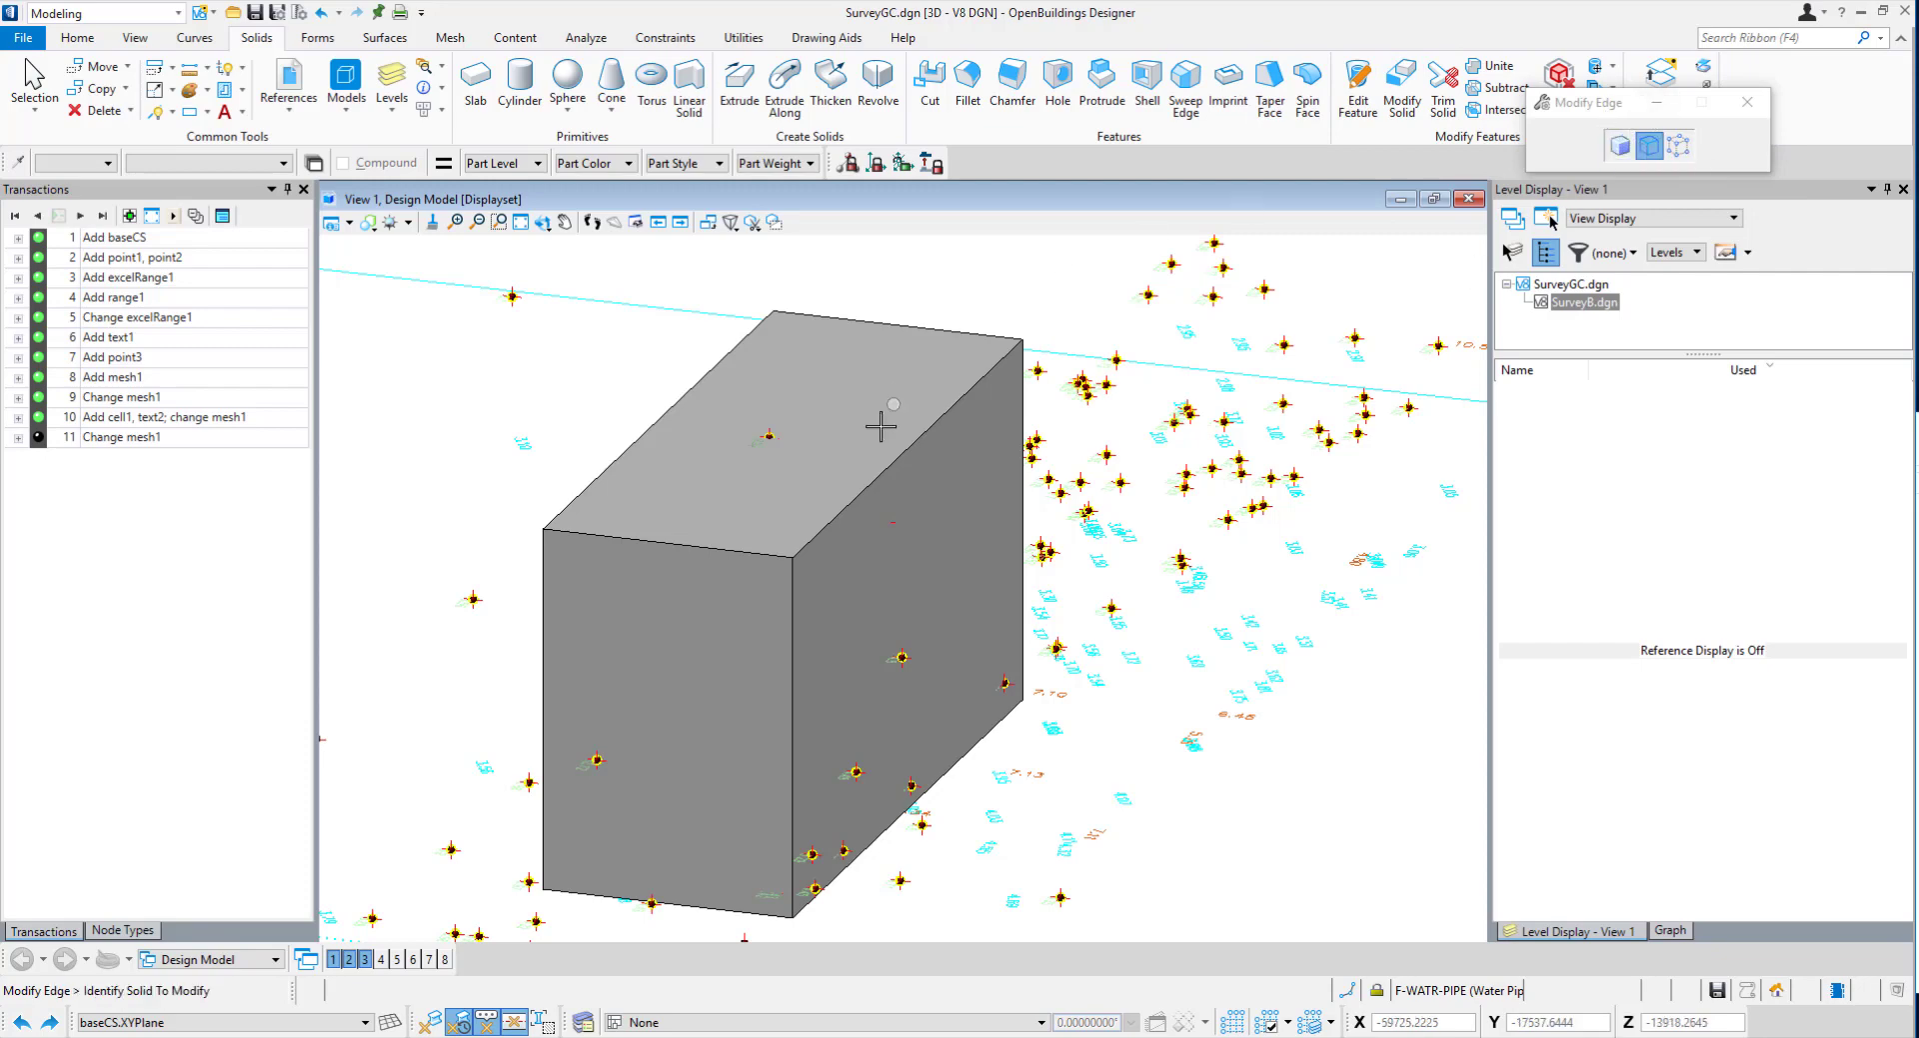
{"action": "left_click", "coordinate": [907, 450]}
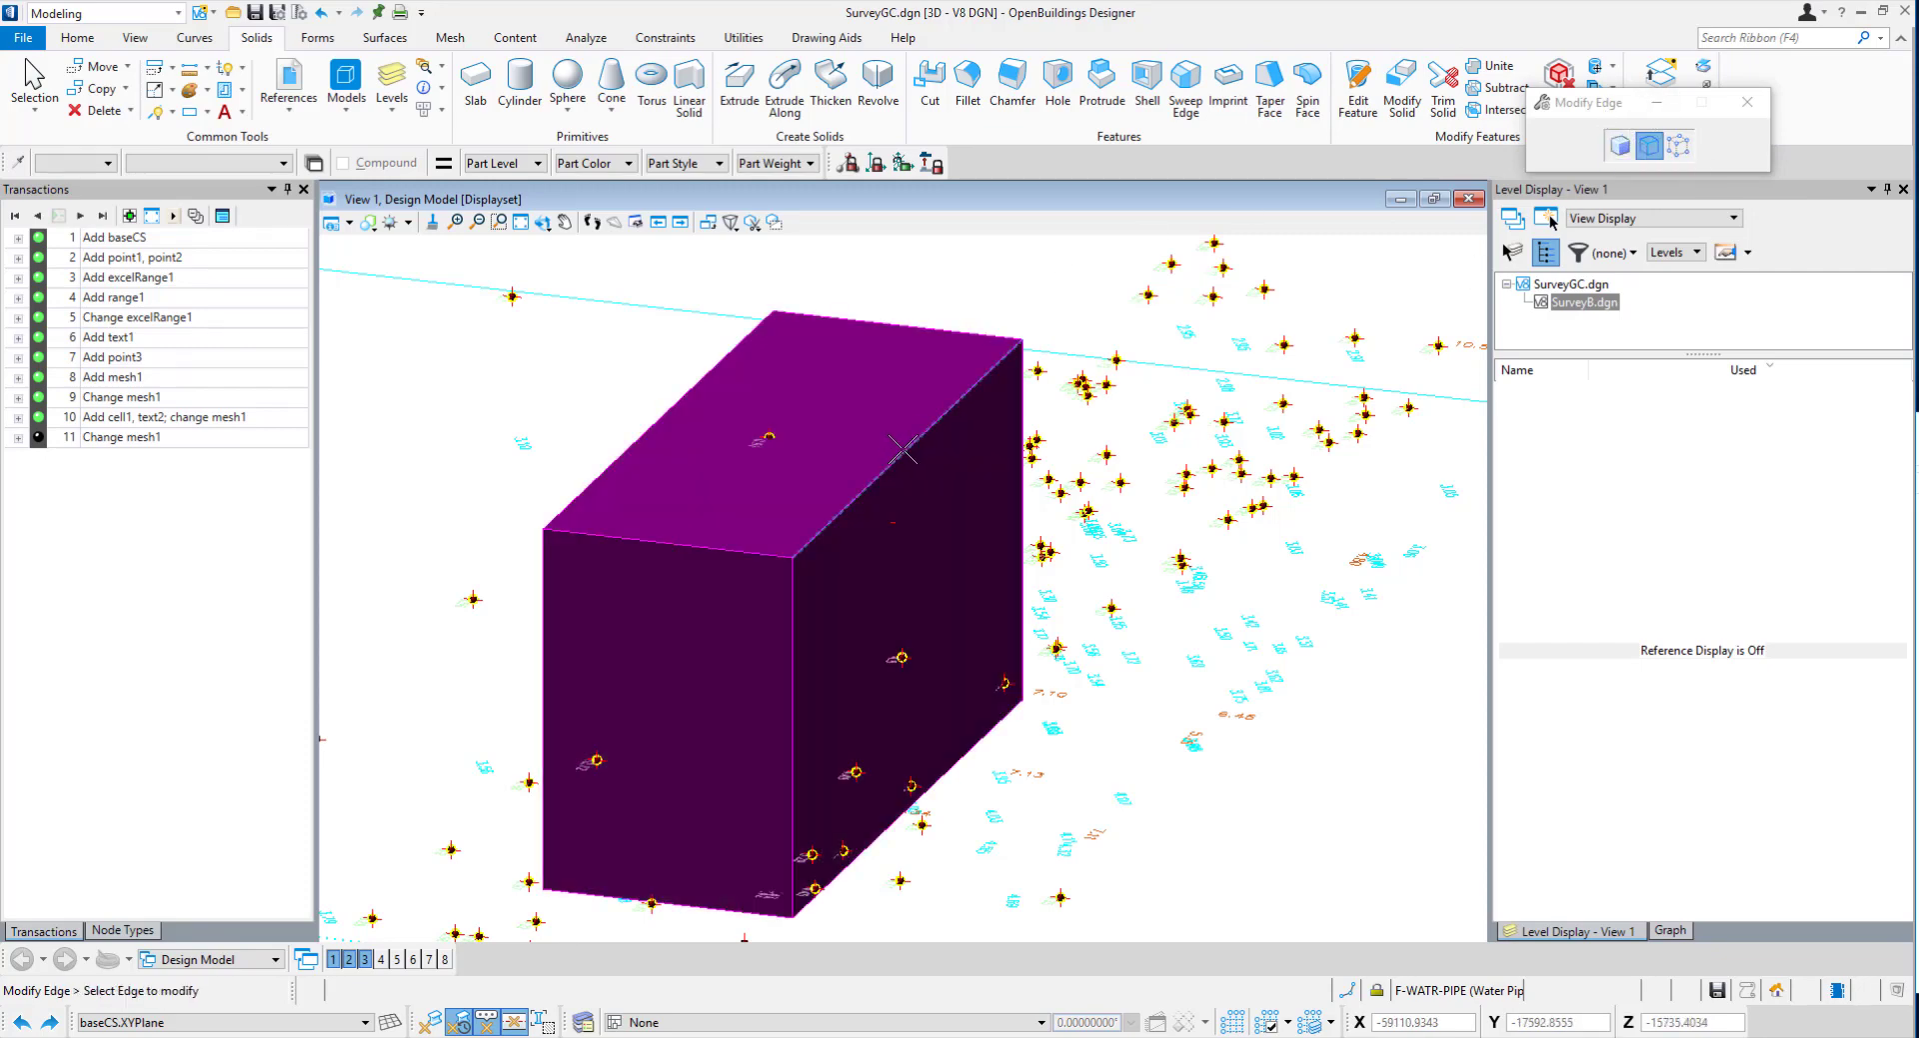
{"action": "left_click", "coordinate": [904, 472]}
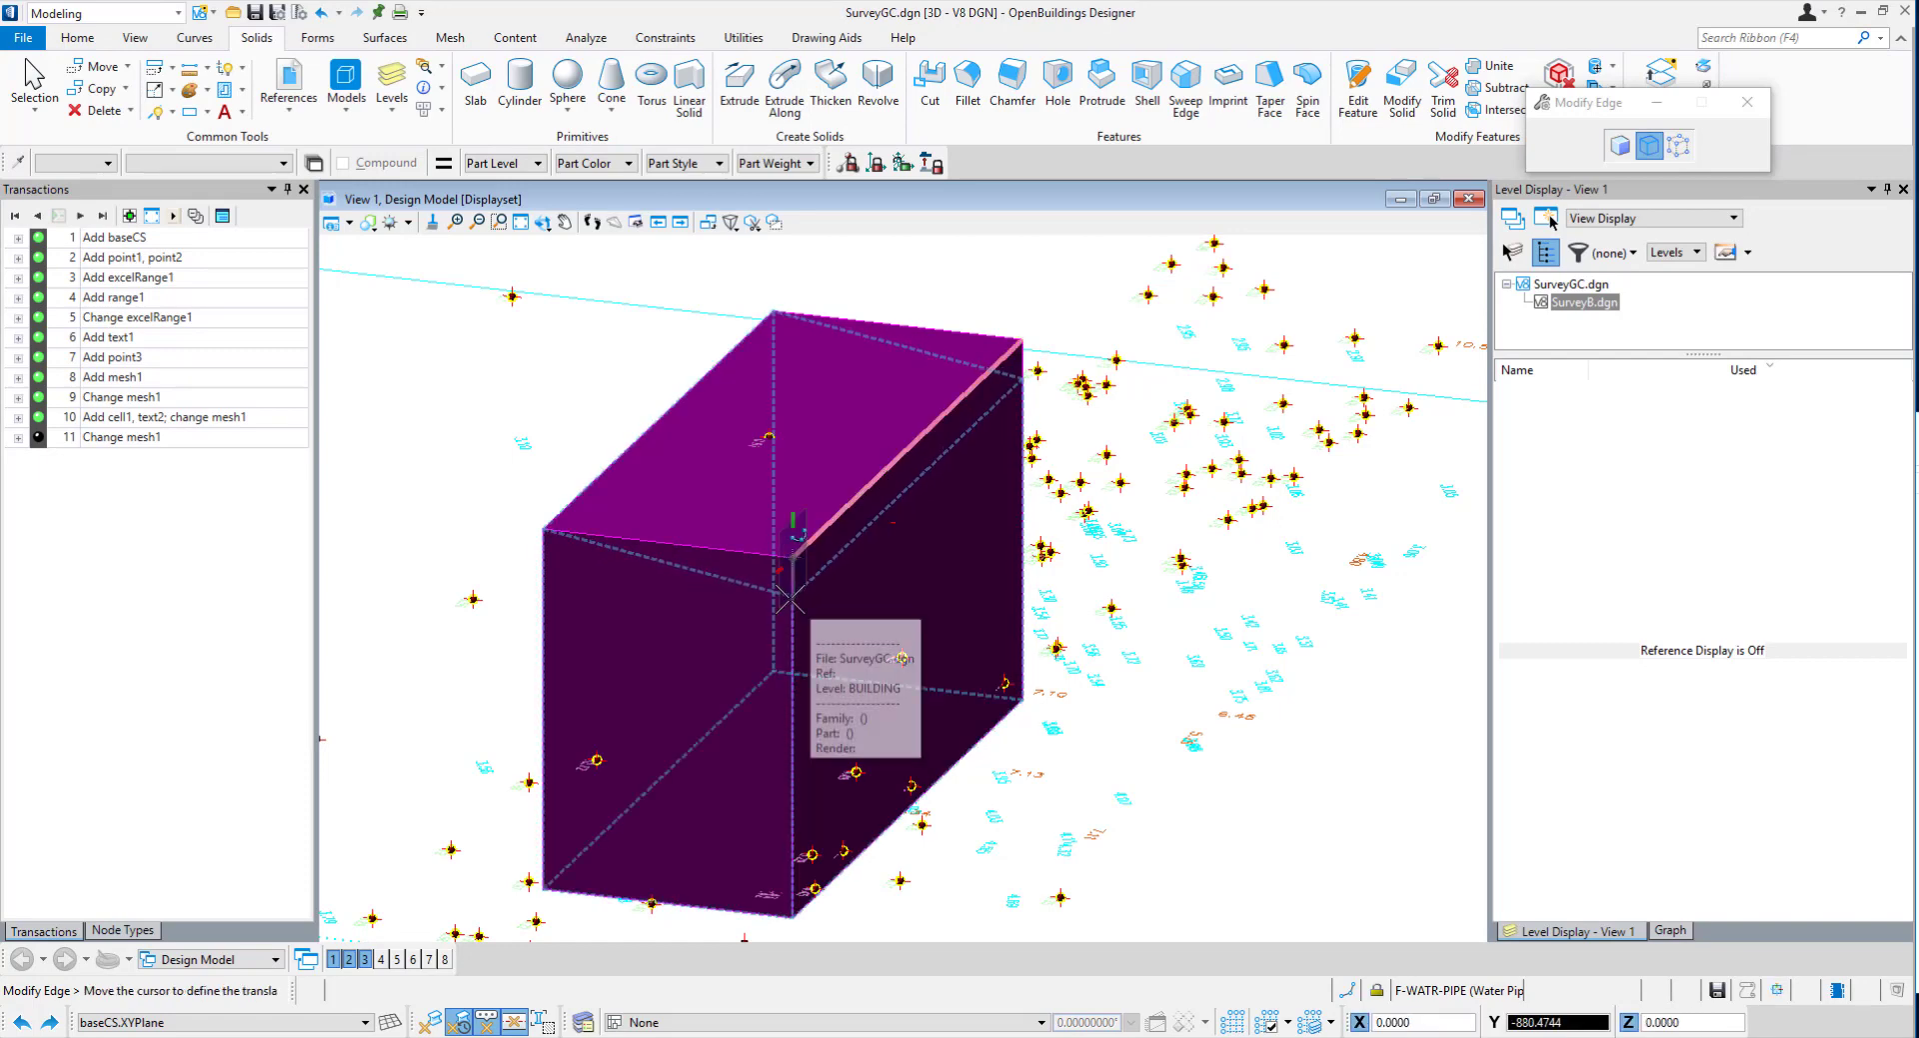
{"action": "left_click", "coordinate": [889, 504]}
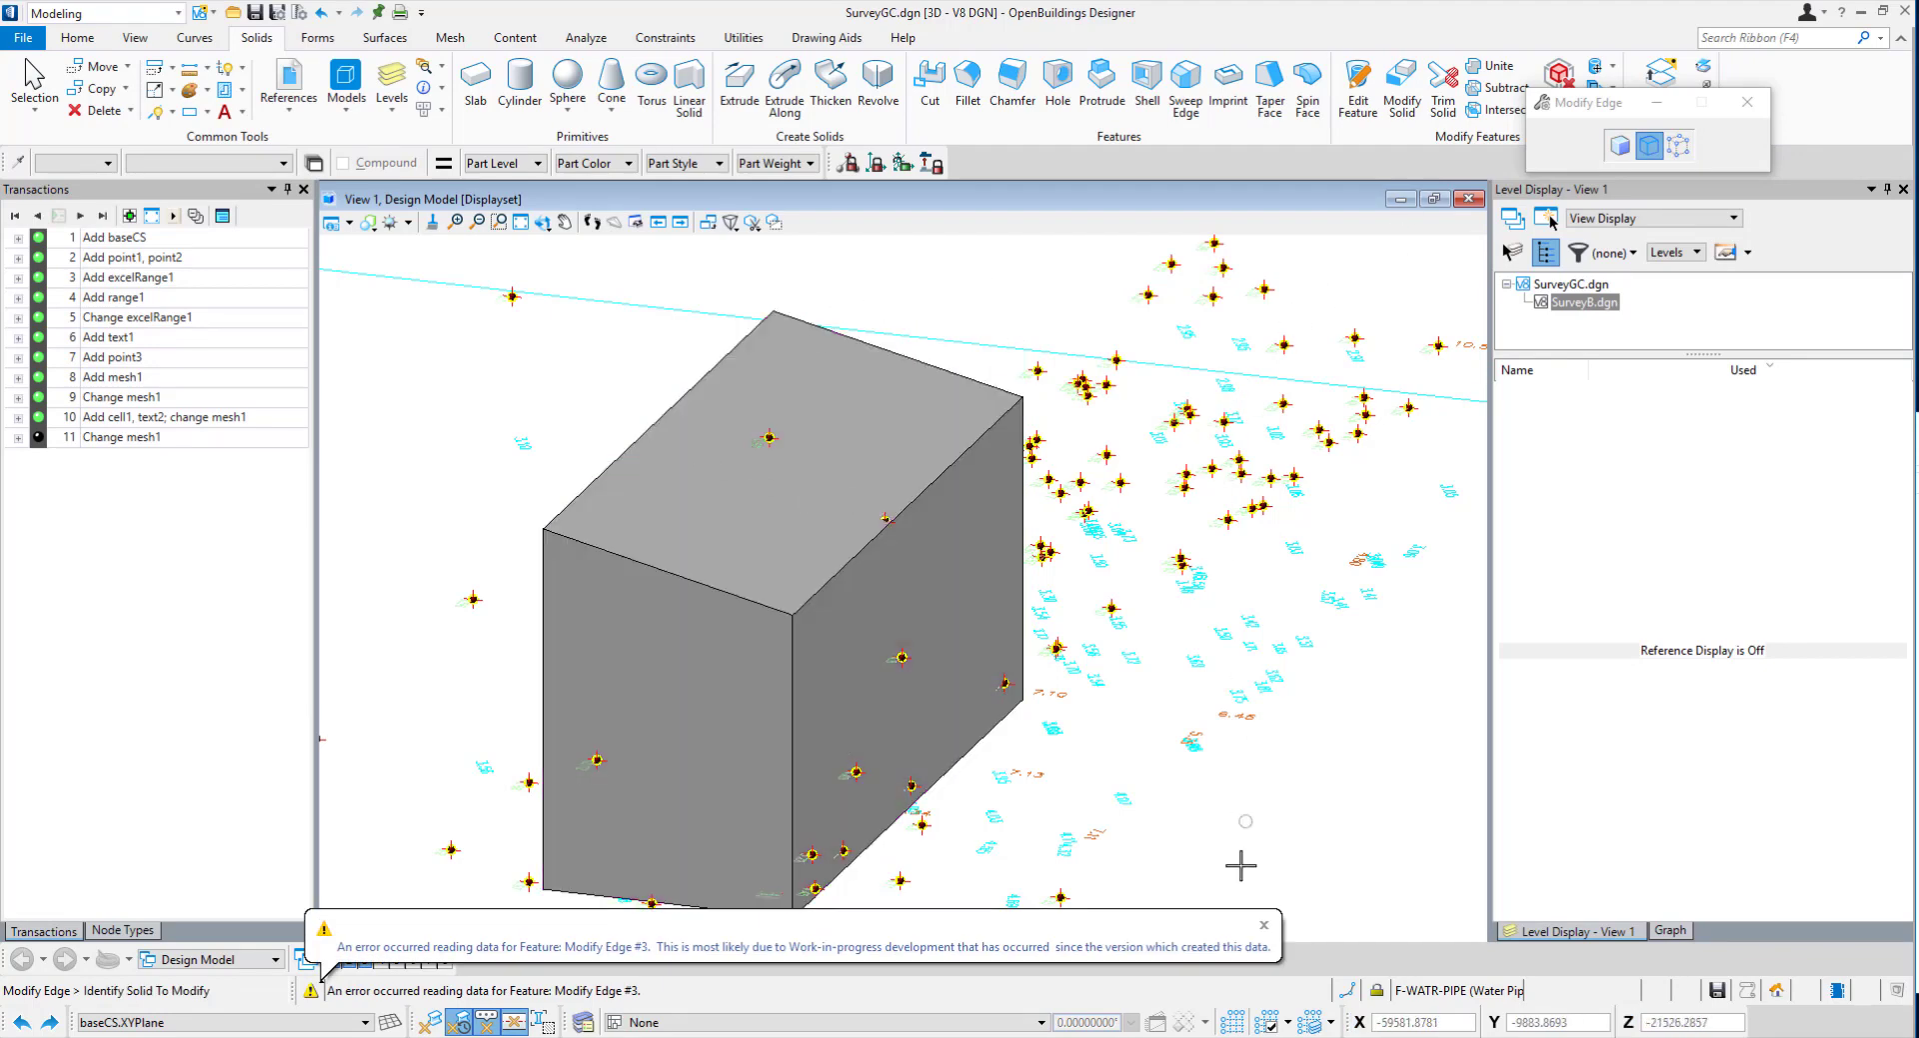
Imprint a straight line lengthwise across the building block's top face, joining the midpoints of its two short edges.
{"action": "left_click", "coordinate": [1228, 88]}
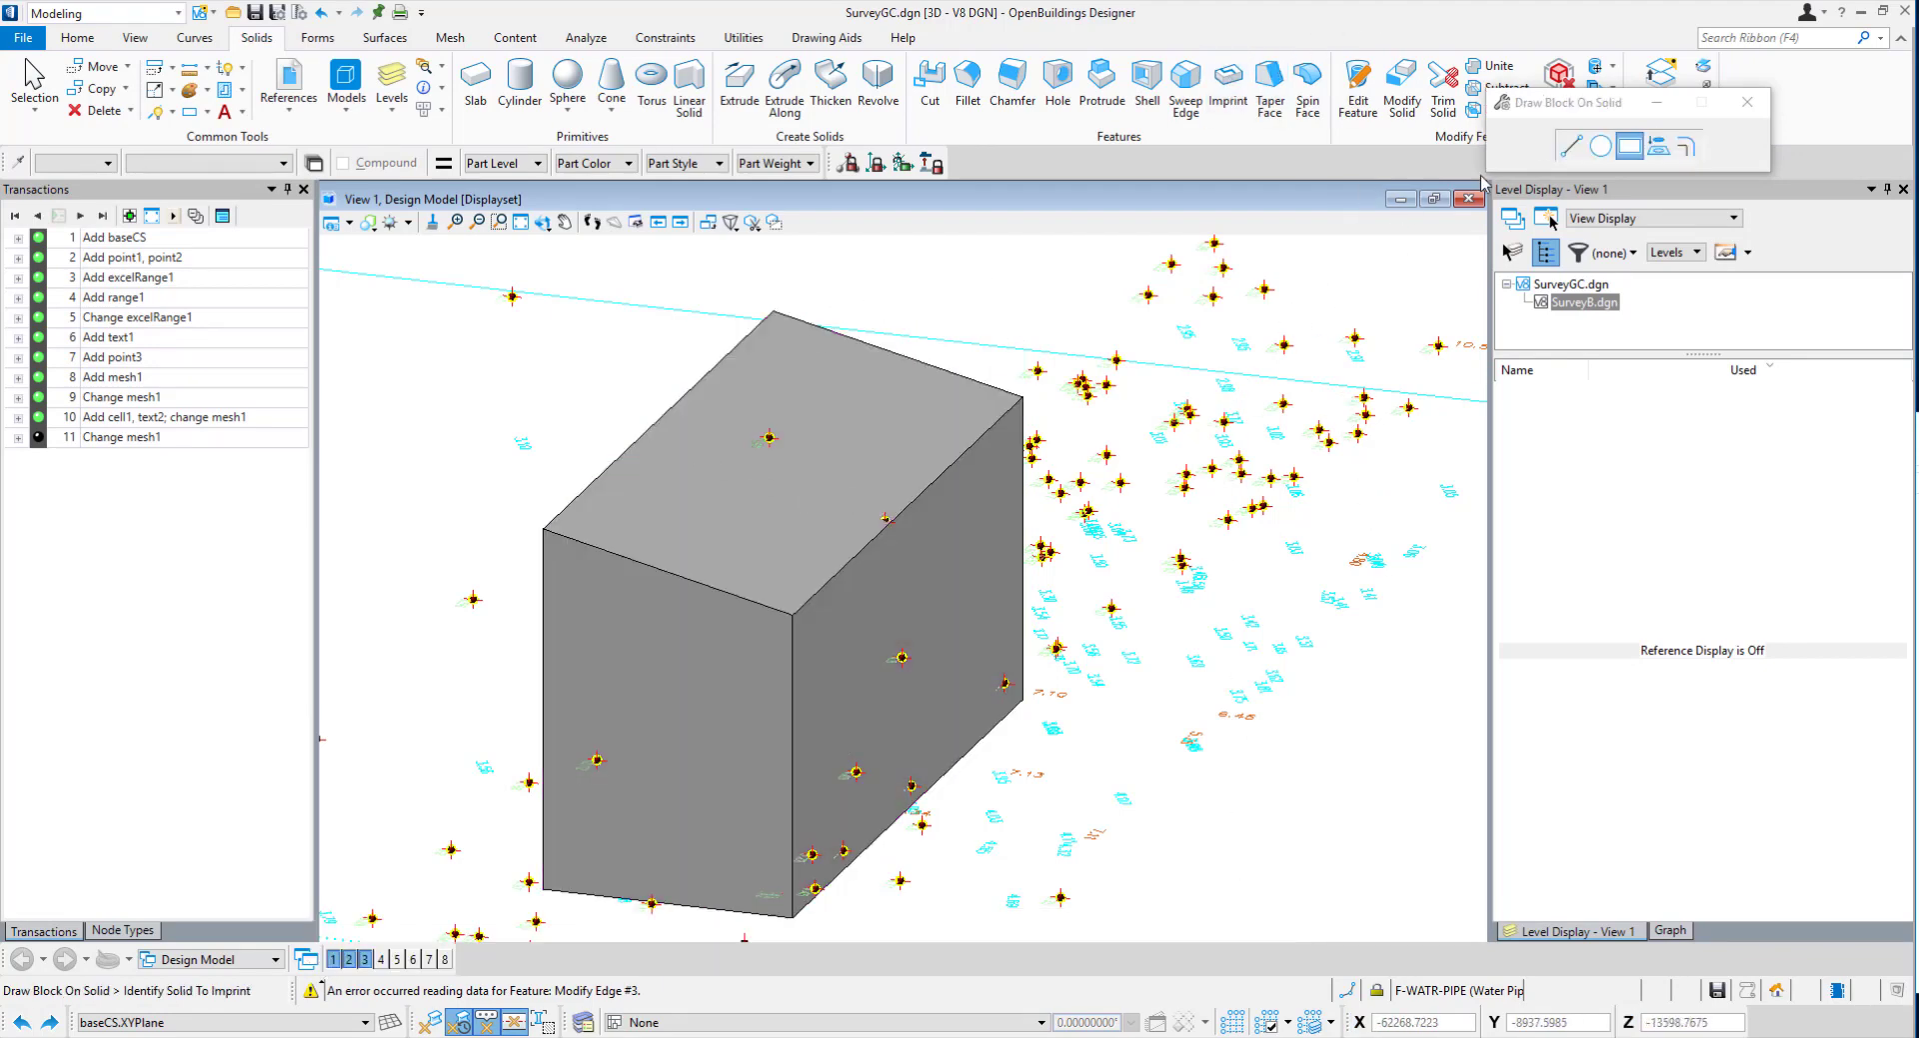
{"action": "left_click", "coordinate": [709, 584]}
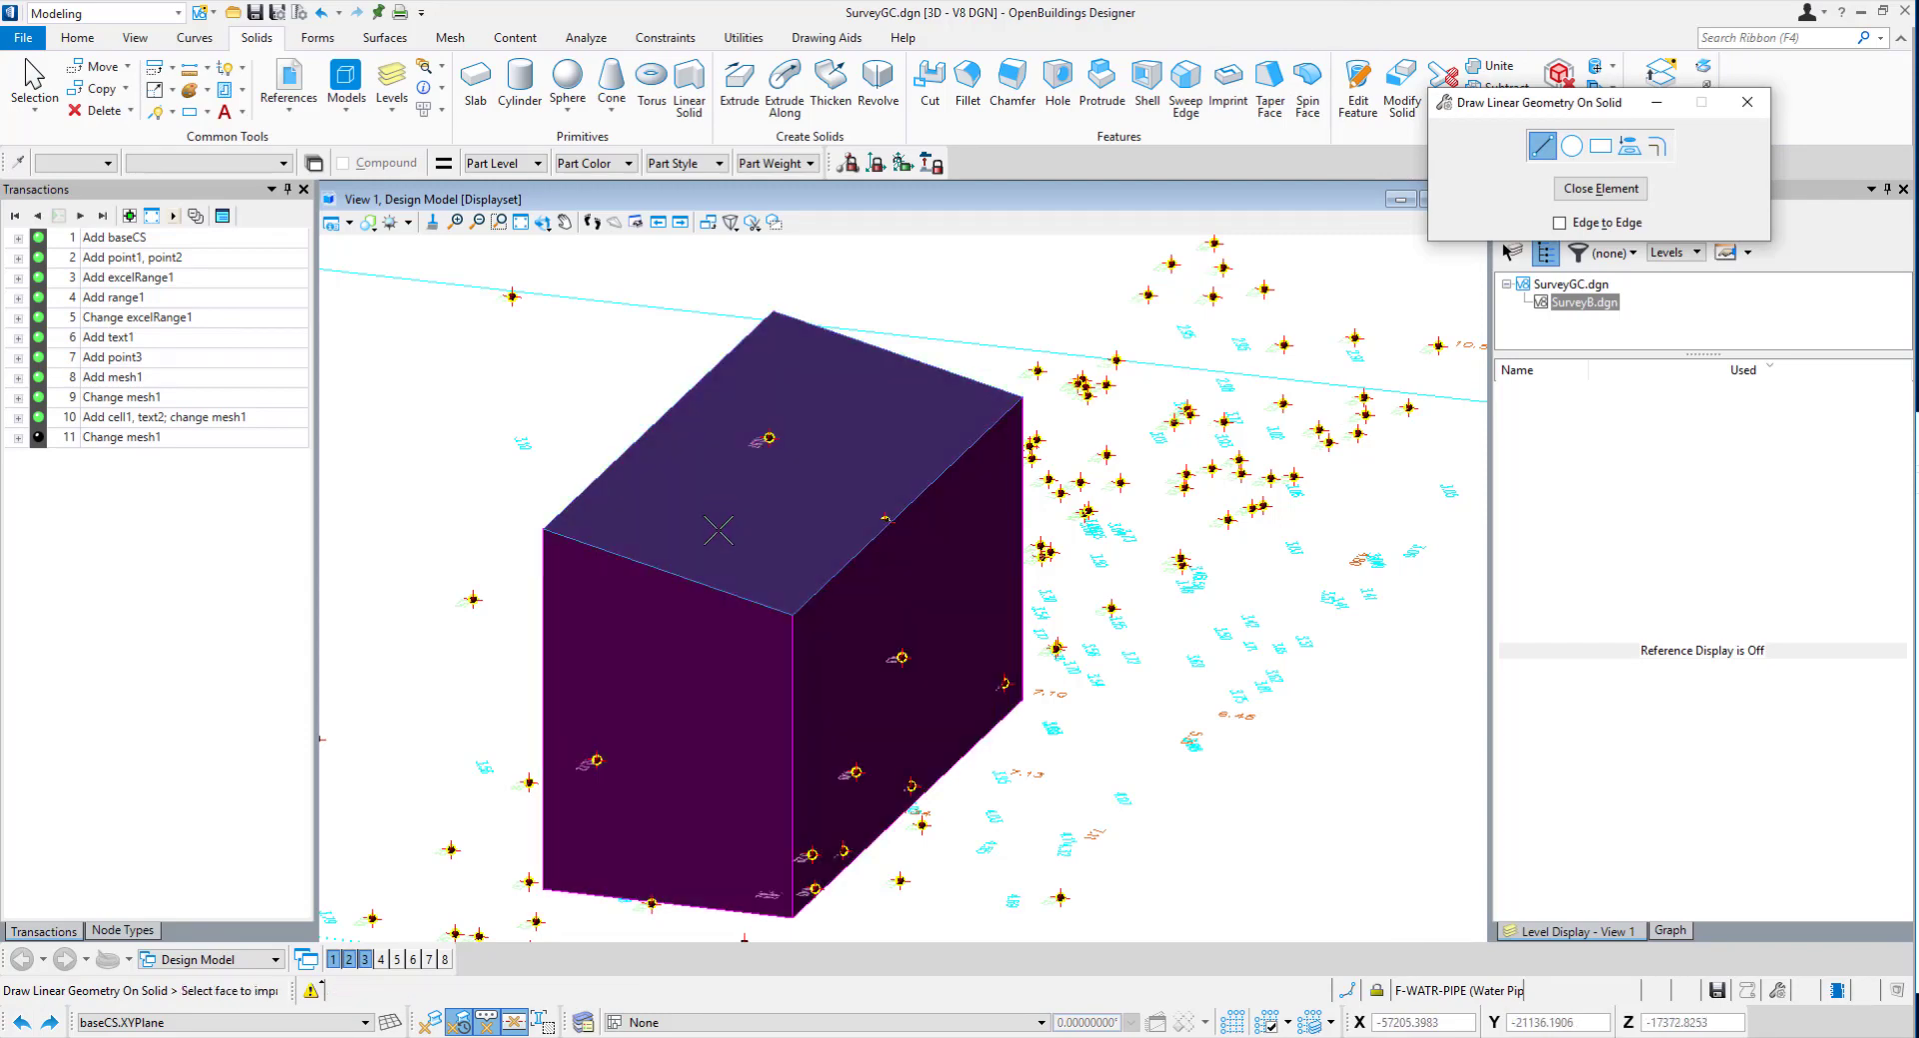
{"action": "left_click", "coordinate": [672, 573]}
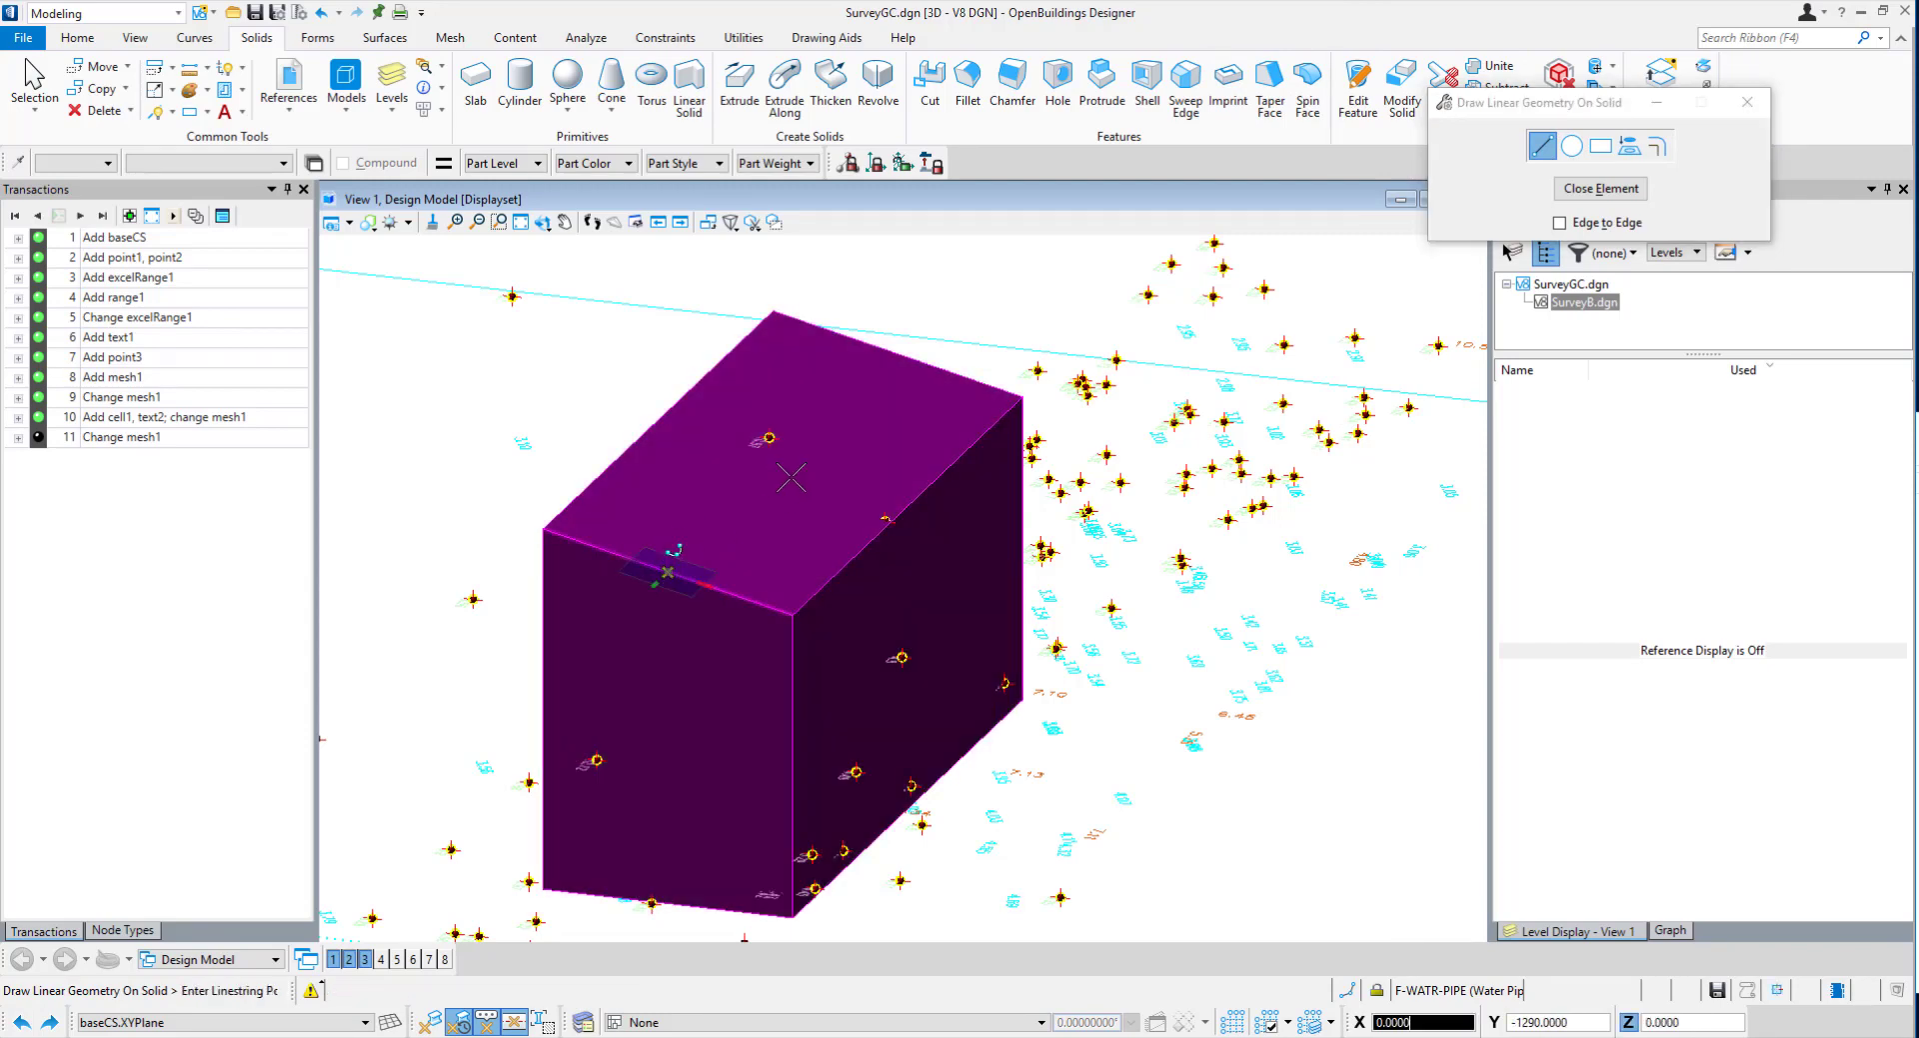
{"action": "left_click", "coordinate": [898, 352]}
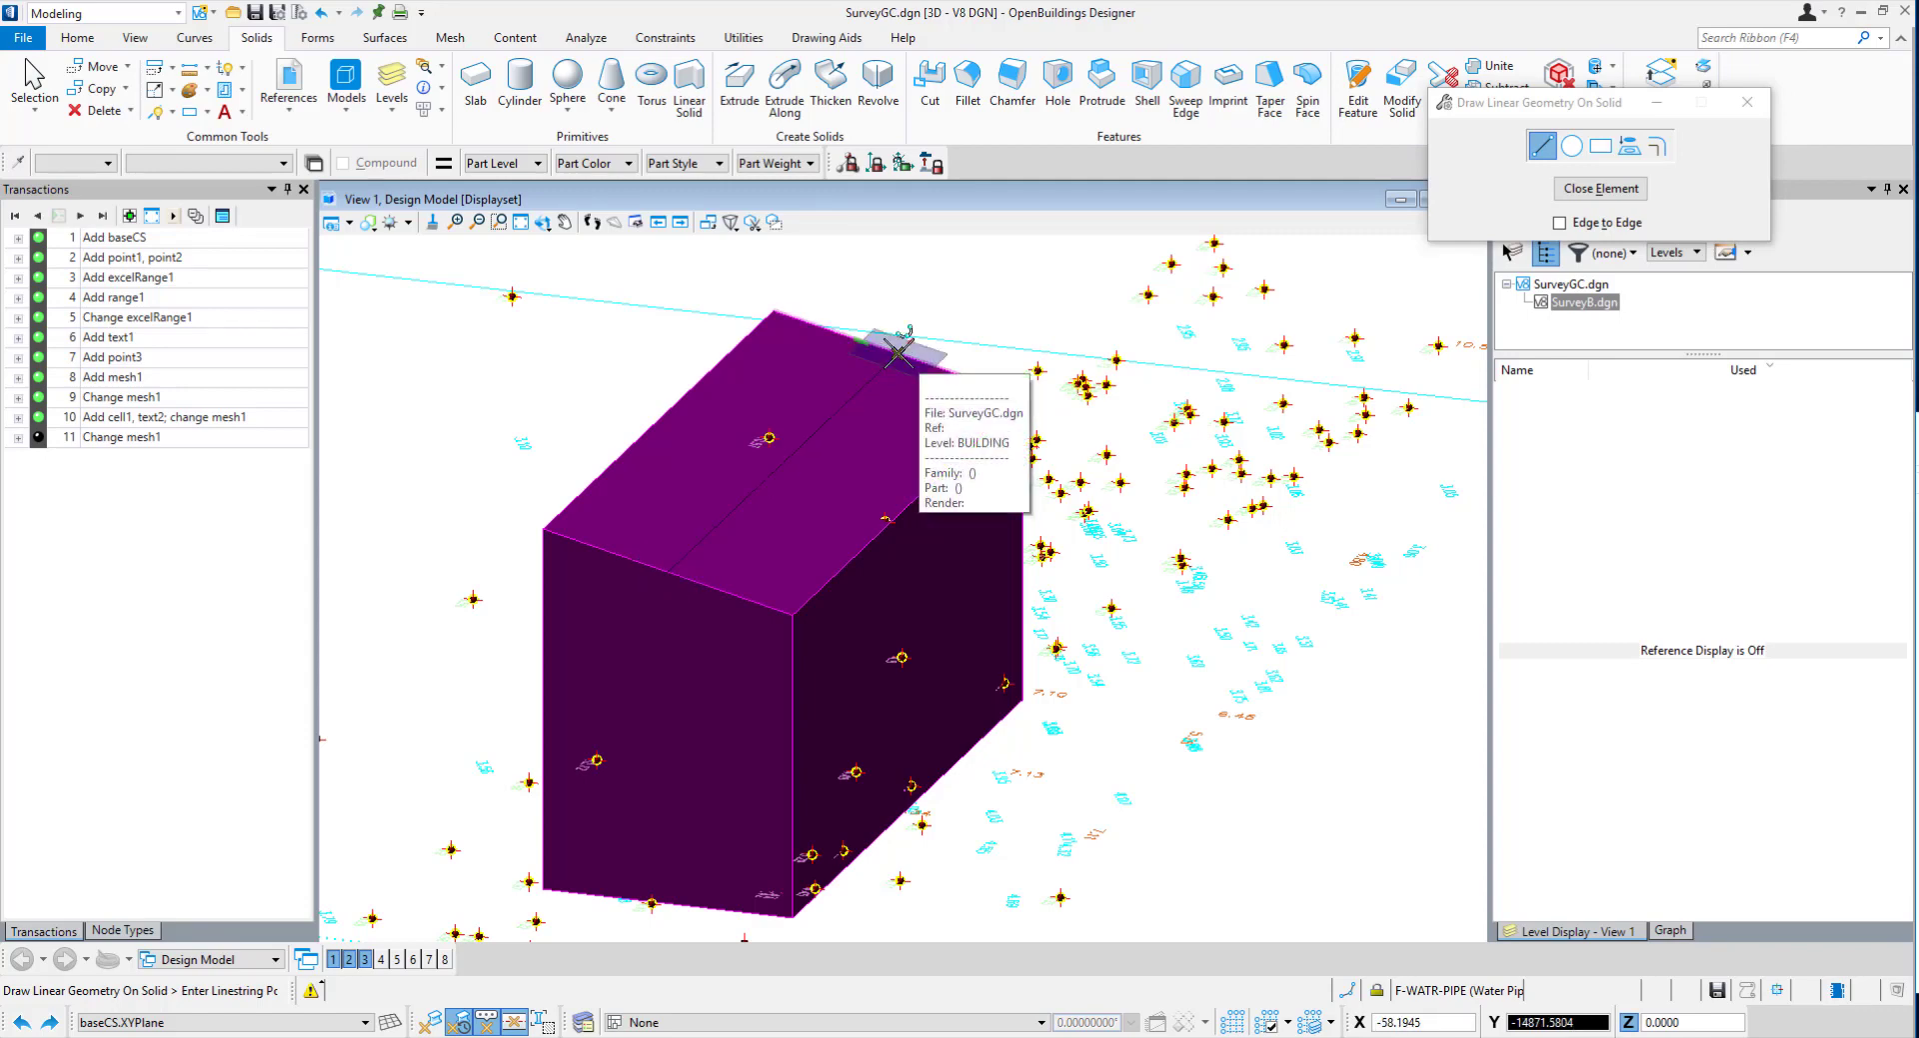
{"action": "right_click", "coordinate": [944, 289]}
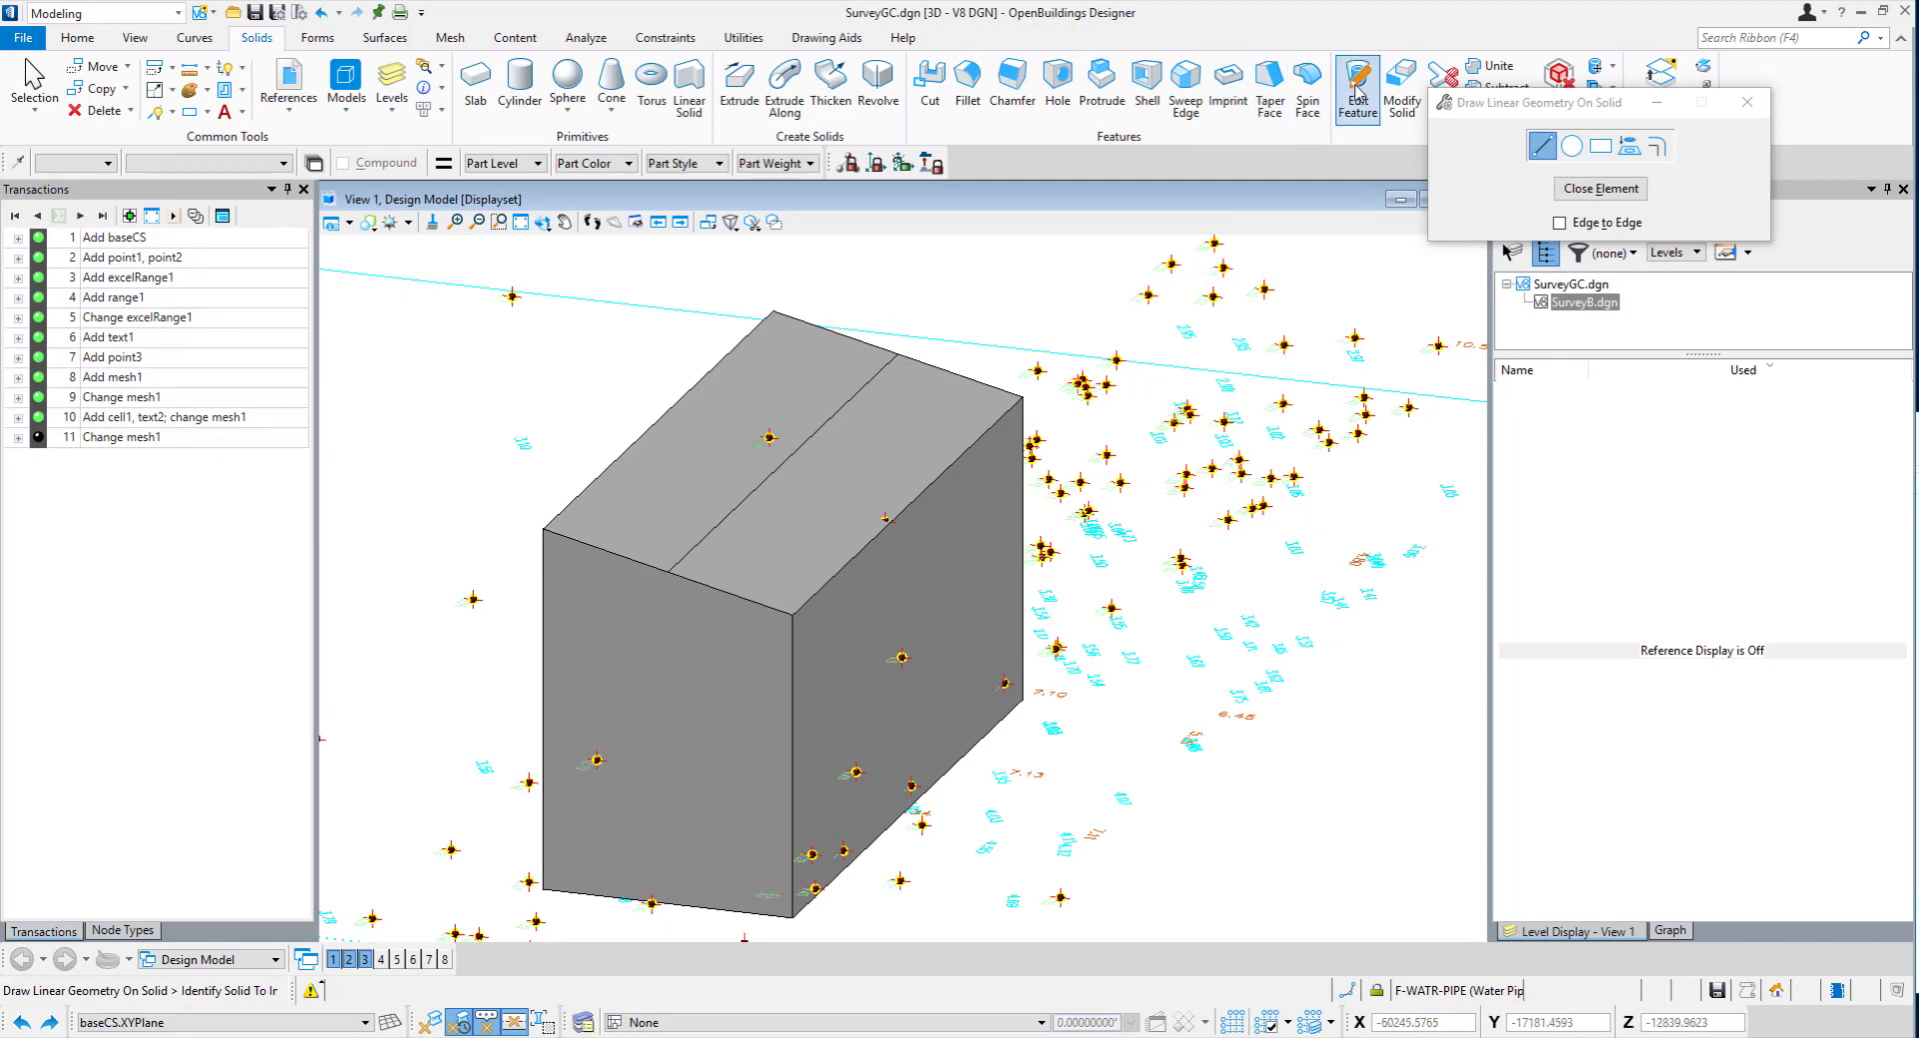
Use Modify Solid in edge mode to lower the building block's other long top edge to the survey point on that side.
{"action": "left_click", "coordinate": [1403, 85]}
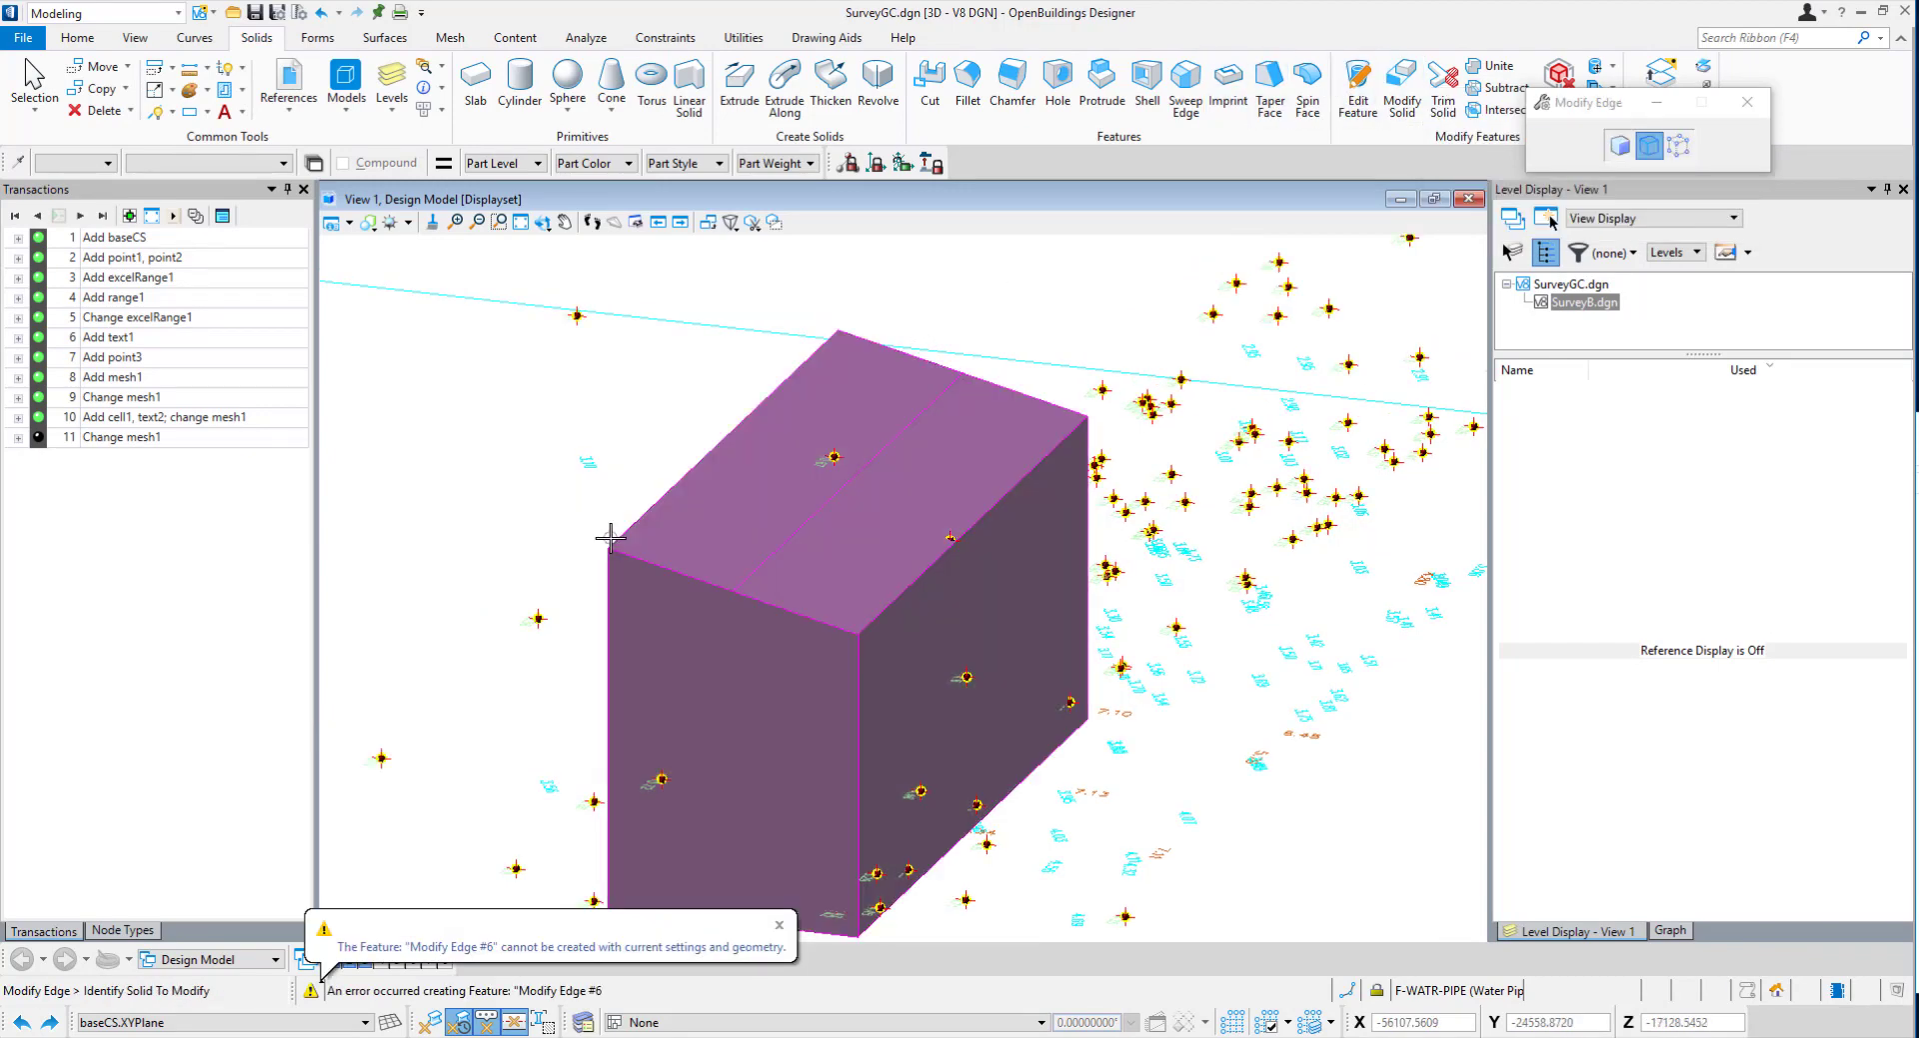
{"action": "middle_click_drag", "start_coordinate": [591, 547], "coordinate": [878, 546], "text": "shift"}
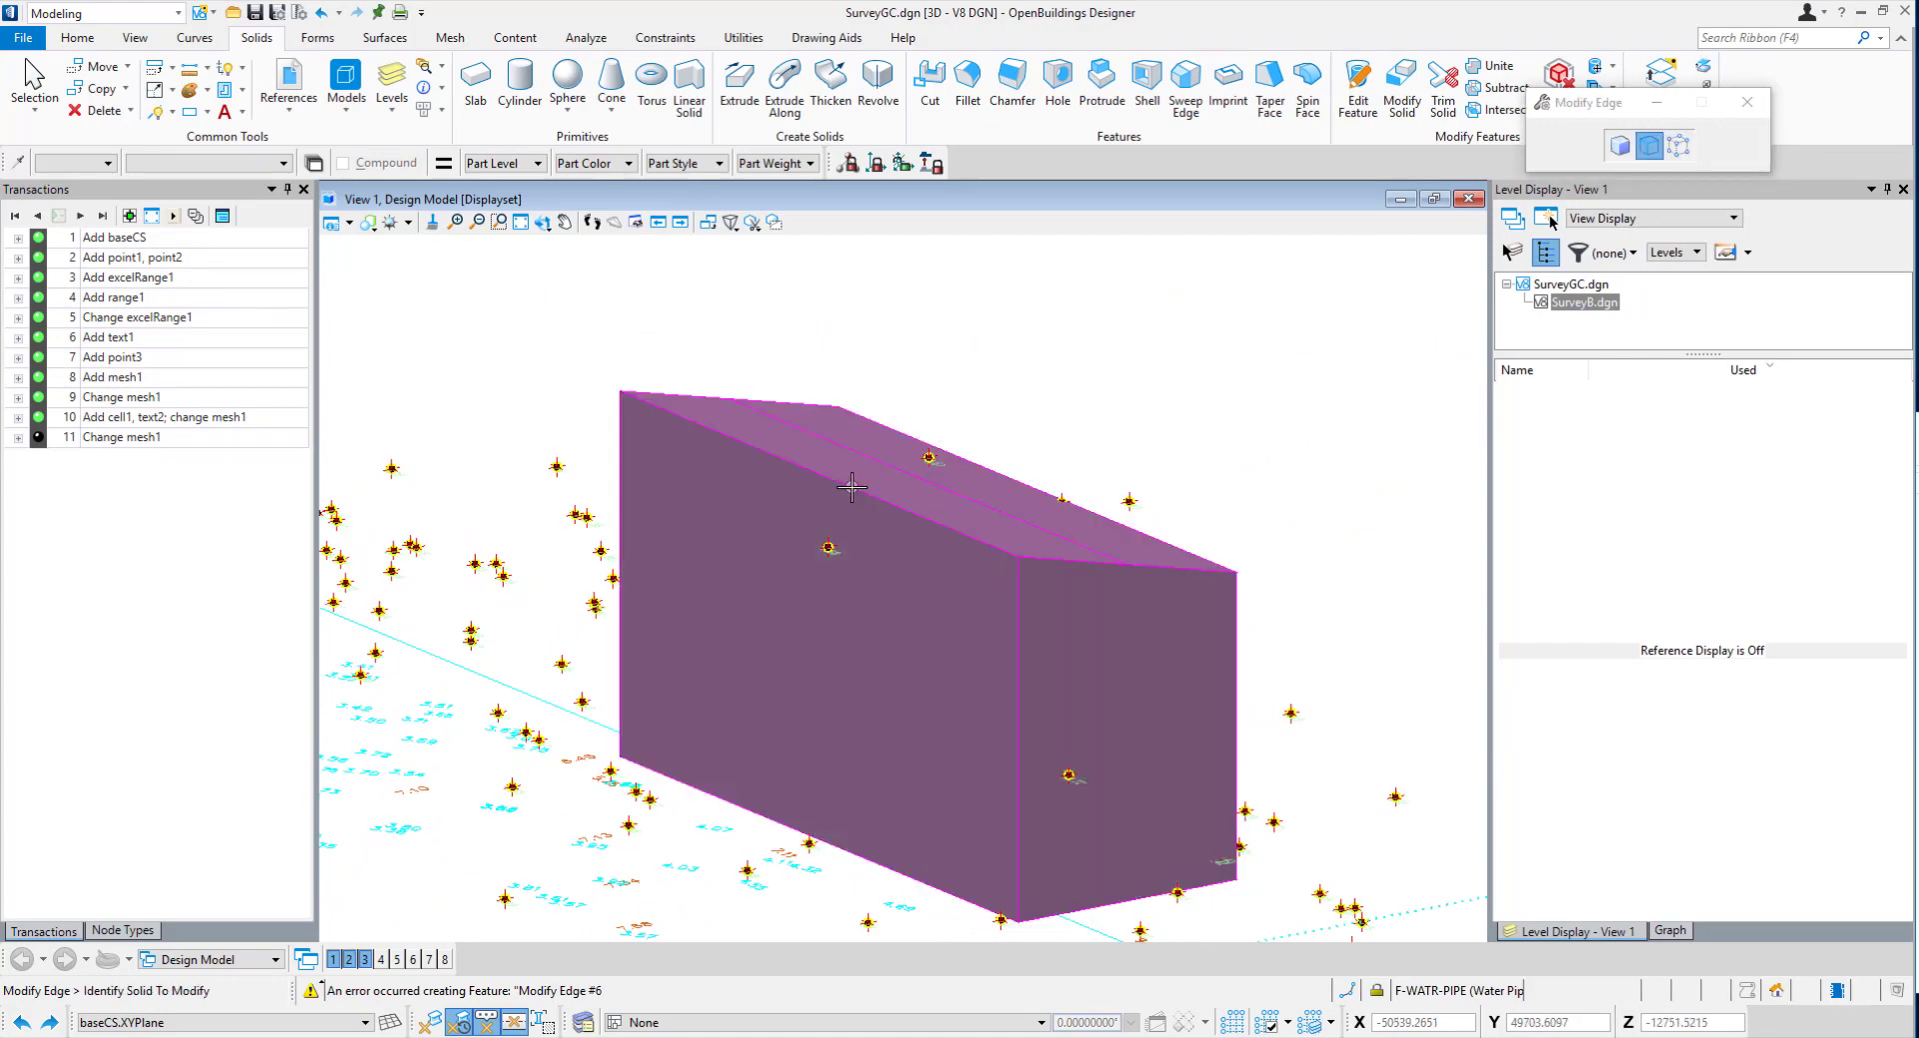
{"action": "left_click", "coordinate": [839, 483]}
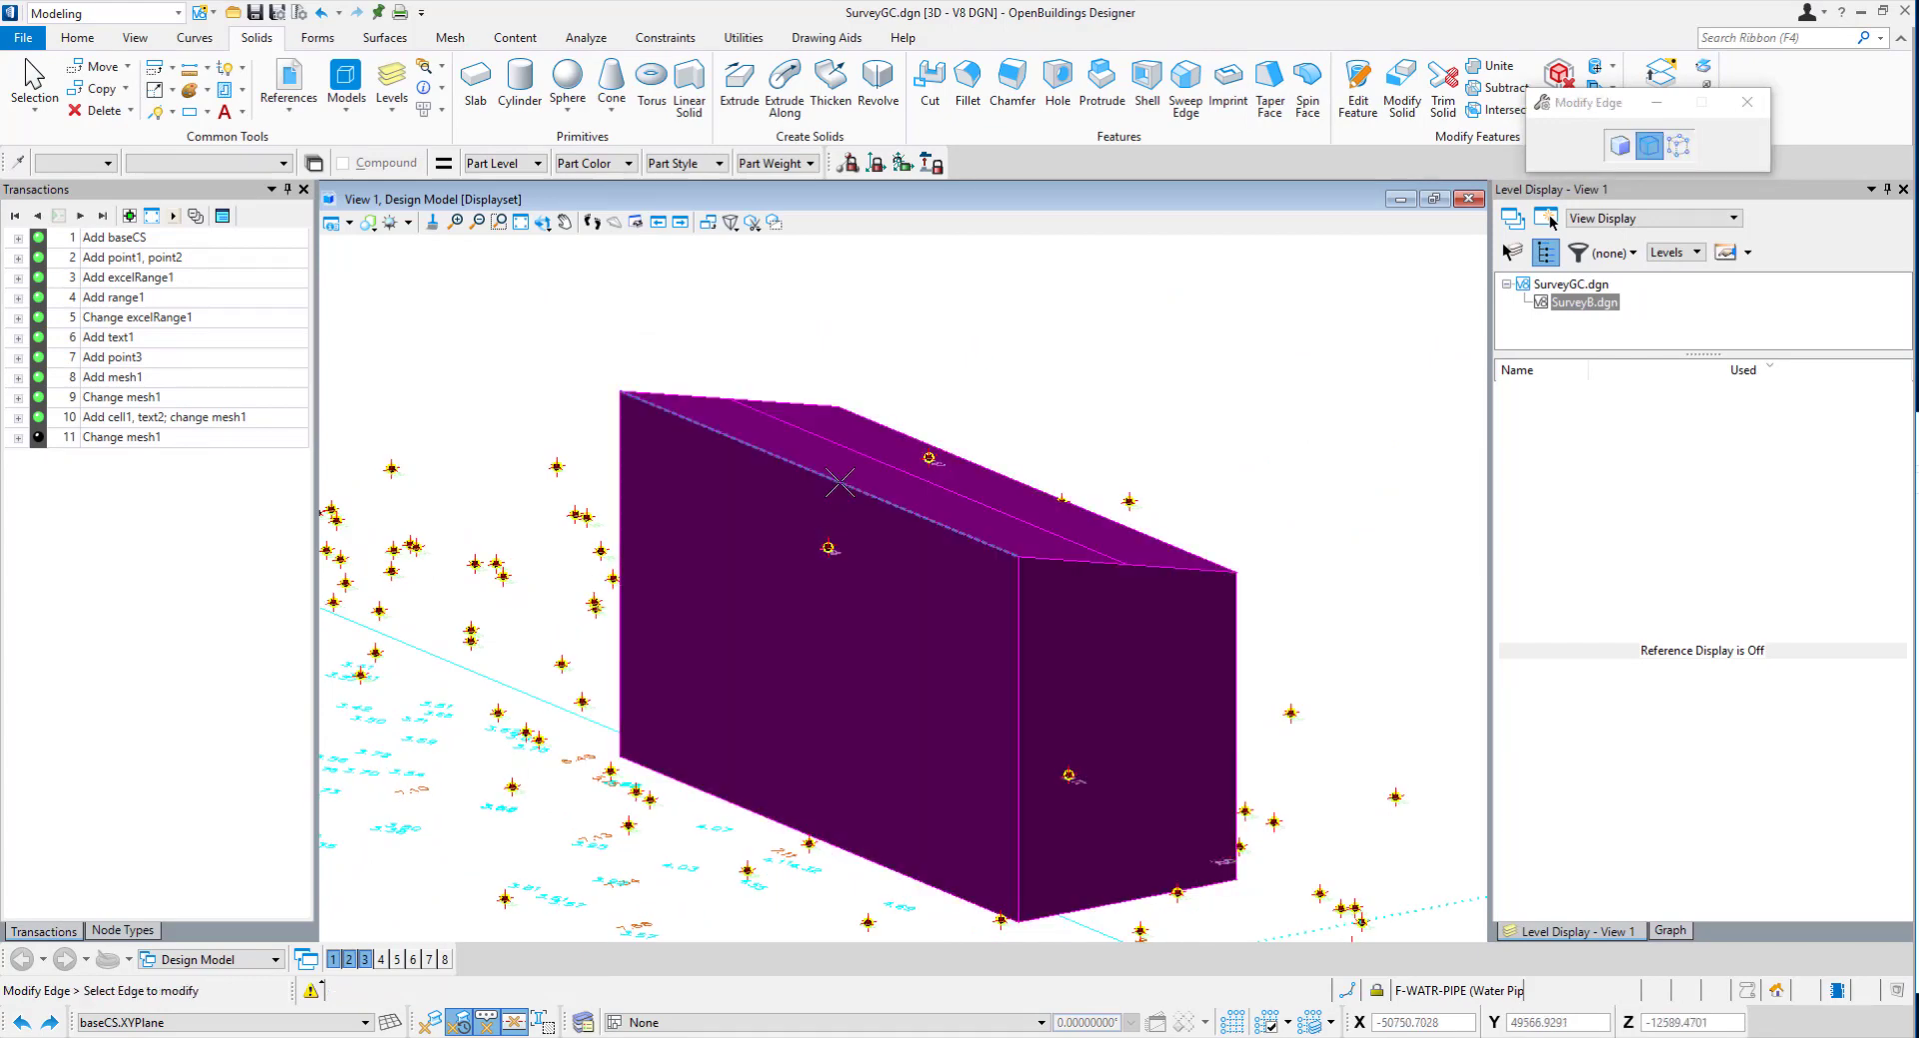
{"action": "left_click", "coordinate": [840, 483]}
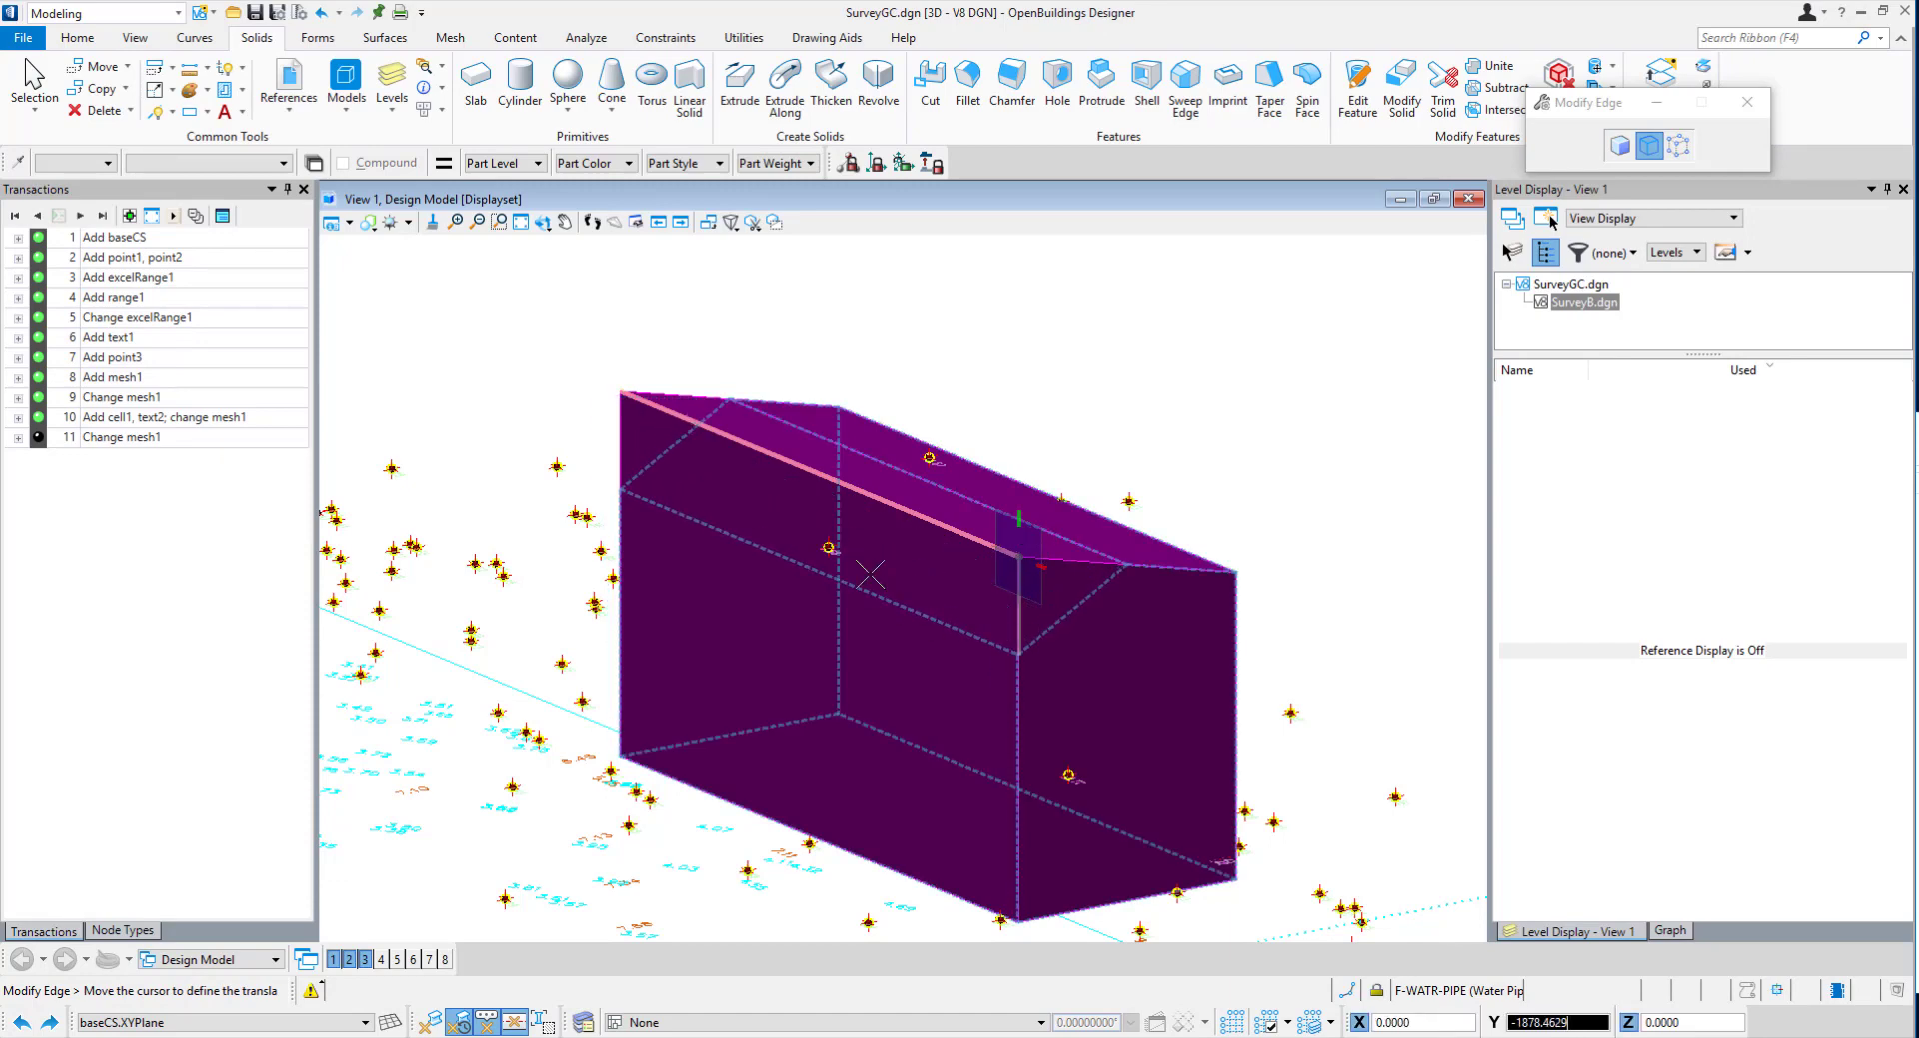
{"action": "left_click", "coordinate": [828, 546]}
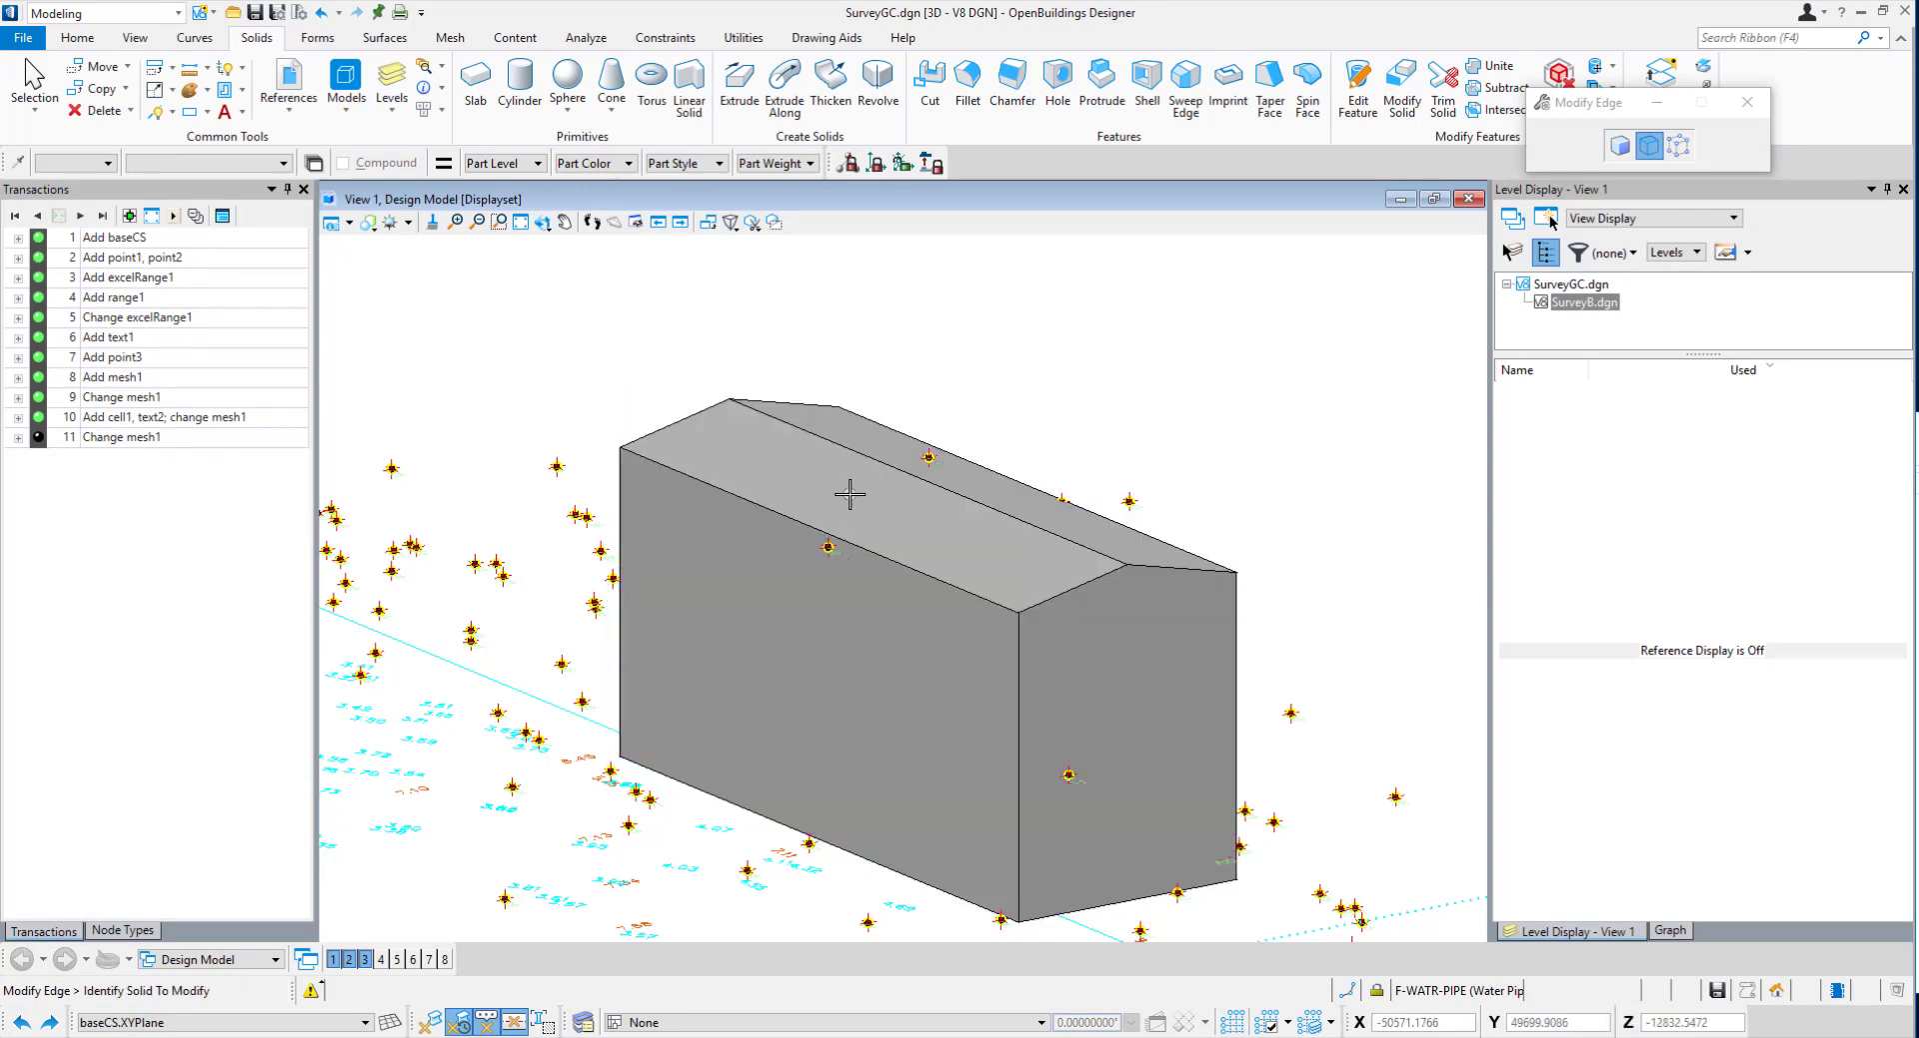
Raise the imprinted middle edge of the roof to the survey point beside it to form the ridge.
{"action": "left_click", "coordinate": [1005, 515]}
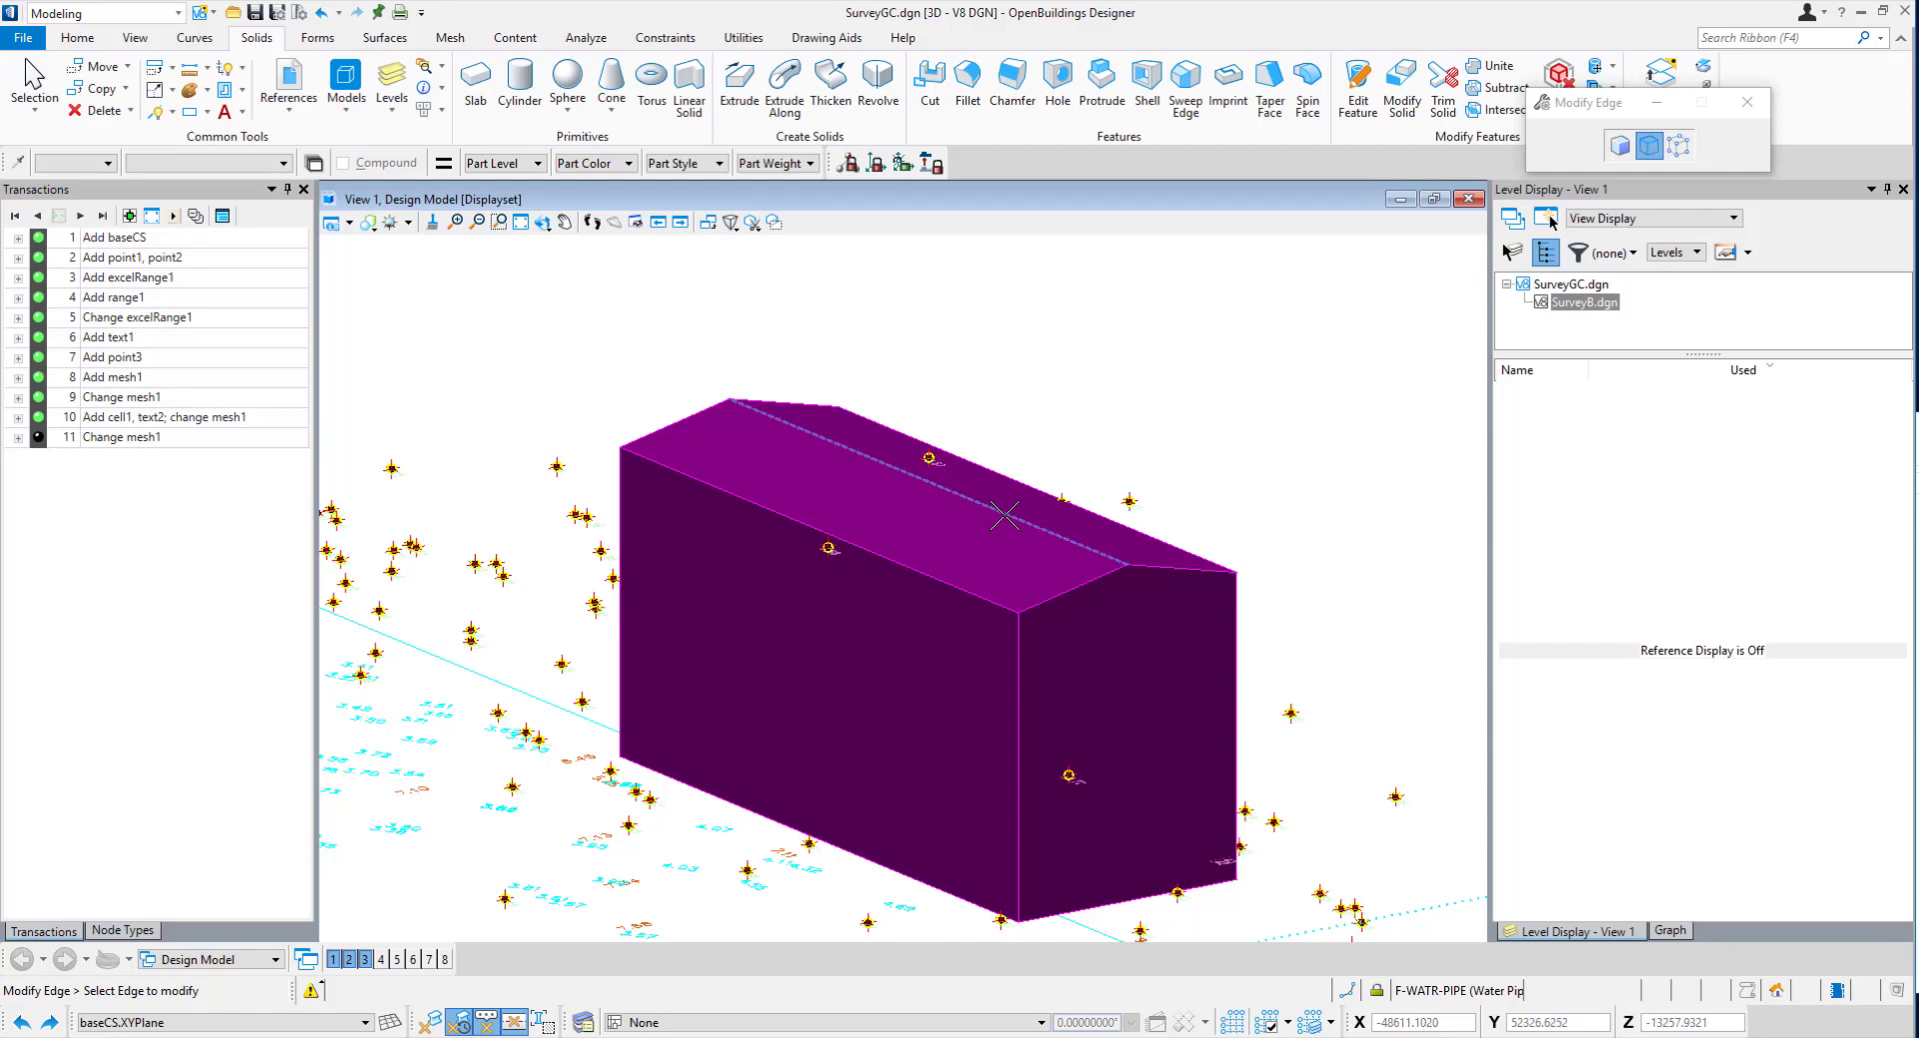
{"action": "left_click", "coordinate": [1005, 515]}
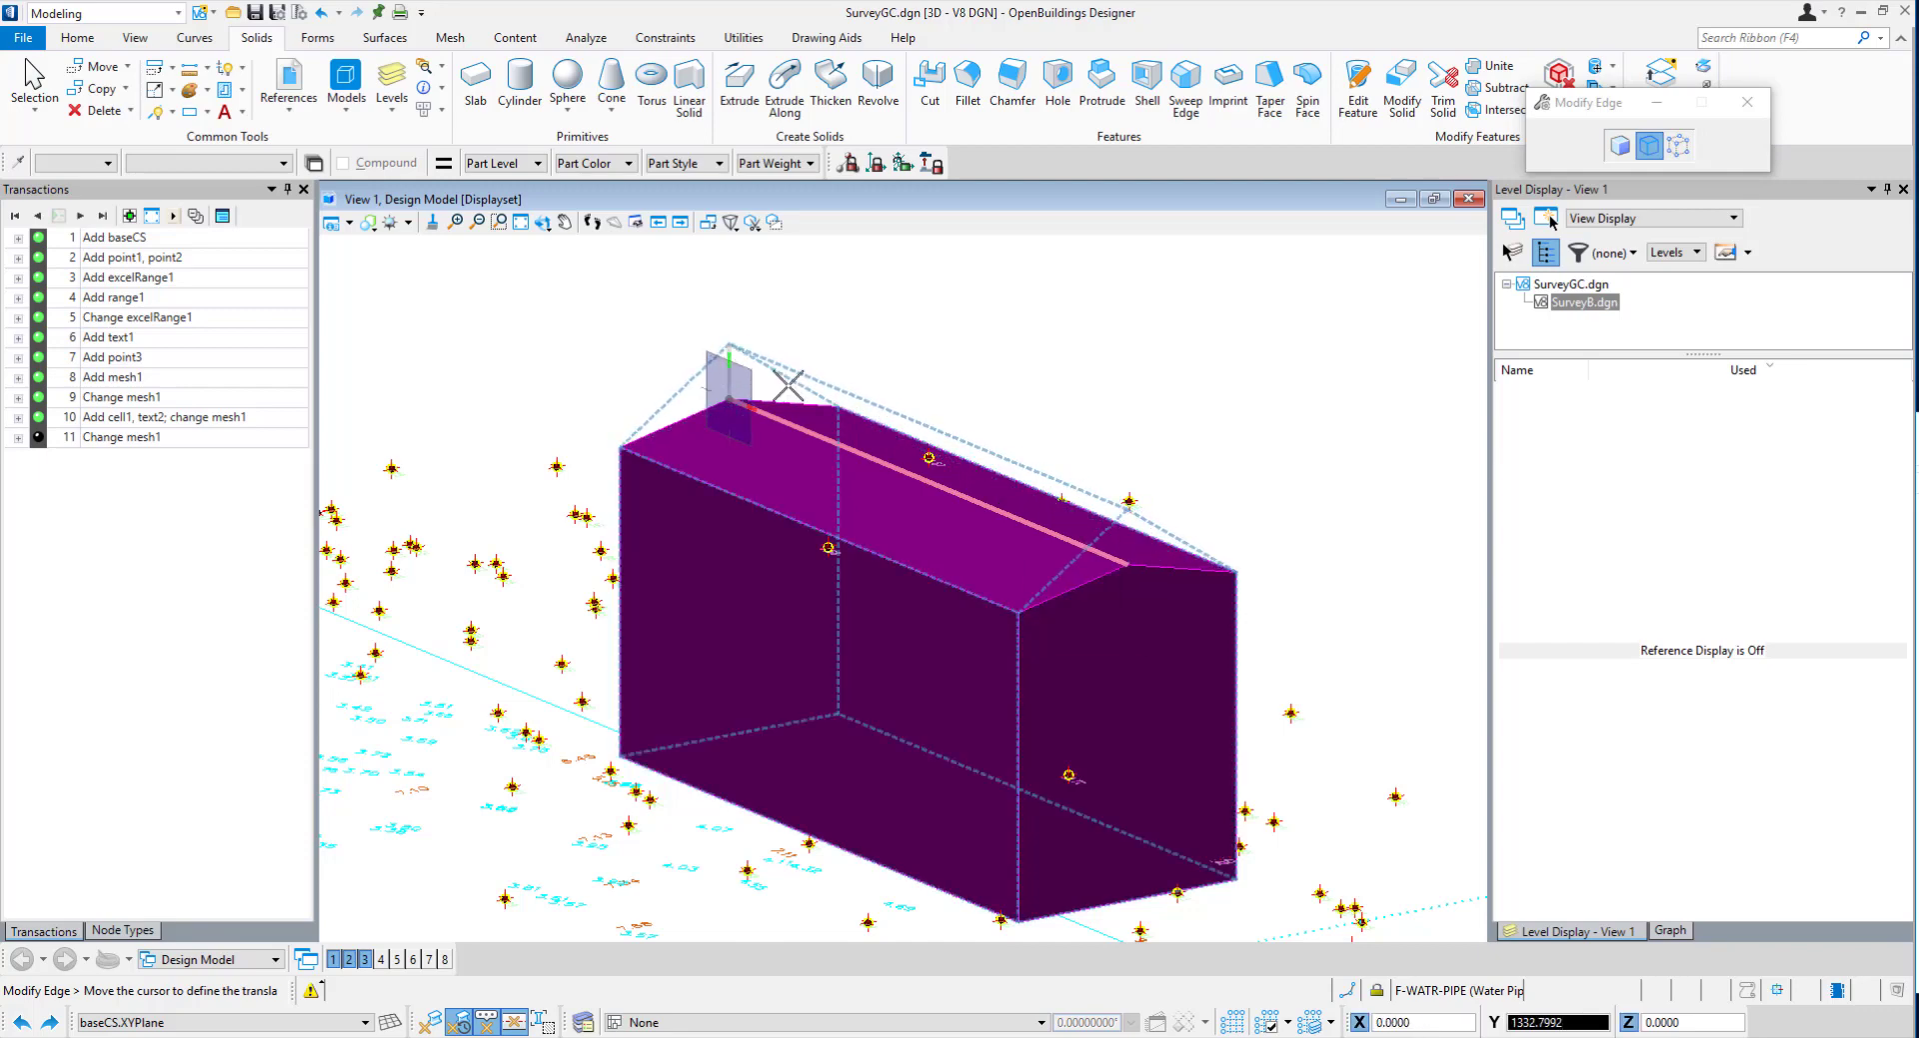
{"action": "left_click", "coordinate": [927, 457]}
Examine the building's pitched roof and walls against the surrounding survey points from other angles.
{"action": "middle_click_drag", "start_coordinate": [1095, 534], "coordinate": [1117, 575], "text": "shift"}
{"action": "scroll", "coordinate": [873, 527], "scroll_direction": "down", "scroll_amount": 3}
{"action": "scroll", "coordinate": [1298, 613], "scroll_direction": "up", "scroll_amount": 3}
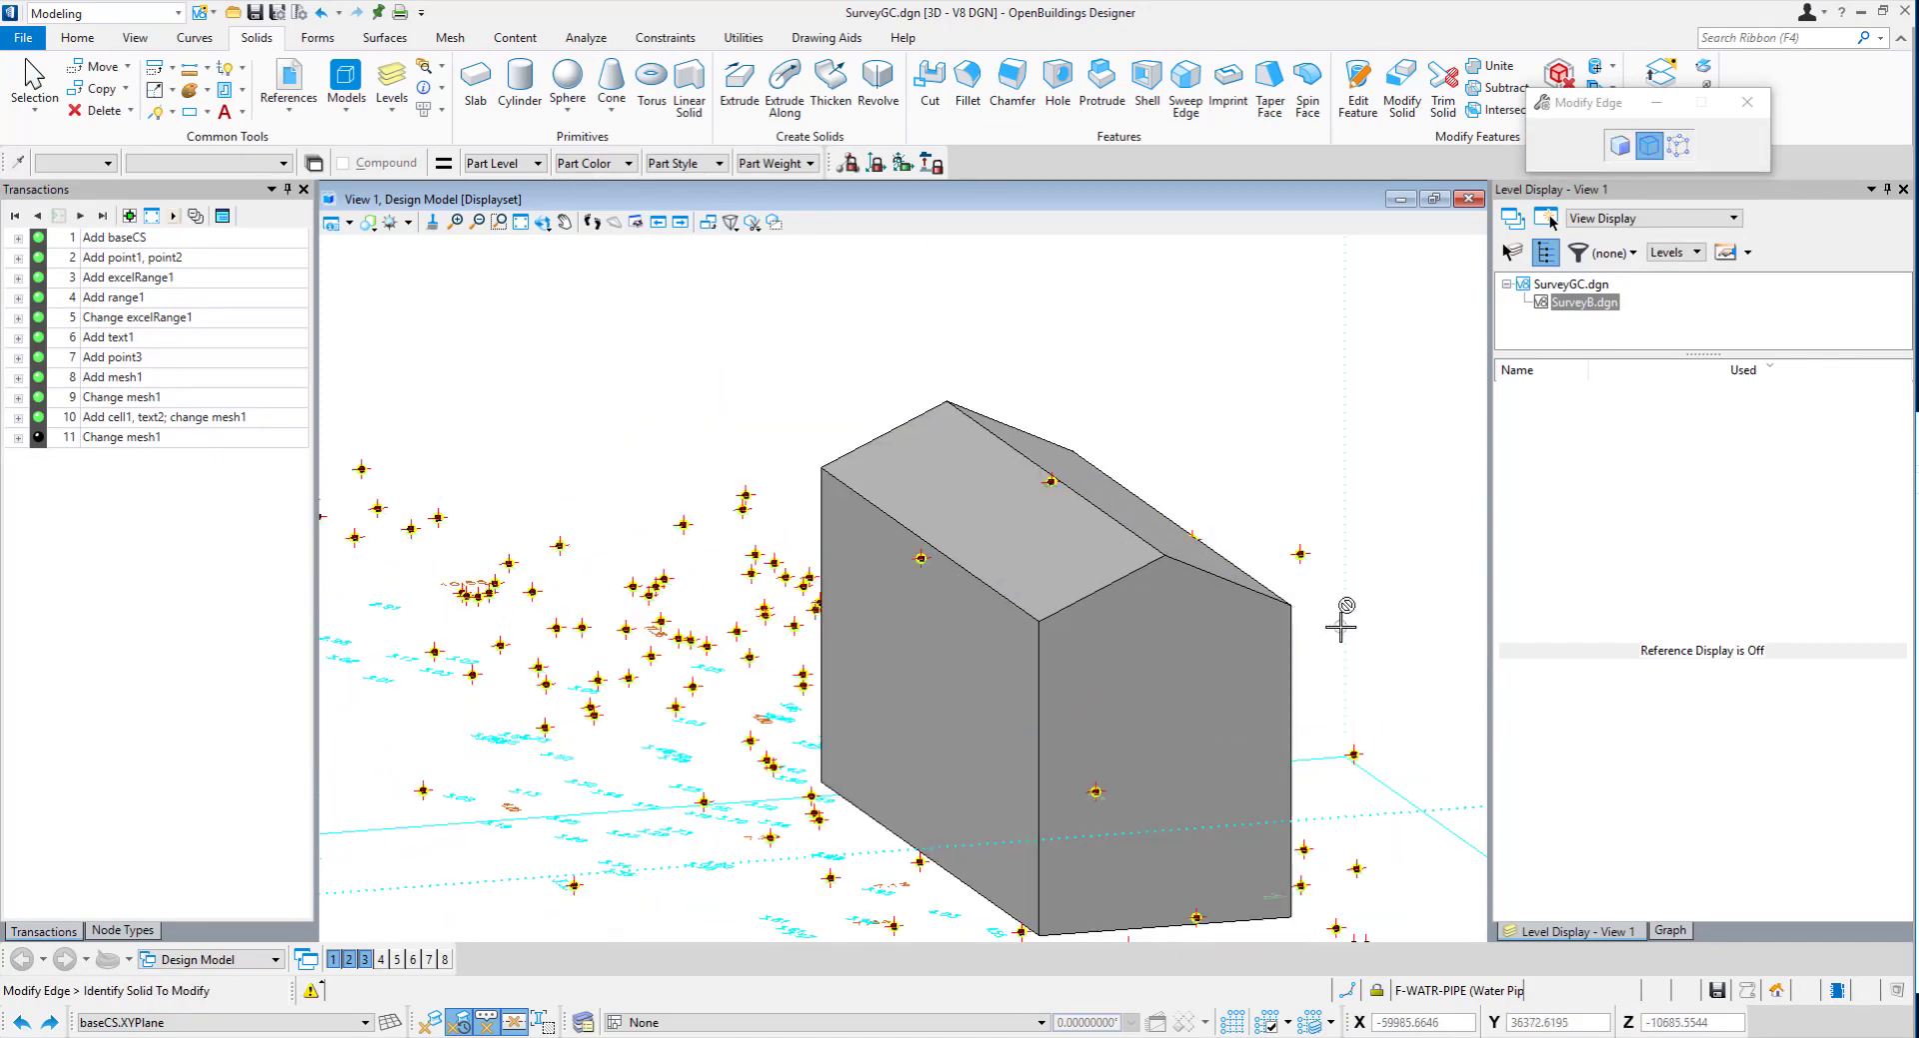
{"action": "left_click", "coordinate": [541, 222]}
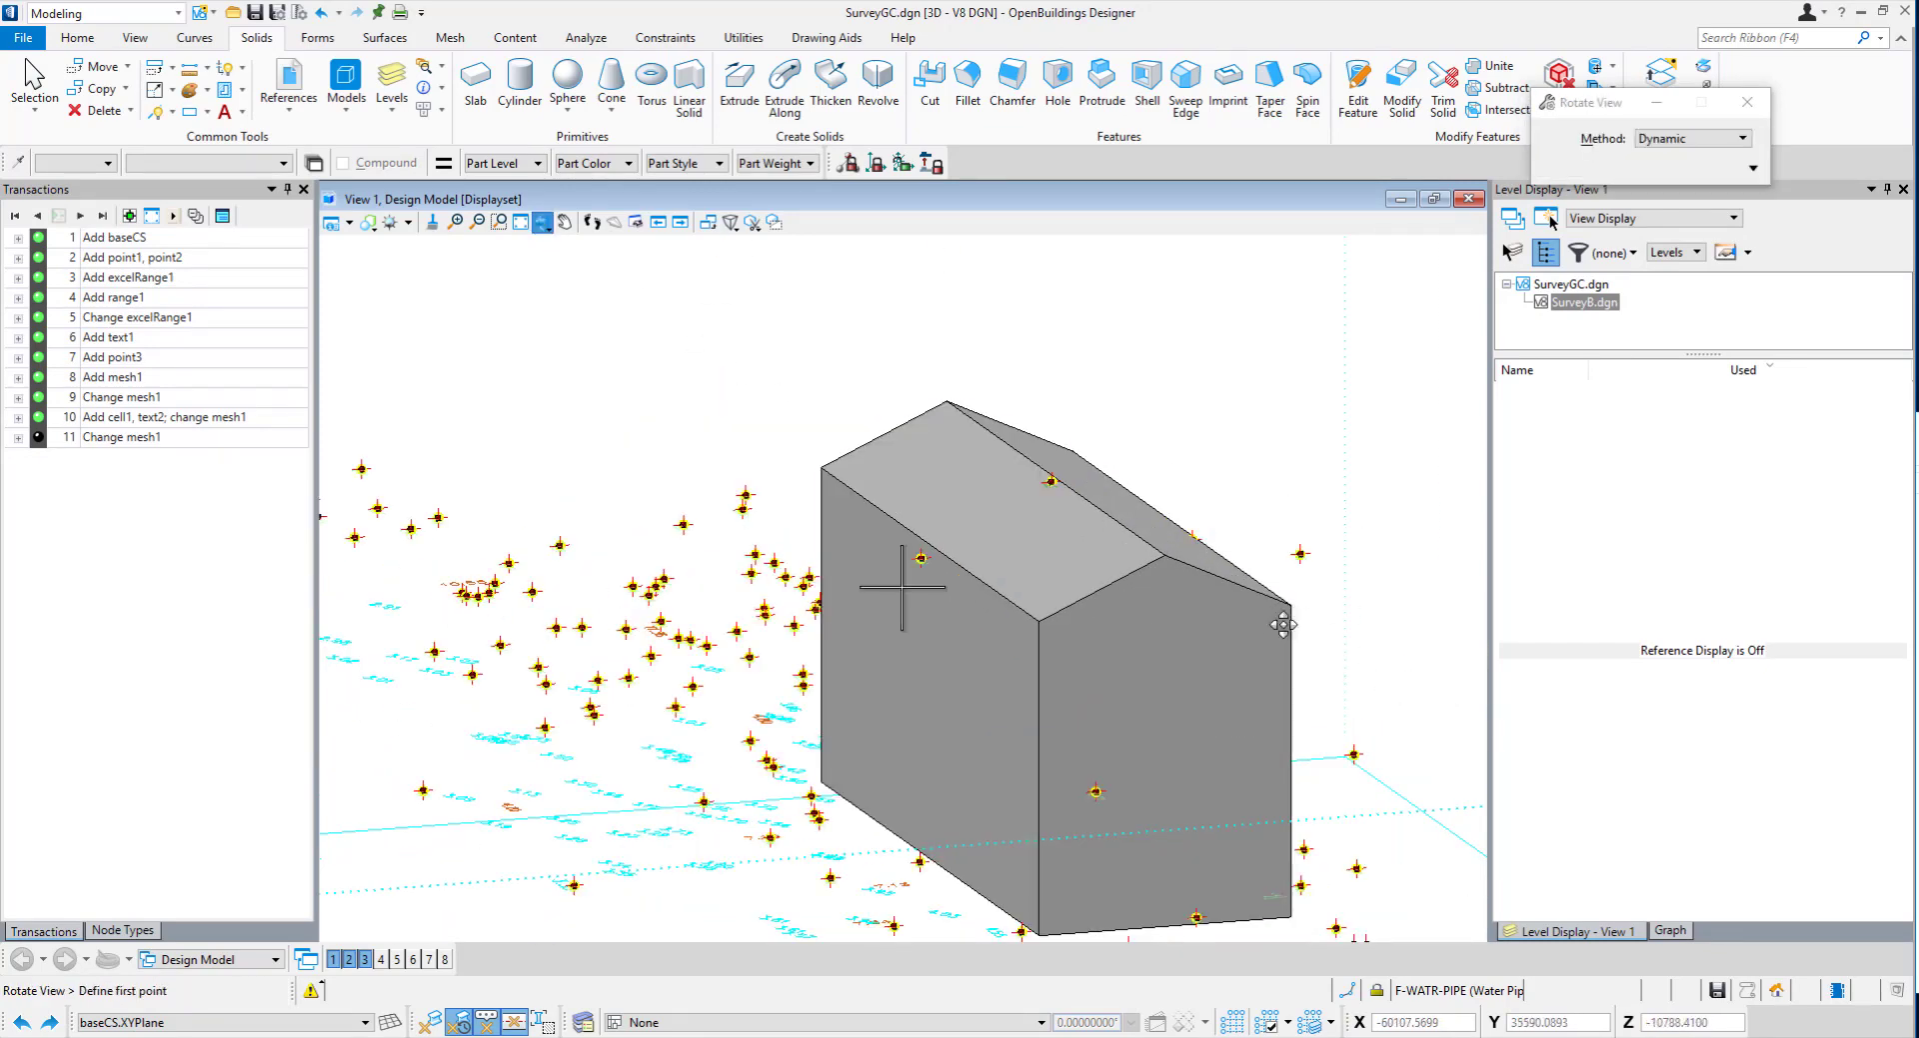
{"action": "left_click", "coordinate": [1039, 620]}
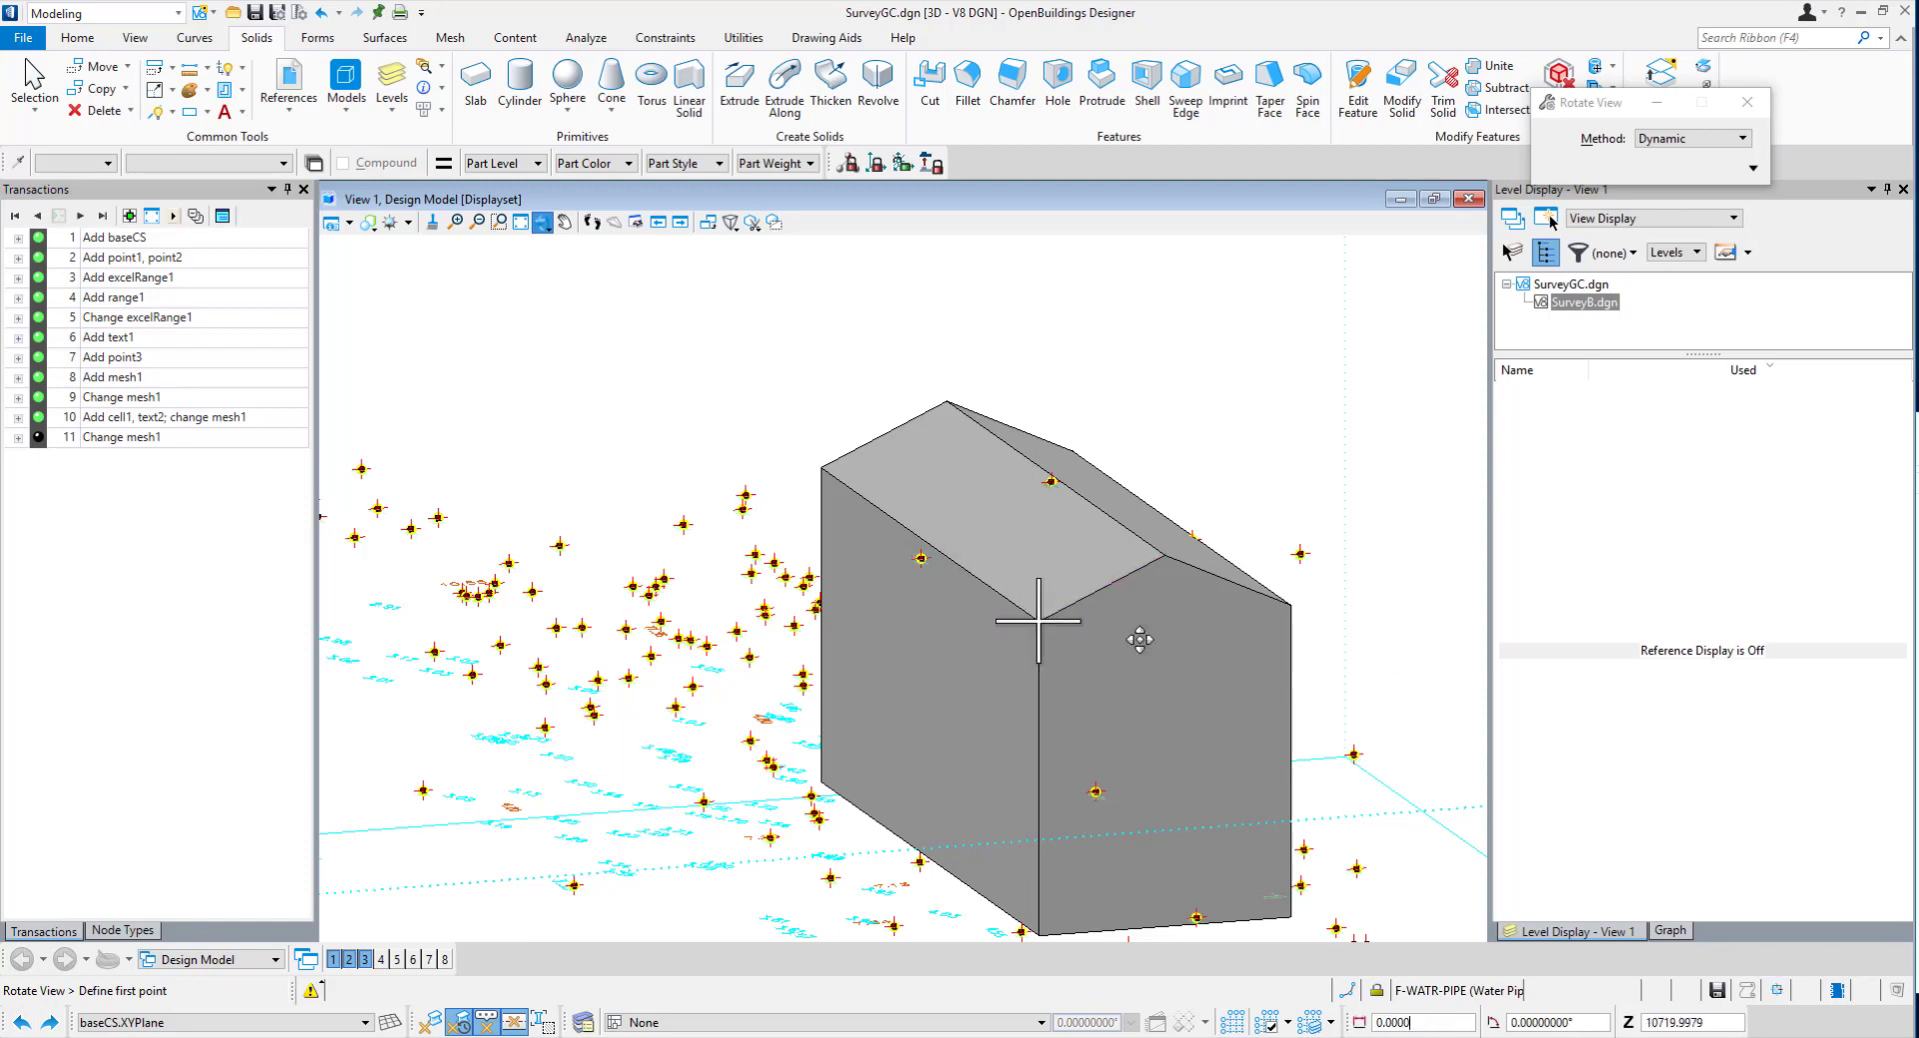
{"action": "left_click", "coordinate": [1334, 672]}
{"action": "middle_click_drag", "start_coordinate": [1336, 634], "coordinate": [1182, 582]}
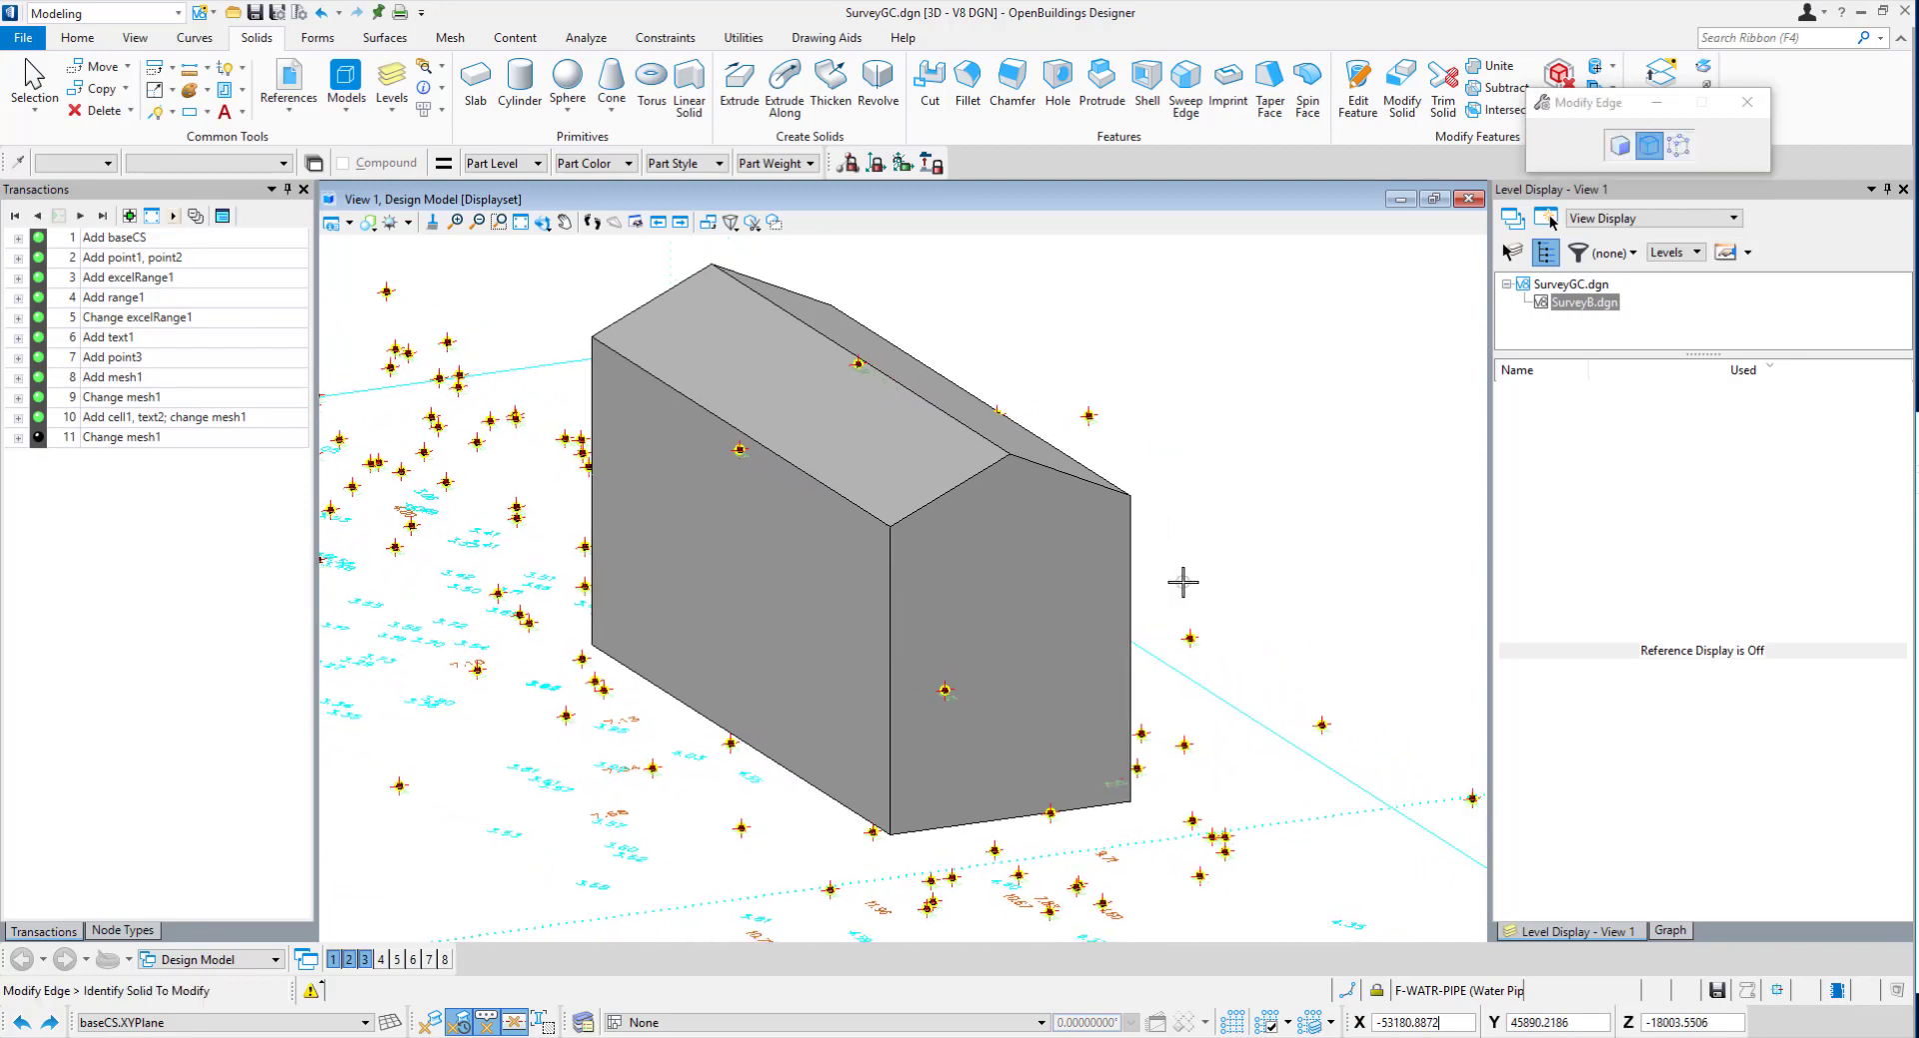